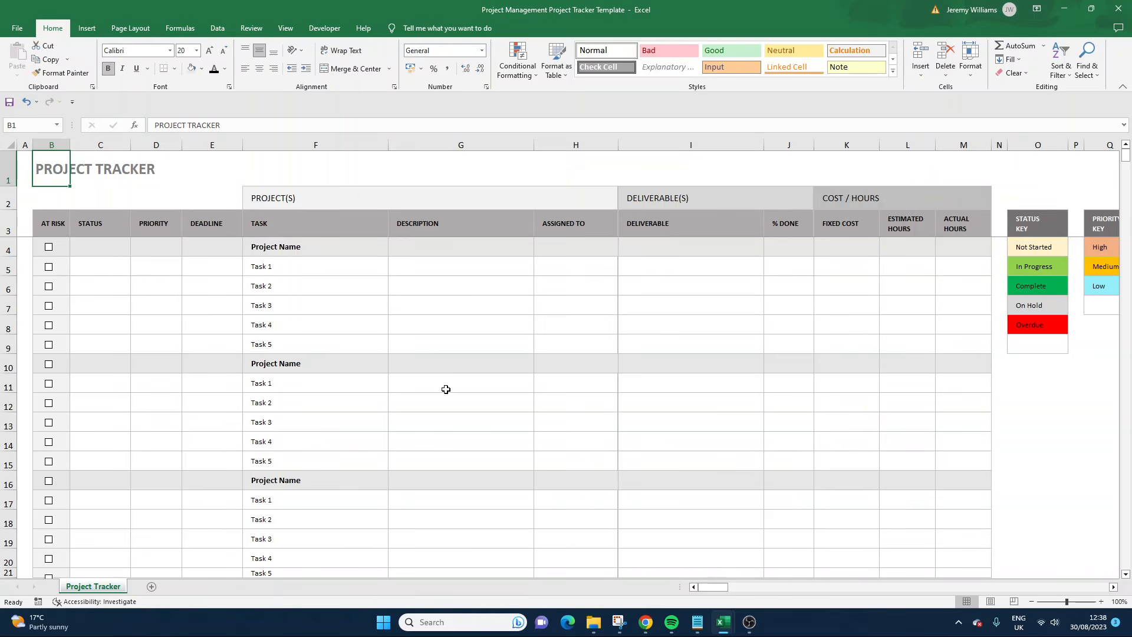
# Step: Switch from the finished project tracker template to the blank workbook "How To Create A Project Tracker In Excel"
pyautogui.click(366, 249)
pyautogui.click(400, 262)
pyautogui.click(357, 250)
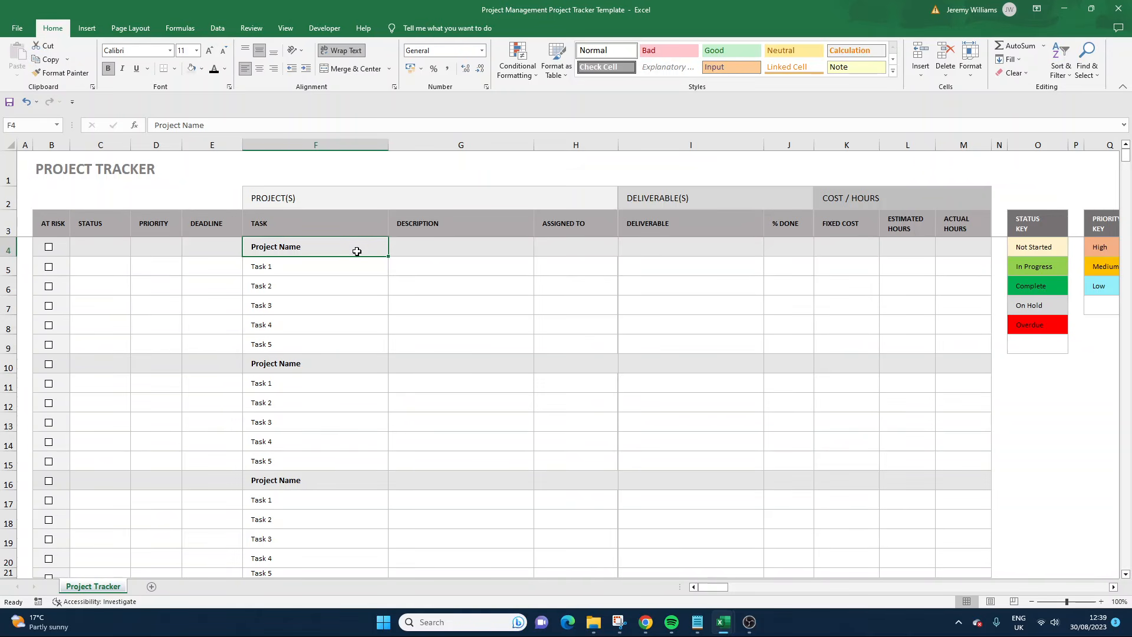
pyautogui.moveTo(724, 622)
pyautogui.click(788, 557)
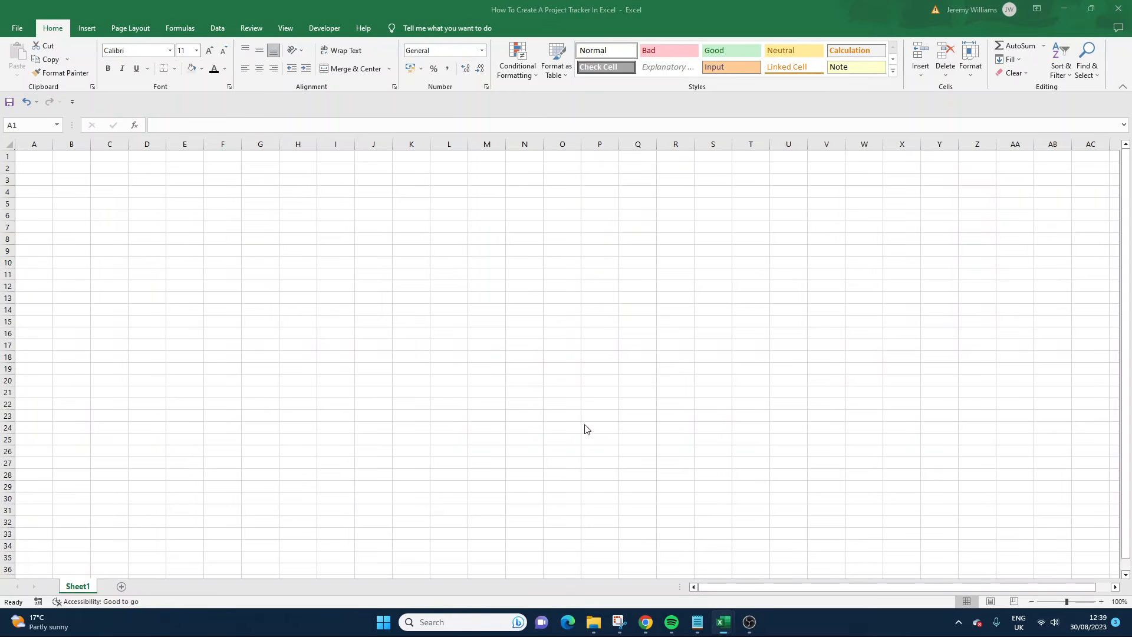
pyautogui.click(184, 224)
pyautogui.click(233, 237)
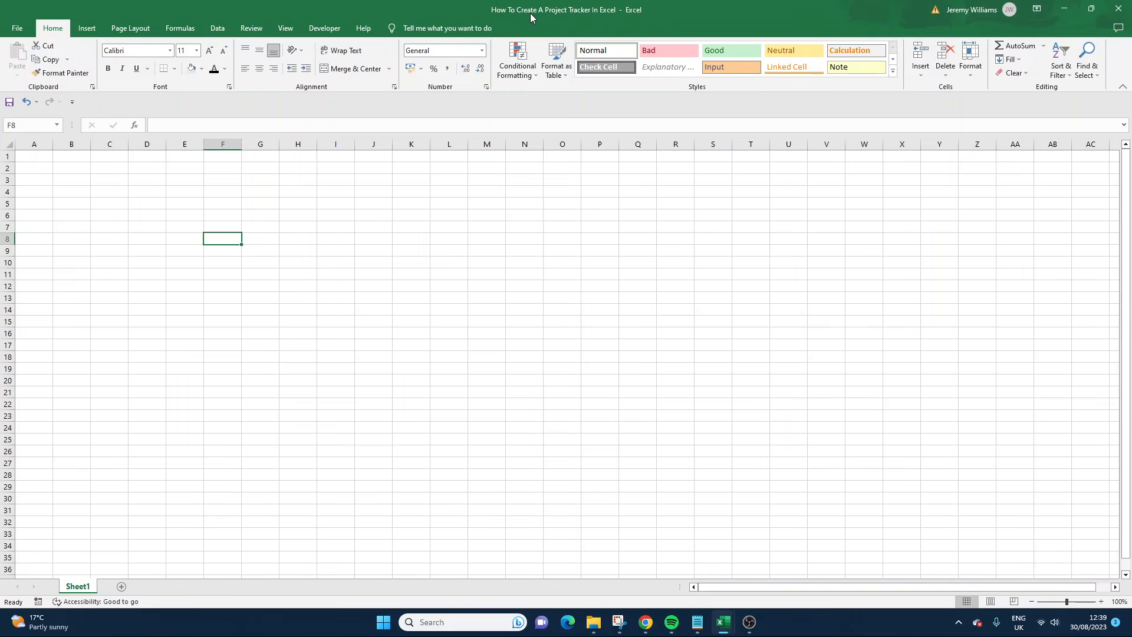
pyautogui.click(254, 214)
pyautogui.click(44, 156)
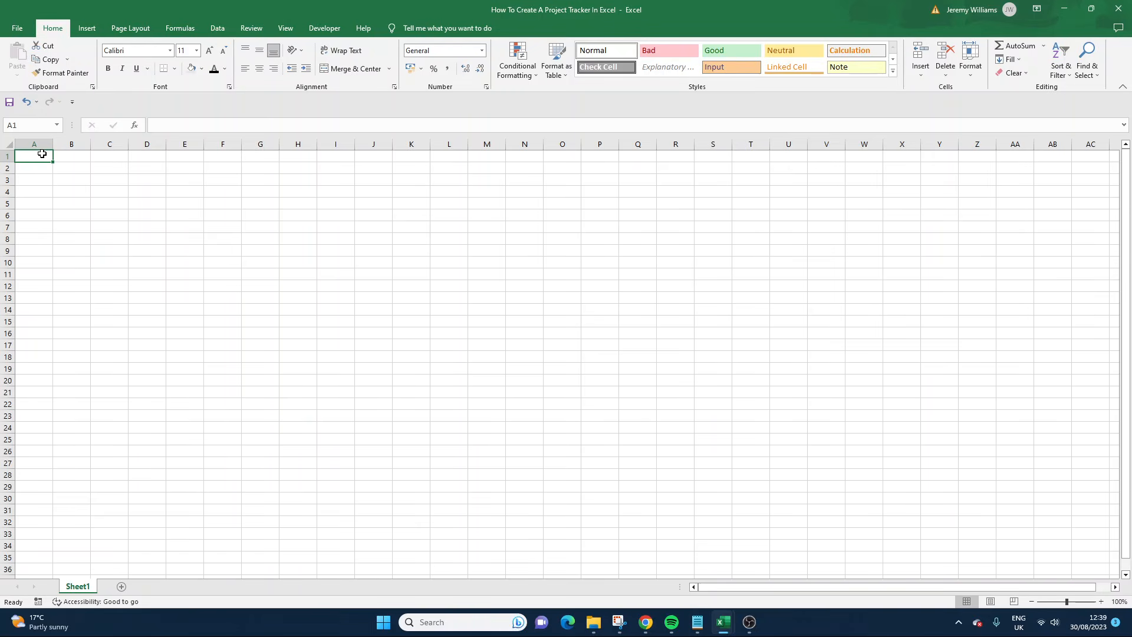
pyautogui.click(170, 51)
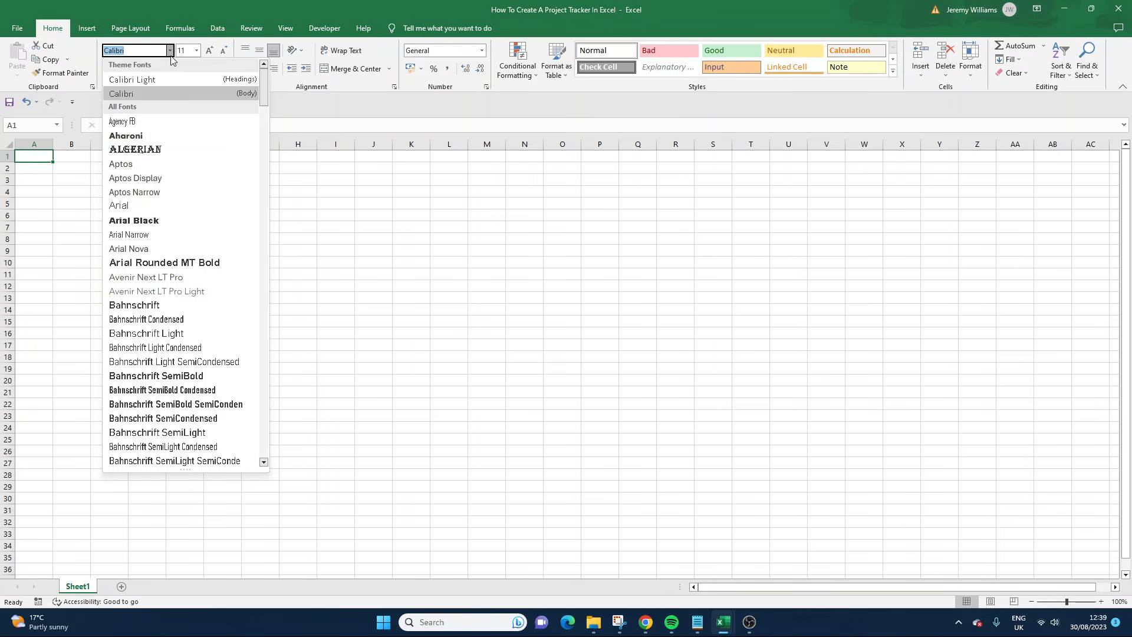
pyautogui.press('Escape')
pyautogui.click(111, 165)
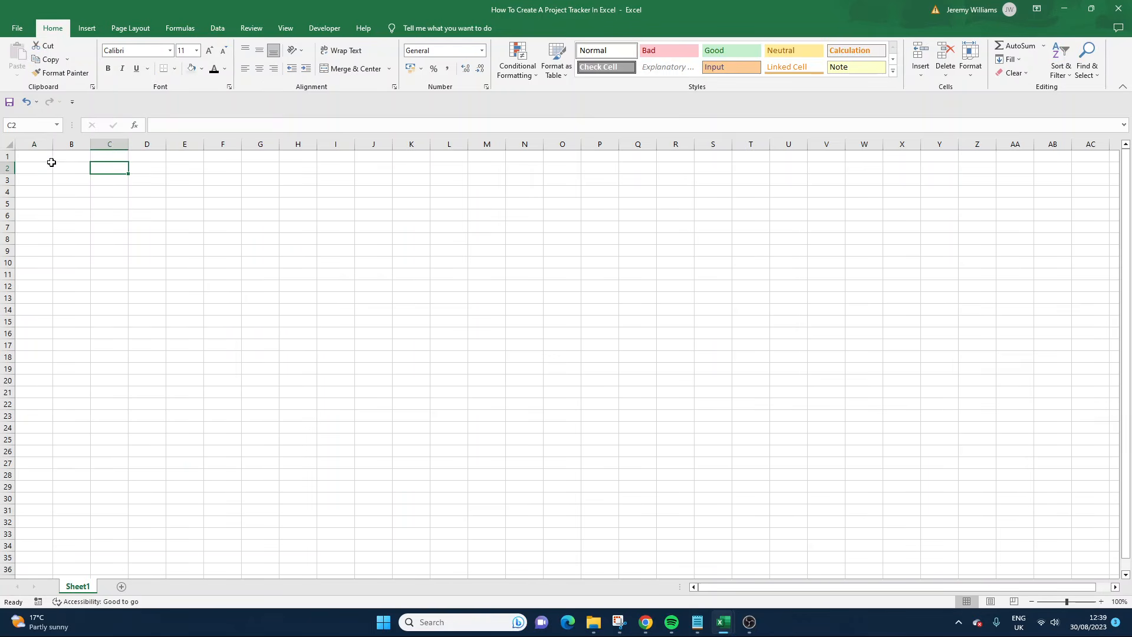
pyautogui.click(51, 161)
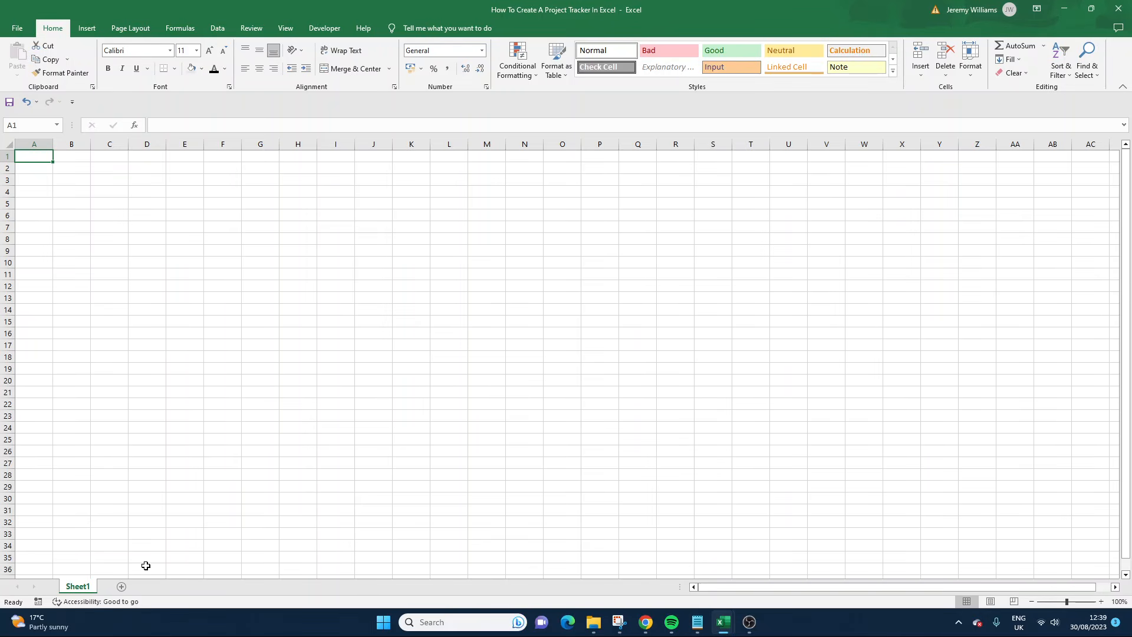
# Step: Rename the worksheet as "Project Tracker"
pyautogui.doubleClick(90, 586)
pyautogui.write('Project Tracker')
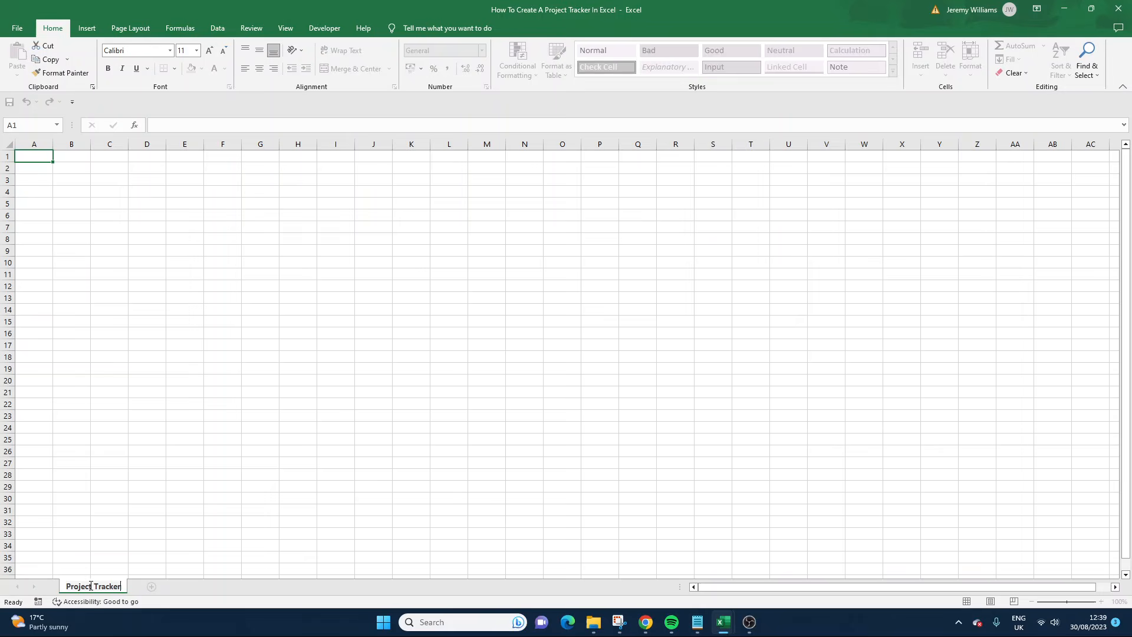
pyautogui.click(121, 522)
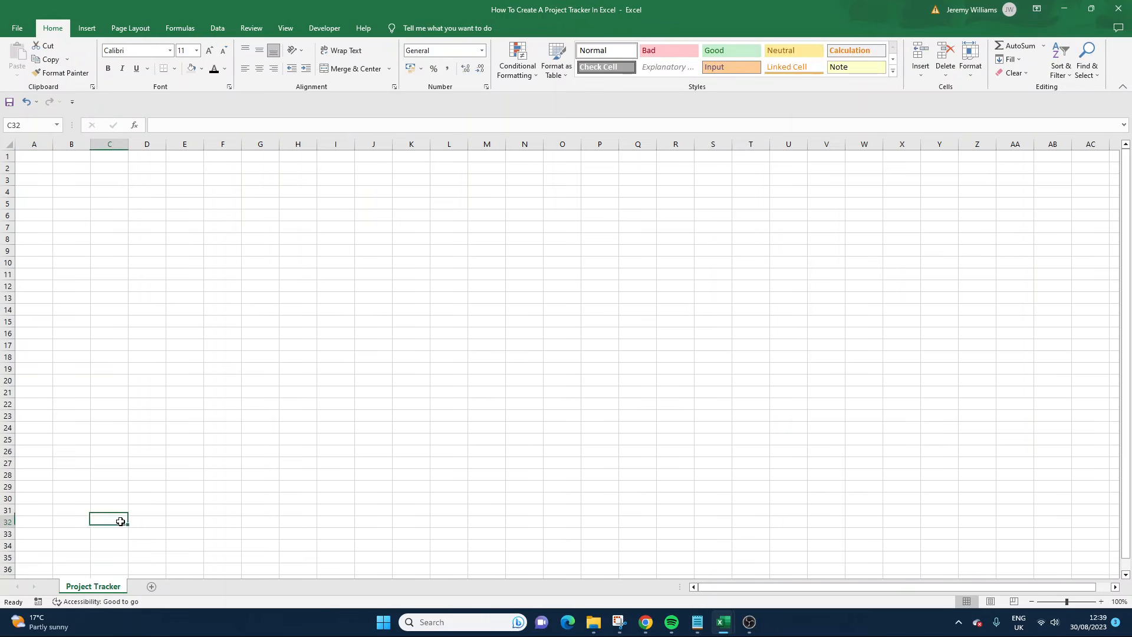
pyautogui.doubleClick(98, 589)
pyautogui.click(120, 533)
pyautogui.doubleClick(118, 583)
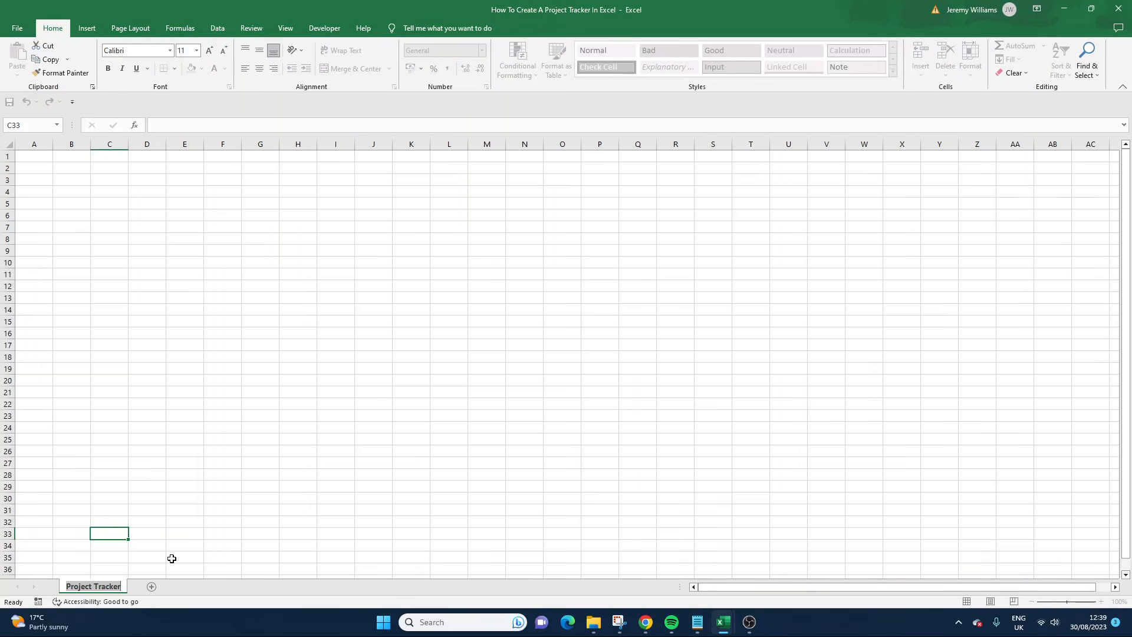
pyautogui.click(150, 451)
pyautogui.click(97, 181)
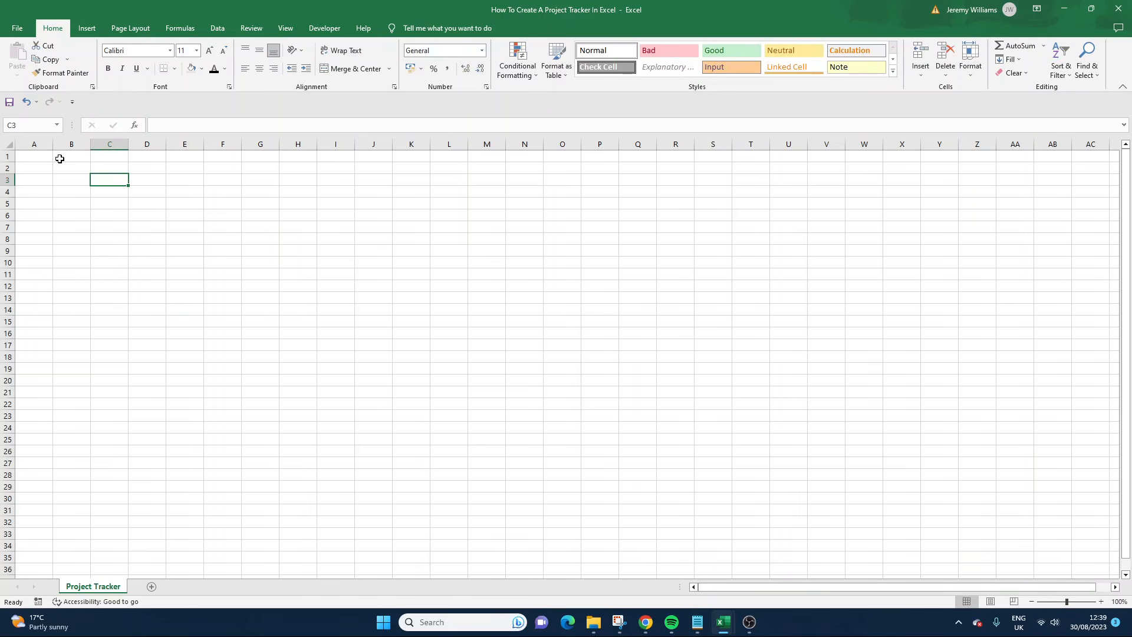
# Step: Enter the title "Project Tracker" in cell A1
pyautogui.click(41, 157)
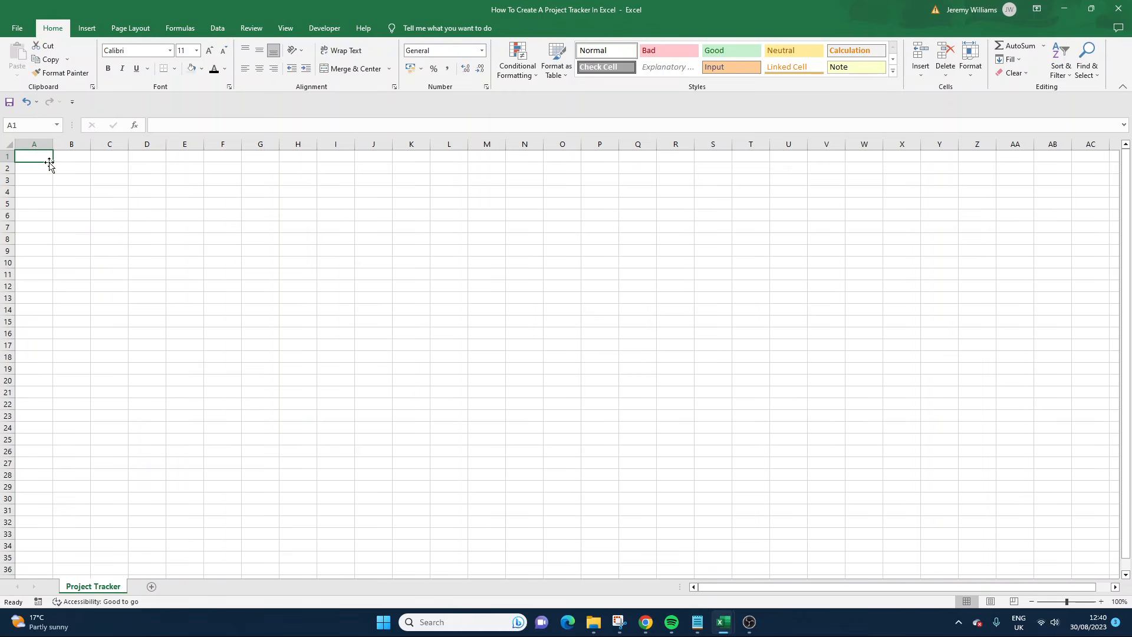
pyautogui.write('Project ')
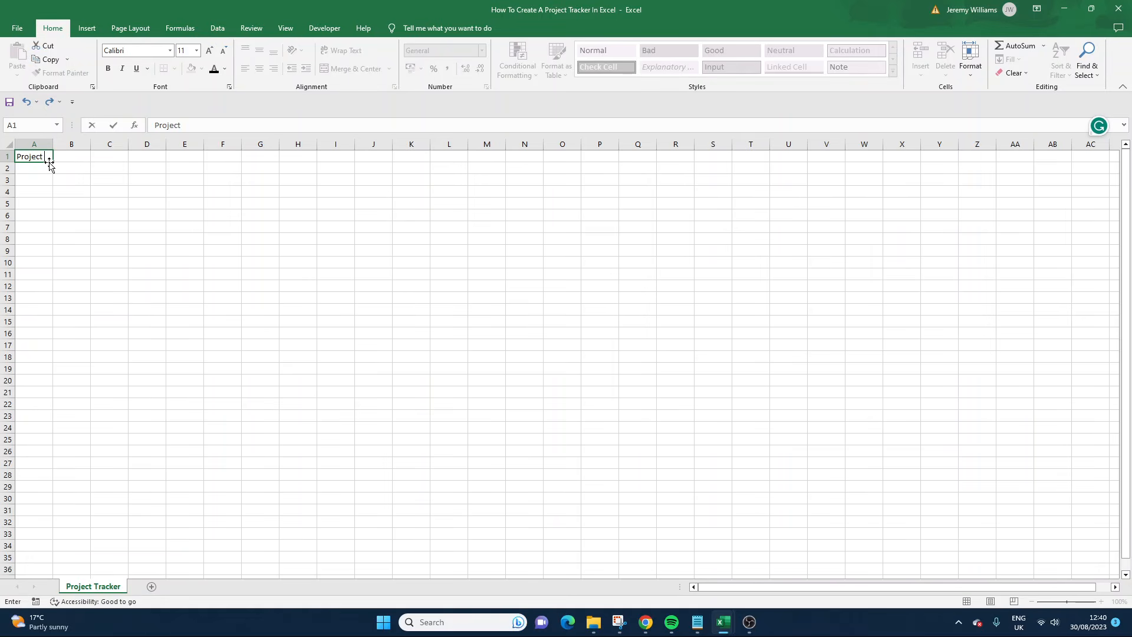
pyautogui.write('Tracker')
pyautogui.press('Return')
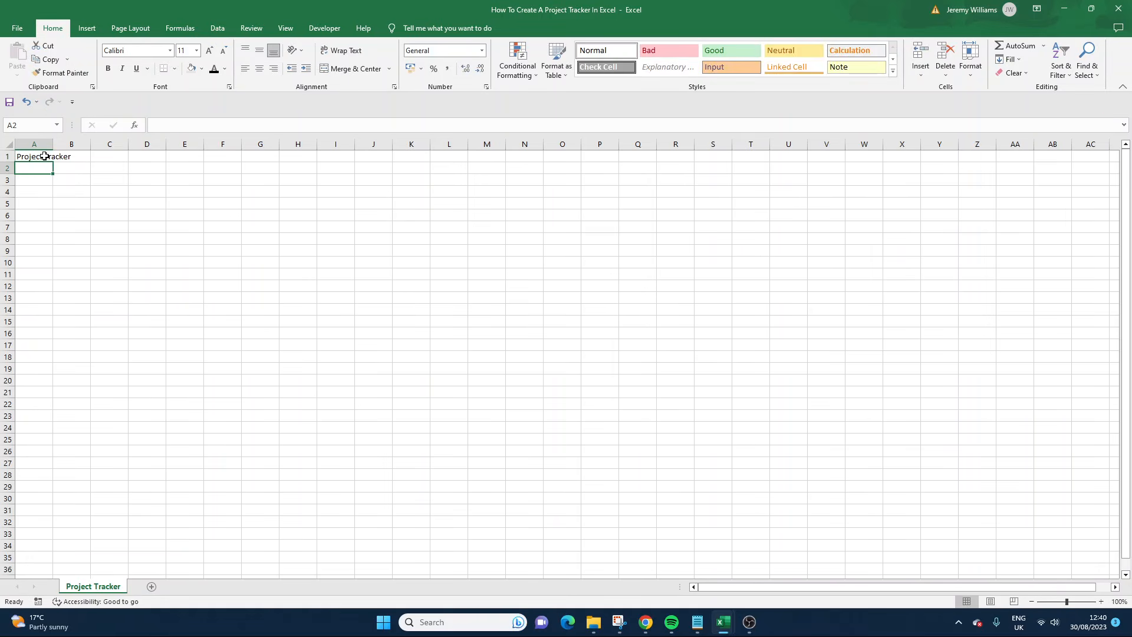
# Step: Make the title in cell A1 bold and enlarge its font to size 36
pyautogui.click(43, 155)
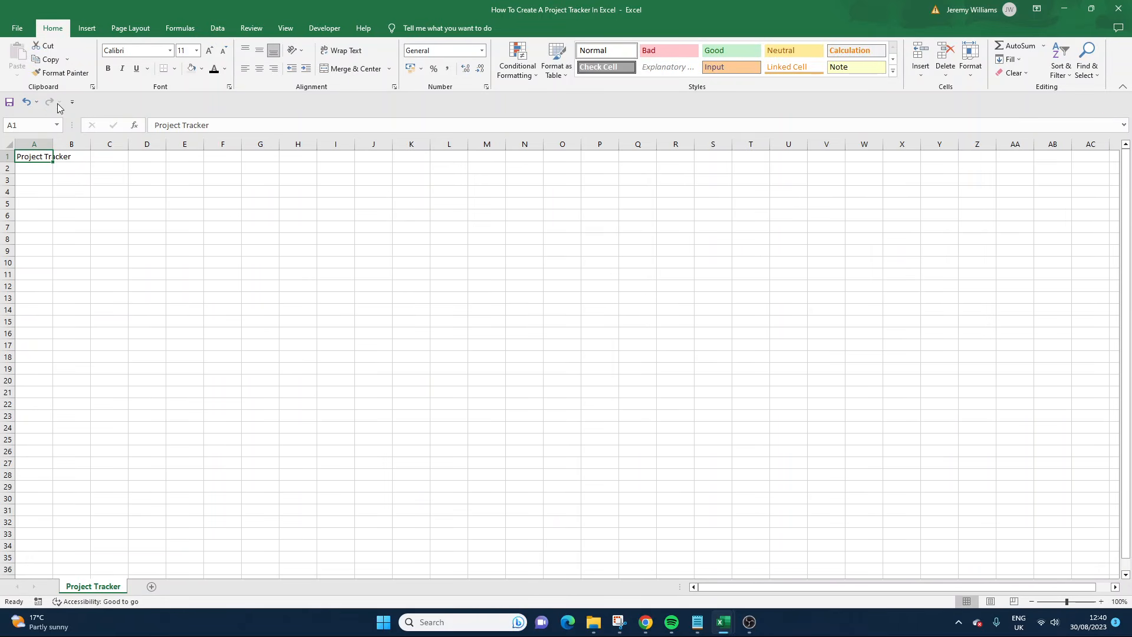
pyautogui.click(106, 70)
pyautogui.click(213, 48)
pyautogui.click(213, 48)
pyautogui.click(213, 48)
pyautogui.click(213, 48)
pyautogui.click(214, 49)
pyautogui.click(214, 49)
pyautogui.click(213, 48)
pyautogui.click(213, 49)
pyautogui.click(214, 49)
pyautogui.click(214, 49)
pyautogui.click(213, 49)
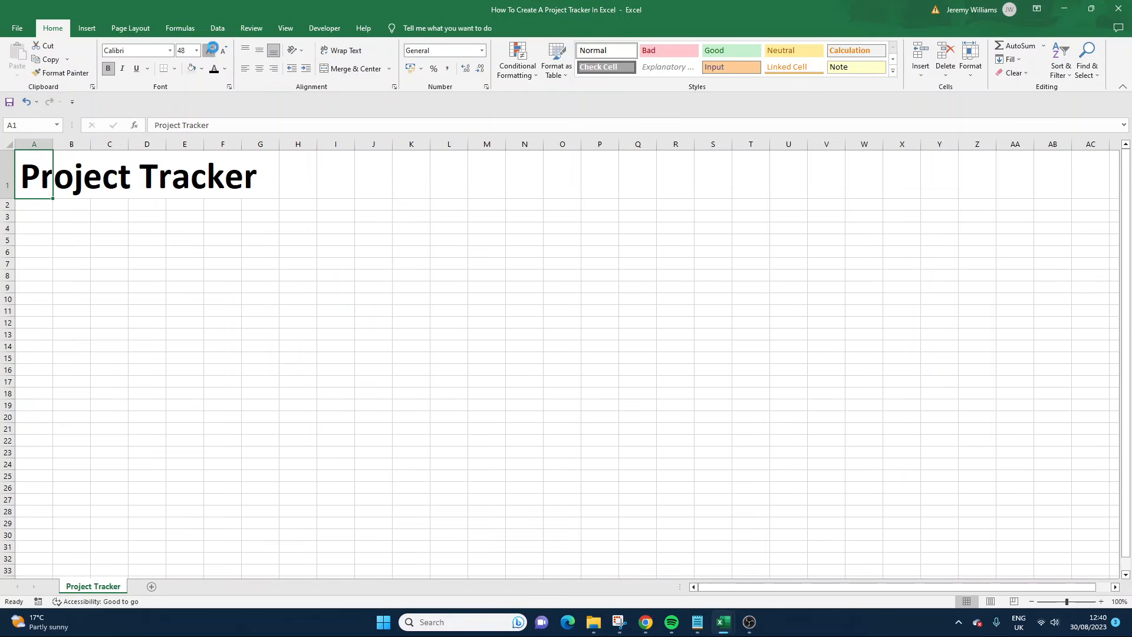
pyautogui.click(213, 49)
pyautogui.click(223, 51)
pyautogui.click(224, 50)
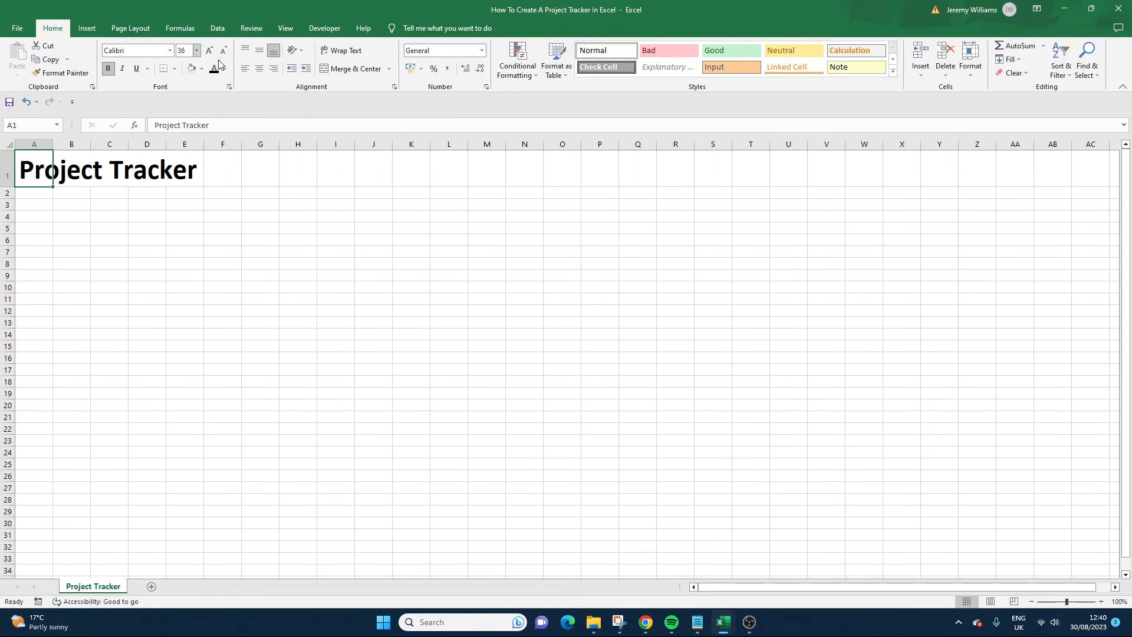
# Step: Change the font colour of the title in cell A1 to a darker shade of the theme's light grey
pyautogui.click(221, 230)
pyautogui.click(64, 166)
pyautogui.click(37, 166)
pyautogui.click(225, 69)
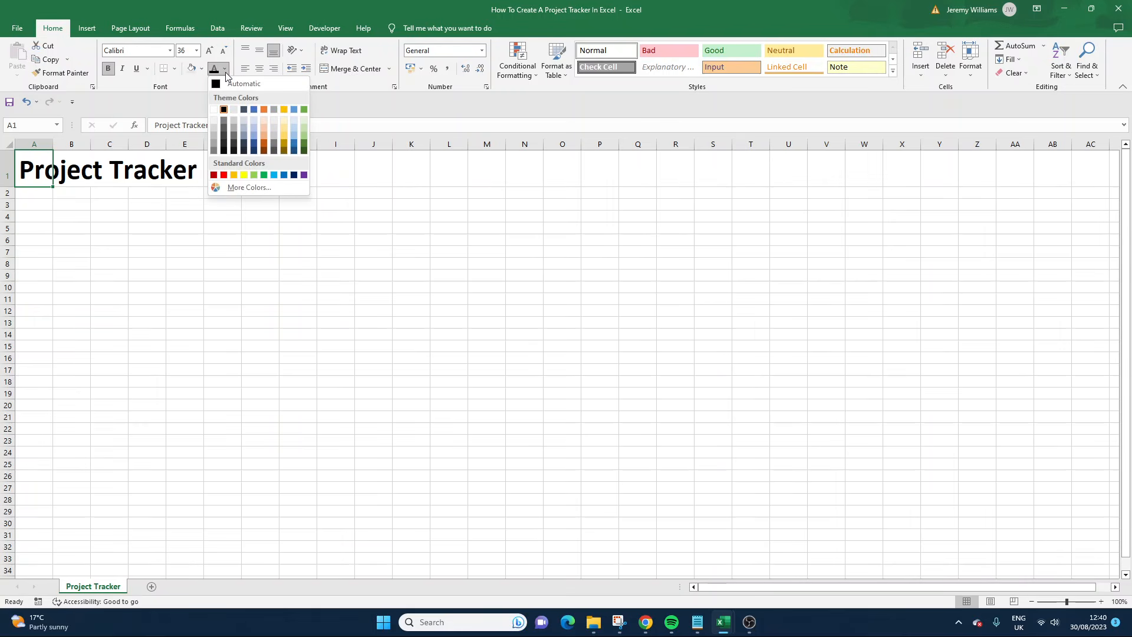
pyautogui.click(236, 135)
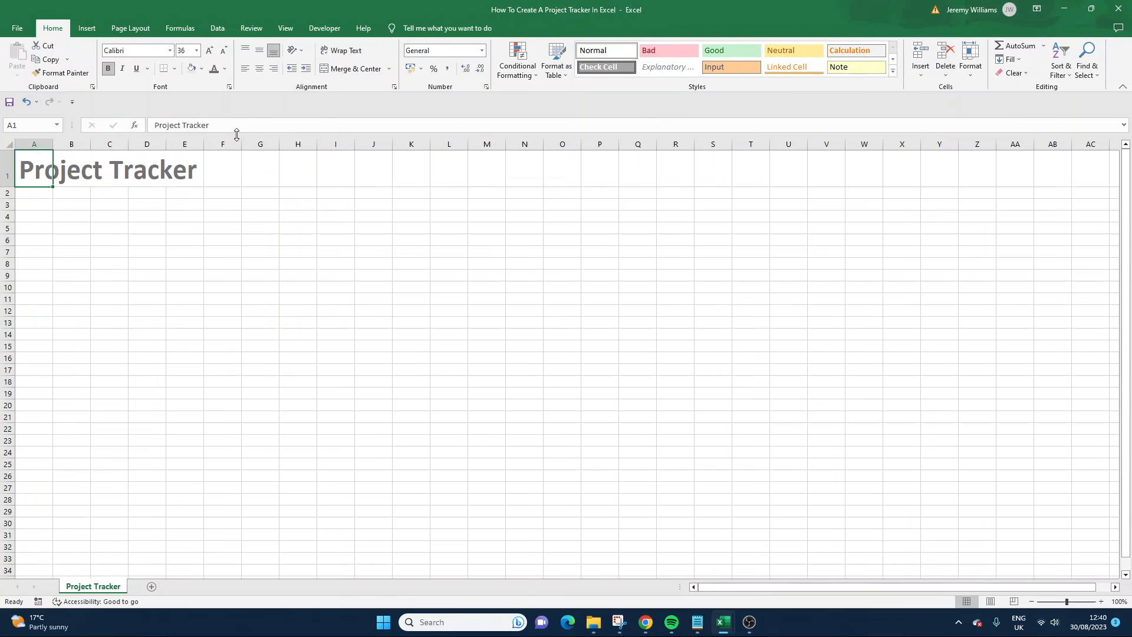
pyautogui.click(144, 196)
pyautogui.click(254, 239)
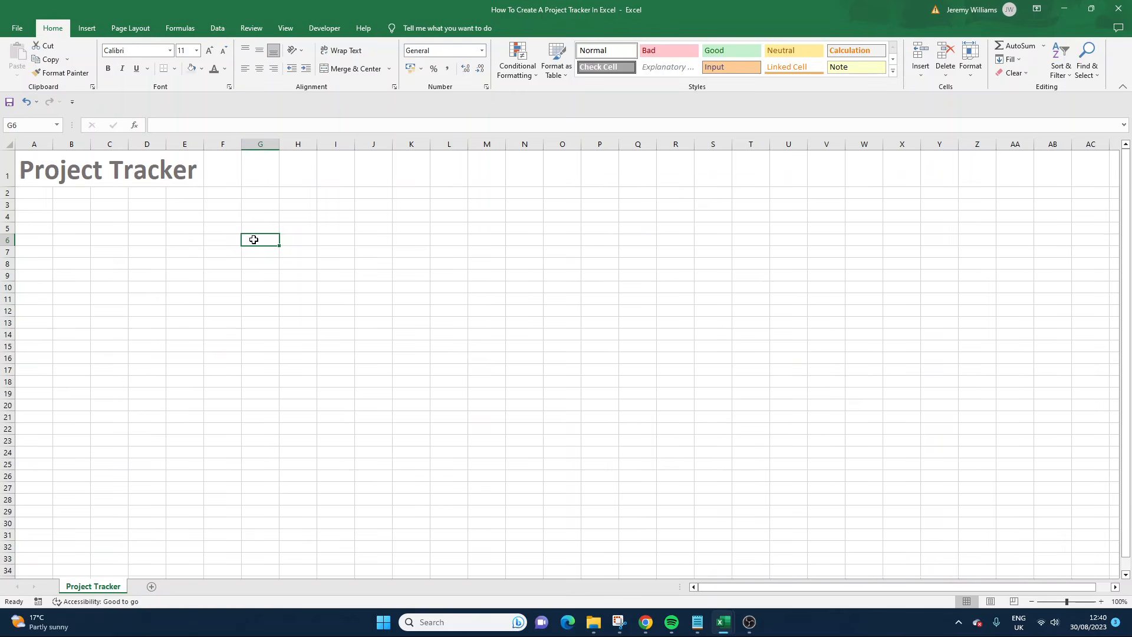
# Step: Enter the column heading "At Risk" in cell B3 and make it bold
pyautogui.click(72, 206)
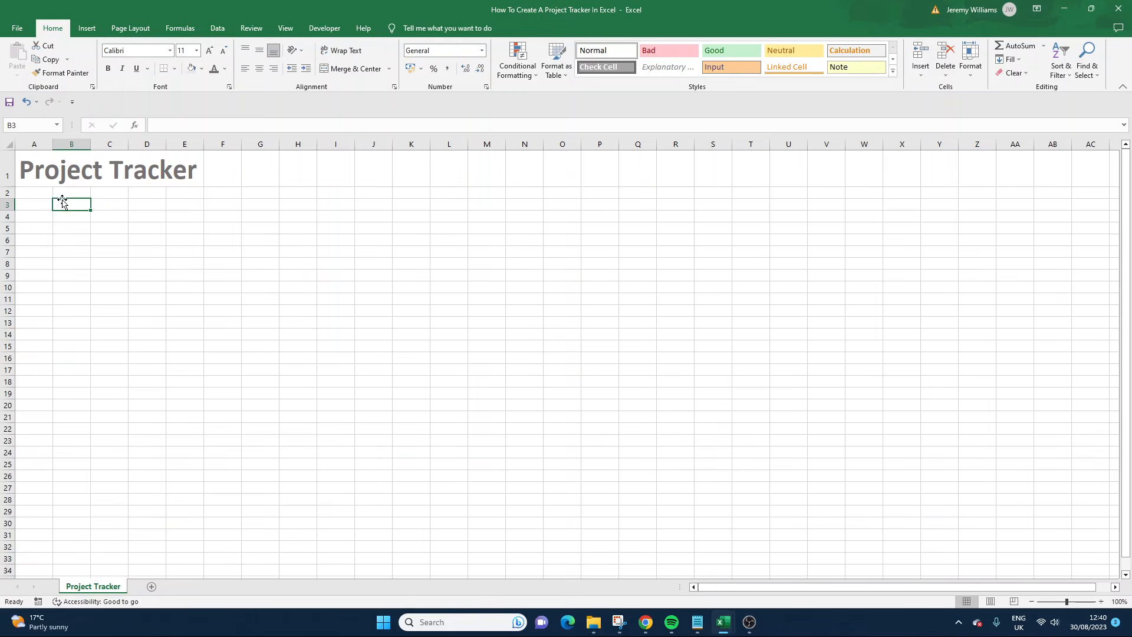
pyautogui.write('At Risk')
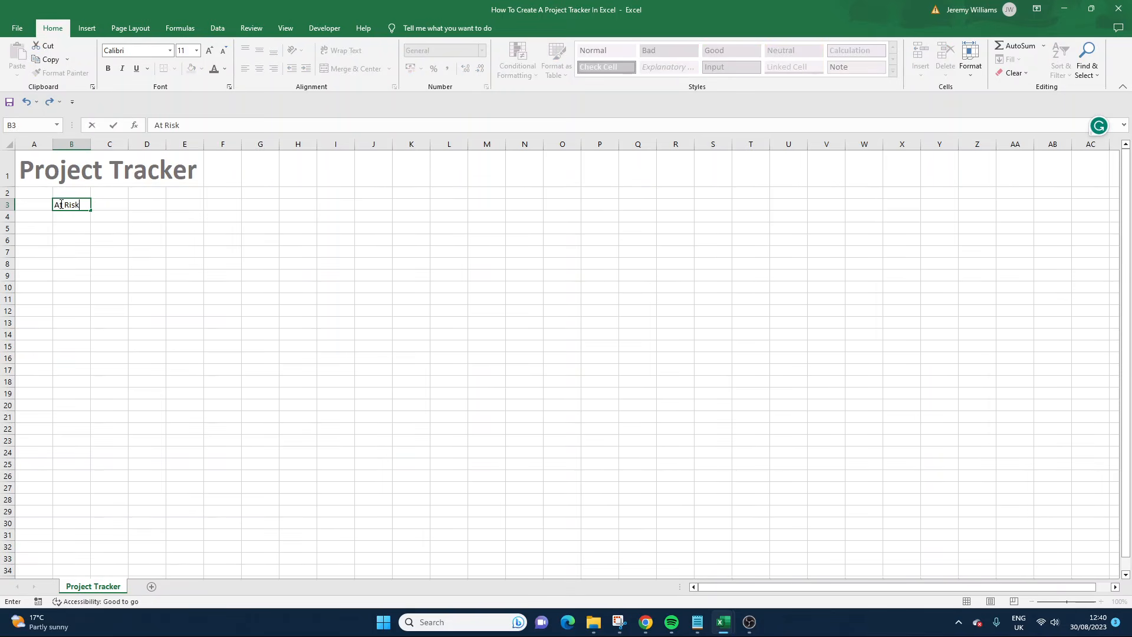
pyautogui.press('Return')
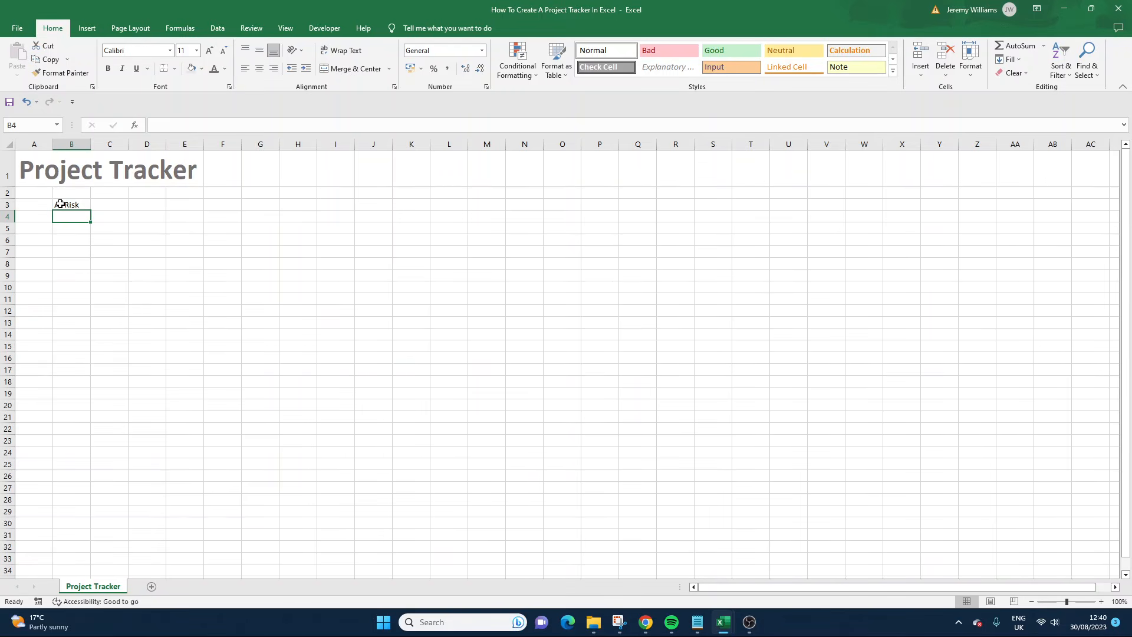
pyautogui.click(60, 204)
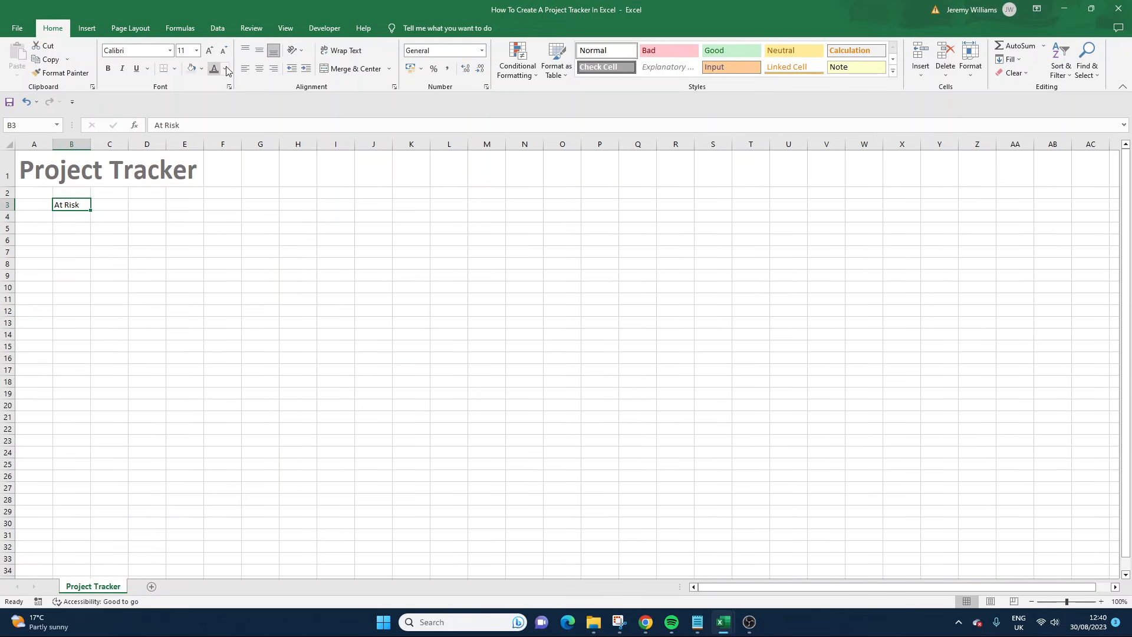
pyautogui.click(110, 69)
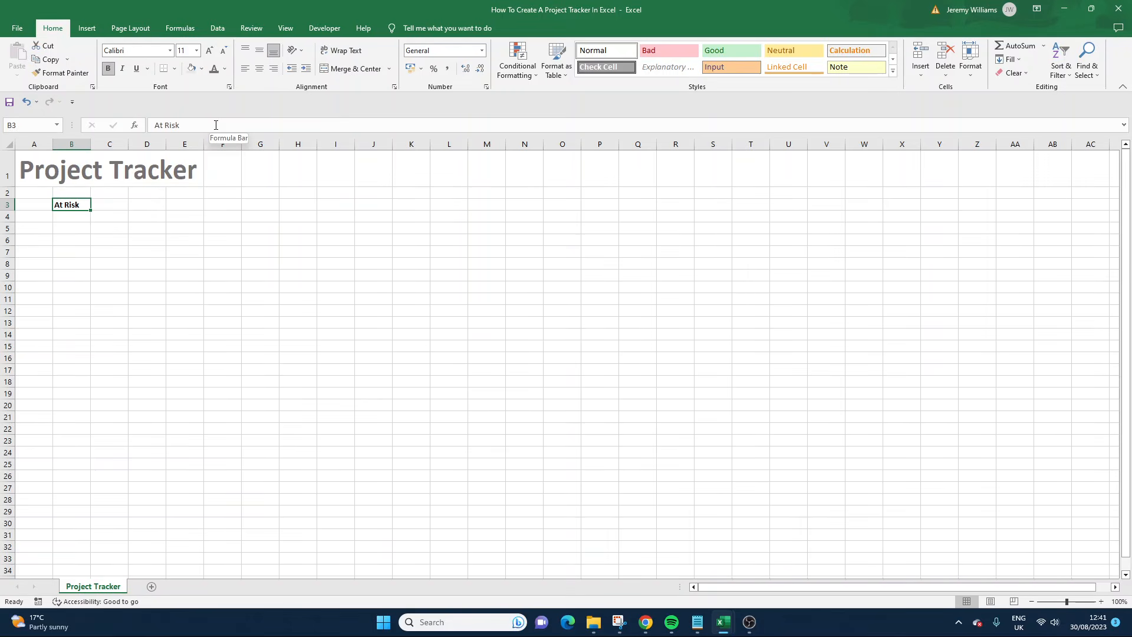
# Step: Hide the Developer tab through the ribbon customization options
pyautogui.rightClick(360, 15)
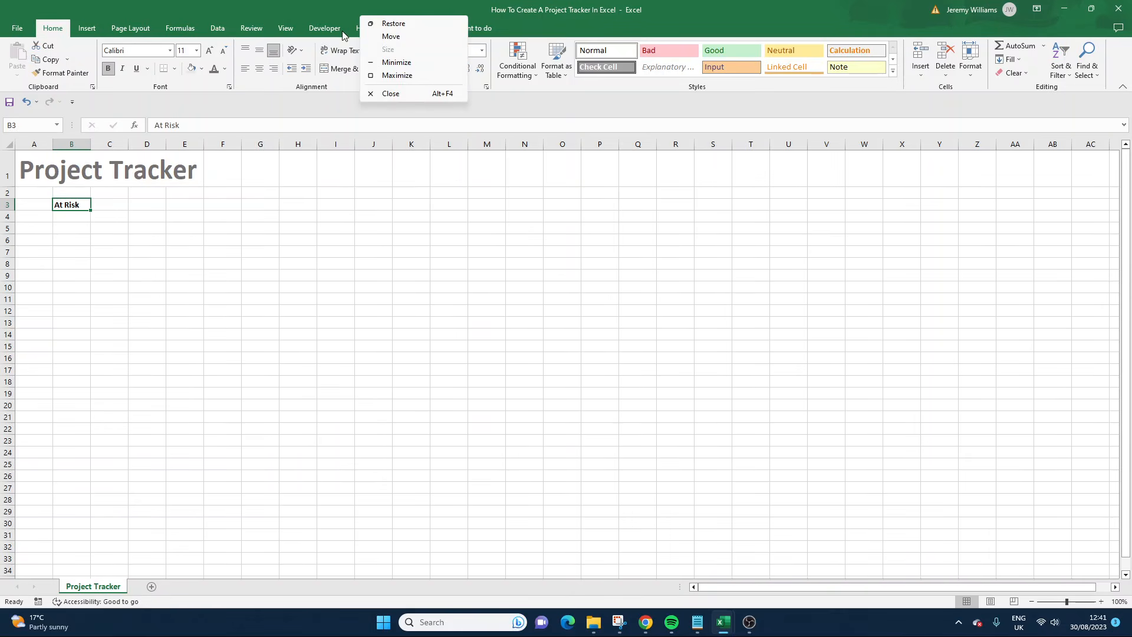
pyautogui.rightClick(343, 32)
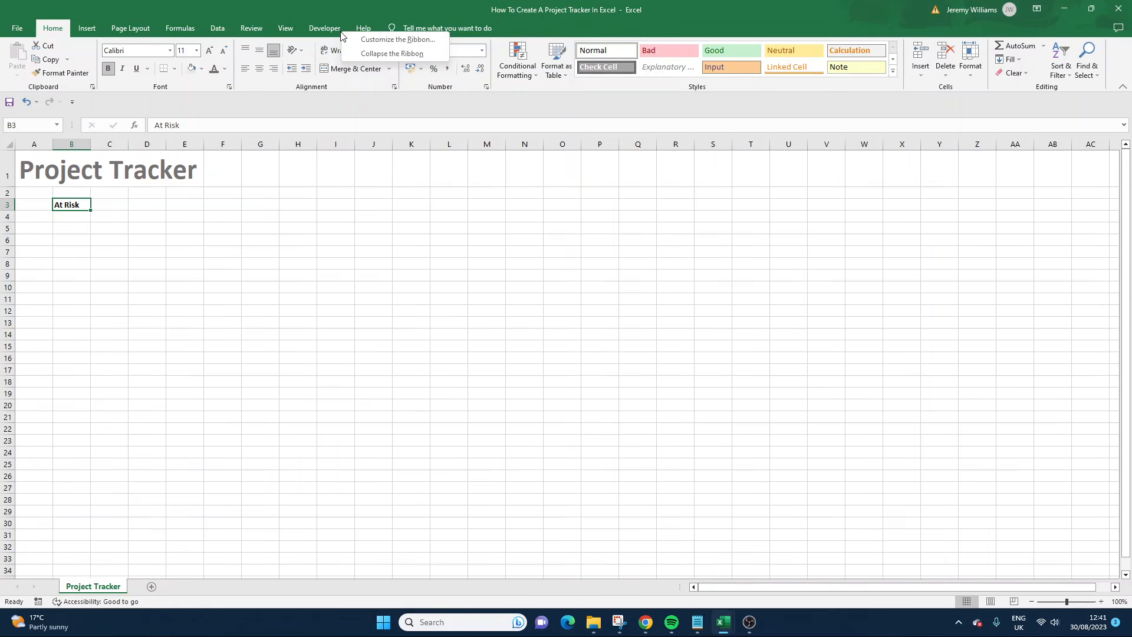
pyautogui.click(398, 40)
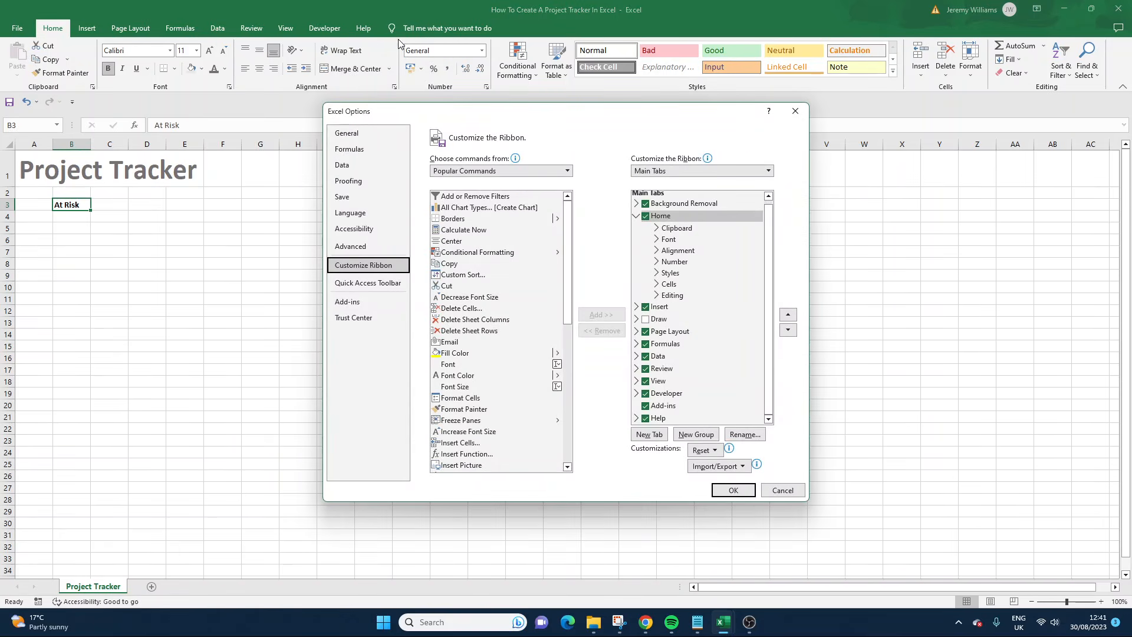
pyautogui.click(646, 395)
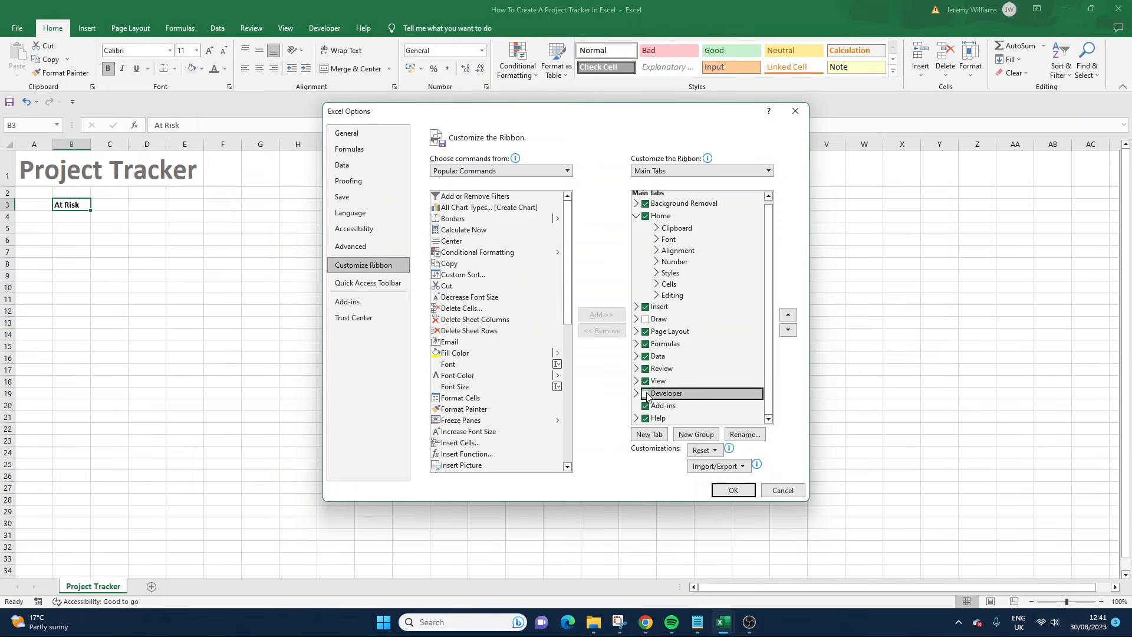
pyautogui.click(647, 395)
pyautogui.click(733, 490)
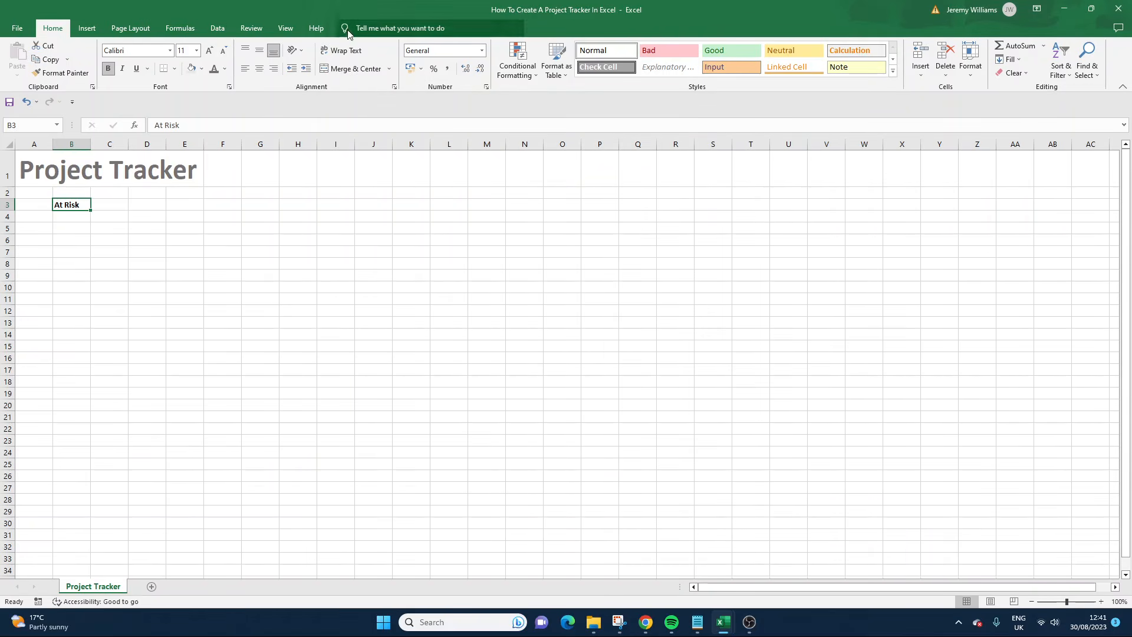
# Step: Enable the Developer tab in the ribbon customization options and display its commands
pyautogui.rightClick(328, 29)
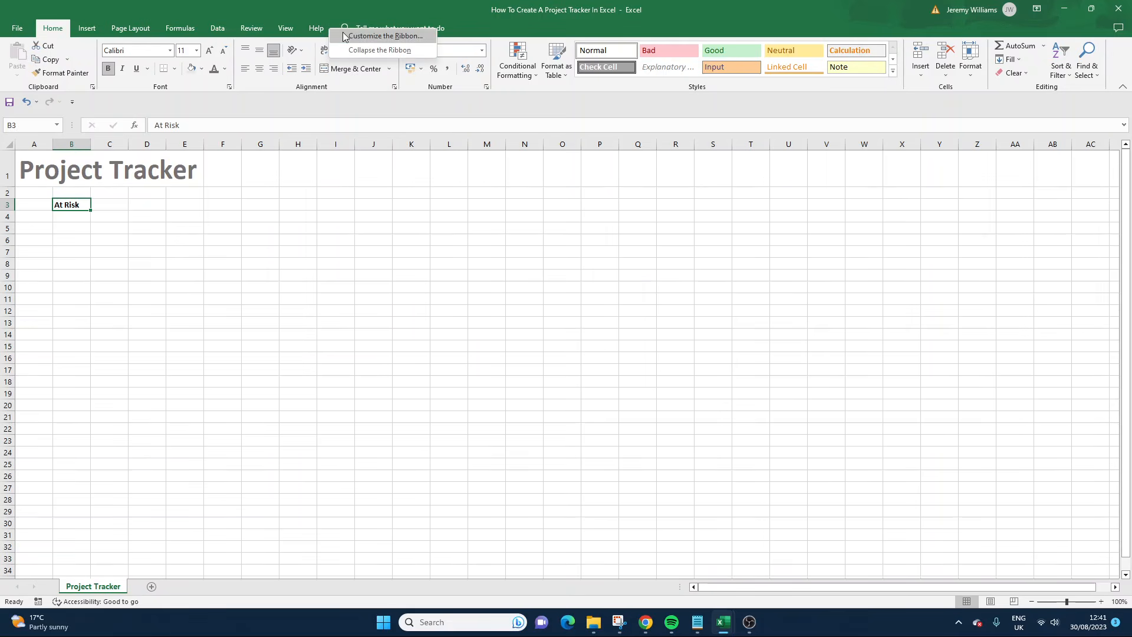
pyautogui.click(345, 37)
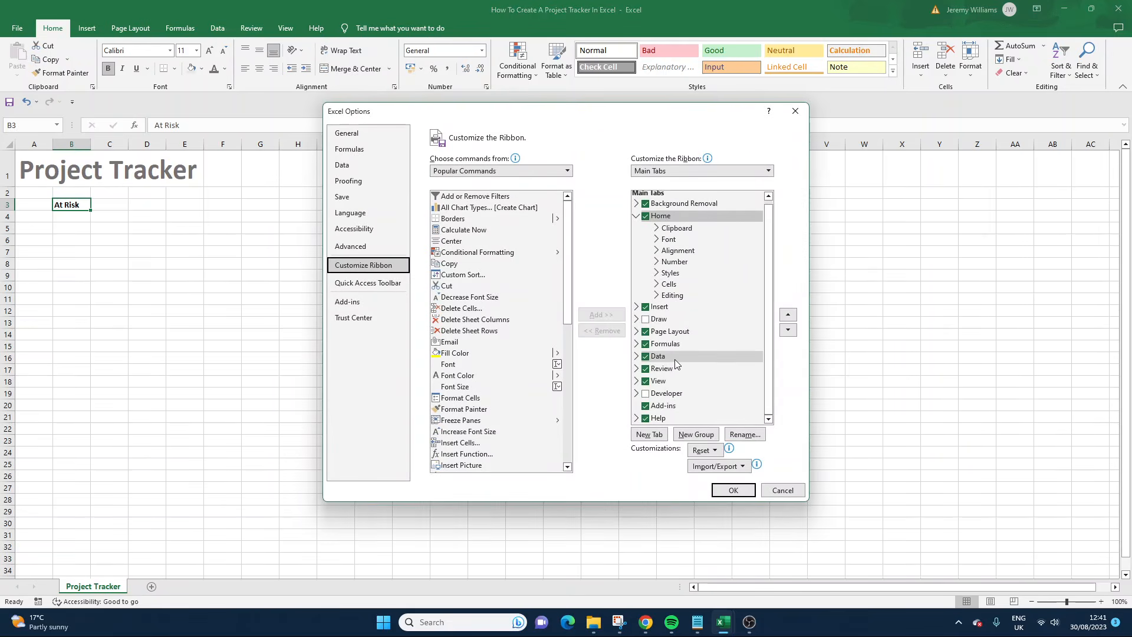
pyautogui.click(646, 393)
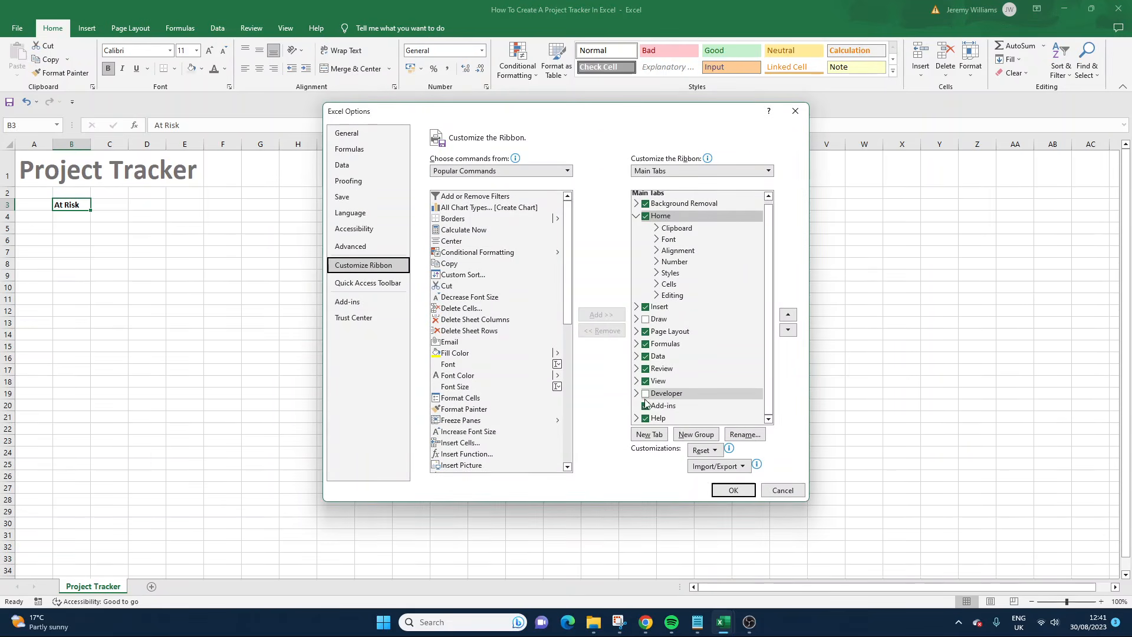
pyautogui.click(734, 490)
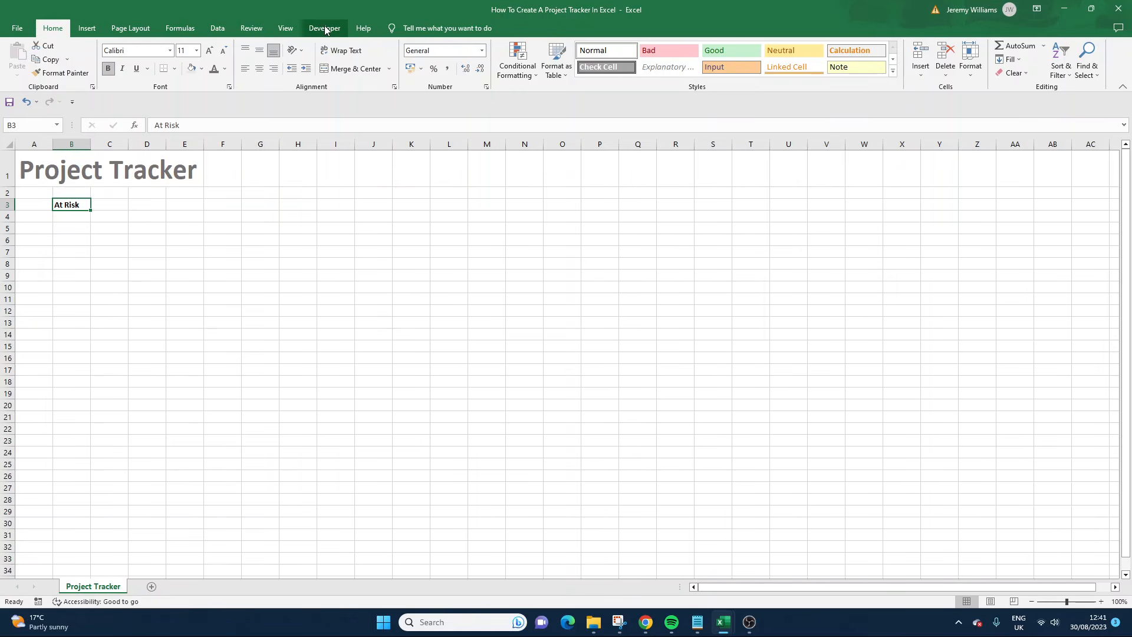
pyautogui.click(325, 30)
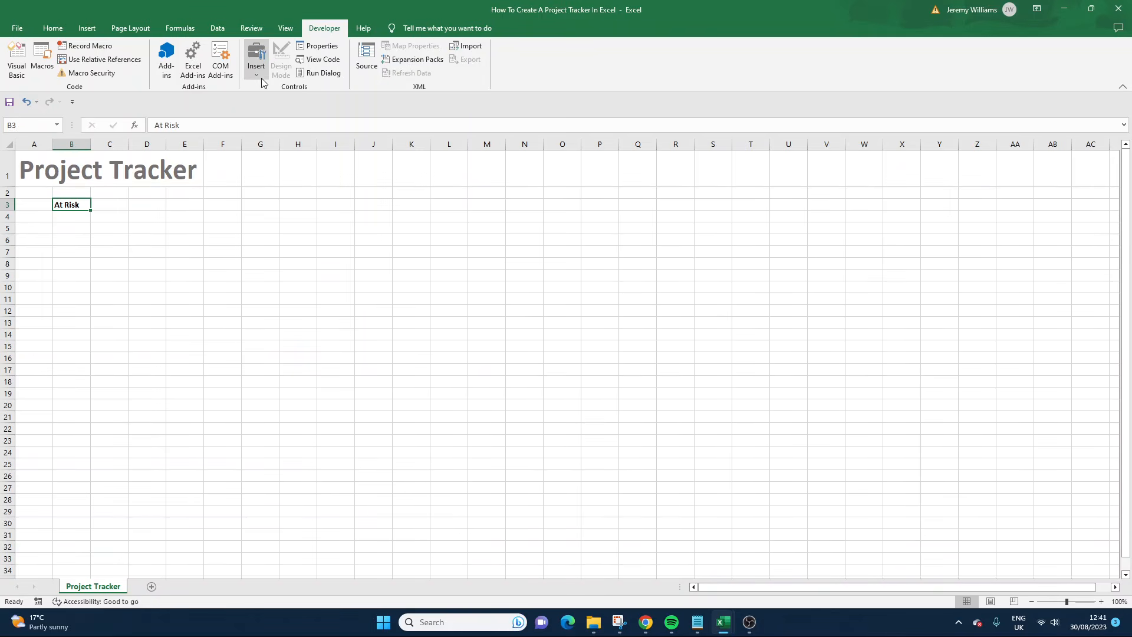
# Step: Insert a check box form control in cell B4, under the "At Risk" heading
pyautogui.click(80, 220)
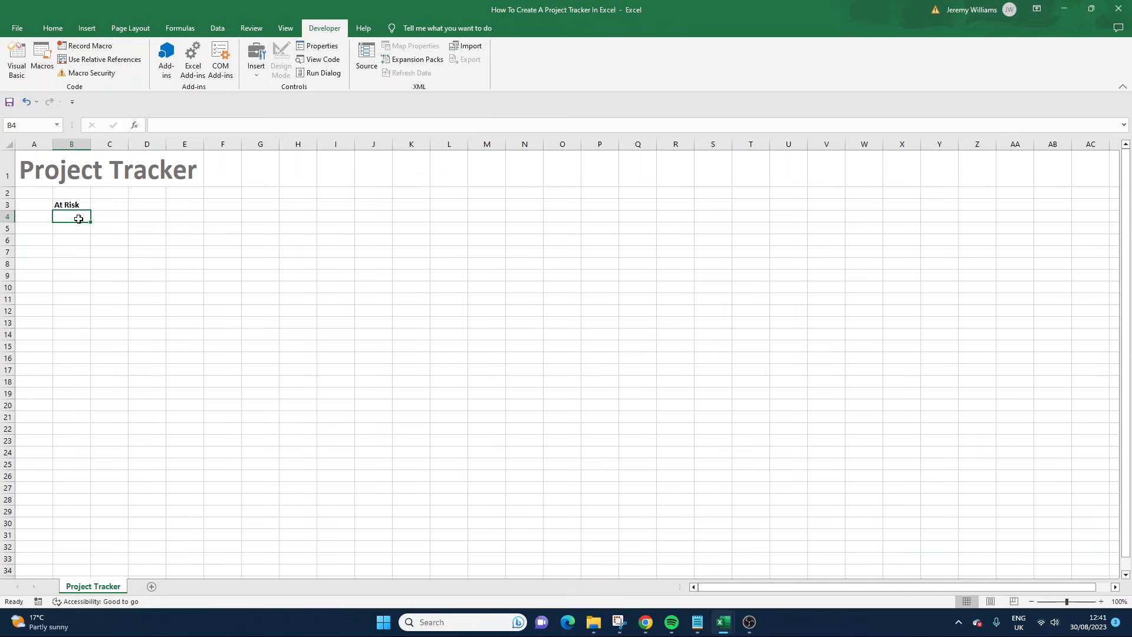
pyautogui.click(256, 73)
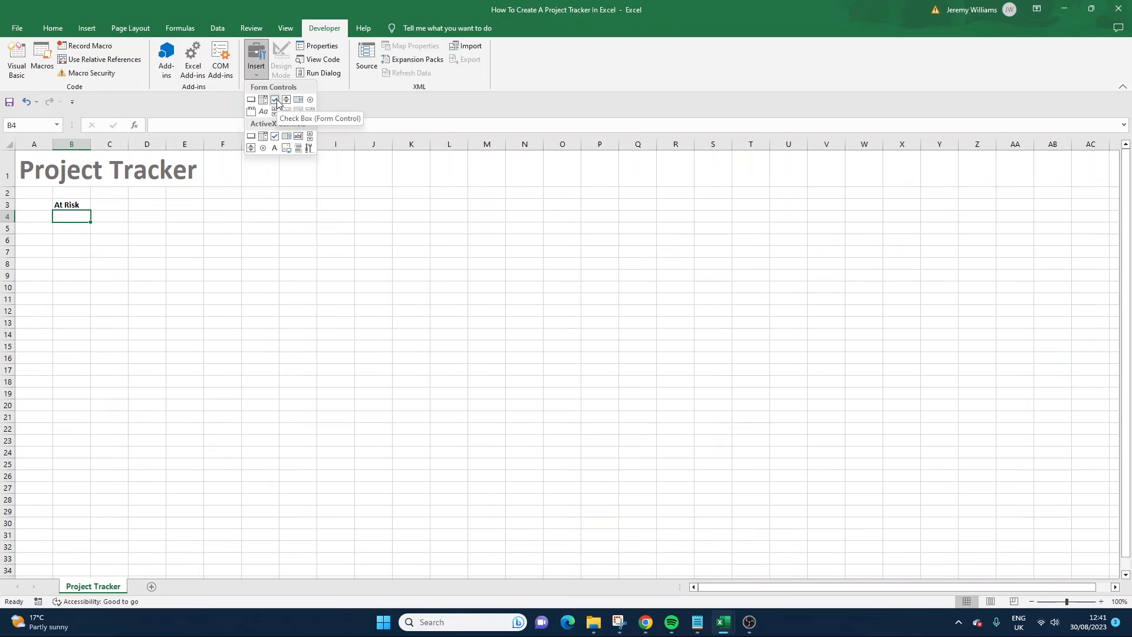
pyautogui.click(276, 100)
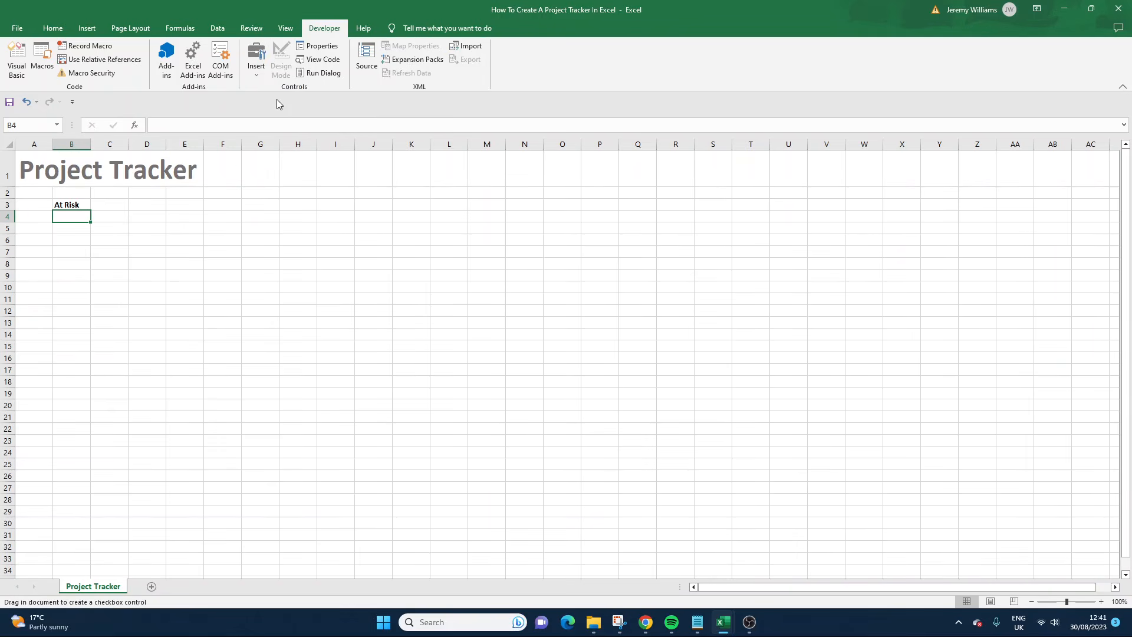
pyautogui.click(66, 213)
pyautogui.moveTo(75, 218); pyautogui.dragTo(79, 224)
pyautogui.click(147, 228)
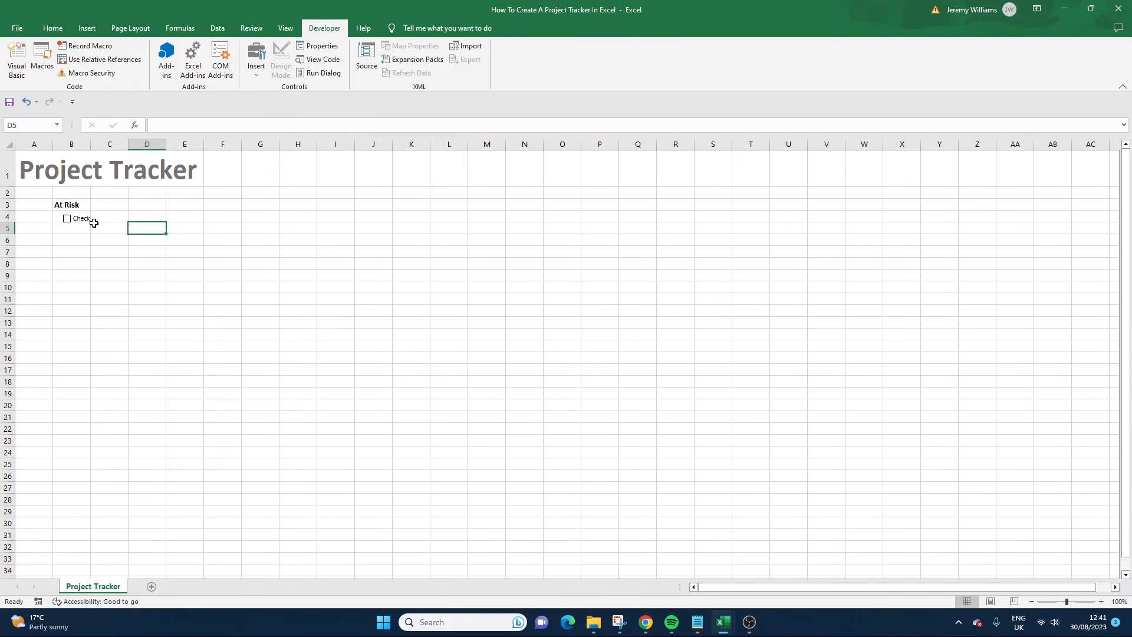
# Step: Remove the label text from the check box in cell B4, leaving only the box
pyautogui.click(81, 223)
pyautogui.click(82, 220)
pyautogui.rightClick(79, 220)
pyautogui.click(110, 267)
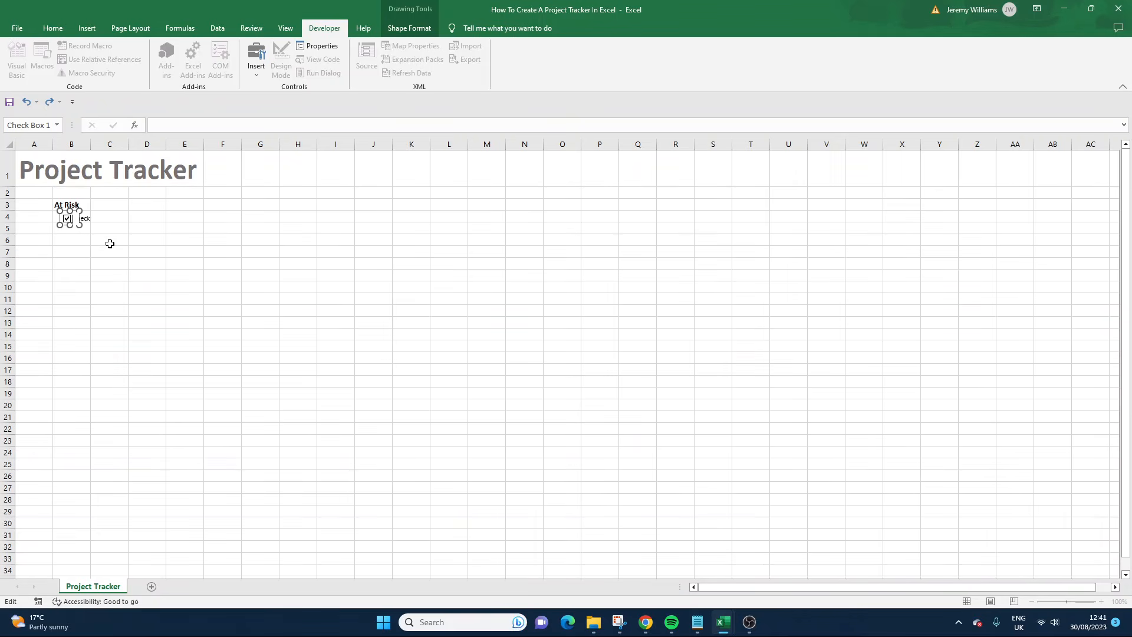
pyautogui.click(172, 259)
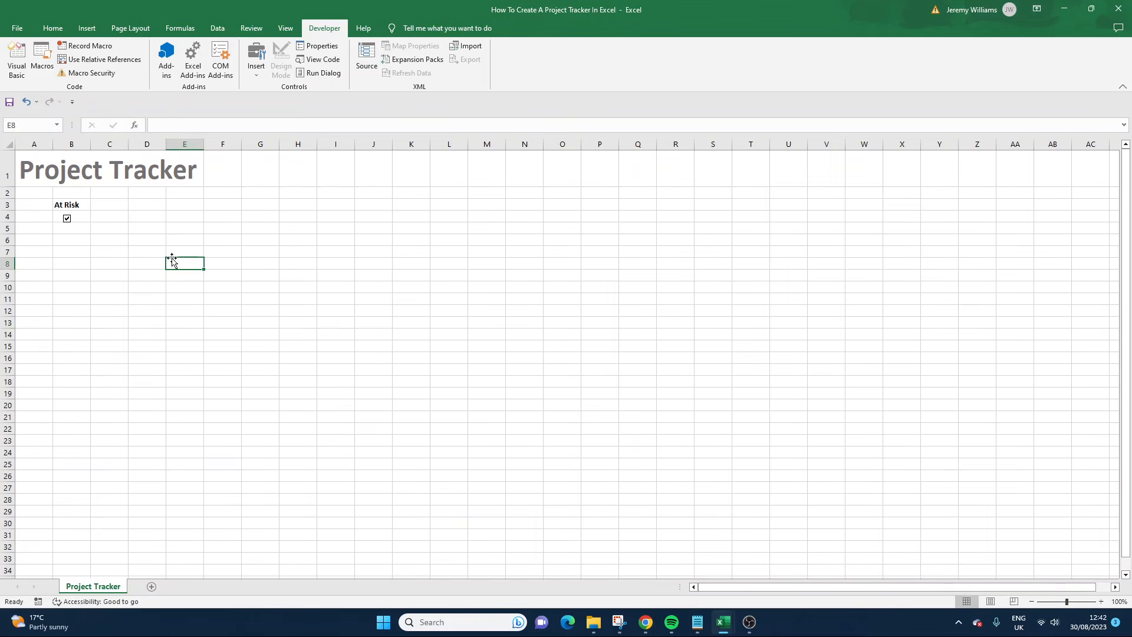
# Step: Clear the tick from the check box and centre it within cell B4
pyautogui.click(69, 223)
pyautogui.click(79, 224)
pyautogui.click(68, 221)
pyautogui.rightClick(75, 220)
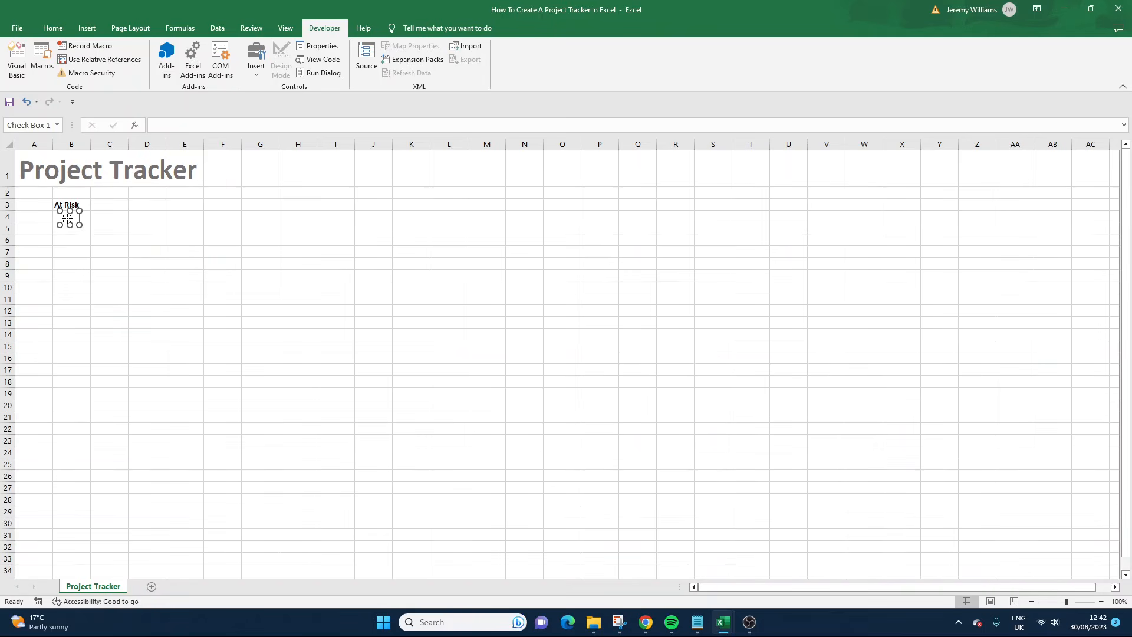
pyautogui.click(67, 219)
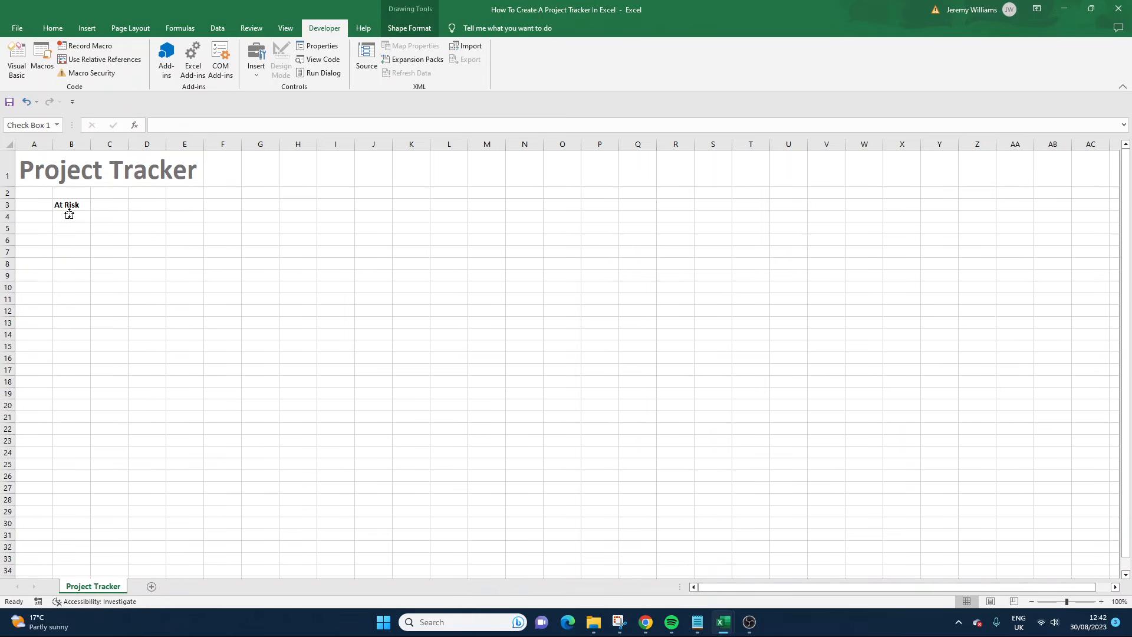
pyautogui.click(160, 239)
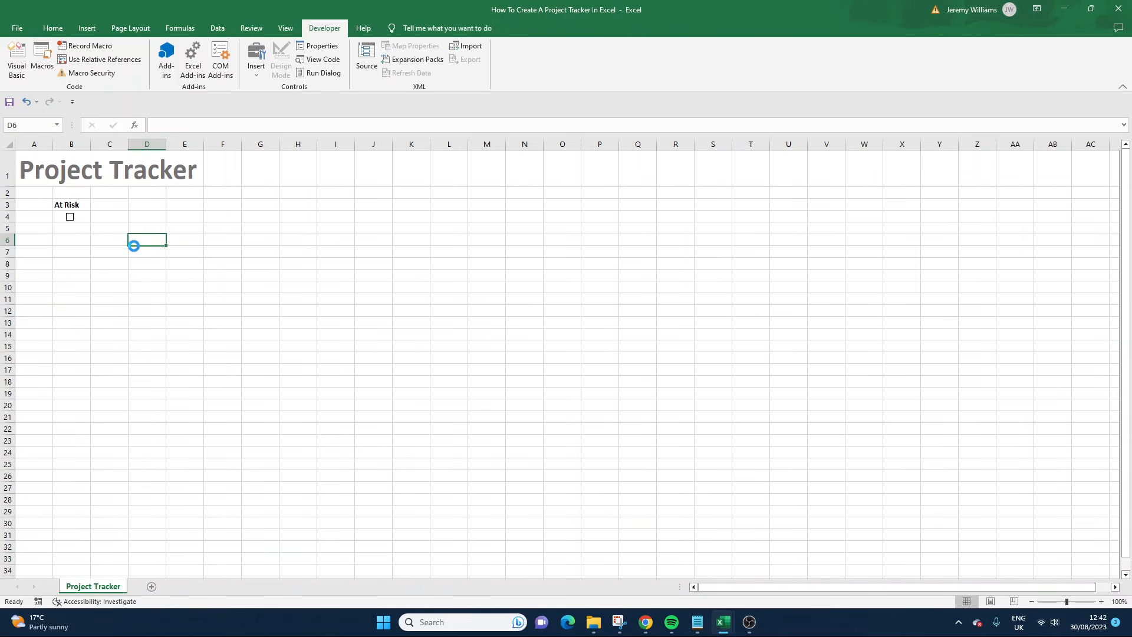
# Step: Paste a copy of the check box and place it in cell B5, aligned with the one above
pyautogui.hotkey('ctrl', 'v')
pyautogui.moveTo(145, 253); pyautogui.dragTo(69, 228)
pyautogui.click(133, 228)
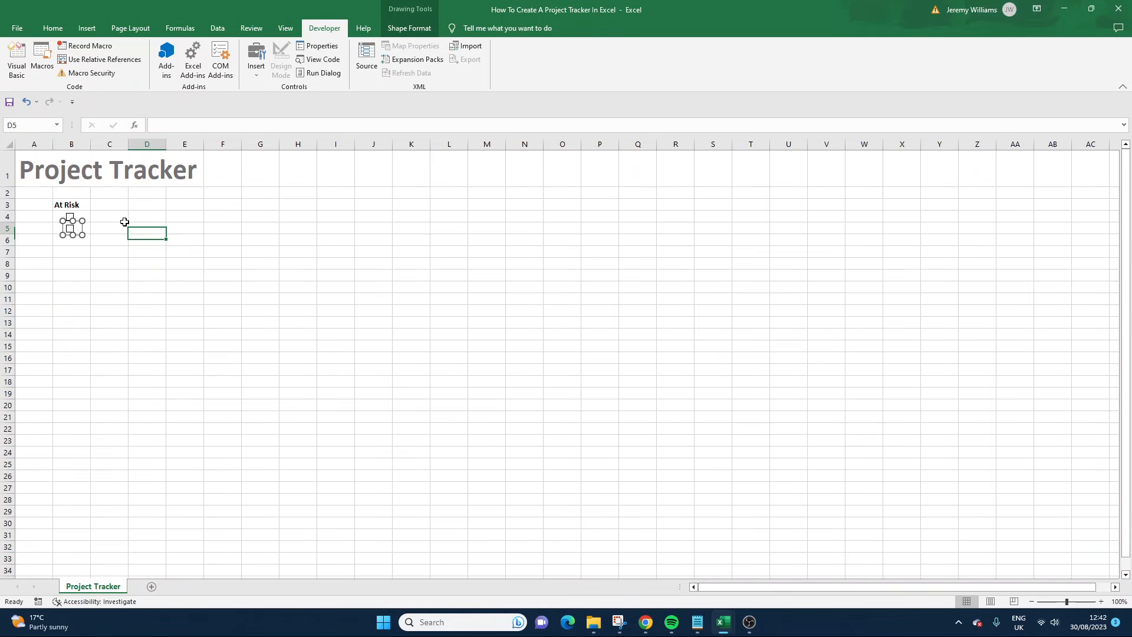
# Step: Duplicate the two check boxes in B4 and B5 and place the copies in cells B6 and B7
pyautogui.keyDown('ctrl'); pyautogui.click(72, 217); pyautogui.keyUp('ctrl')
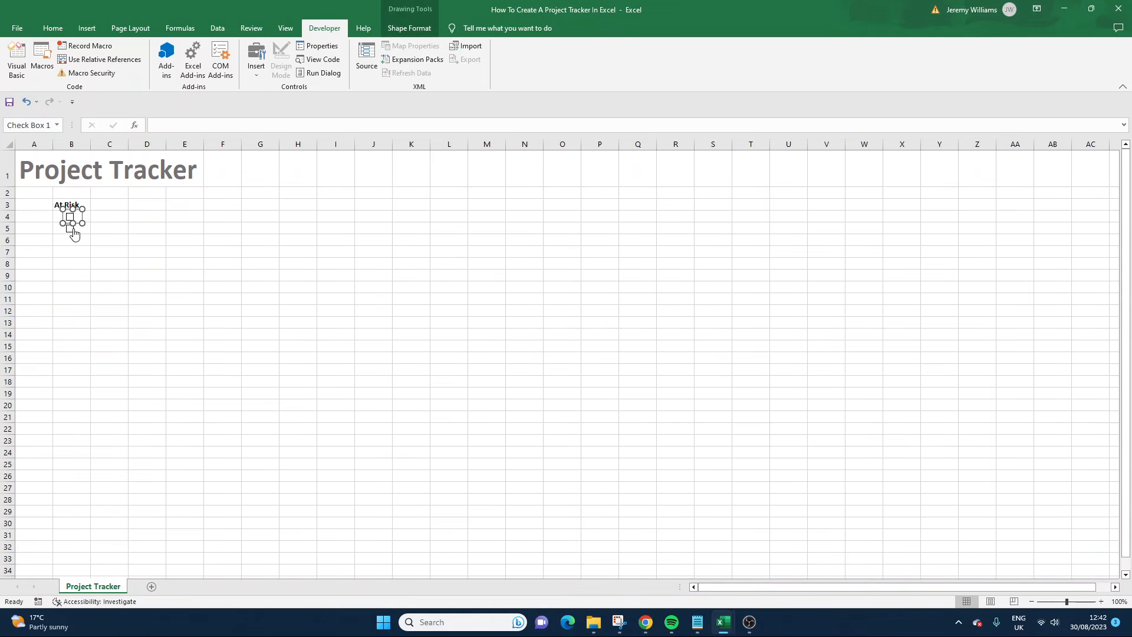
pyautogui.keyDown('ctrl'); pyautogui.click(71, 230); pyautogui.keyUp('ctrl')
pyautogui.moveTo(66, 229); pyautogui.dragTo(69, 249)
pyautogui.click(184, 263)
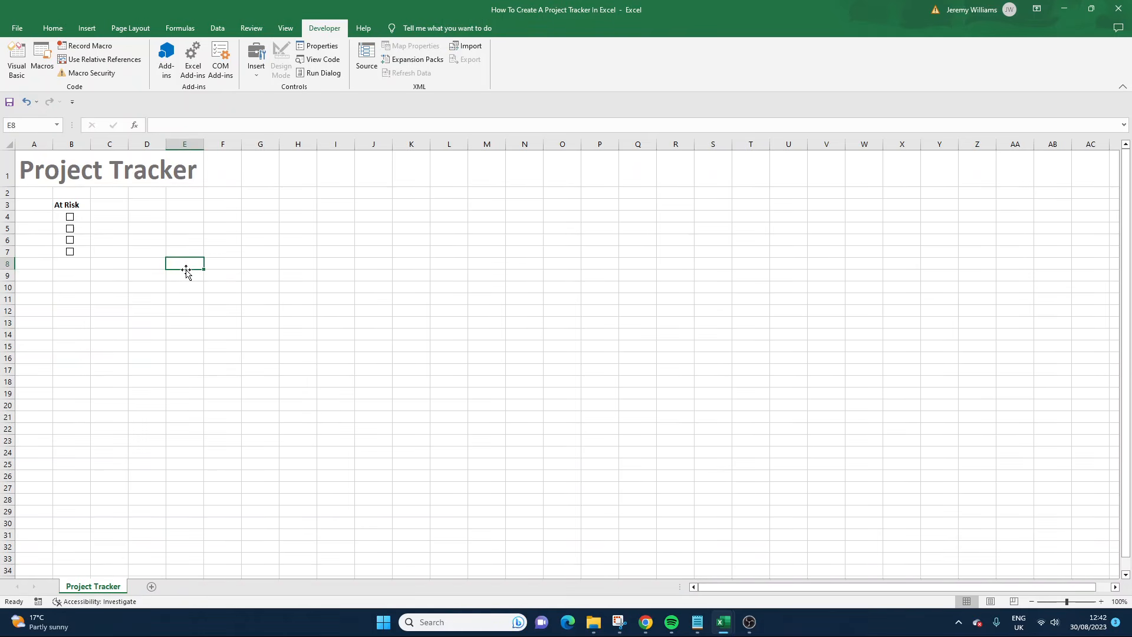
# Step: Duplicate the check box in cell B7 and move the copy into cell B8
pyautogui.click(76, 251)
pyautogui.rightClick(71, 251)
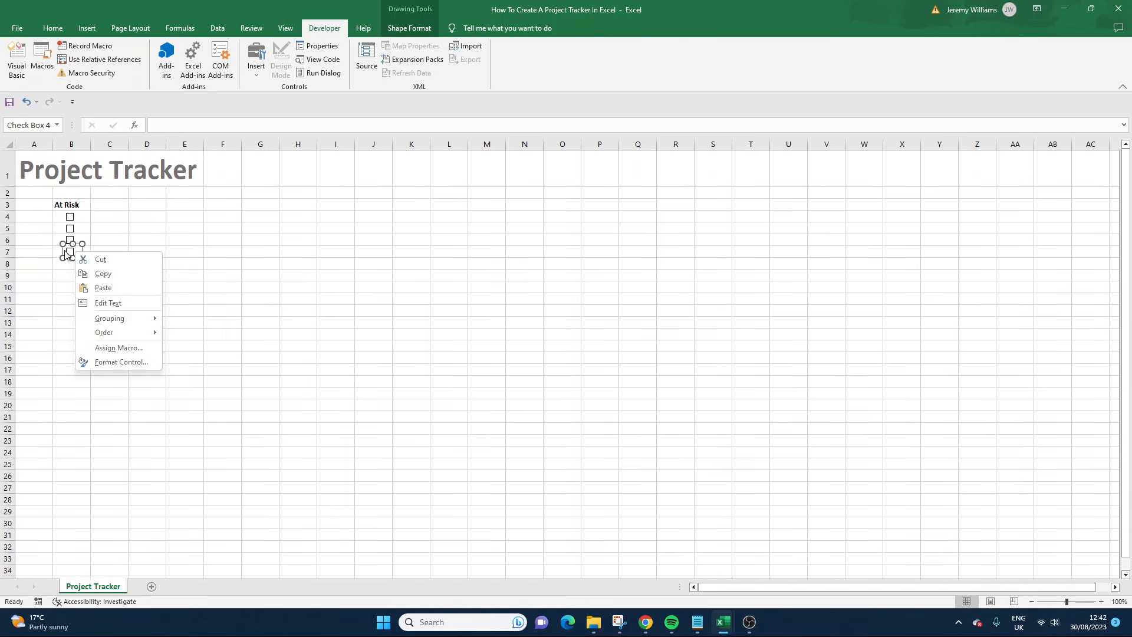
pyautogui.press('Escape')
pyautogui.hotkey('ctrl', 'd')
pyautogui.click(142, 263)
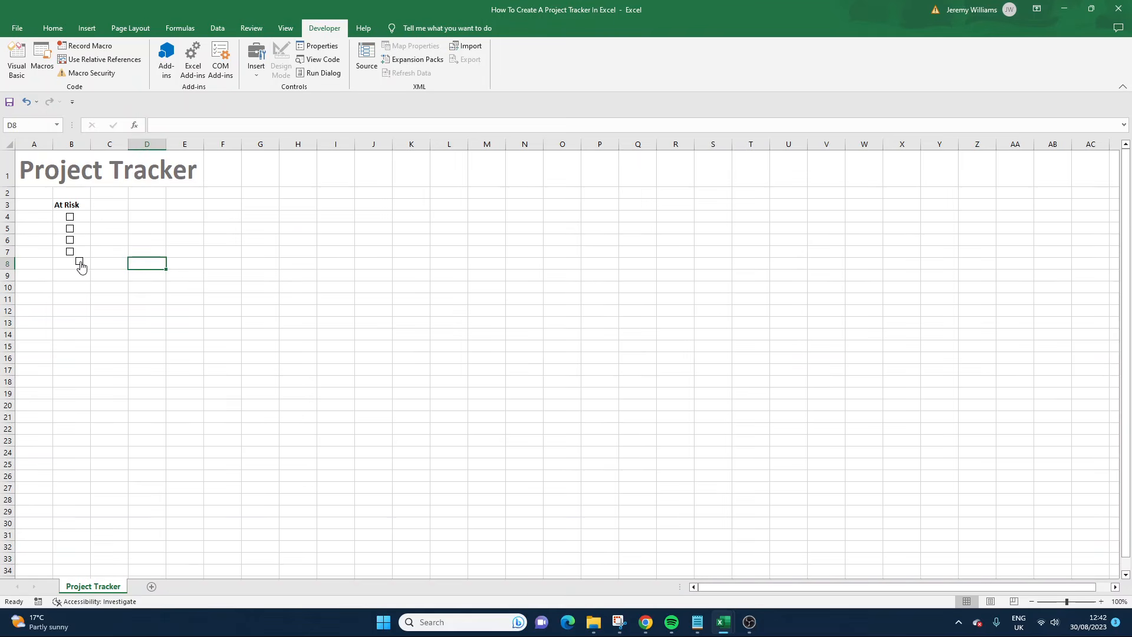
pyautogui.rightClick(81, 262)
pyautogui.press('Escape')
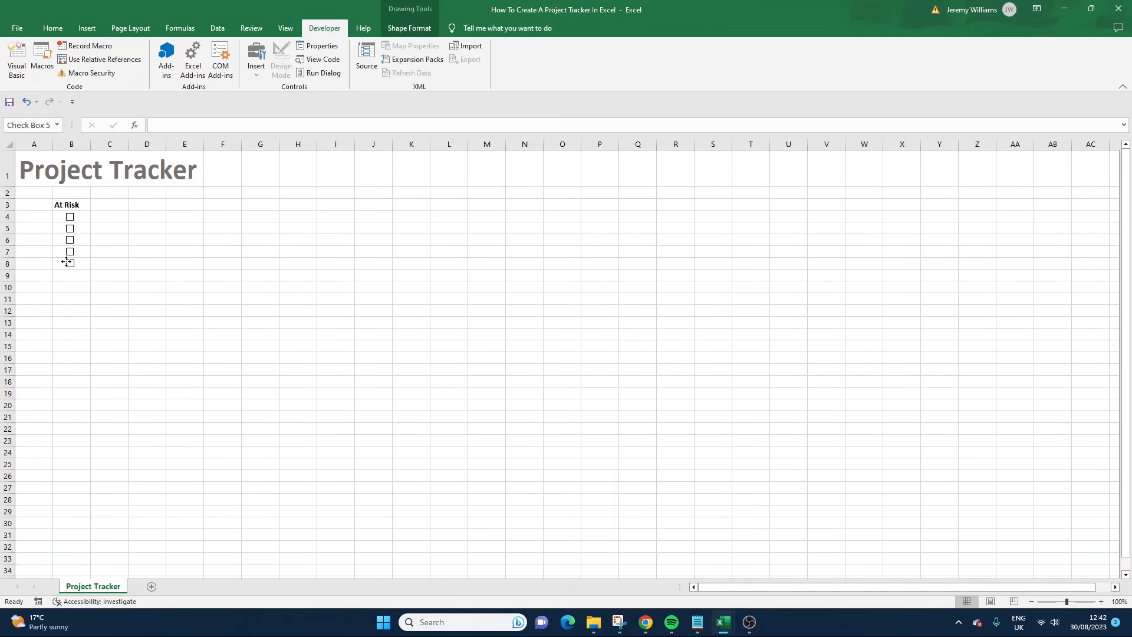
# Step: Fine-tune the position of the check box in cell B8 so it lines up with the boxes above
pyautogui.press('Escape')
pyautogui.rightClick(72, 262)
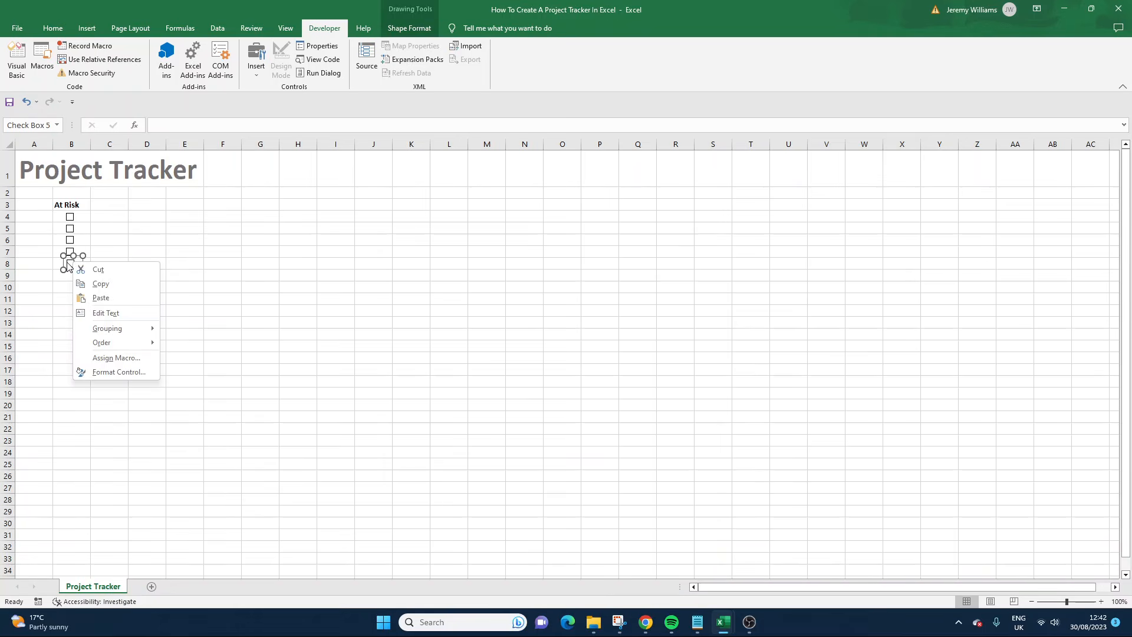
pyautogui.press('Escape')
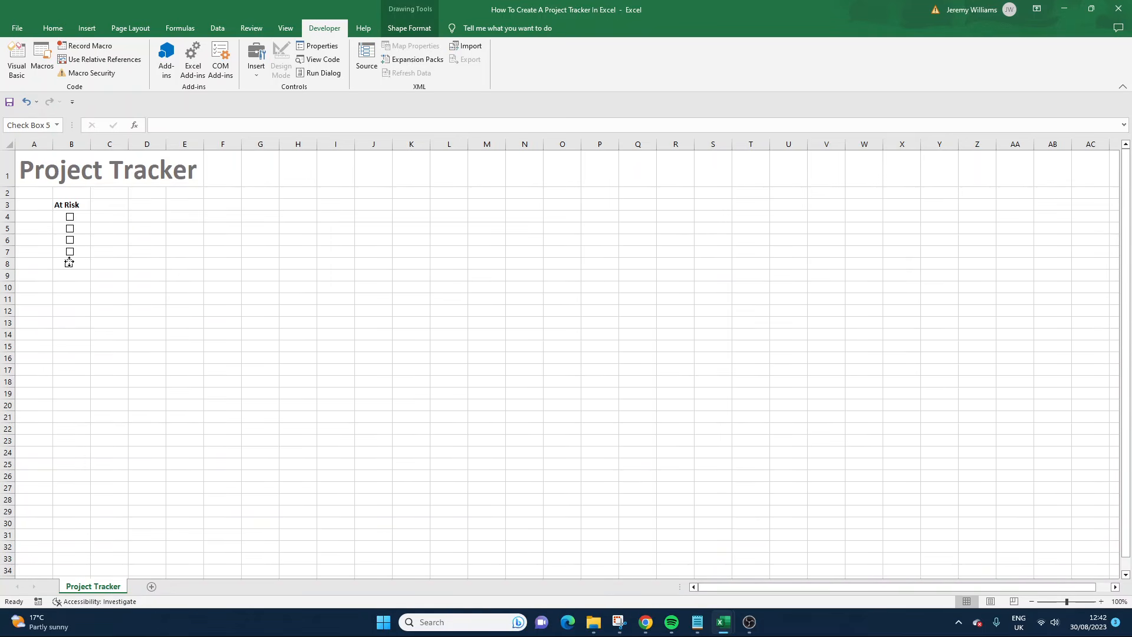
pyautogui.click(168, 266)
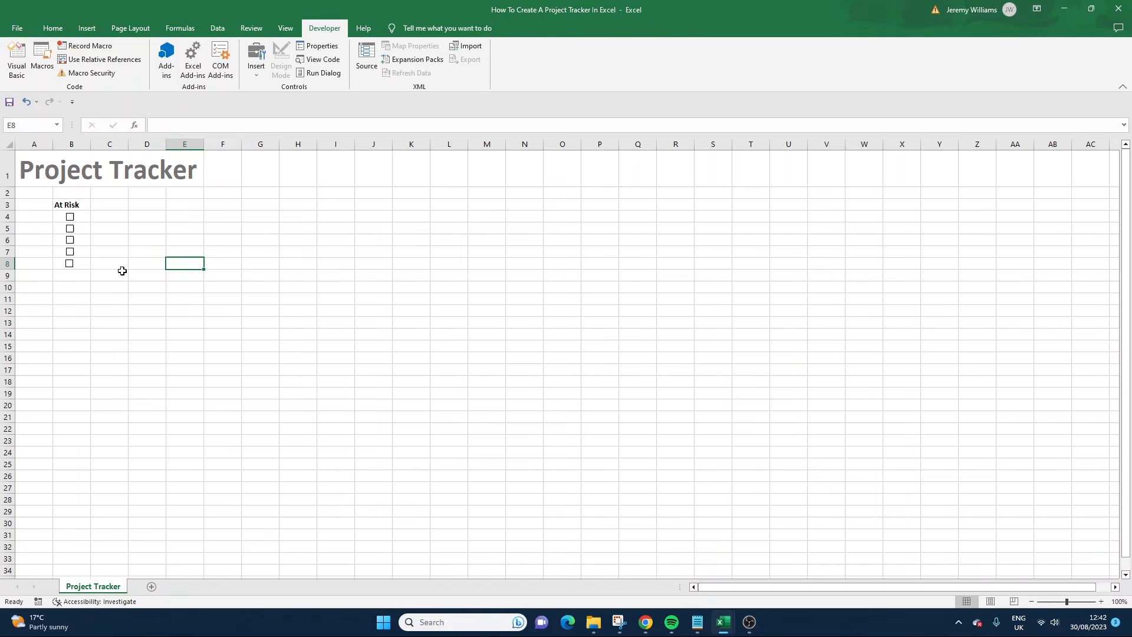
pyautogui.rightClick(71, 263)
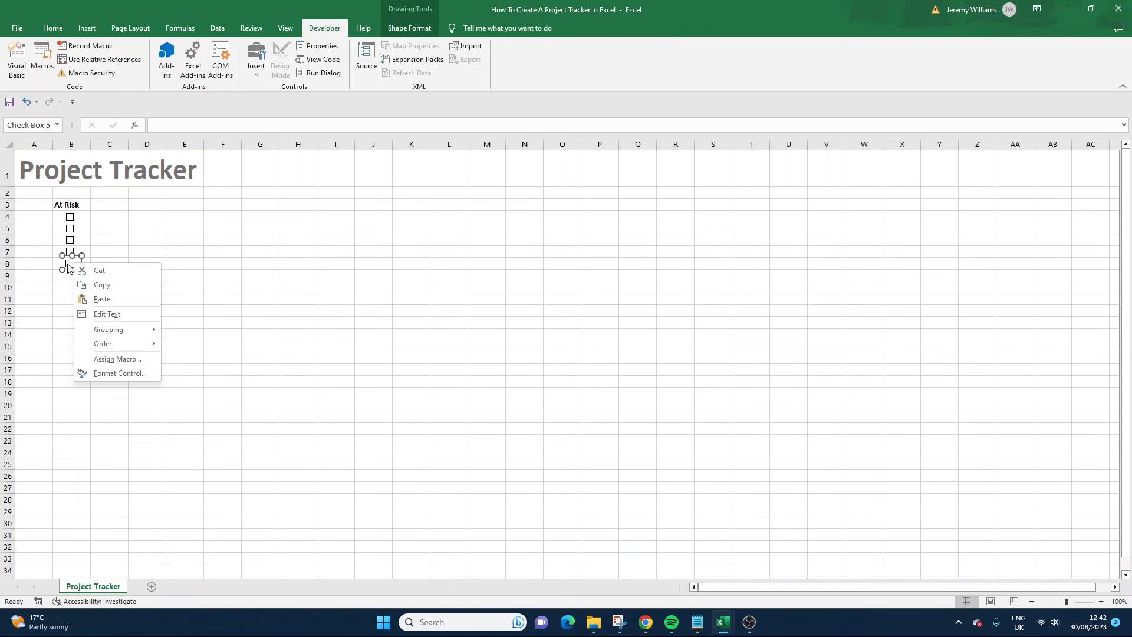
pyautogui.press('Escape')
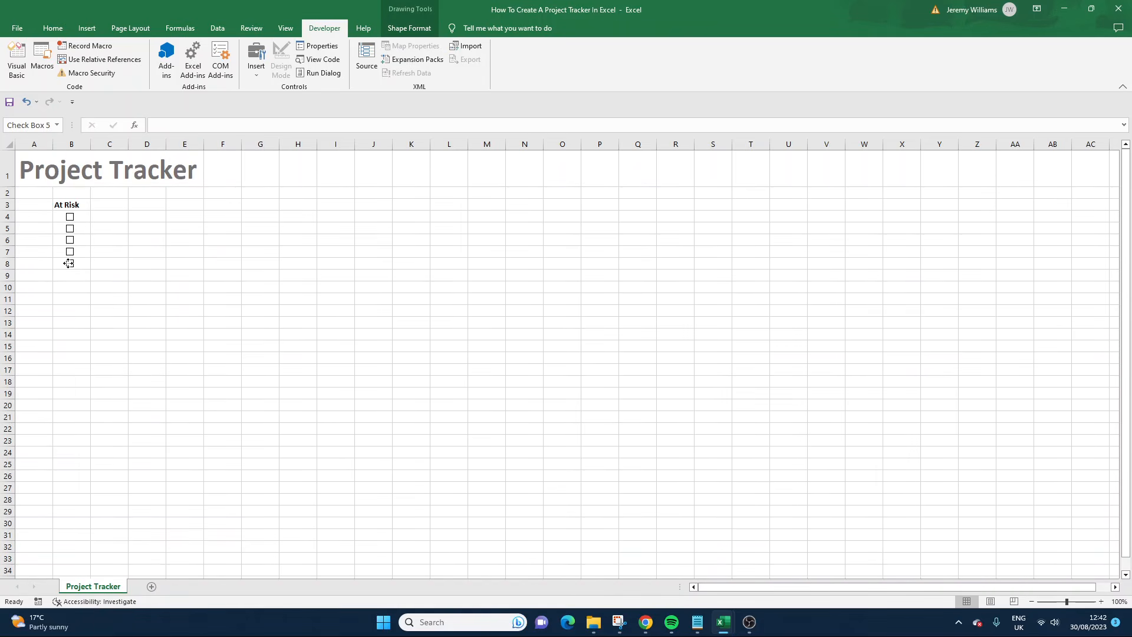
pyautogui.click(147, 265)
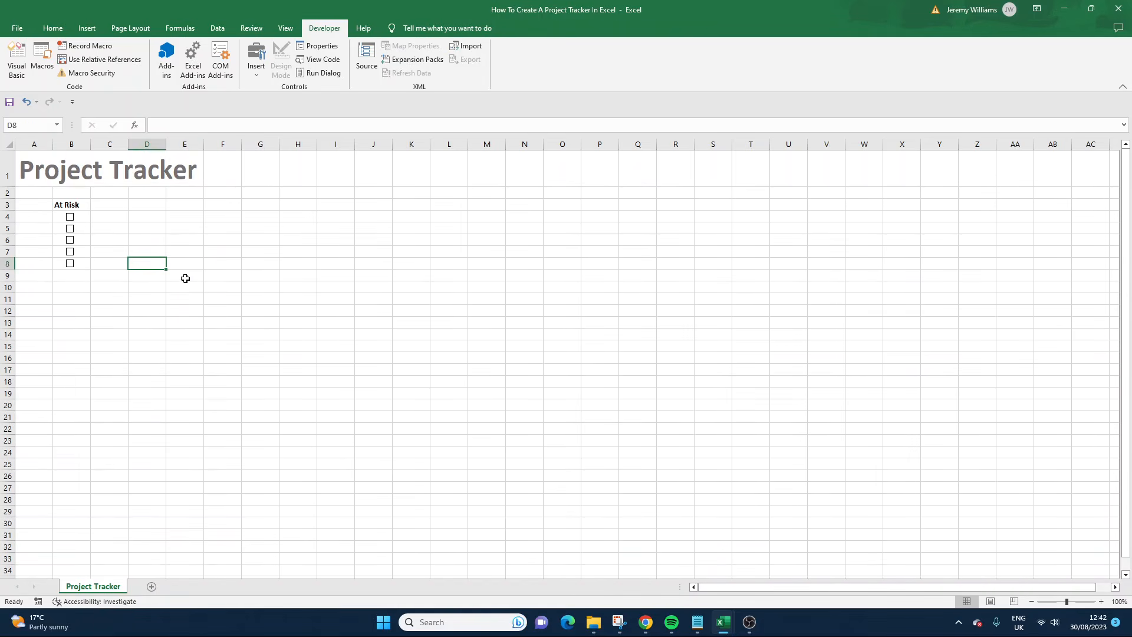
# Step: Duplicate the five check boxes in cells B4 to B8 and align the copies in cells B9 to B13
pyautogui.keyDown('ctrl'); pyautogui.click(71, 217); pyautogui.keyUp('ctrl')
pyautogui.keyDown('ctrl'); pyautogui.click(70, 229); pyautogui.keyUp('ctrl')
pyautogui.keyDown('ctrl'); pyautogui.click(70, 240); pyautogui.keyUp('ctrl')
pyautogui.keyDown('ctrl'); pyautogui.click(70, 252); pyautogui.keyUp('ctrl')
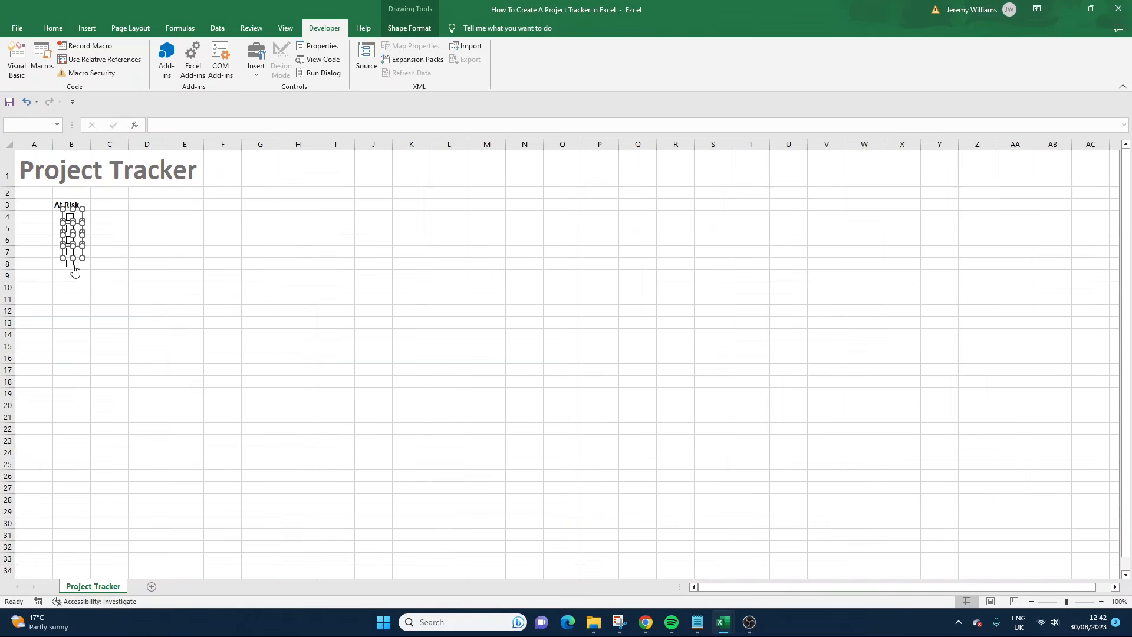
pyautogui.keyDown('ctrl'); pyautogui.click(70, 264); pyautogui.keyUp('ctrl')
pyautogui.hotkey('ctrl', 'd')
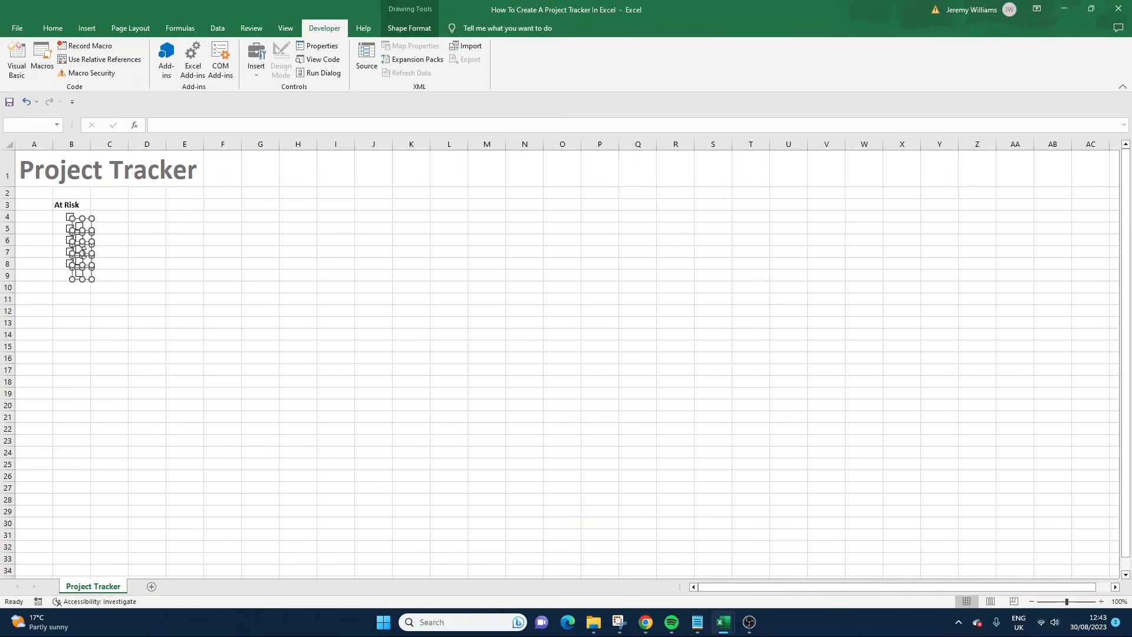
pyautogui.moveTo(86, 251); pyautogui.dragTo(76, 298)
pyautogui.click(150, 308)
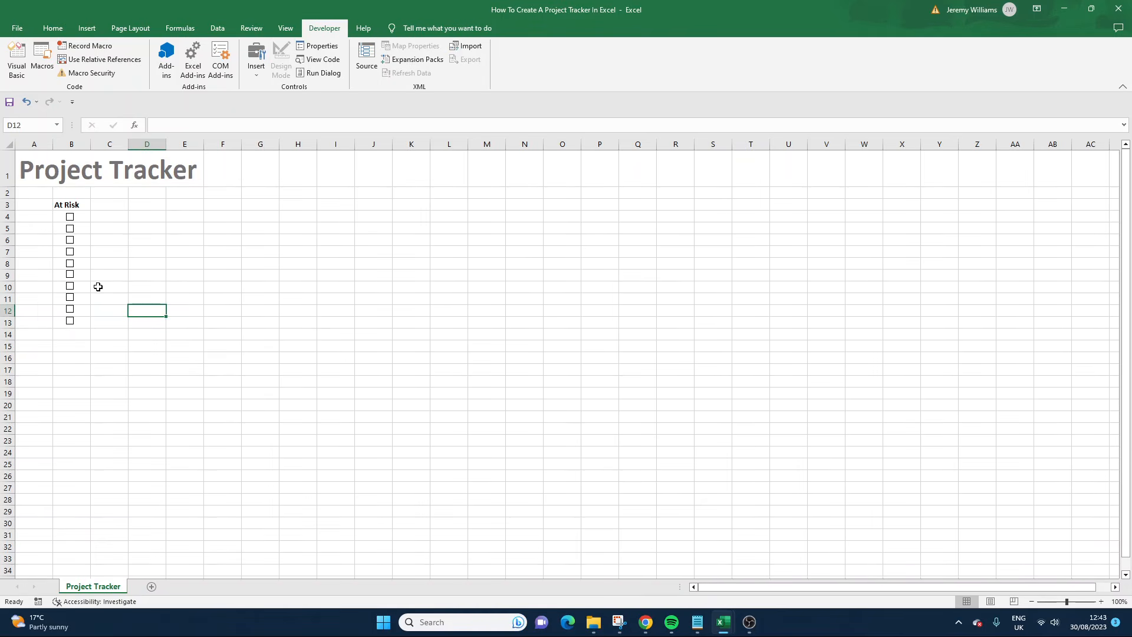
pyautogui.hotkey('ctrl', 'z')
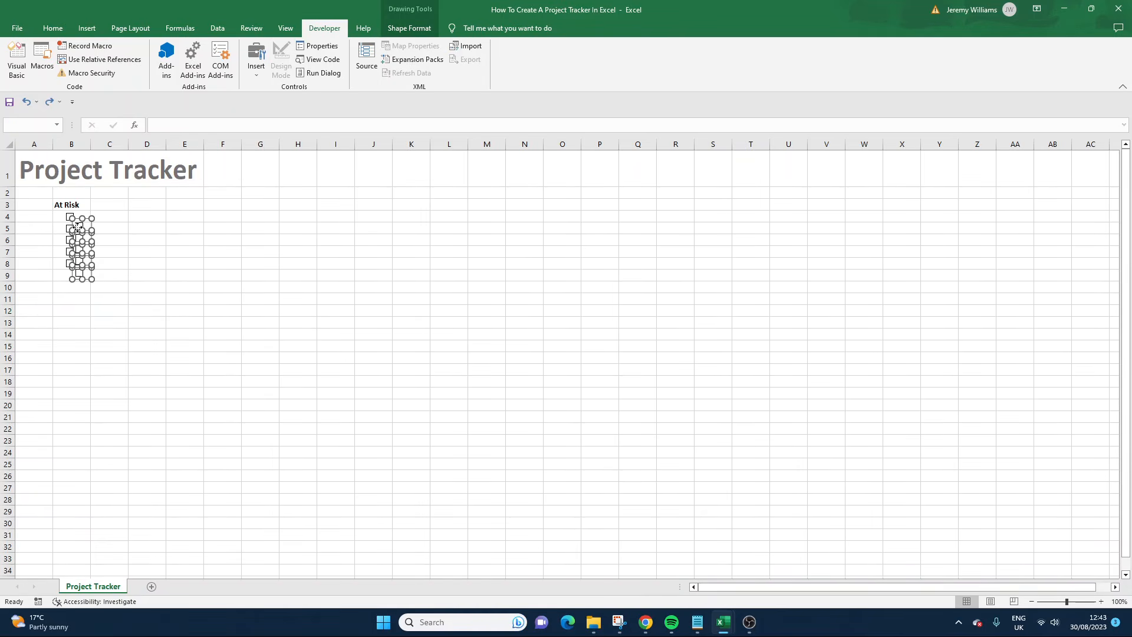
pyautogui.moveTo(75, 229); pyautogui.dragTo(69, 276)
# Step: Add five more copied check boxes and align them in cells B14 to B18
pyautogui.hotkey('ctrl', 'v')
pyautogui.moveTo(87, 237); pyautogui.dragTo(77, 343)
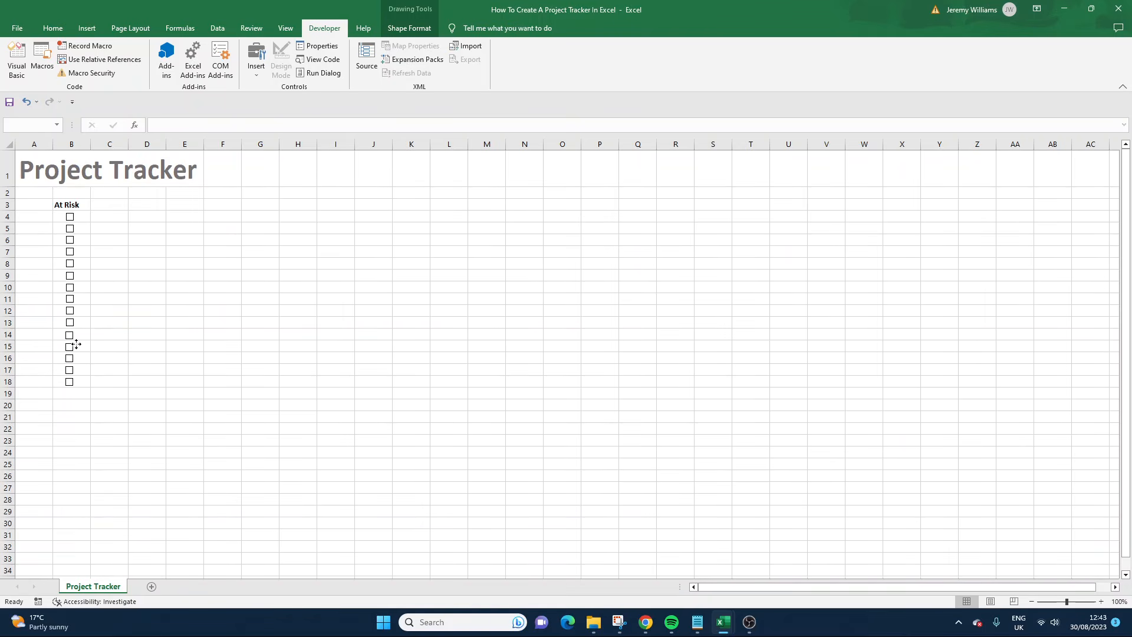
pyautogui.click(171, 343)
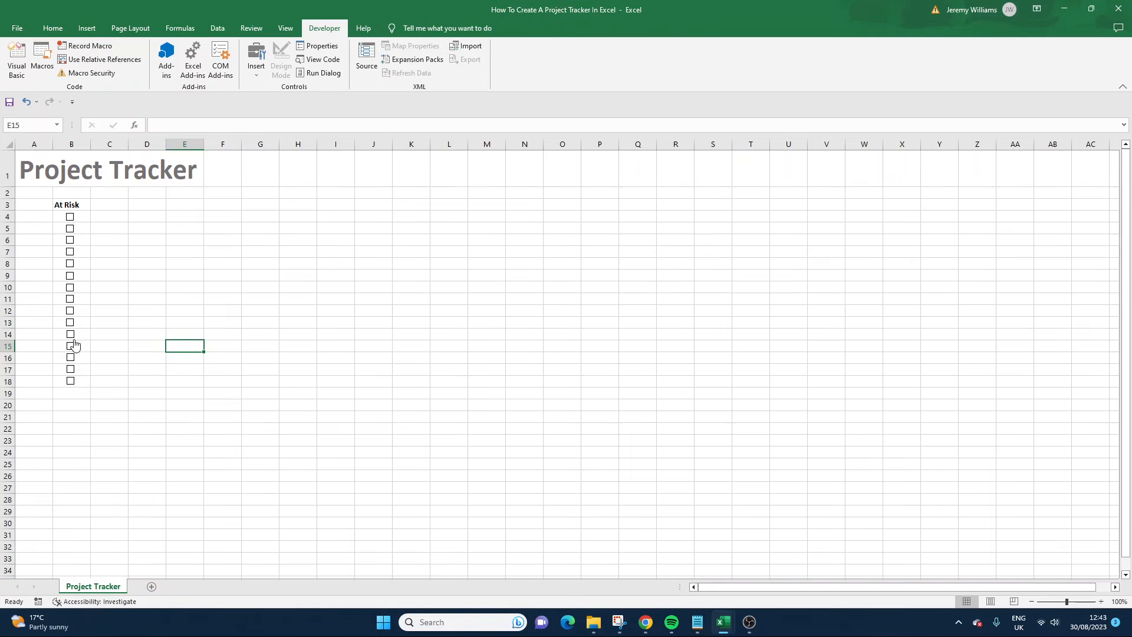
pyautogui.hotkey('ctrl', 'z')
pyautogui.hotkey('ctrl', 'y')
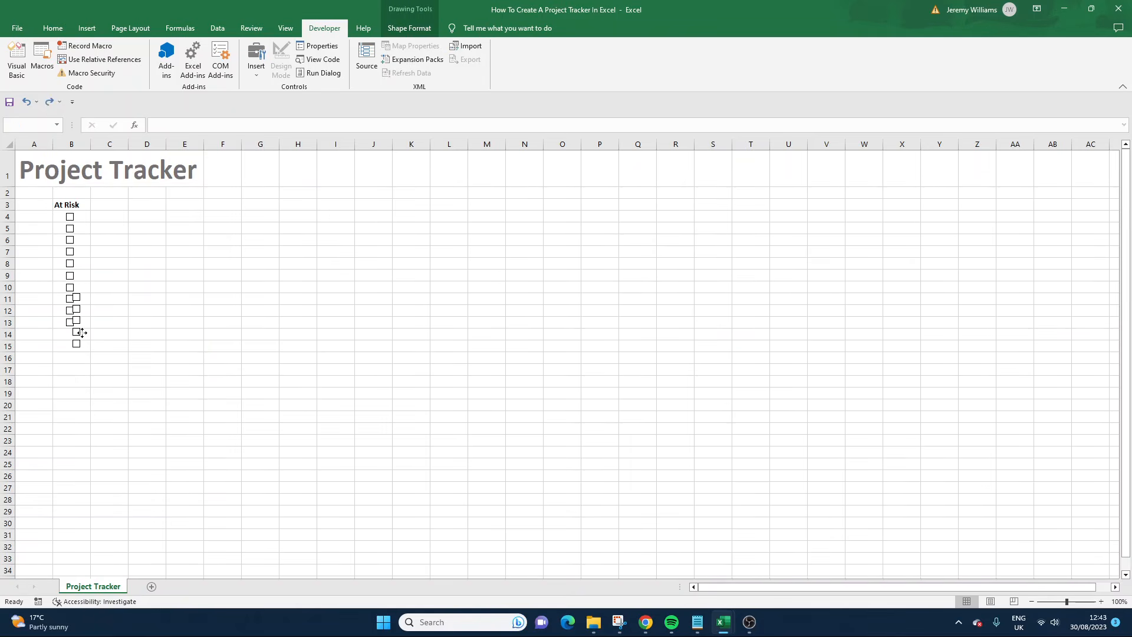
pyautogui.moveTo(75, 358); pyautogui.dragTo(77, 358)
pyautogui.moveTo(76, 358); pyautogui.dragTo(76, 359)
pyautogui.click(251, 321)
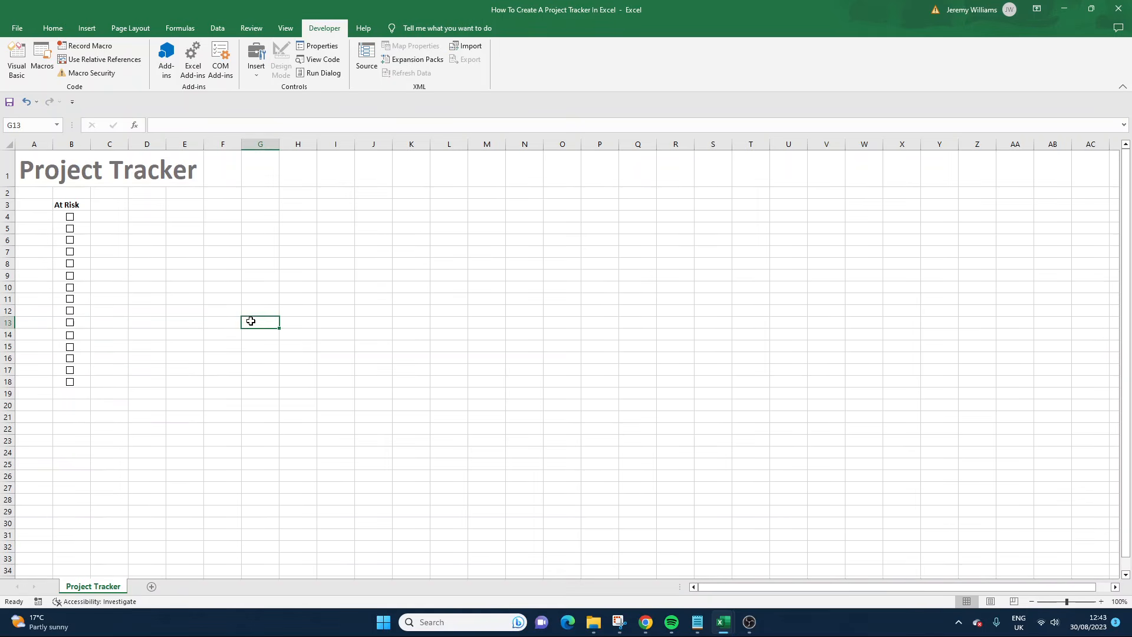
# Step: Increase the font size of the "At Risk" heading in cell B3 to 12
pyautogui.click(66, 206)
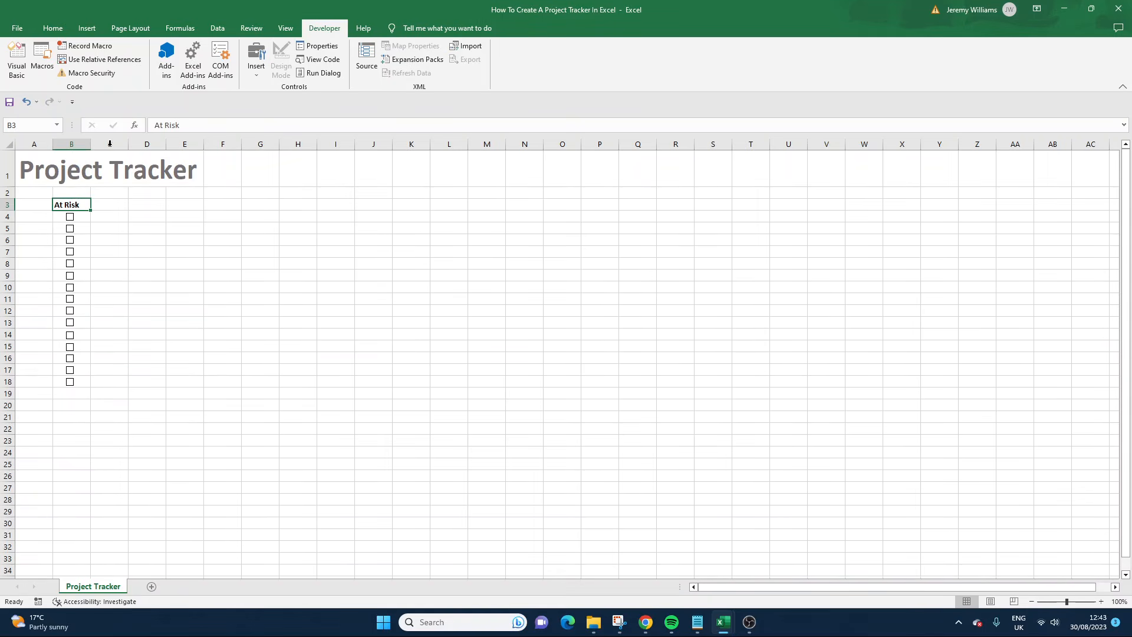
pyautogui.click(52, 28)
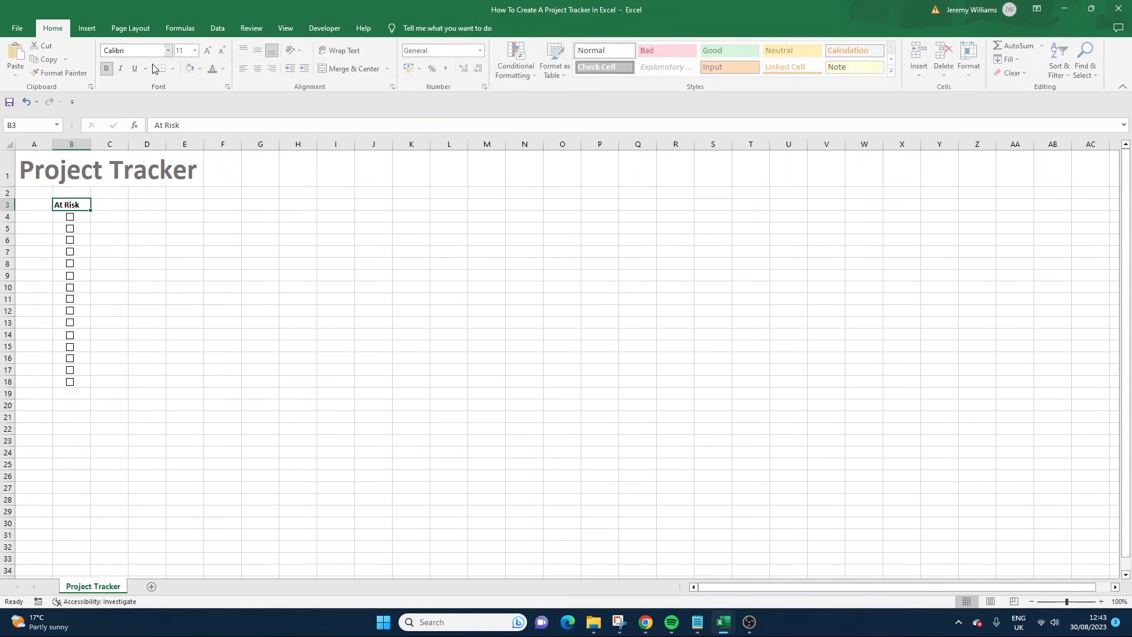
pyautogui.click(209, 51)
pyautogui.click(208, 290)
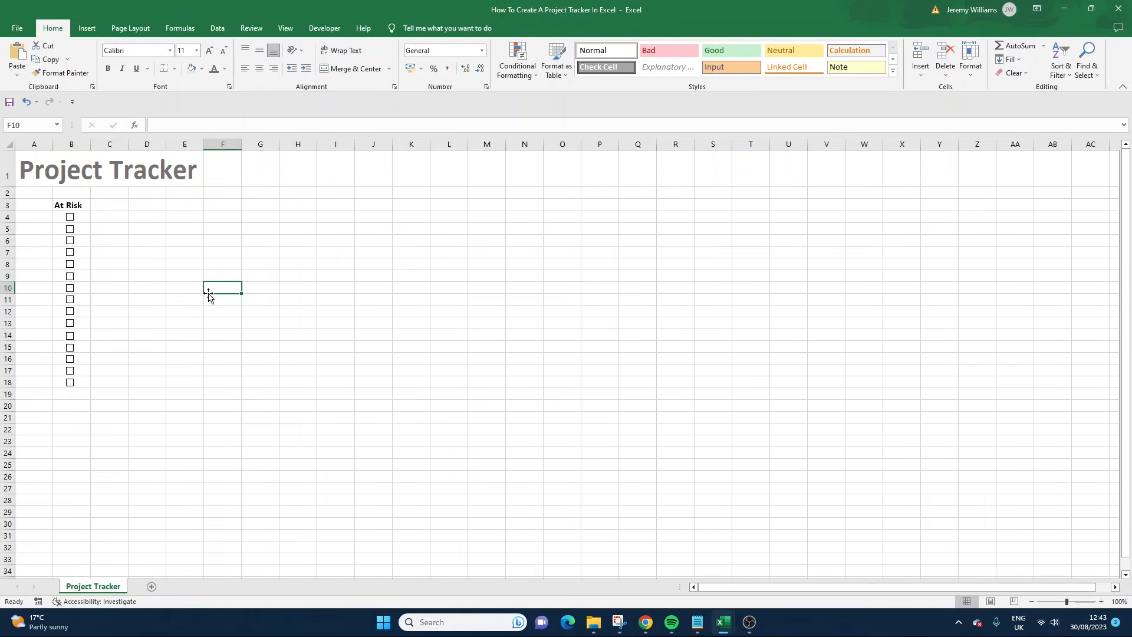
# Step: Fill the "At Risk" heading cell B3 with a light grey theme colour
pyautogui.click(62, 203)
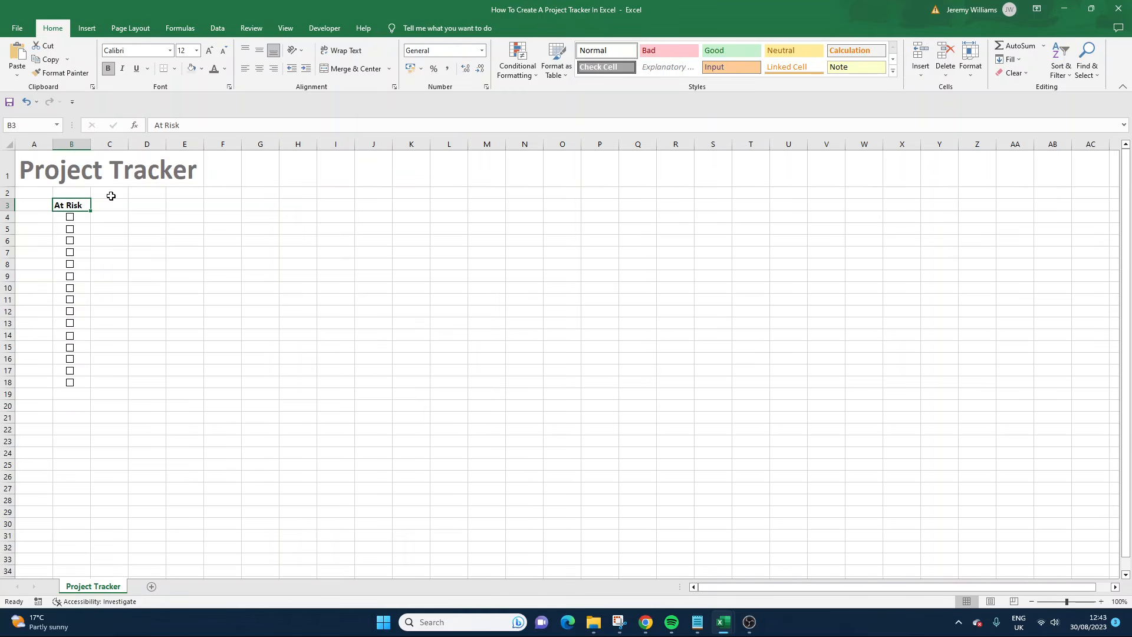
pyautogui.click(201, 68)
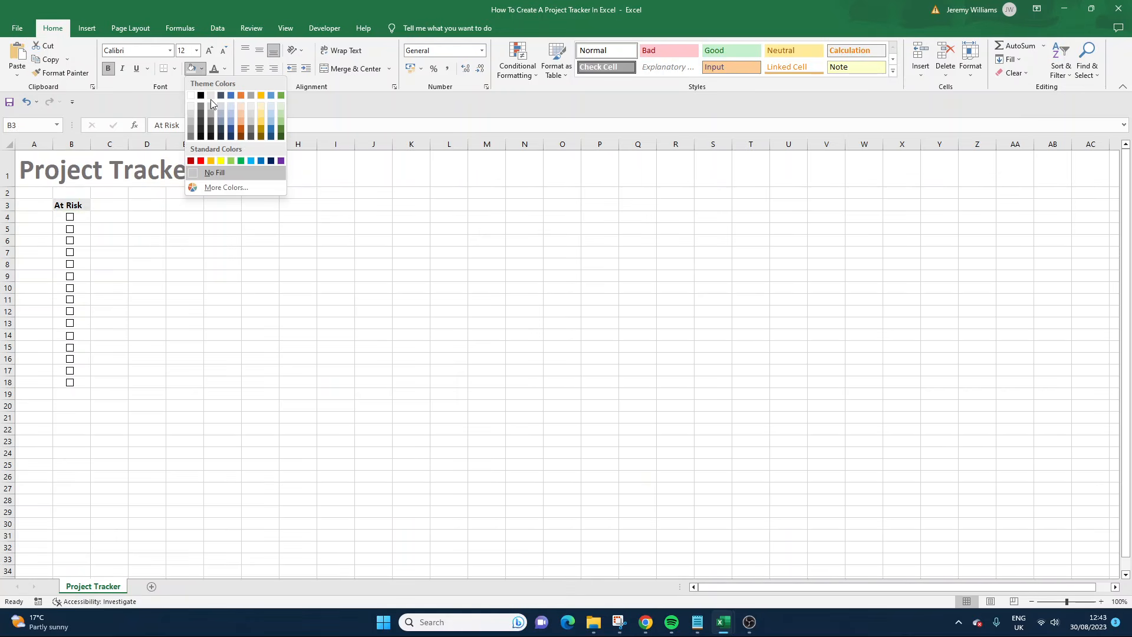
pyautogui.click(192, 67)
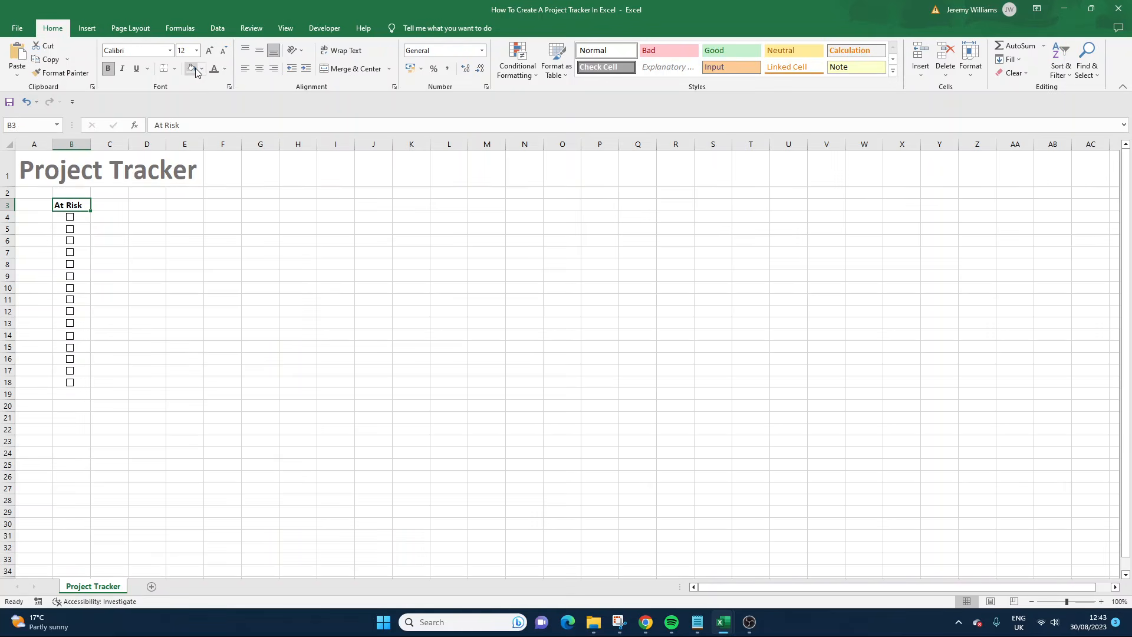
pyautogui.click(200, 69)
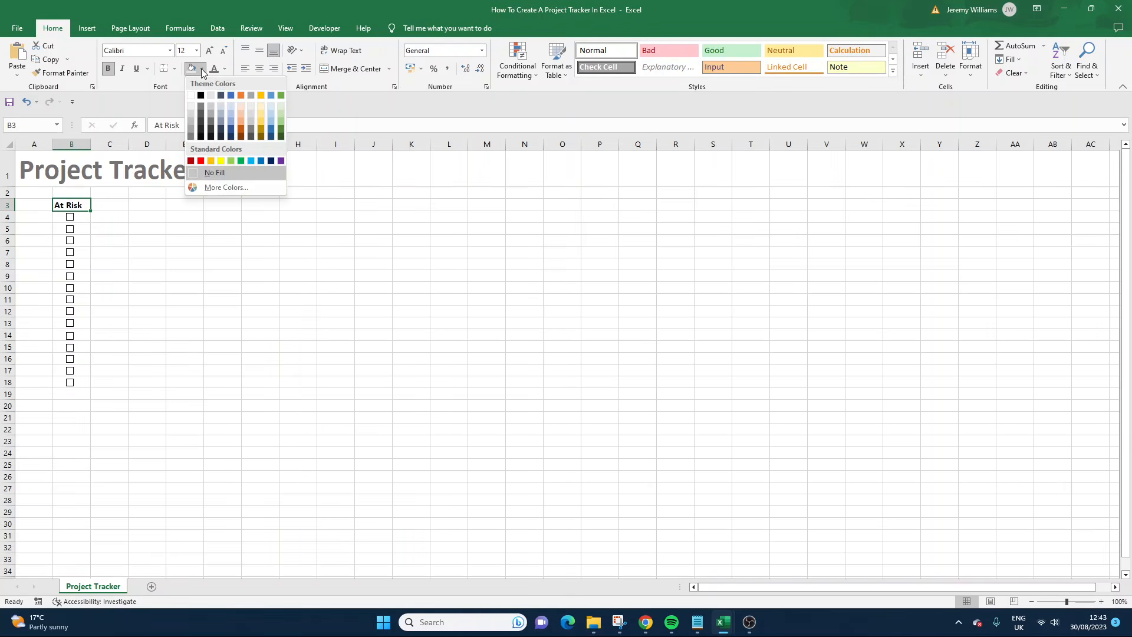
pyautogui.click(212, 108)
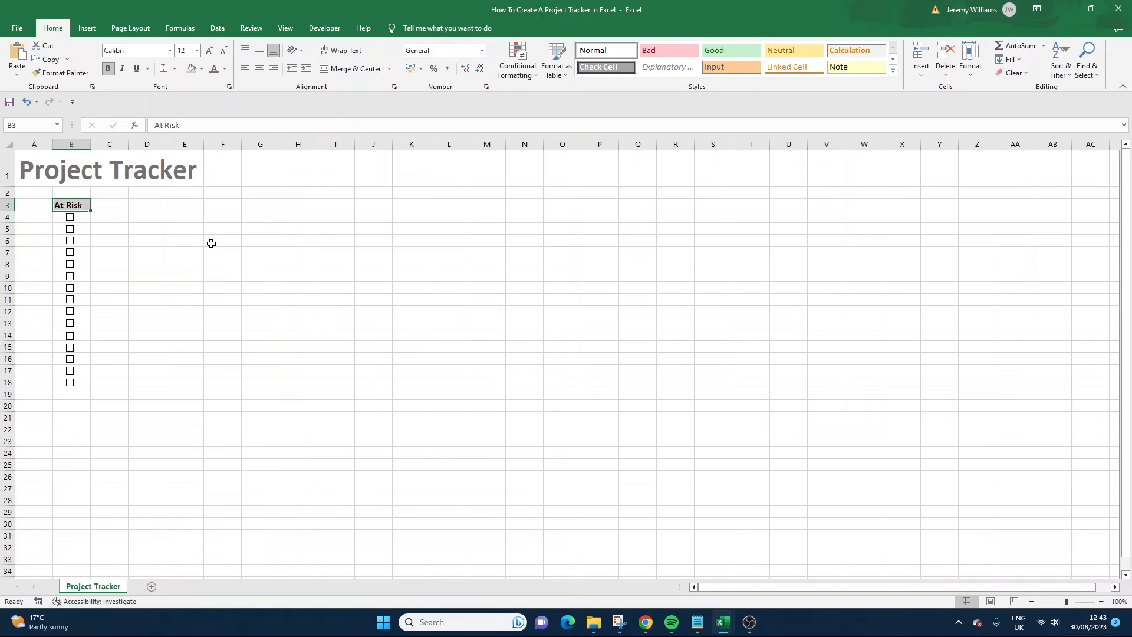
# Step: Enter the column headings "Status" in cell C3 and "Priority" in cell D3
pyautogui.click(111, 205)
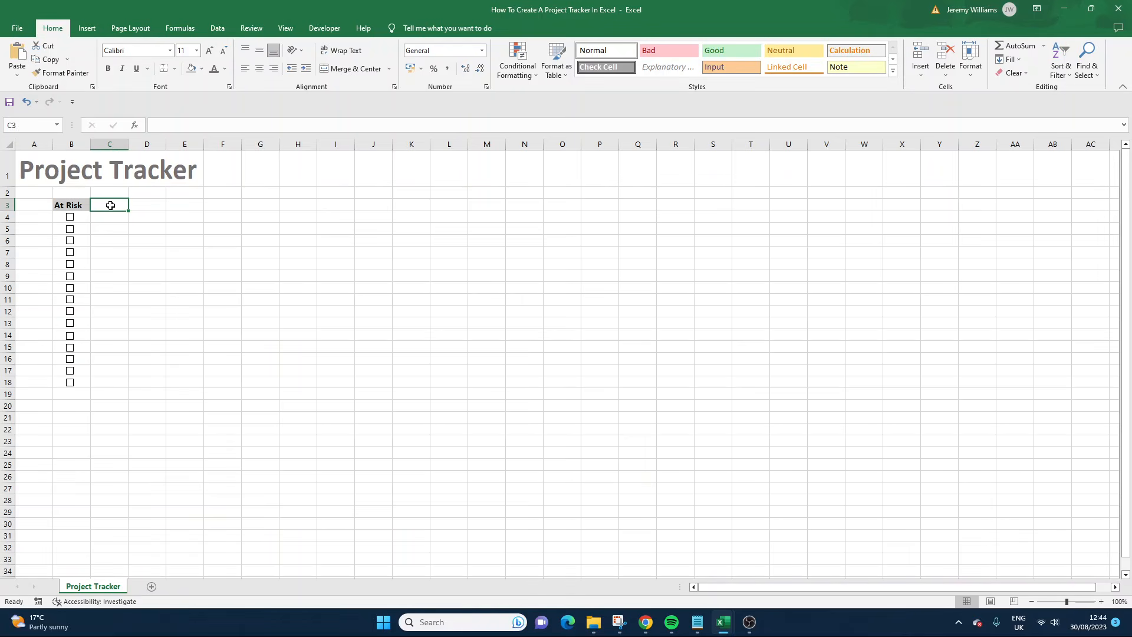
pyautogui.write('Status')
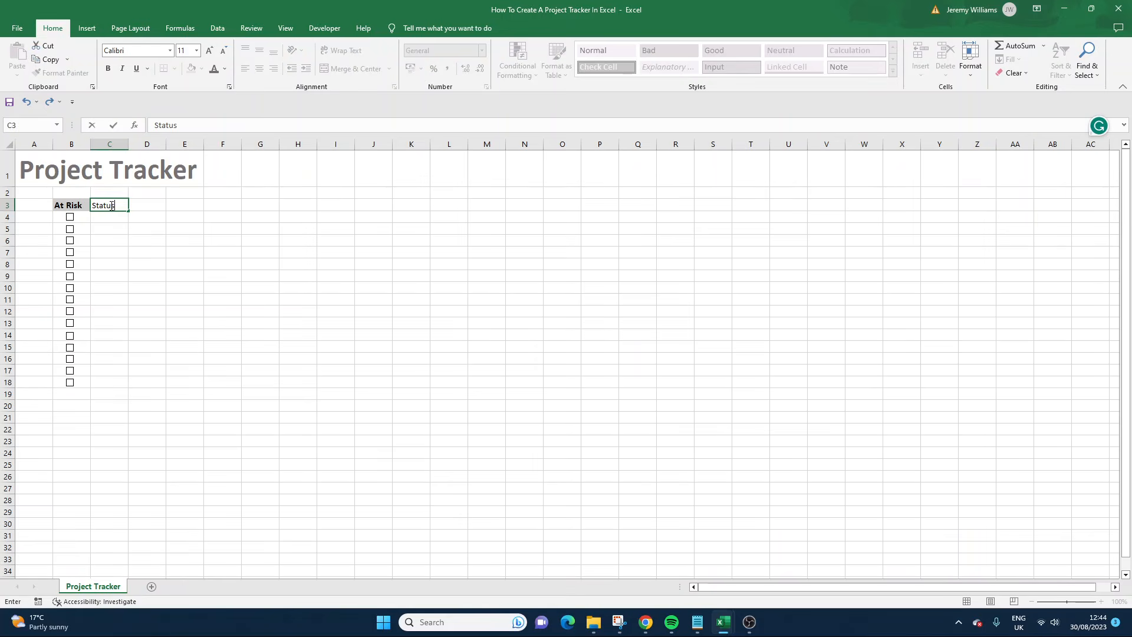
pyautogui.press('Return')
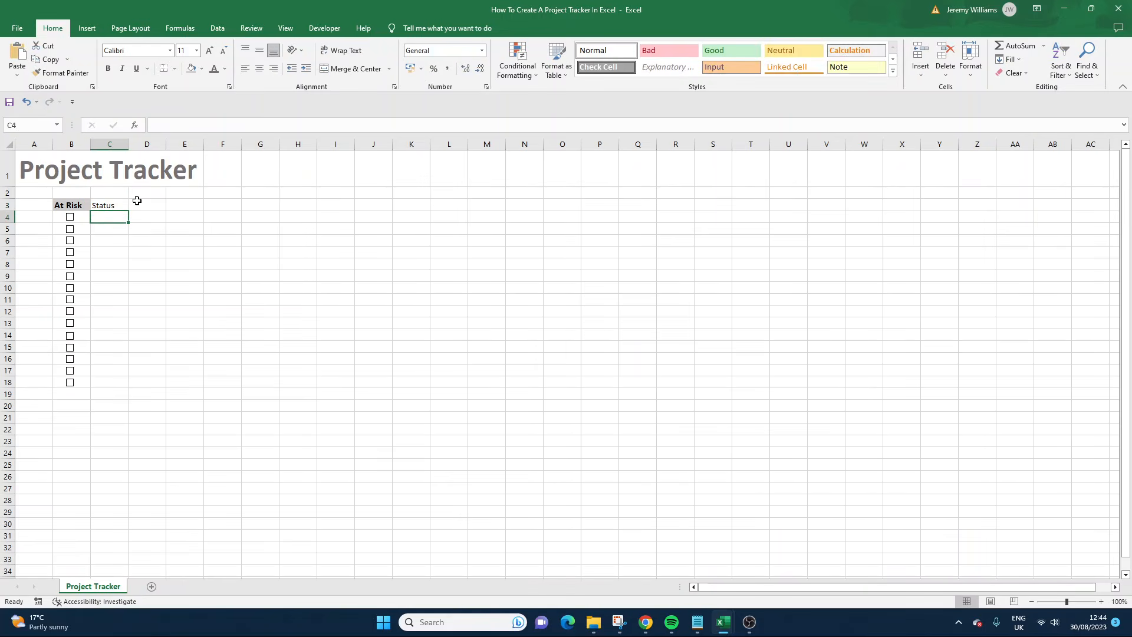
pyautogui.click(139, 204)
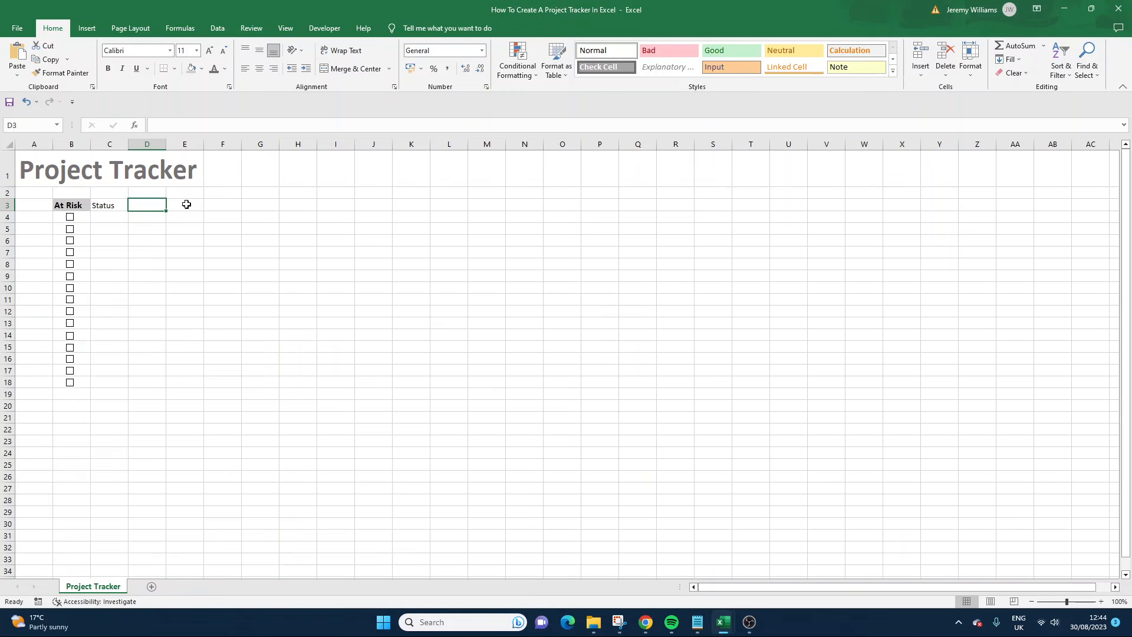
pyautogui.write('Priority')
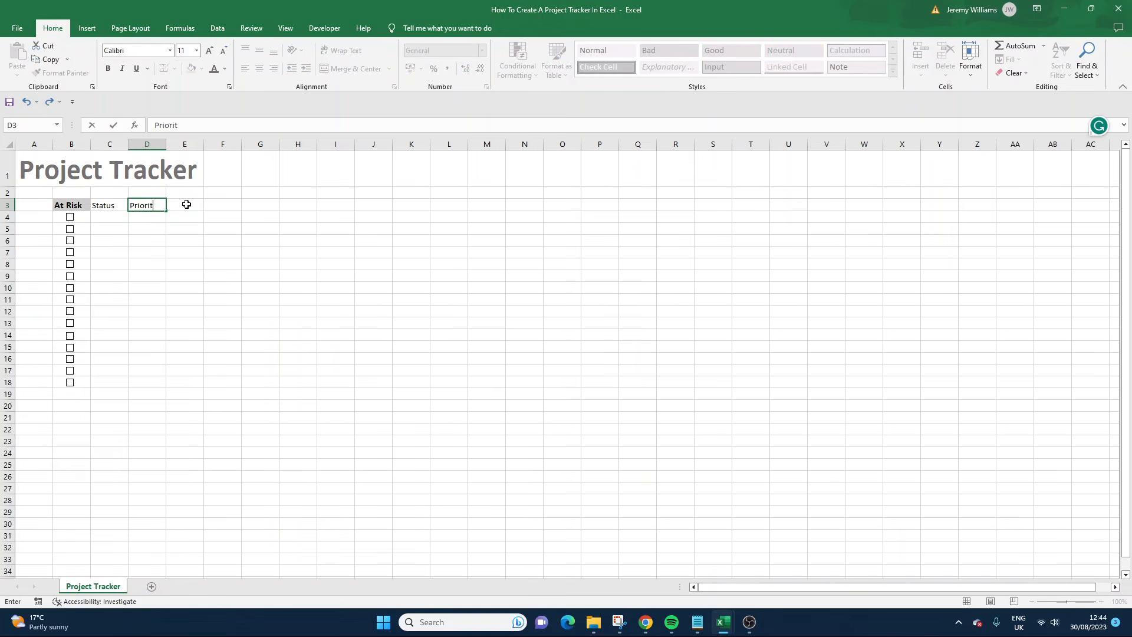
pyautogui.press('Return')
pyautogui.press('Right')
# Step: Enter the column heading "Deadline" in cell E3
pyautogui.click(186, 204)
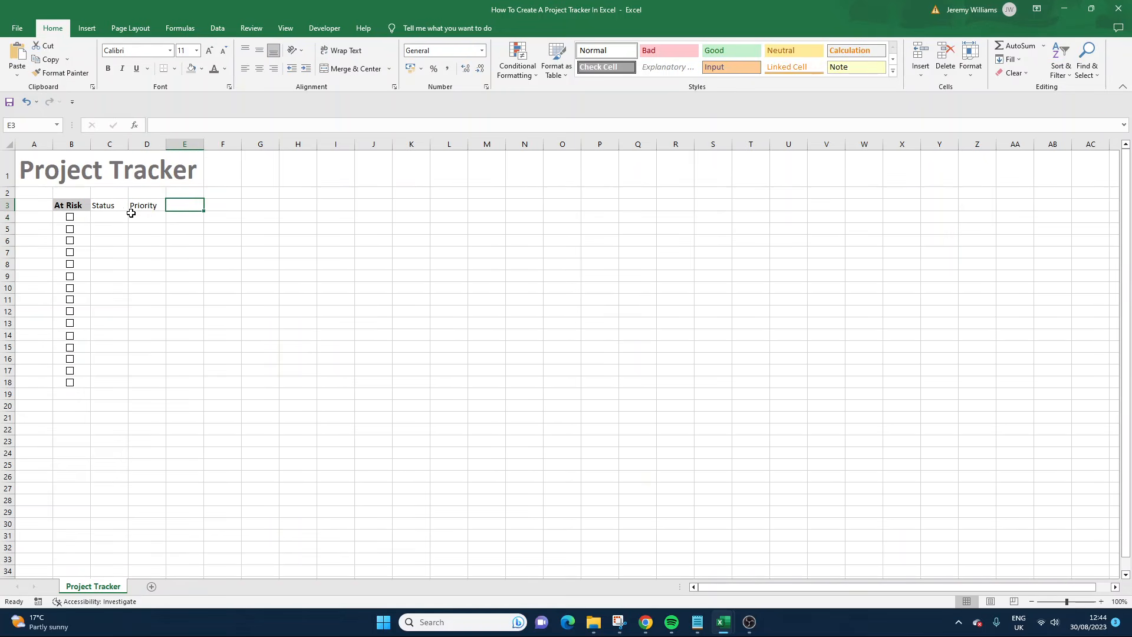
pyautogui.click(84, 208)
pyautogui.click(175, 202)
pyautogui.write('Deadlie')
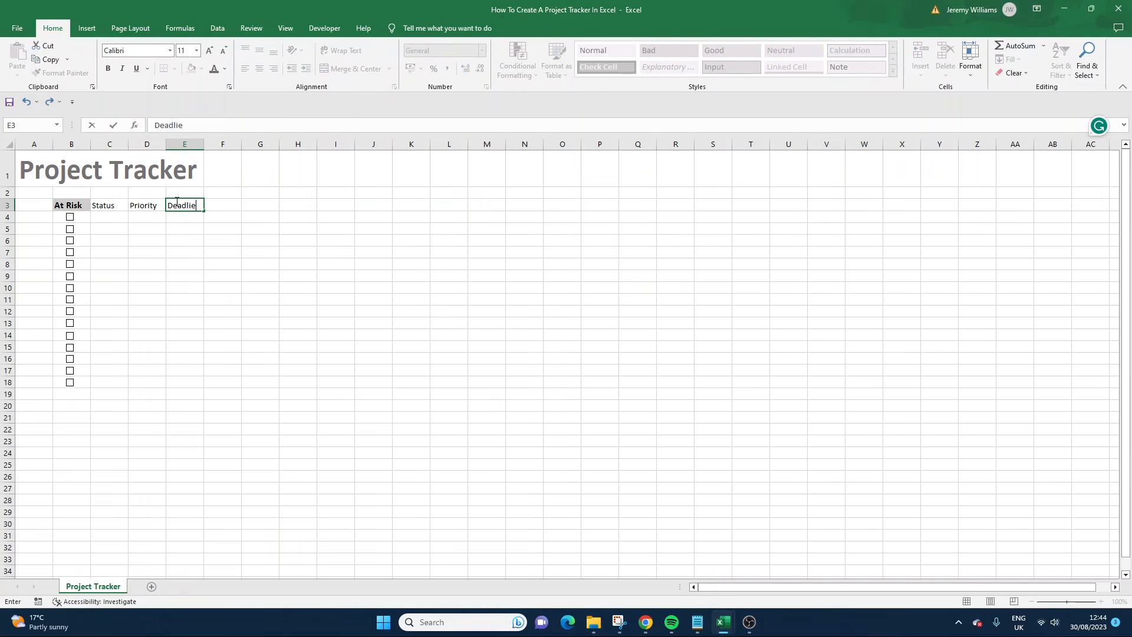
pyautogui.press('BackSpace')
pyautogui.write('ne')
pyautogui.press('Return')
pyautogui.click(176, 202)
# Step: Enter the column headings "Task" in cell F3 and "Description" in cell G3
pyautogui.press('Right')
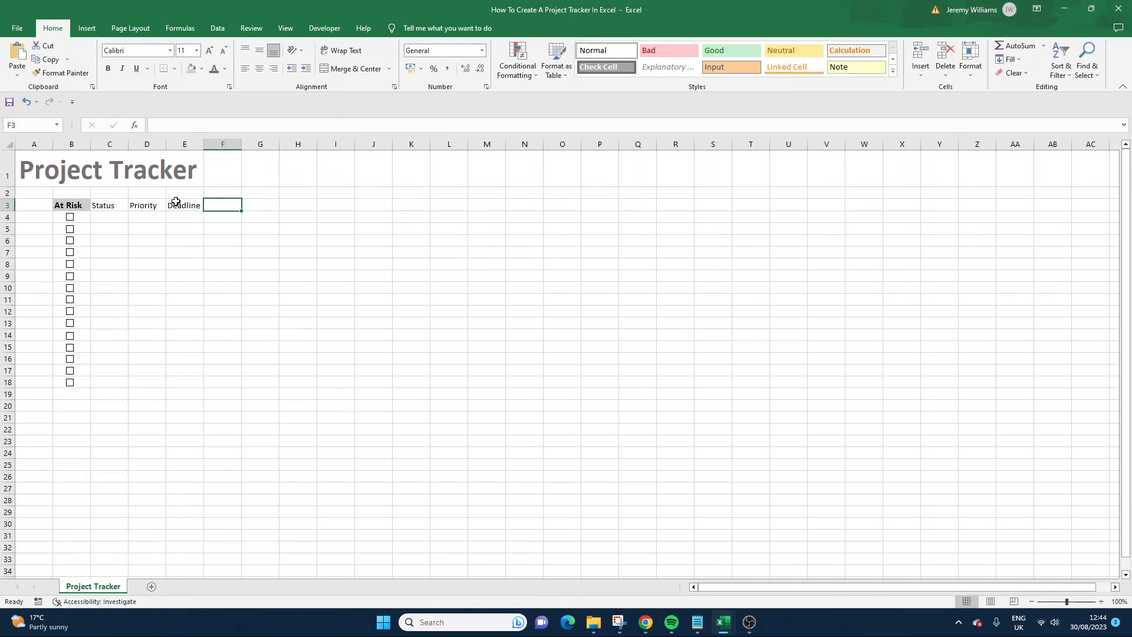
pyautogui.write('Task')
pyautogui.press('Return')
pyautogui.press('Up')
pyautogui.press('Right')
pyautogui.write('Description')
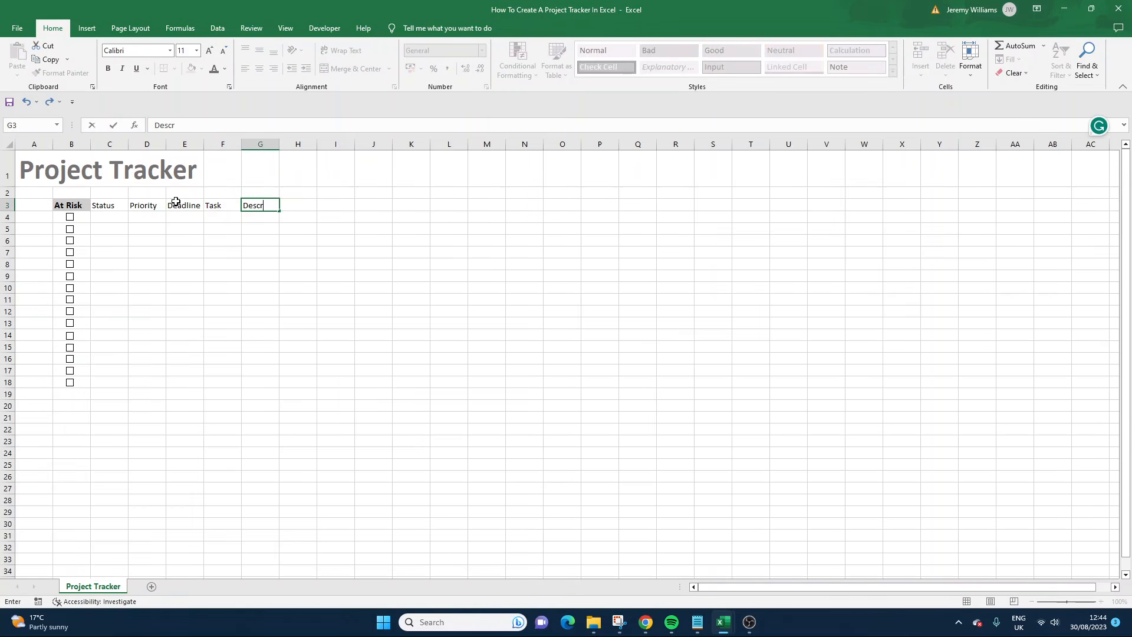
pyautogui.press('Return')
pyautogui.press('Up')
# Step: Enter the column heading "Assigned To" in cell H3
pyautogui.press('Right')
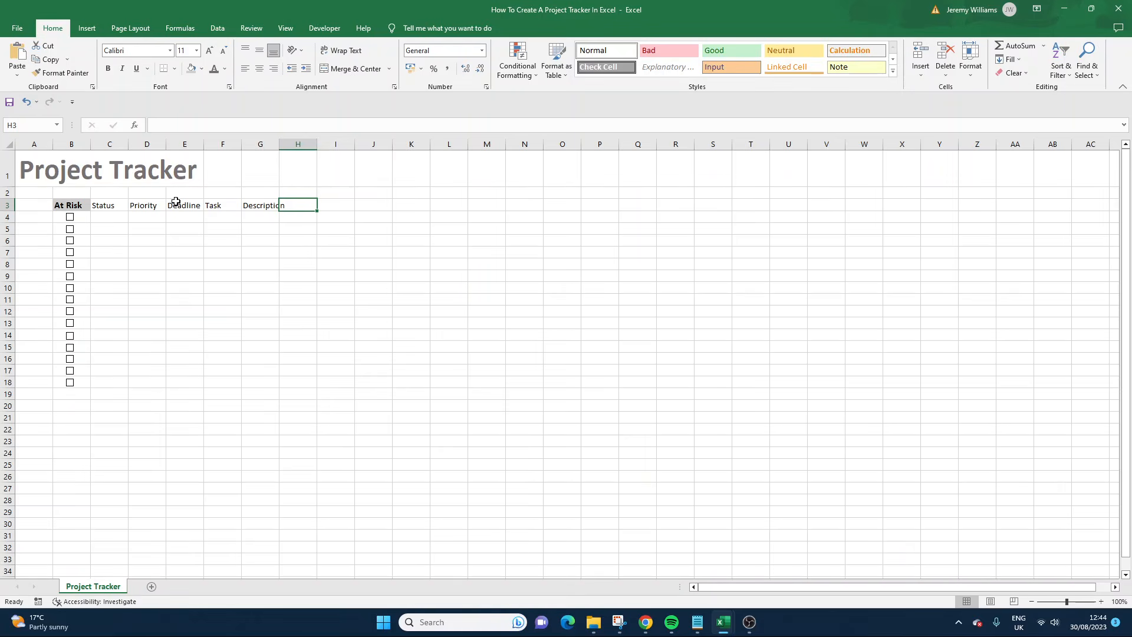
pyautogui.write('Assgined')
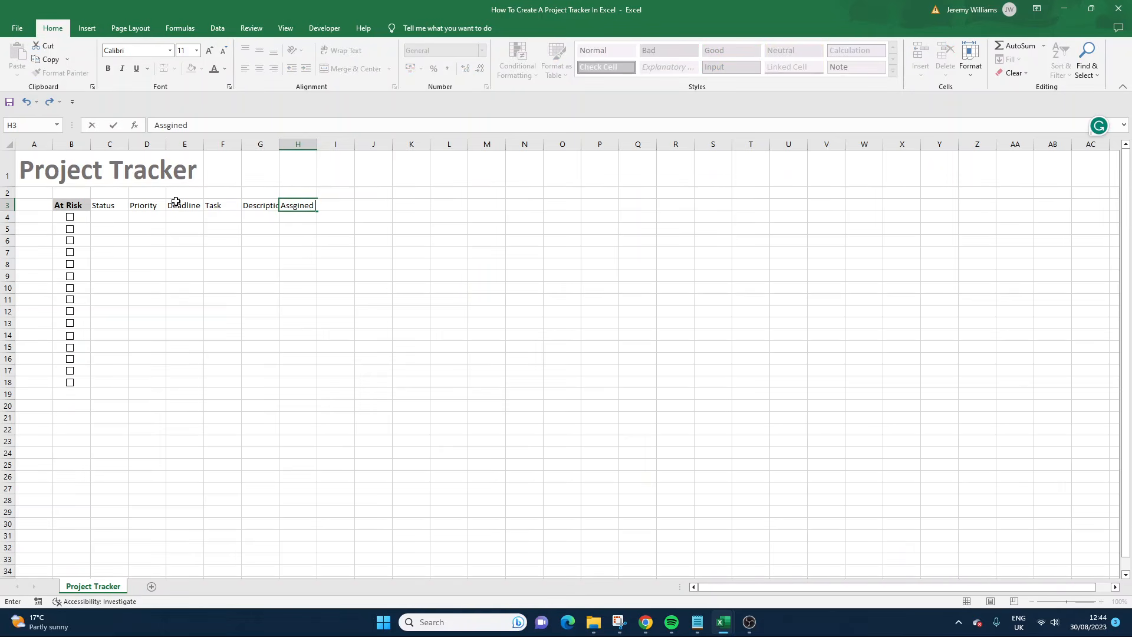
pyautogui.press('BackSpace')
pyautogui.press('BackSpace')
pyautogui.press('BackSpace')
pyautogui.press('BackSpace')
pyautogui.press('BackSpace')
pyautogui.write('igned To')
pyautogui.press('Tab')
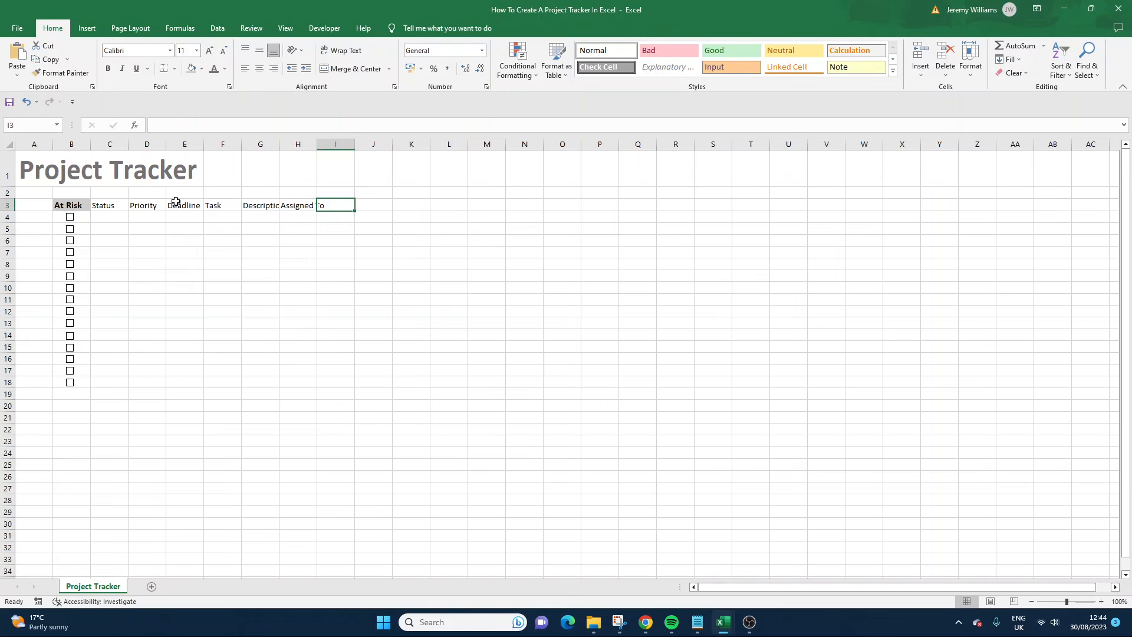
# Step: Enter the column headings "Deliverable" in cell I3 and "% Done" in cell J3
pyautogui.write('Deliverable')
pyautogui.press('Return')
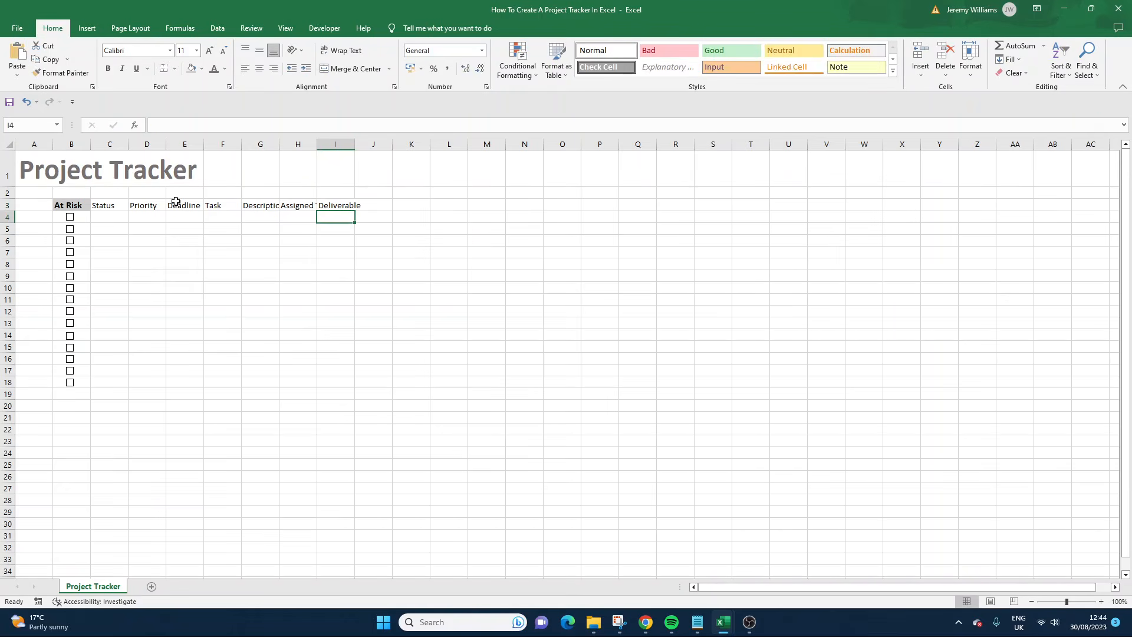
pyautogui.press('Up')
pyautogui.press('Right')
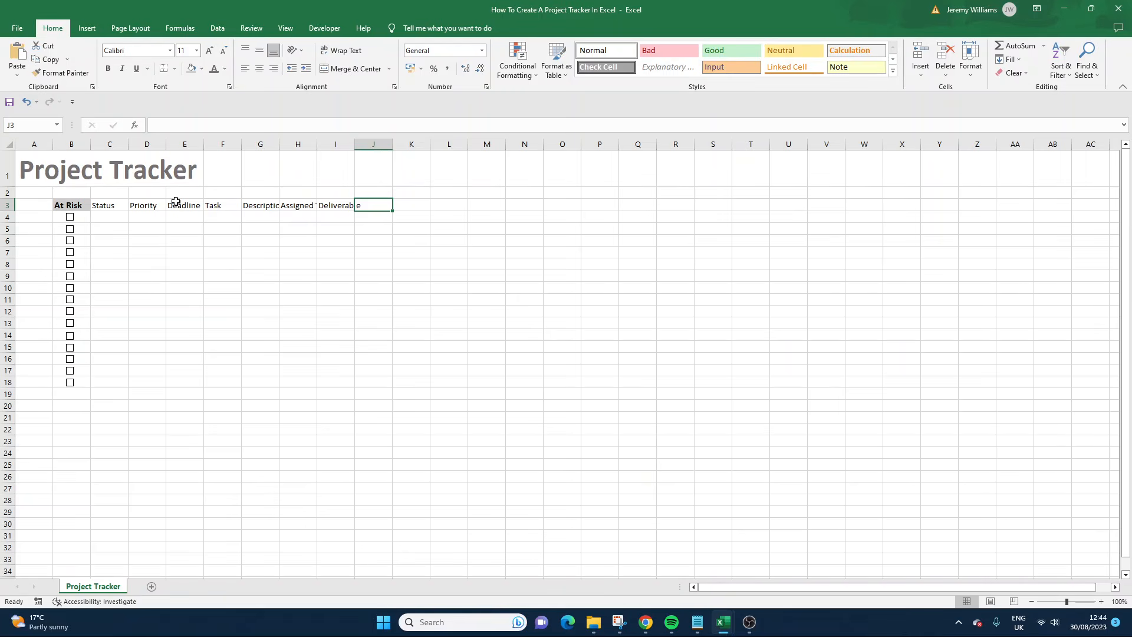
pyautogui.write('% Done')
pyautogui.press('Return')
# Step: Enter the column heading "Fixed Cost" in cell K3
pyautogui.press('Right')
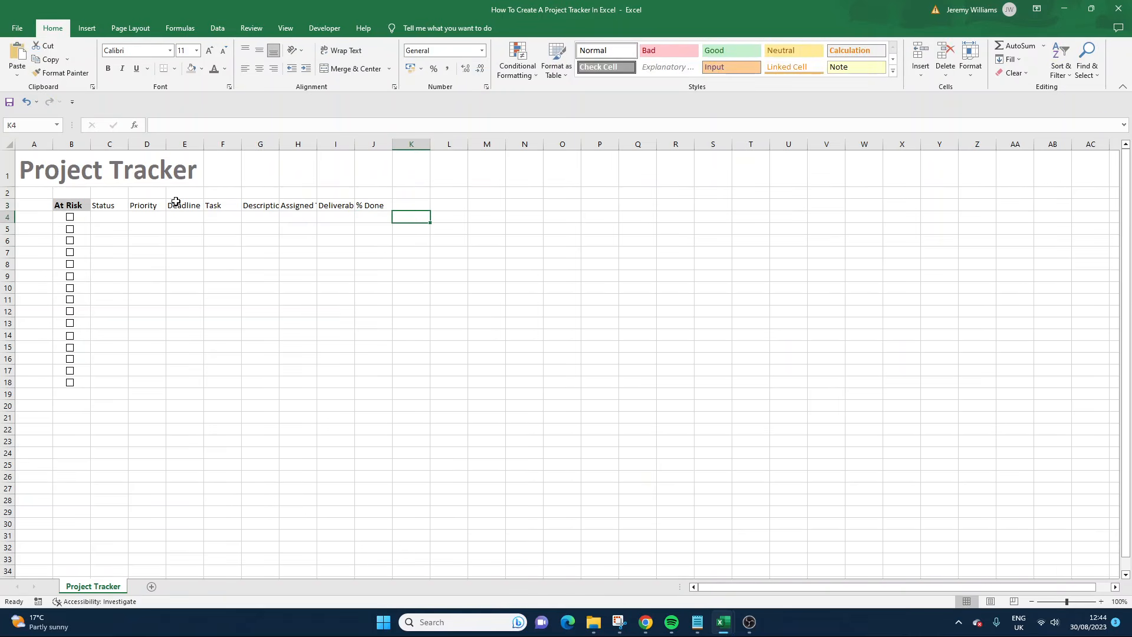
pyautogui.press('Up')
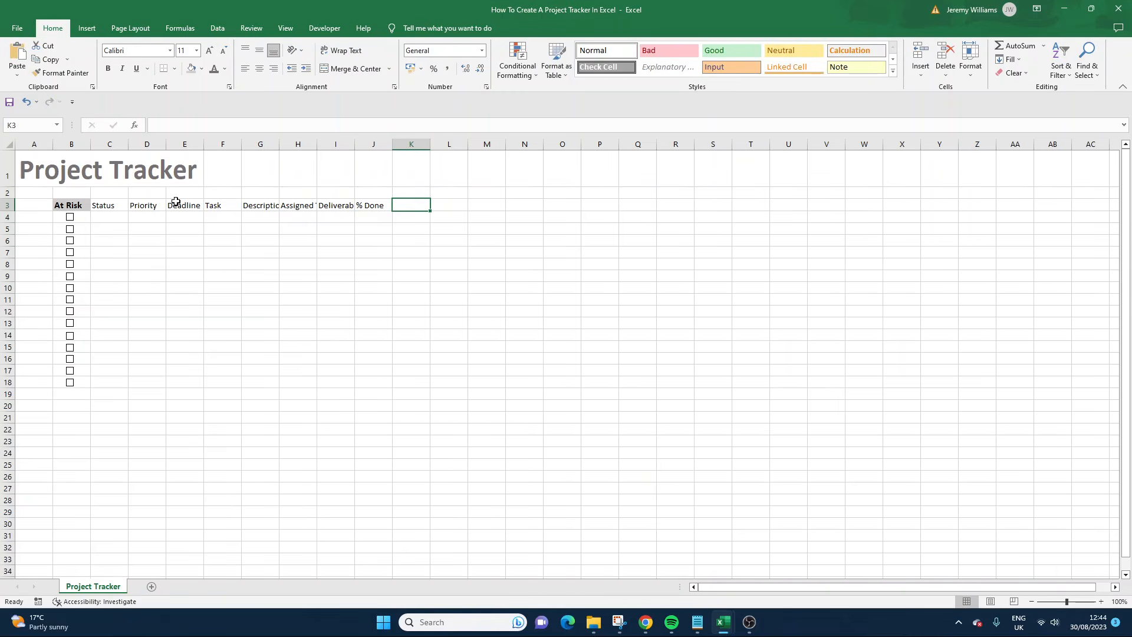
pyautogui.write('Fixed Cst')
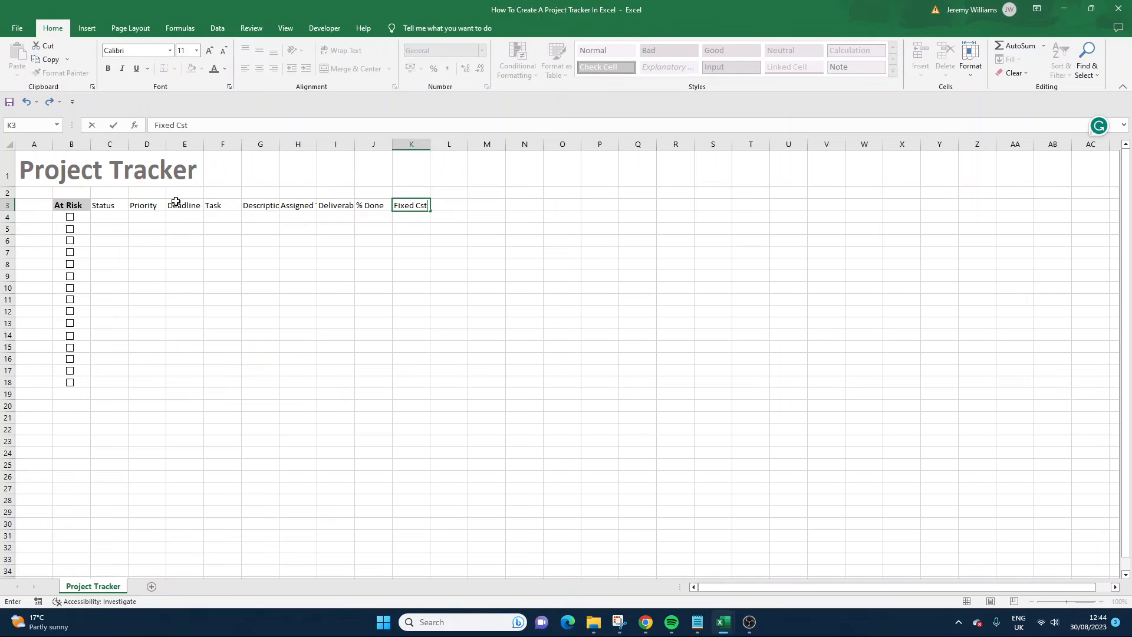
pyautogui.press('Return')
pyautogui.press('Up')
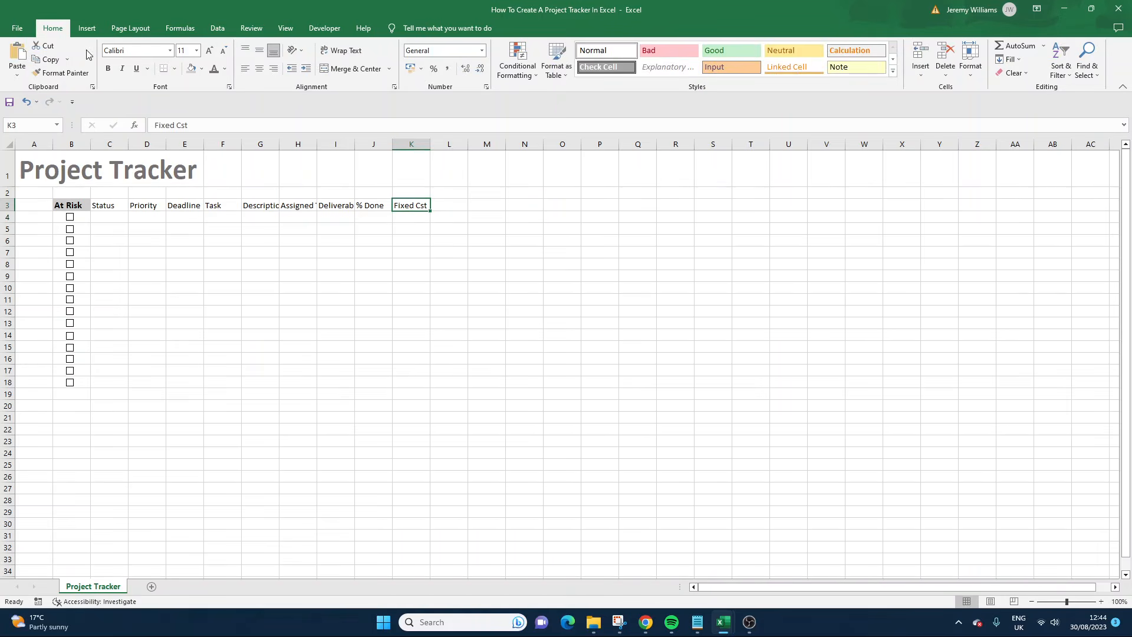
pyautogui.click(177, 125)
pyautogui.write('o')
pyautogui.press('Return')
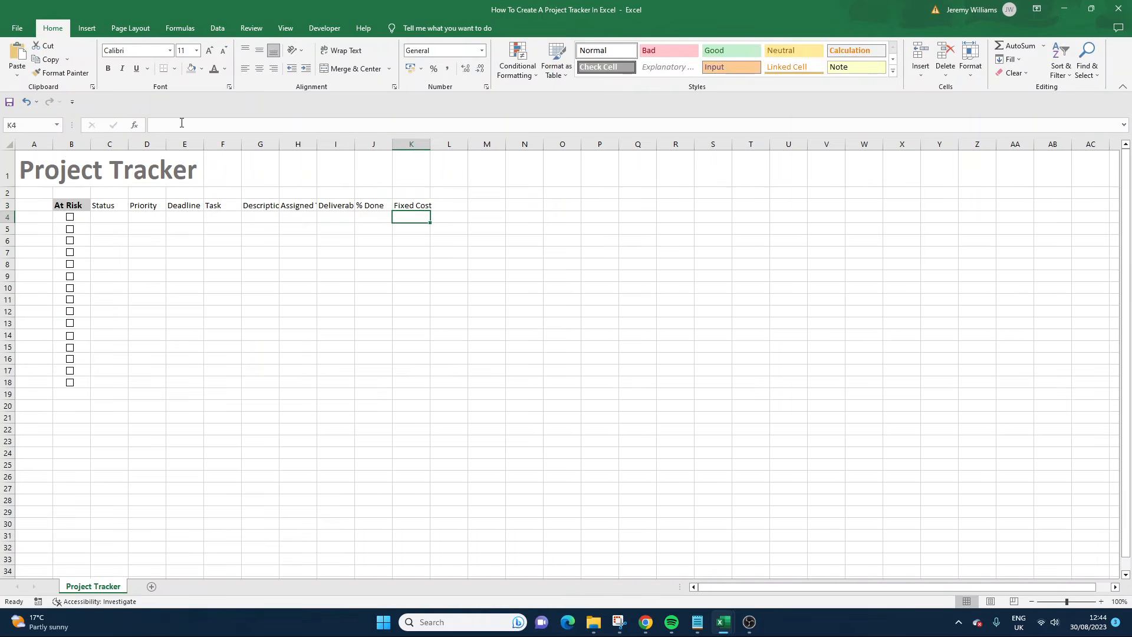
# Step: Enter the column heading "Estimated Hours" in cell L3
pyautogui.click(439, 215)
pyautogui.click(444, 203)
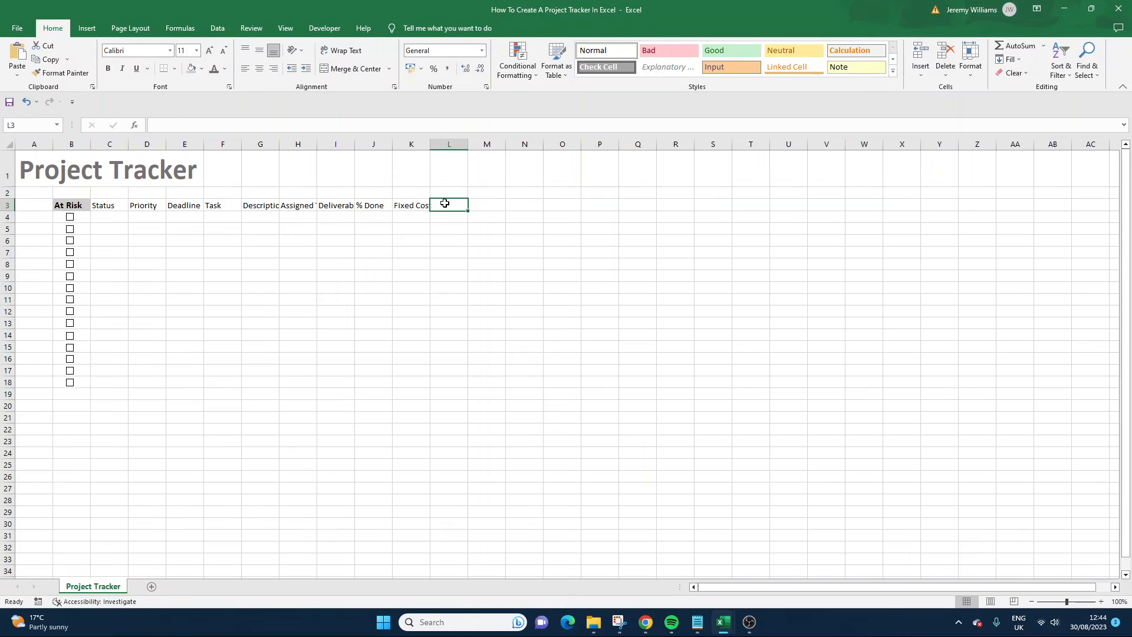
pyautogui.write('Estimated')
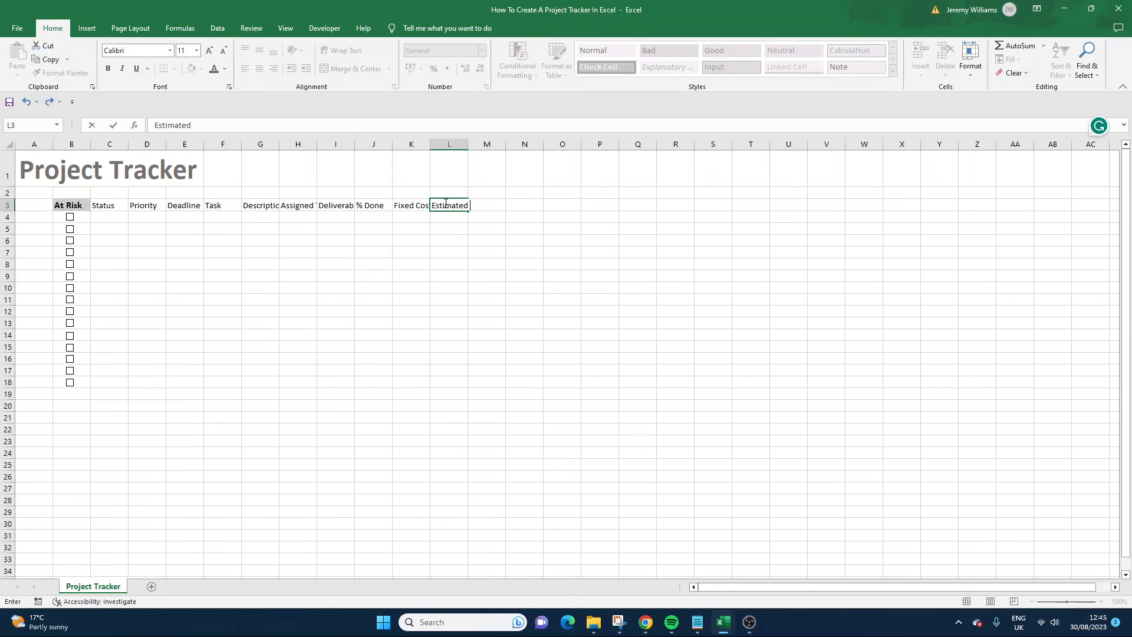
pyautogui.write(' Hours')
pyautogui.press('Tab')
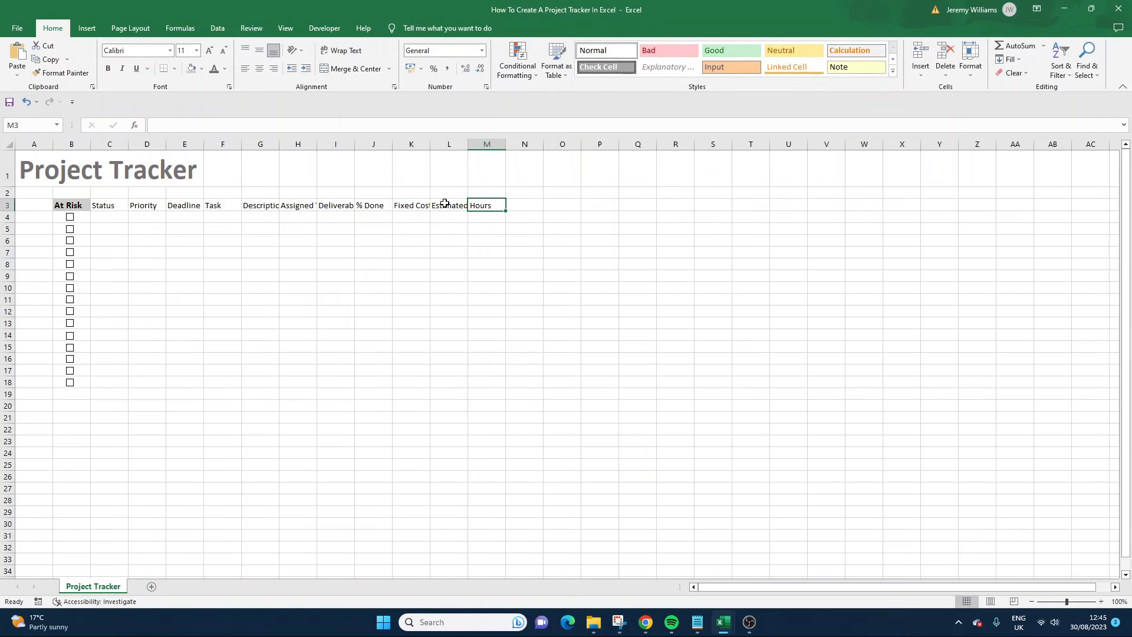
# Step: Enter the heading "Actual Hours" in cell M3 and auto-fit the widths of columns L and K
pyautogui.write('Actual Hours')
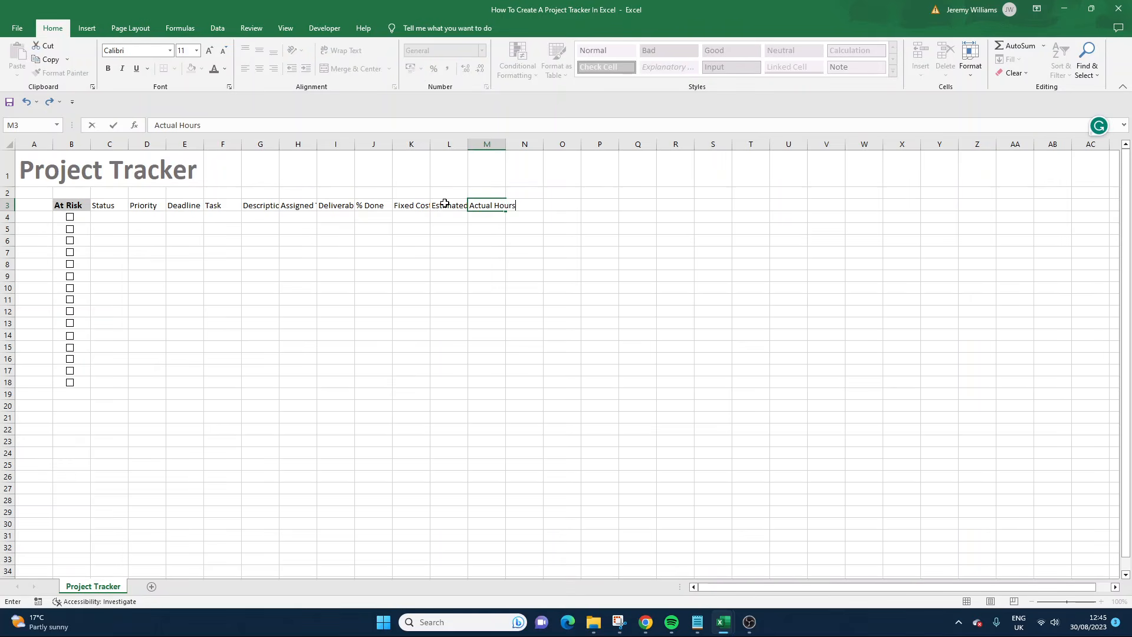
pyautogui.press('Return')
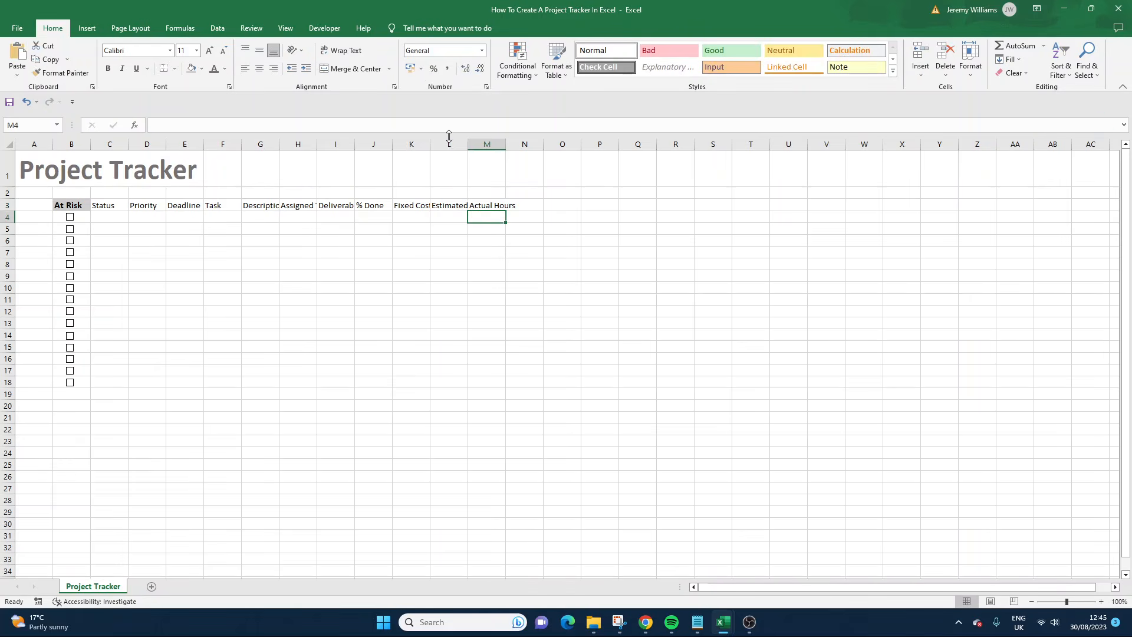
pyautogui.doubleClick(467, 143)
pyautogui.doubleClick(431, 144)
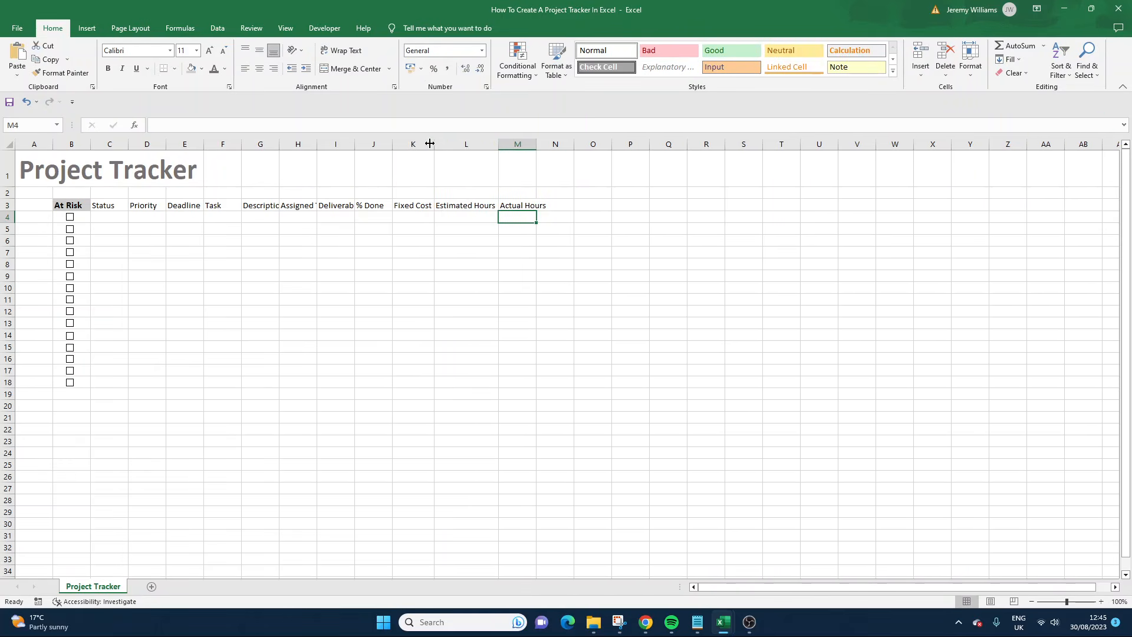
# Step: Copy the formatting of the "At Risk" heading in B3 to the headings in C3 to M3
pyautogui.click(71, 205)
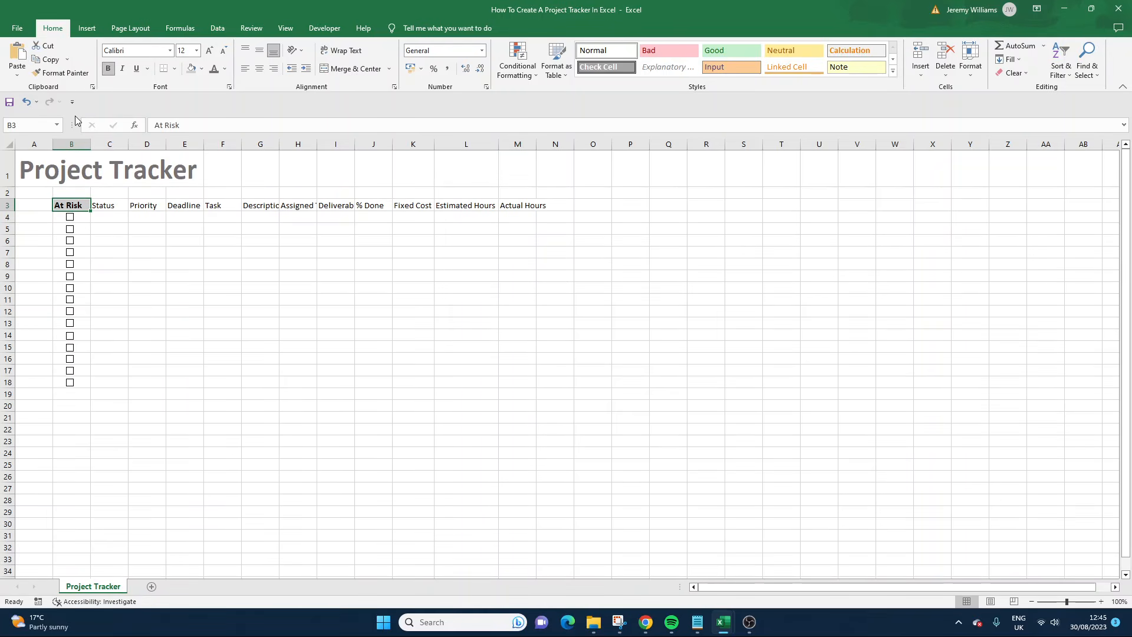
pyautogui.click(75, 81)
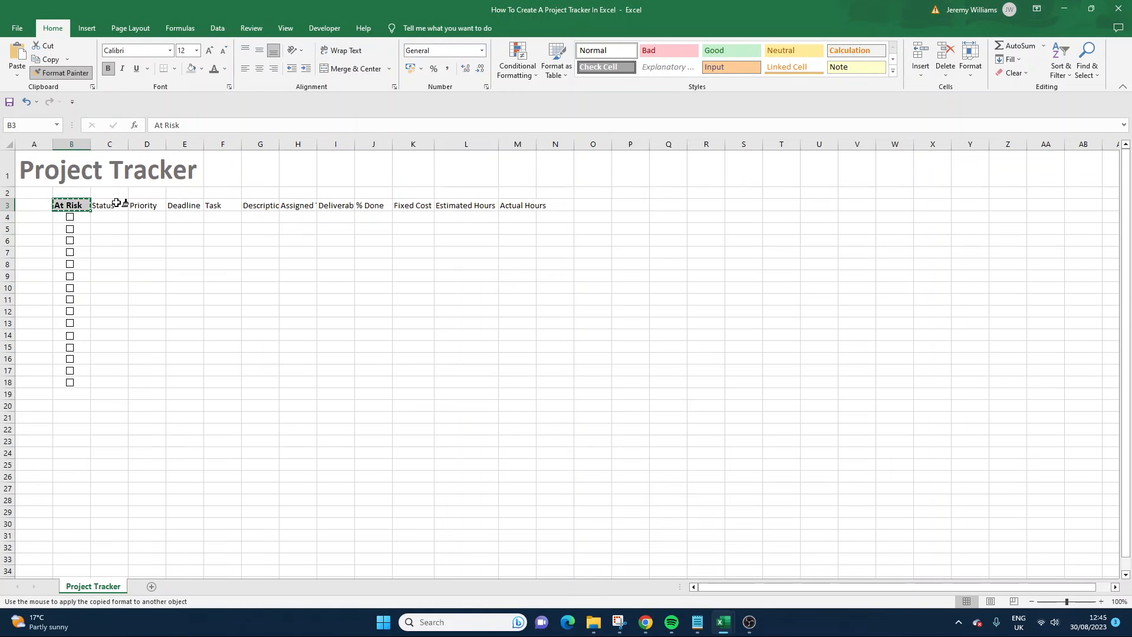
pyautogui.moveTo(112, 205); pyautogui.dragTo(533, 205)
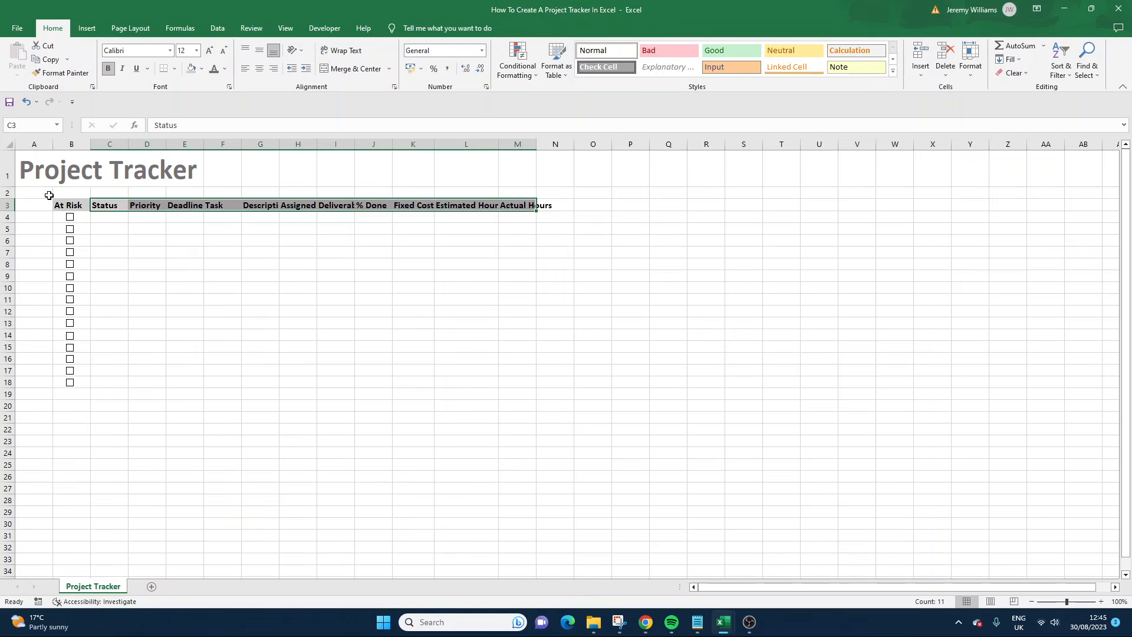
pyautogui.click(149, 243)
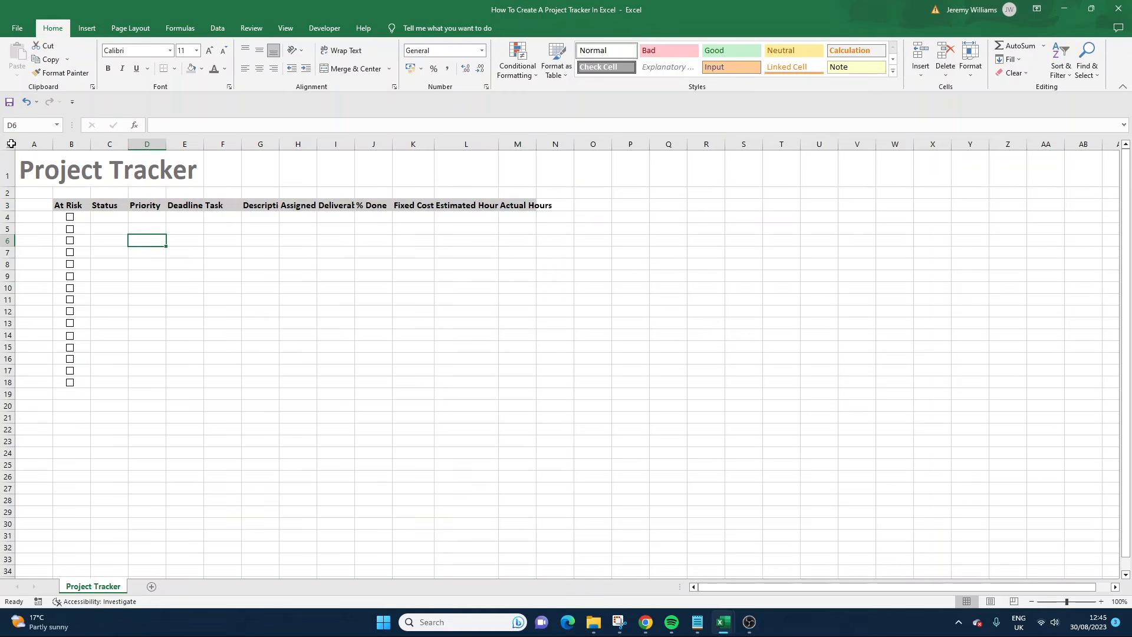
# Step: Auto-fit the widths of all columns in the sheet to their contents
pyautogui.click(11, 144)
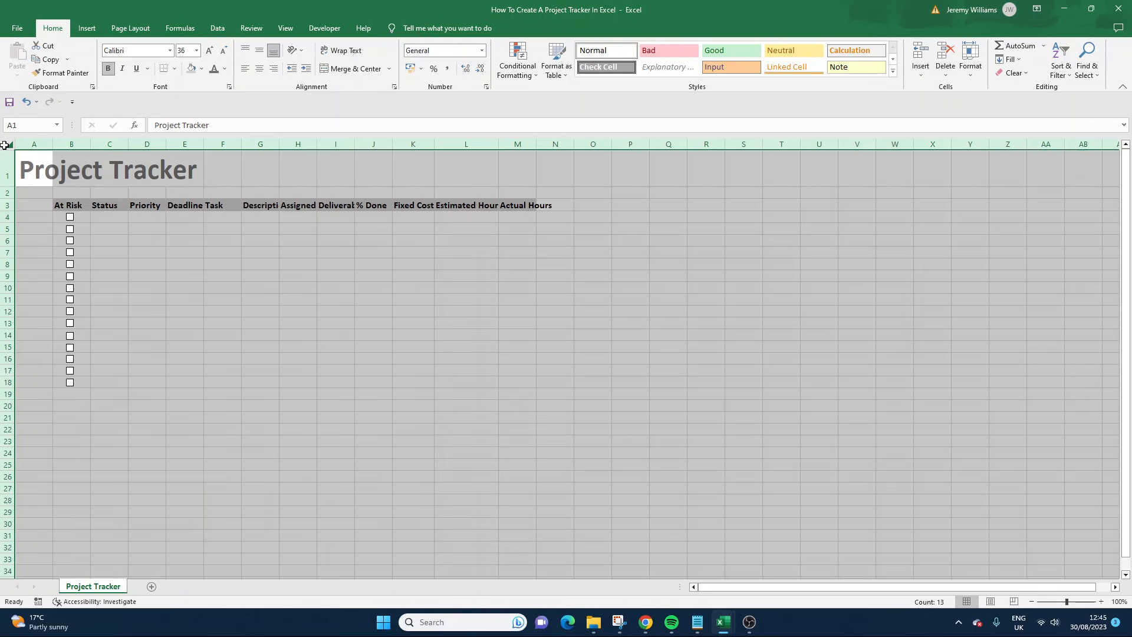
pyautogui.doubleClick(52, 144)
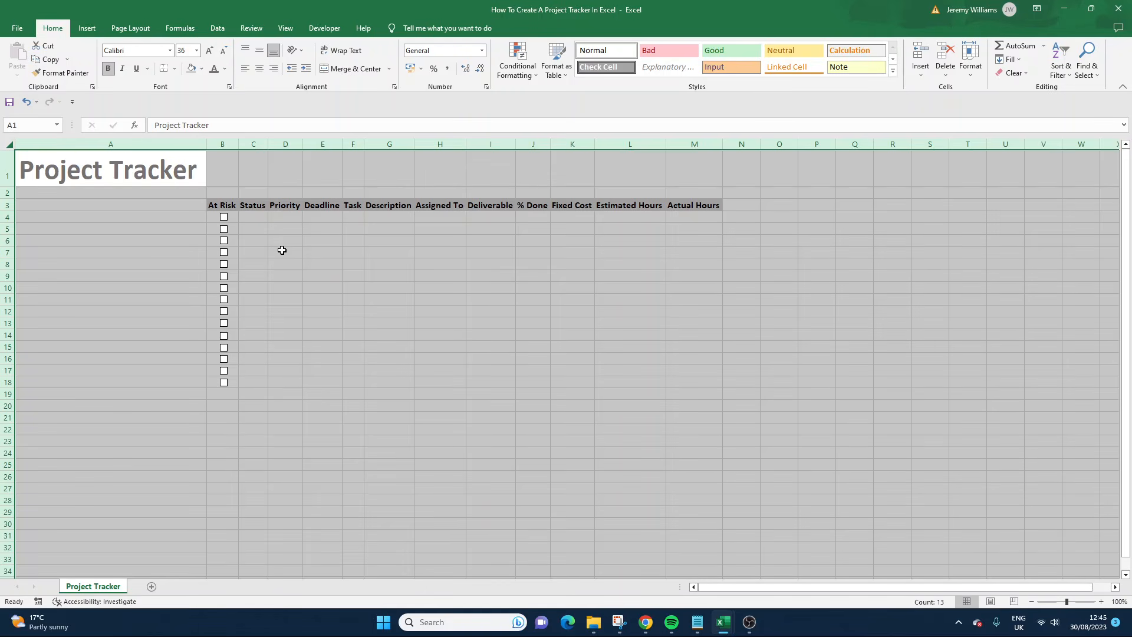
pyautogui.click(503, 200)
pyautogui.click(574, 204)
pyautogui.click(627, 207)
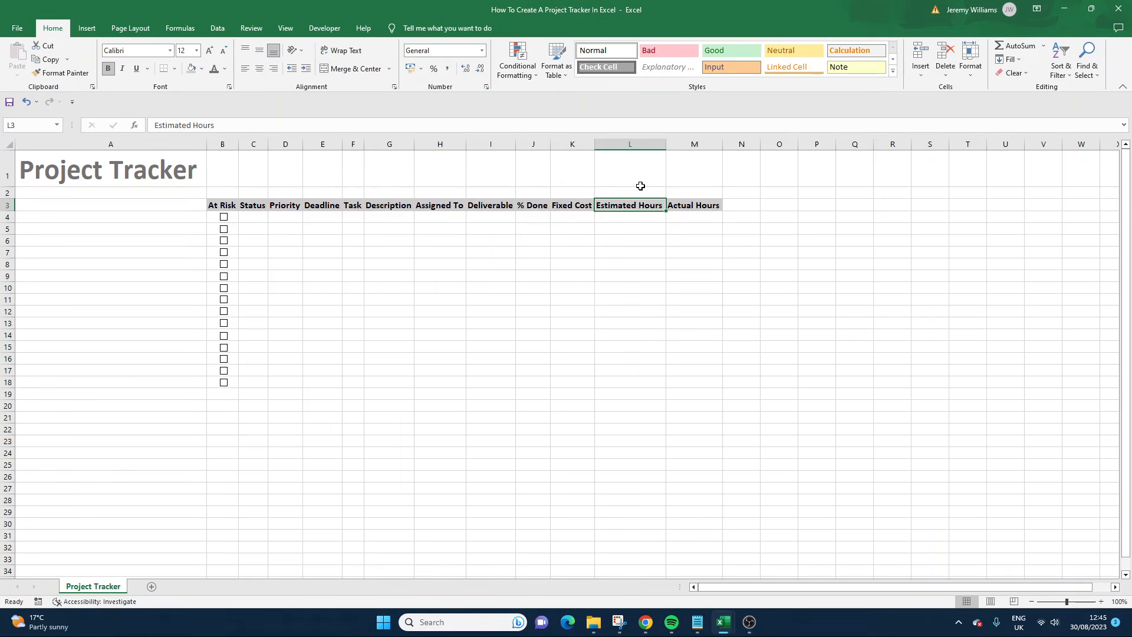
pyautogui.click(531, 210)
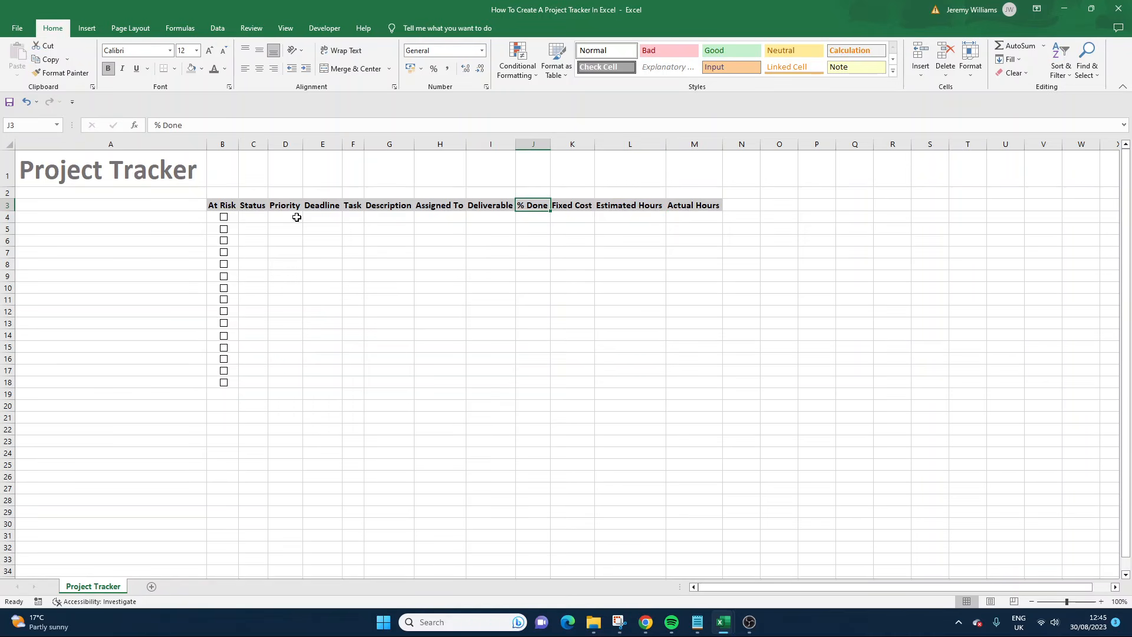
# Step: Narrow column A to roughly half its width so the table sits closer to the sheet's edge
pyautogui.moveTo(205, 148); pyautogui.dragTo(106, 147)
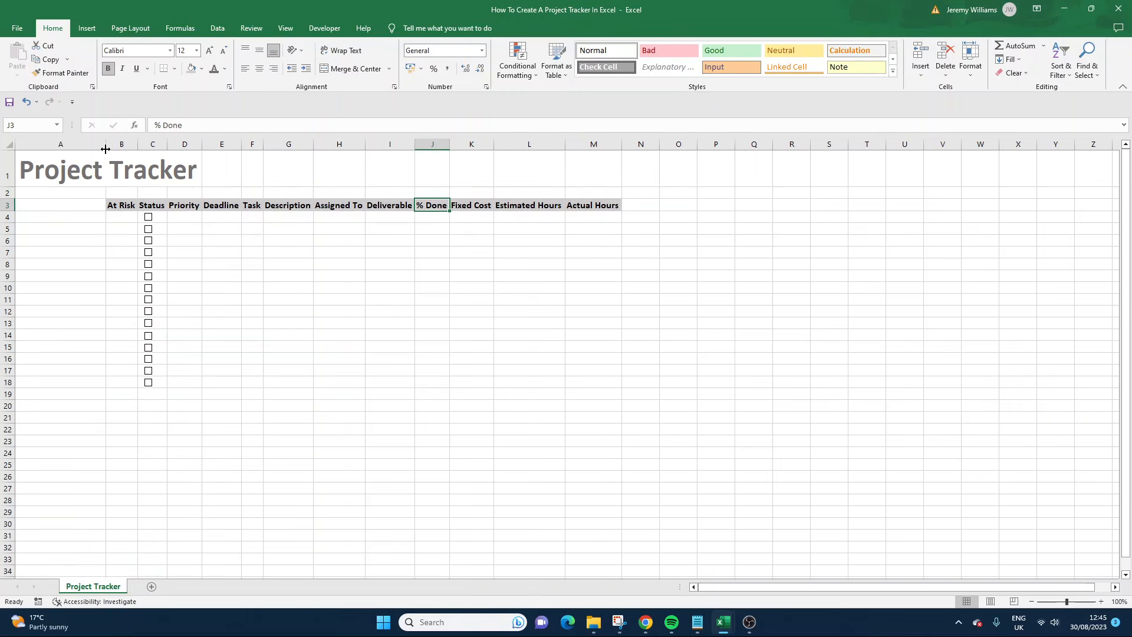
pyautogui.click(180, 250)
pyautogui.click(156, 215)
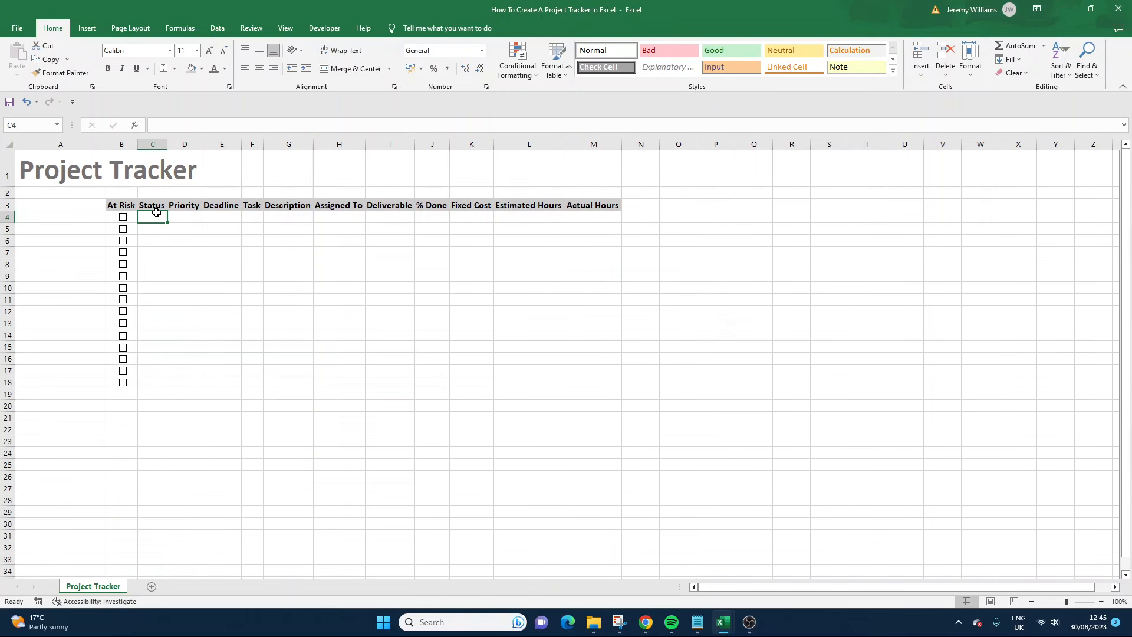
# Step: Enter the group heading "Project(s)" in cell F2, above the "Task" column
pyautogui.click(249, 194)
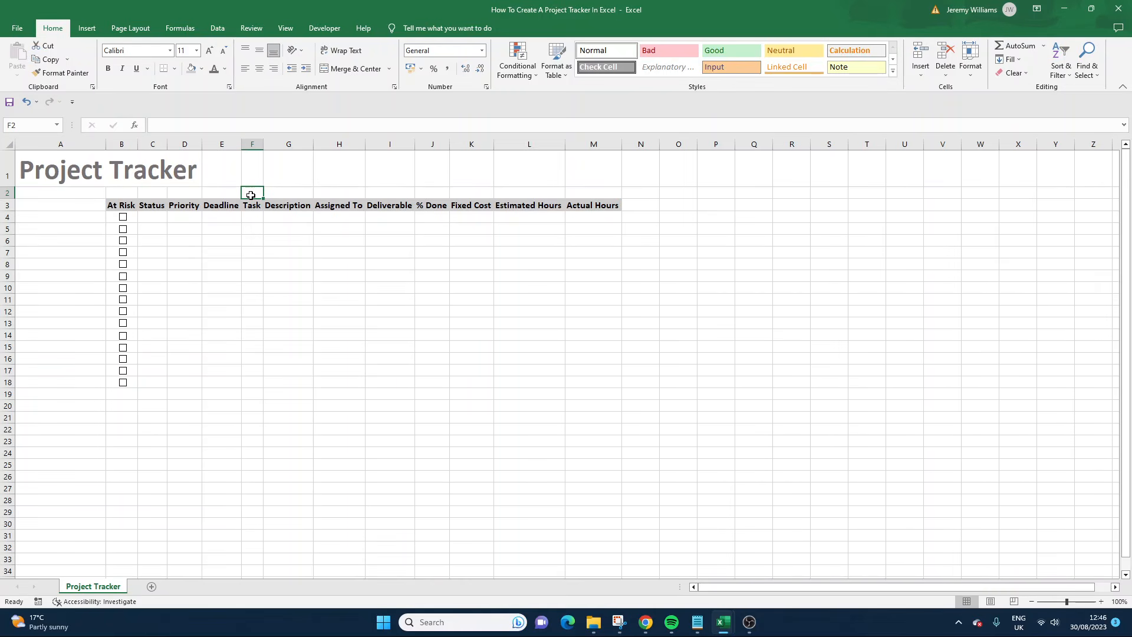
pyautogui.write('Pr')
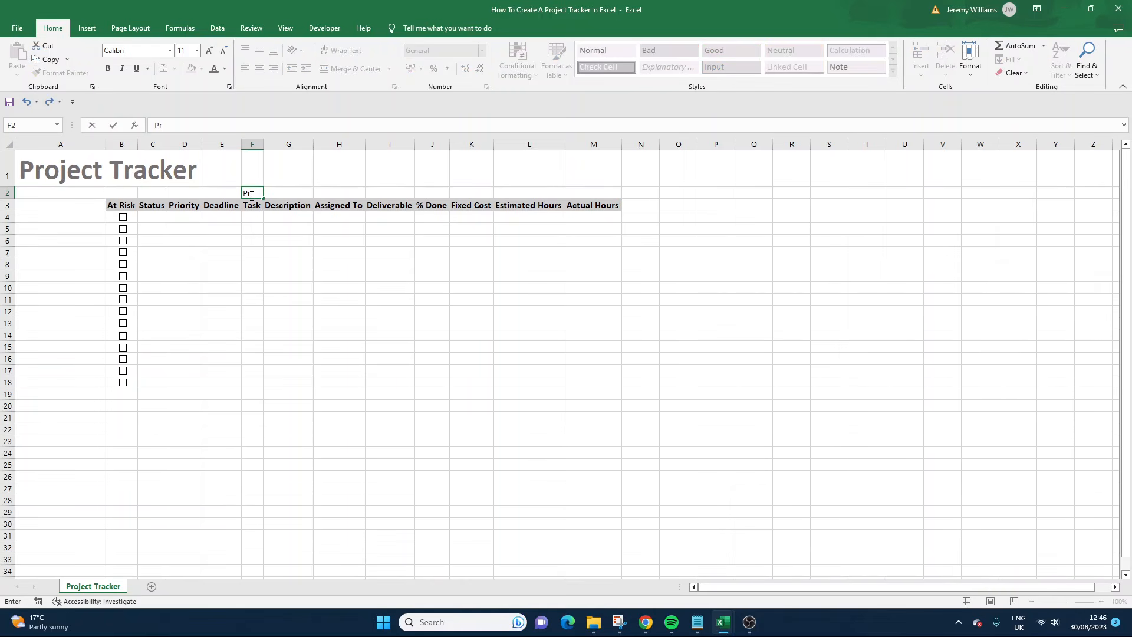
pyautogui.write('oject(s)')
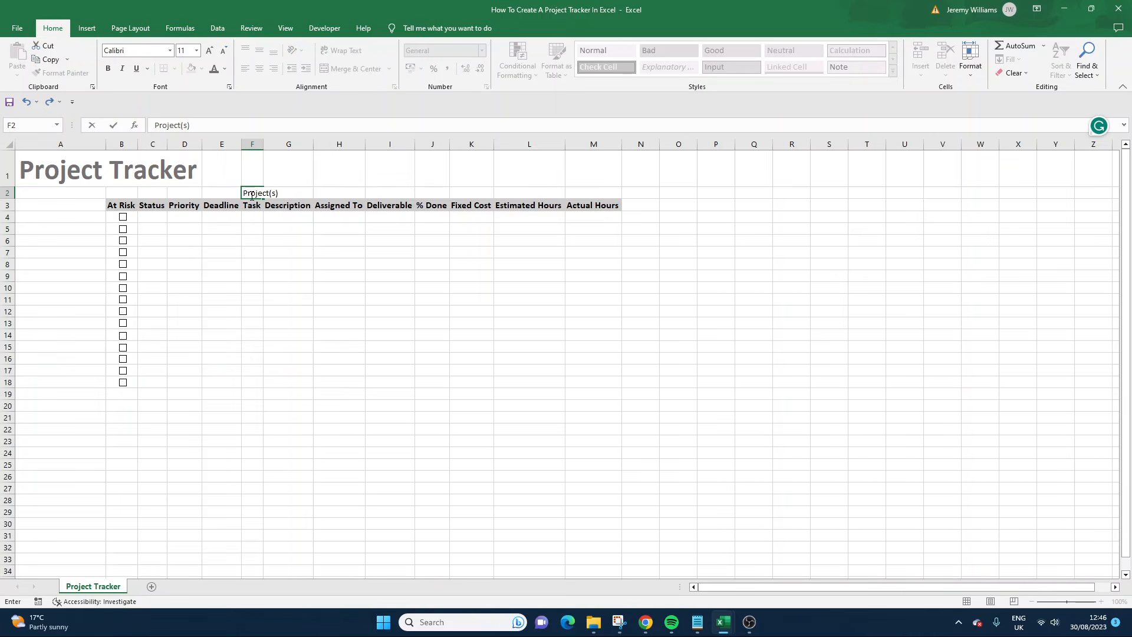
pyautogui.press('Return')
# Step: Merge and centre the "Project(s)" heading across cells F2 to H2
pyautogui.click(252, 193)
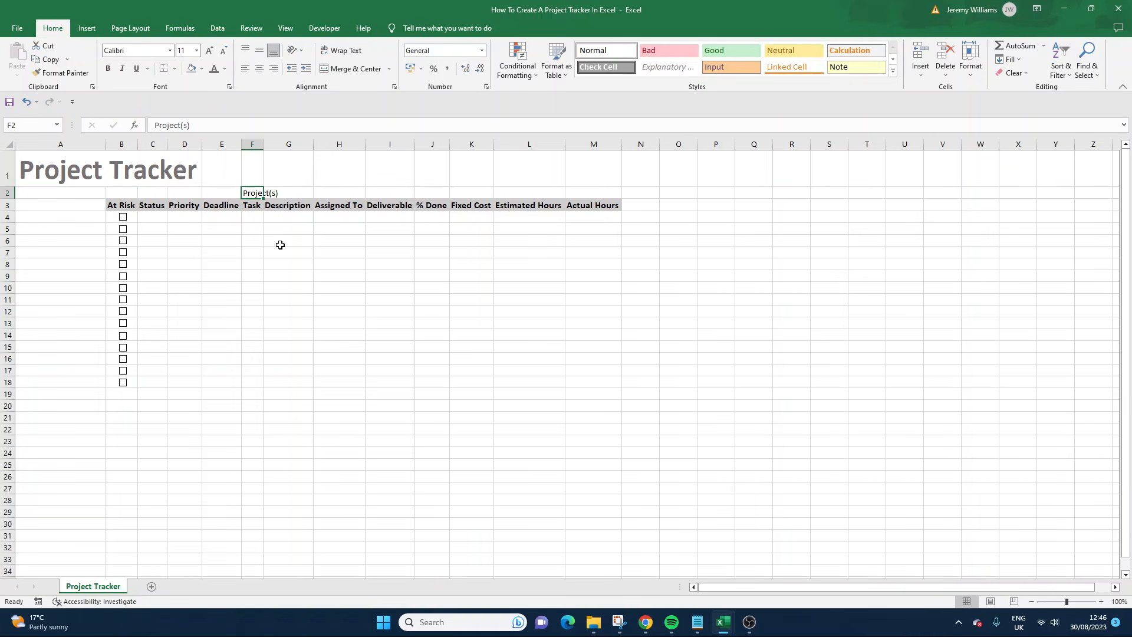
pyautogui.moveTo(261, 191); pyautogui.dragTo(328, 190)
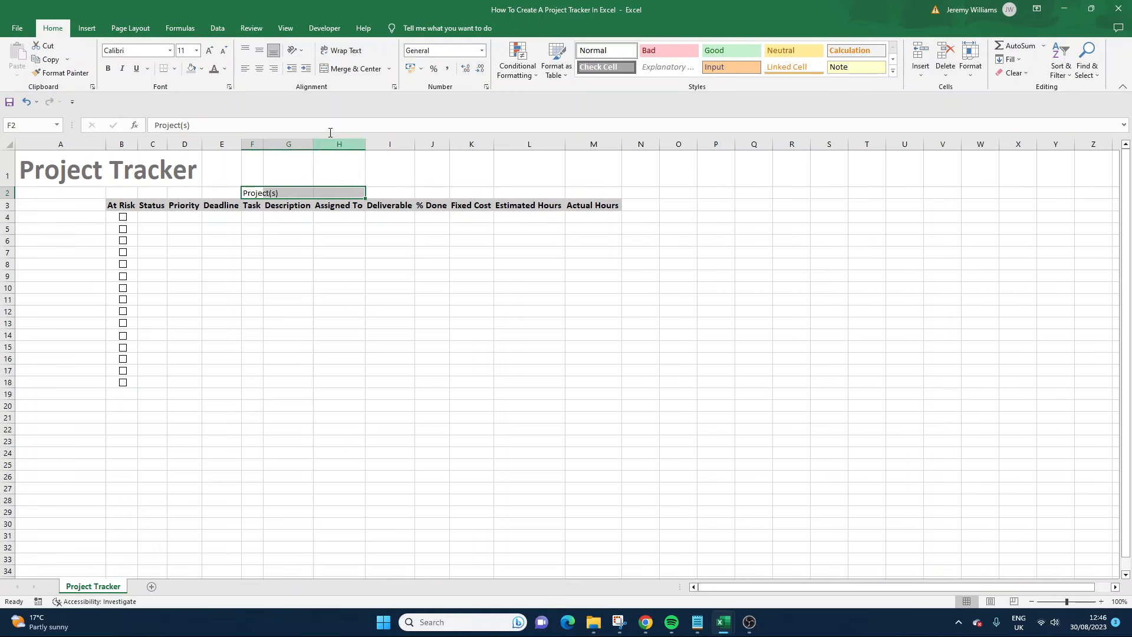
pyautogui.click(346, 69)
pyautogui.click(339, 251)
pyautogui.click(329, 193)
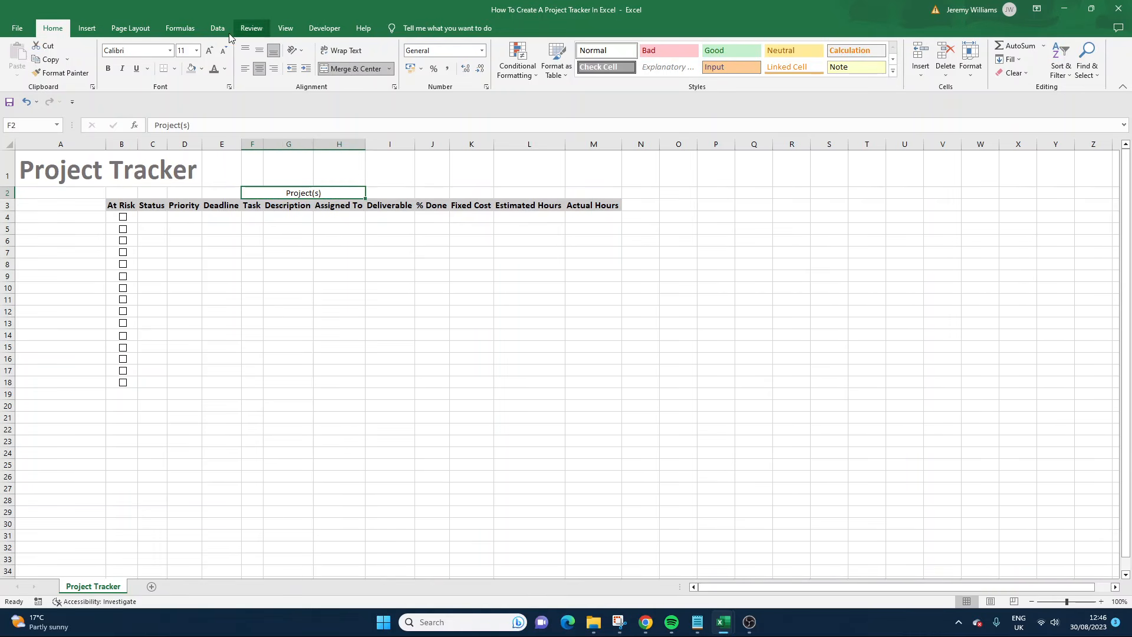
# Step: Set the "Project(s)" heading to font size 18 and give it a light grey fill
pyautogui.click(209, 51)
pyautogui.click(210, 52)
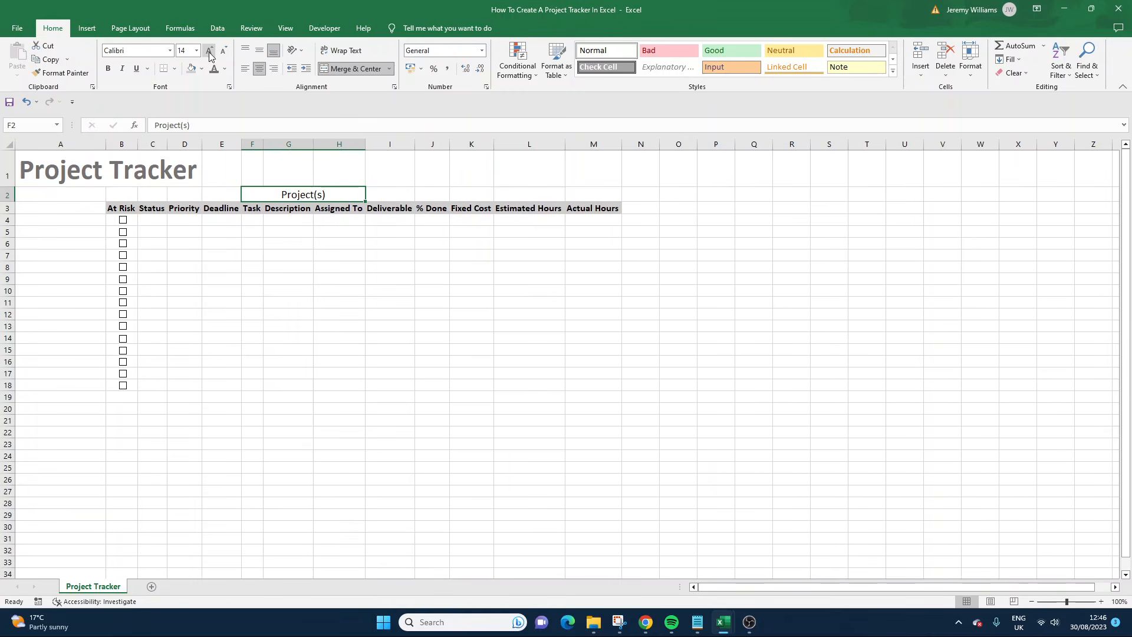
pyautogui.click(210, 51)
pyautogui.click(209, 52)
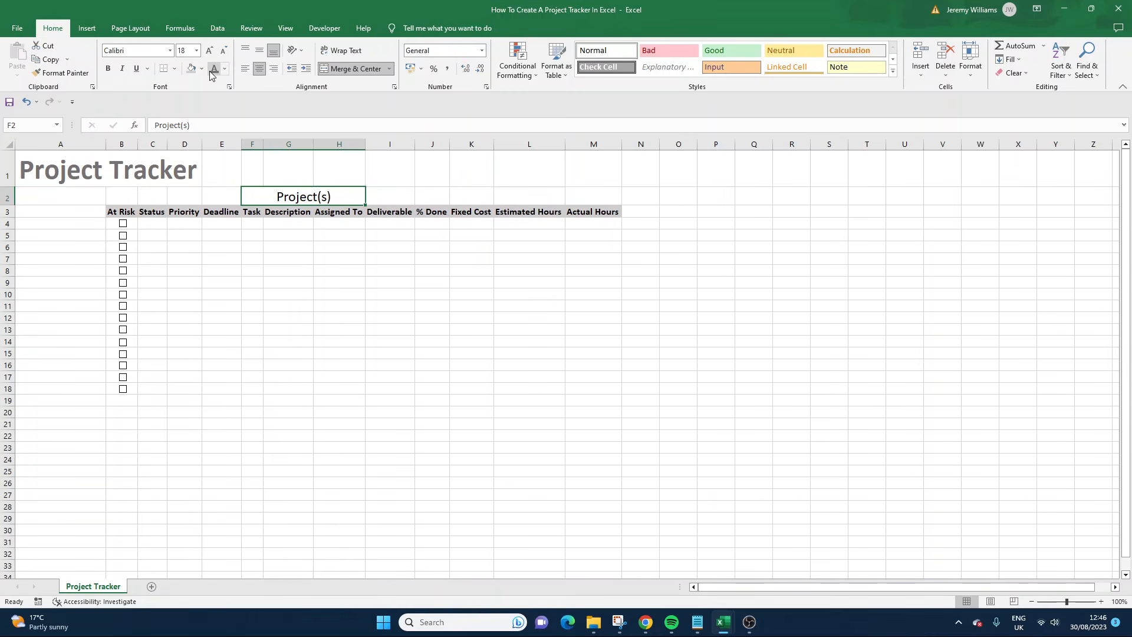
pyautogui.click(201, 69)
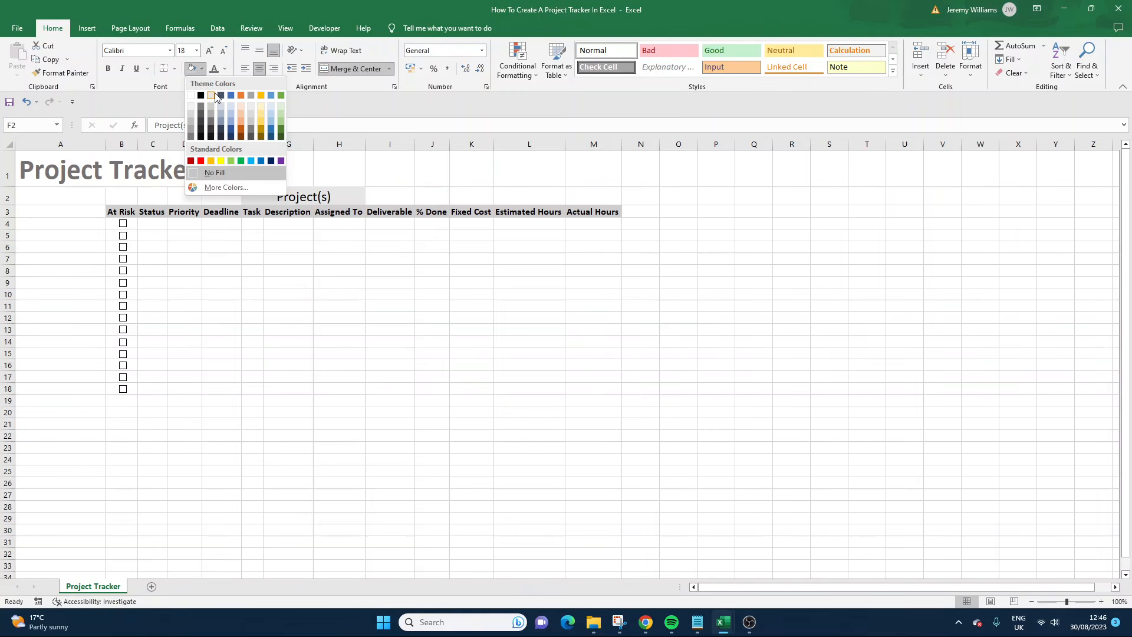
pyautogui.click(215, 94)
pyautogui.click(361, 225)
# Step: Enter the group heading "Deliverable" in cell I2 and merge and centre it across I2 to J2
pyautogui.click(378, 197)
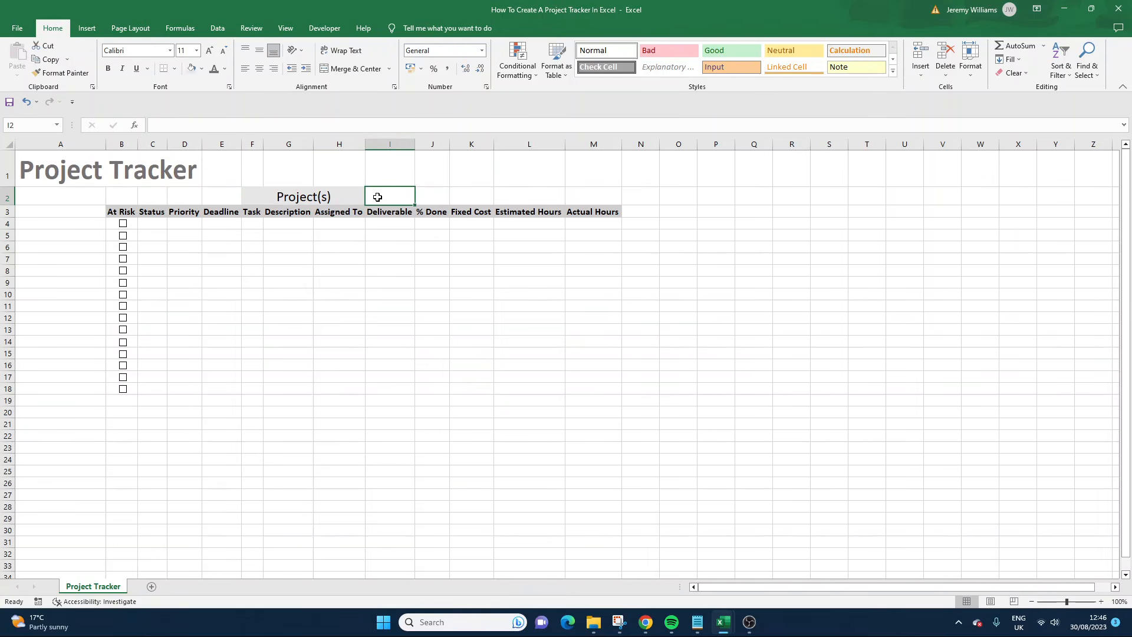
pyautogui.write('Deliverable')
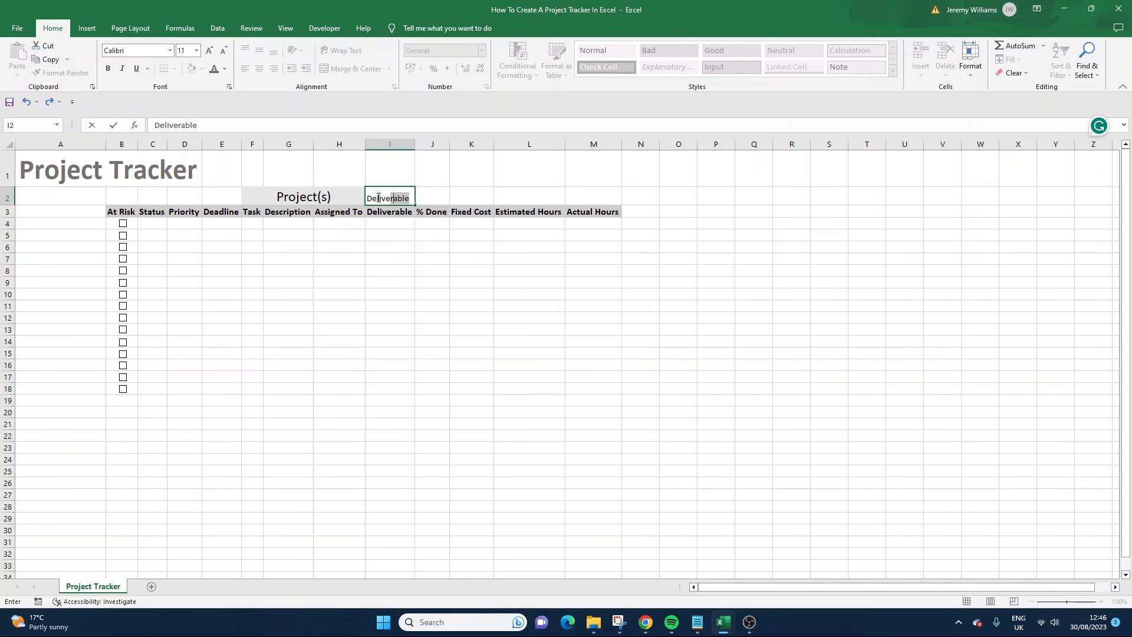
pyautogui.press('Return')
pyautogui.click(352, 197)
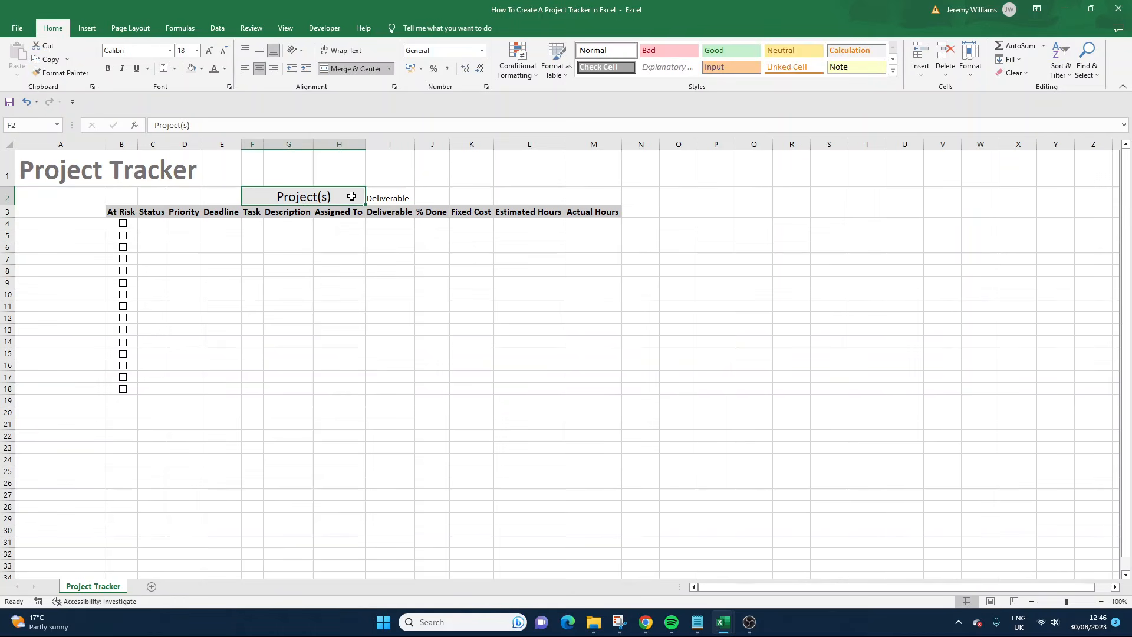
pyautogui.click(386, 190)
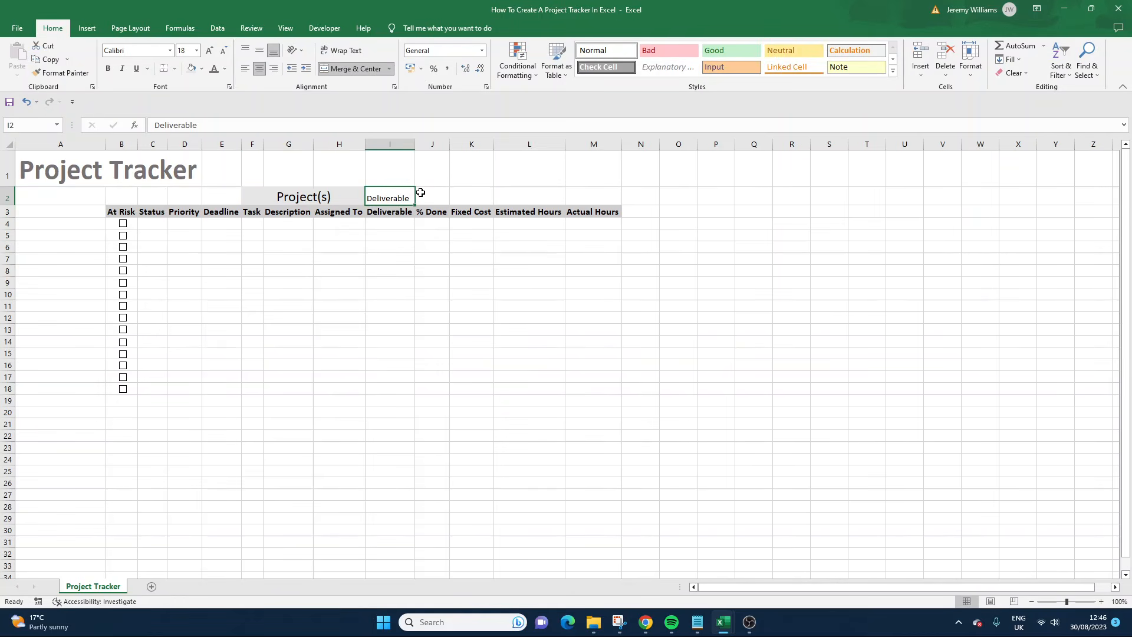
pyautogui.moveTo(420, 193); pyautogui.dragTo(430, 192)
pyautogui.click(351, 69)
# Step: Copy the formatting of the "Project(s)" heading to the "Deliverable" heading in row 2
pyautogui.click(309, 199)
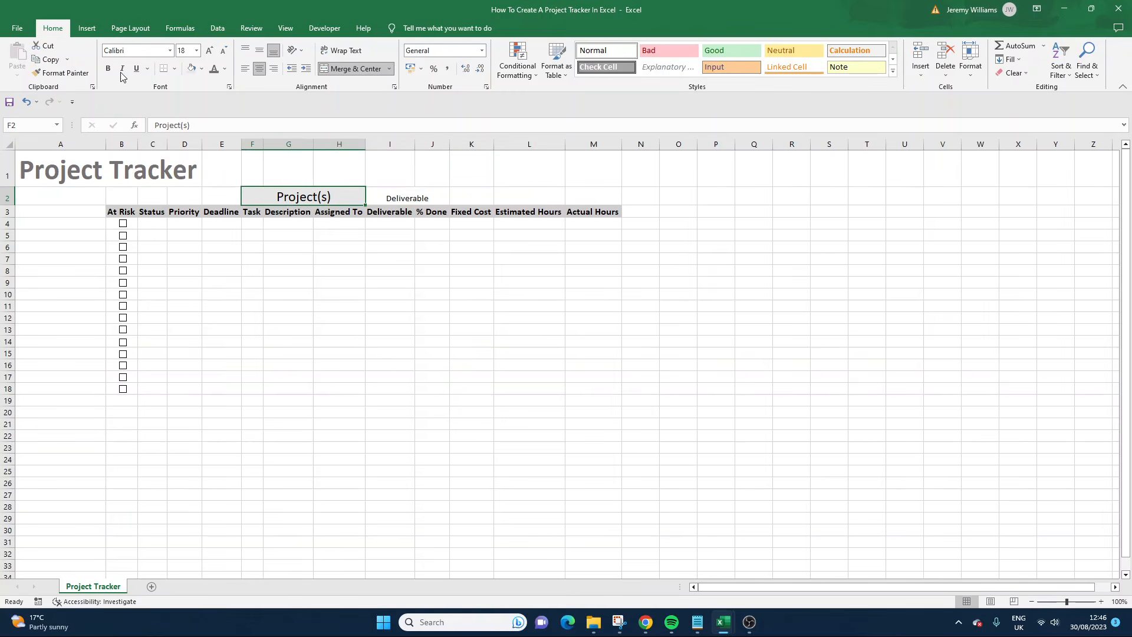
pyautogui.click(61, 73)
pyautogui.click(397, 196)
pyautogui.click(460, 267)
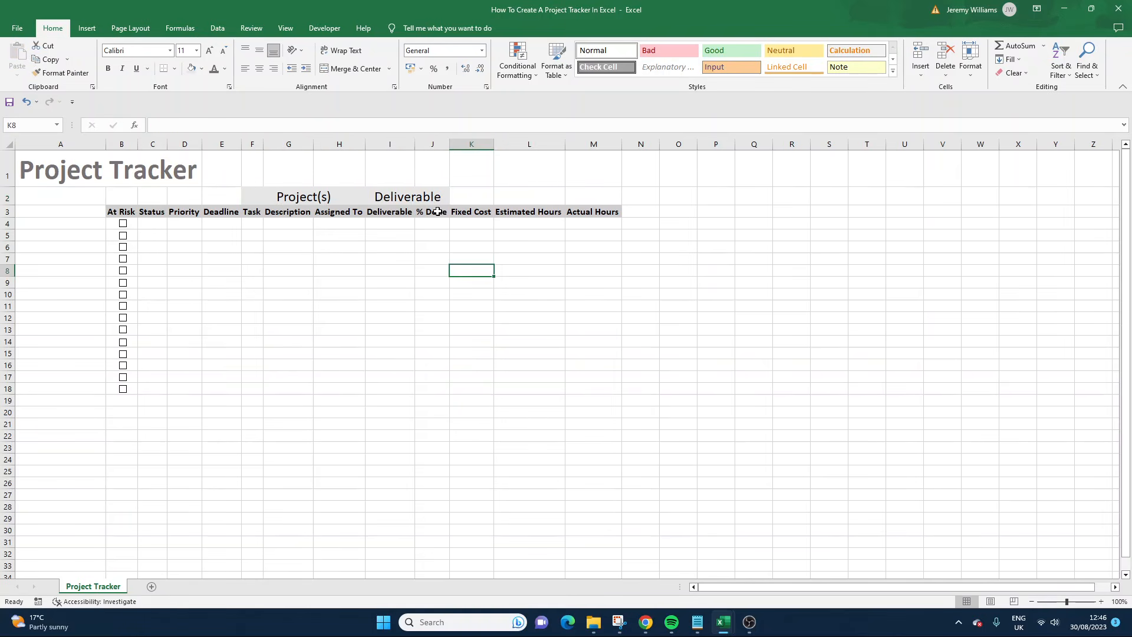
# Step: Enter the group heading "Cost/Hours" in cell K2, above the "Fixed Cost" column
pyautogui.moveTo(456, 196); pyautogui.dragTo(575, 200)
pyautogui.click(465, 195)
pyautogui.write('C')
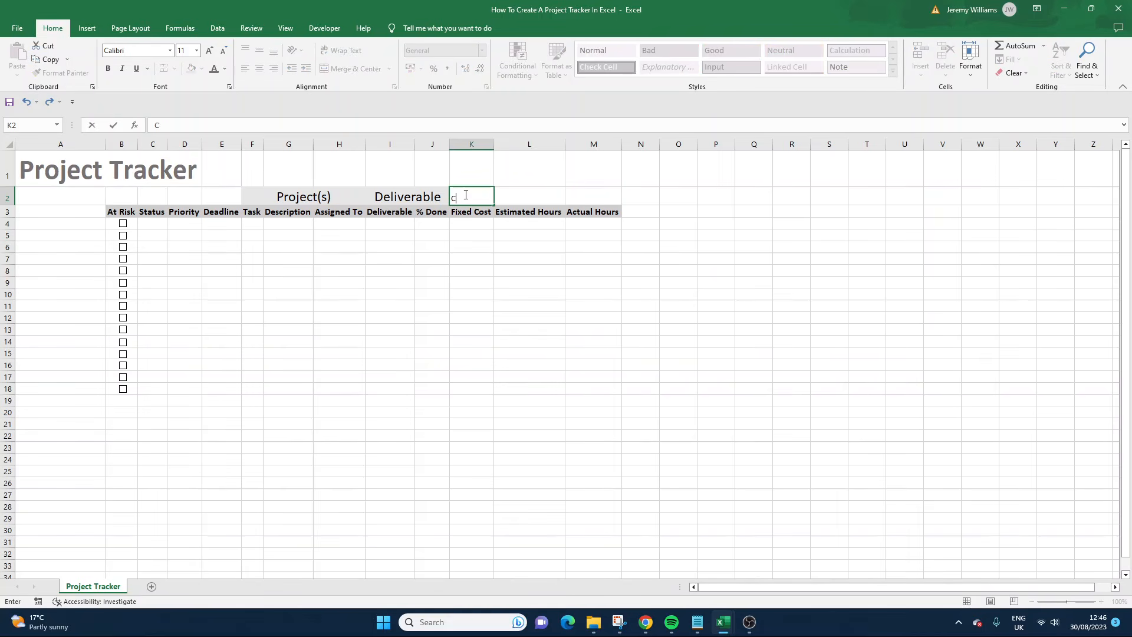
pyautogui.write('ost/Hours')
pyautogui.hotkey('ctrl', 'Return')
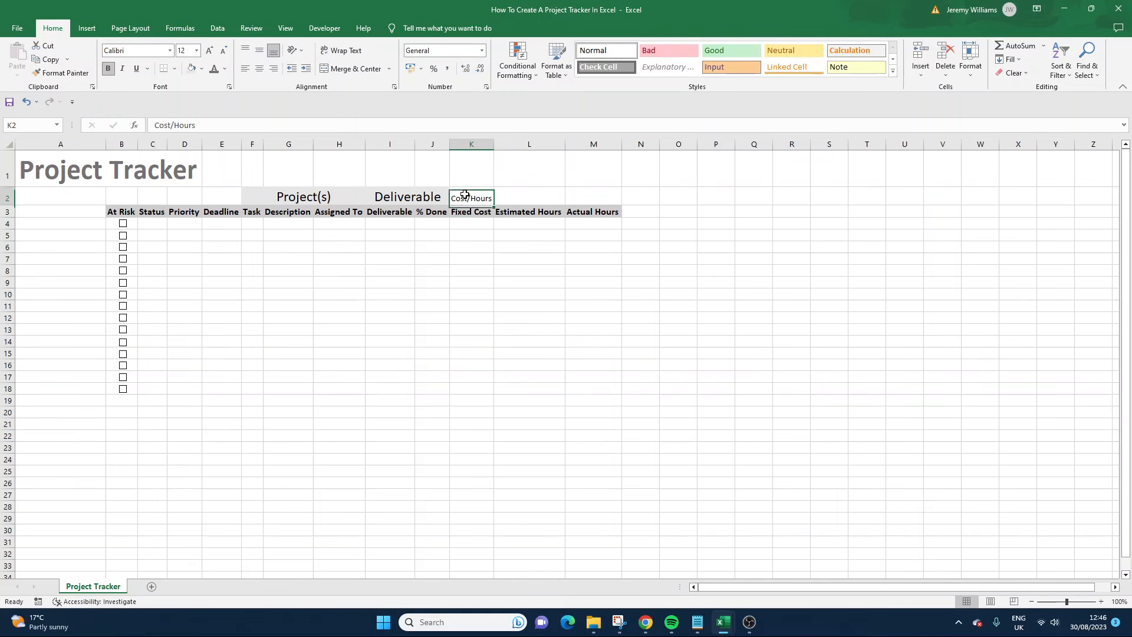
# Step: Merge and centre the "Cost/Hours" heading across K2 to M2 and fill it with the same light grey
pyautogui.moveTo(584, 197); pyautogui.dragTo(489, 196)
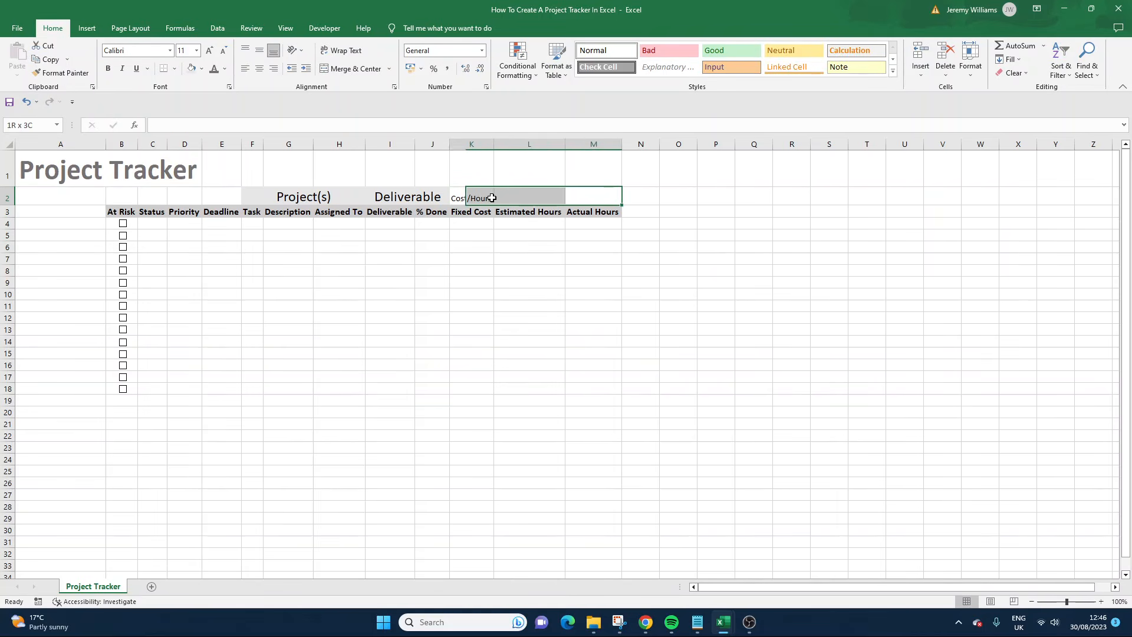
pyautogui.click(352, 69)
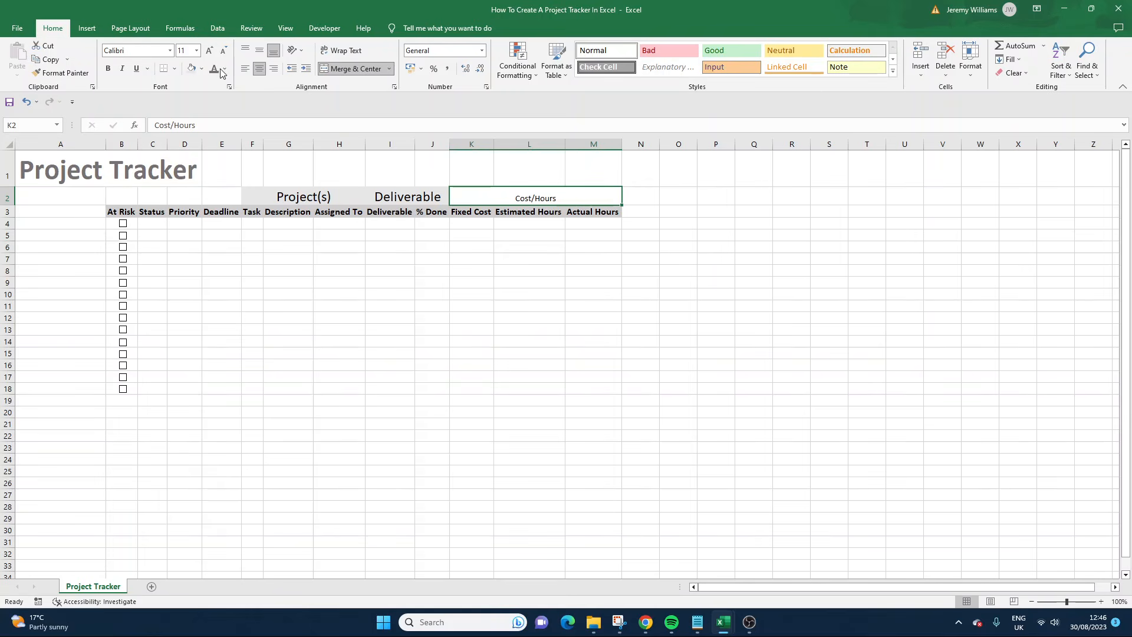
pyautogui.click(192, 68)
# Step: Copy the formatting of the "Deliverable" group heading in row 2 to the "Cost/Hours" heading
pyautogui.click(387, 197)
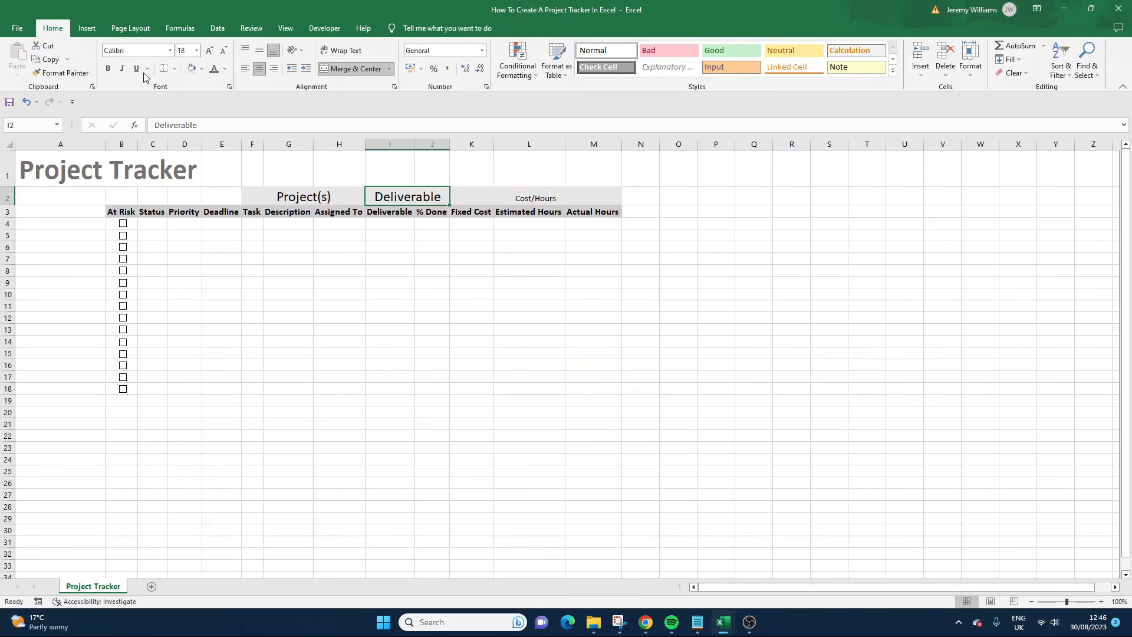
pyautogui.click(61, 73)
pyautogui.click(543, 198)
pyautogui.click(576, 259)
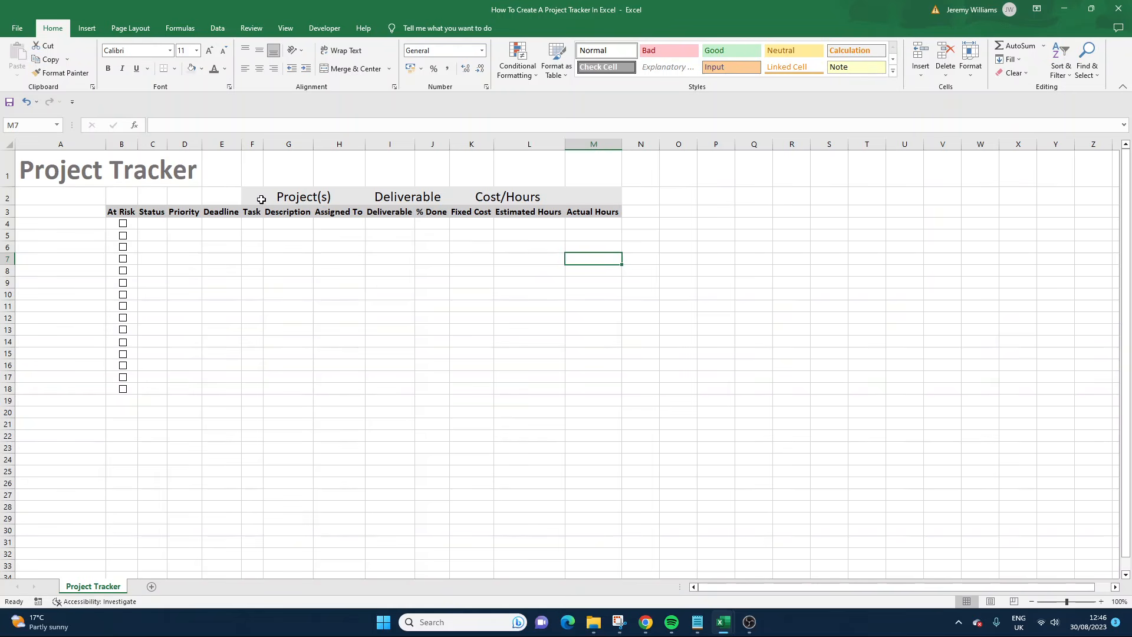
# Step: Apply all borders to the tracker table in cells B3 to M18
pyautogui.moveTo(260, 197); pyautogui.dragTo(332, 391)
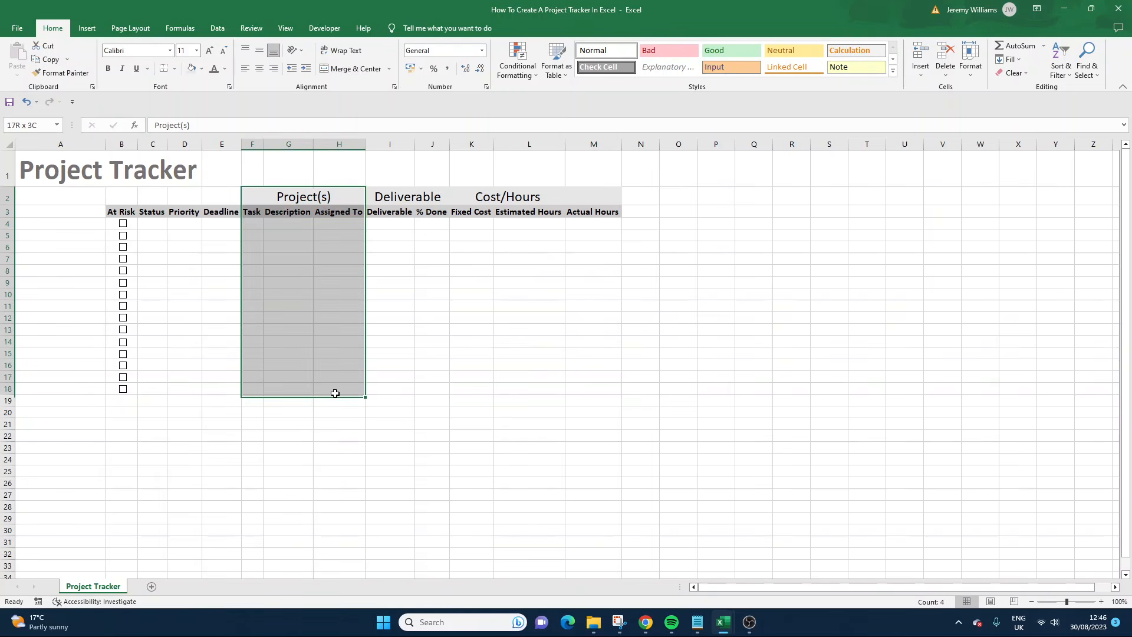
pyautogui.click(120, 207)
pyautogui.moveTo(120, 208); pyautogui.dragTo(589, 389)
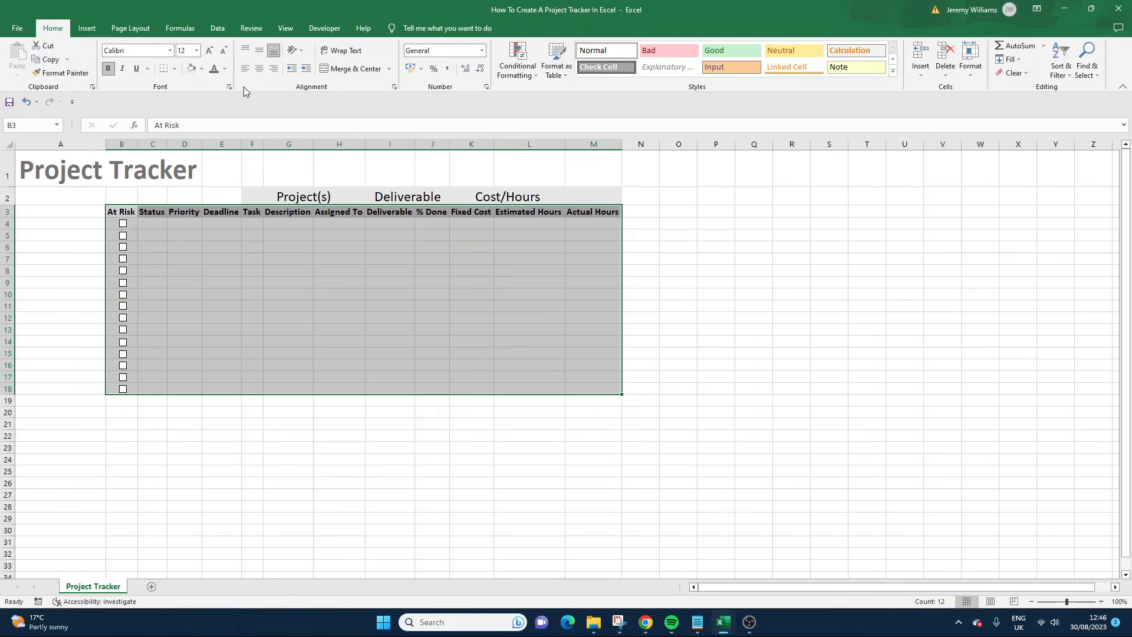
pyautogui.click(171, 69)
pyautogui.click(194, 170)
pyautogui.click(417, 286)
# Step: Apply the same borders to the "Project(s)", "Deliverable" and "Cost/Hours" group headings in row 2, including cell M2
pyautogui.click(265, 193)
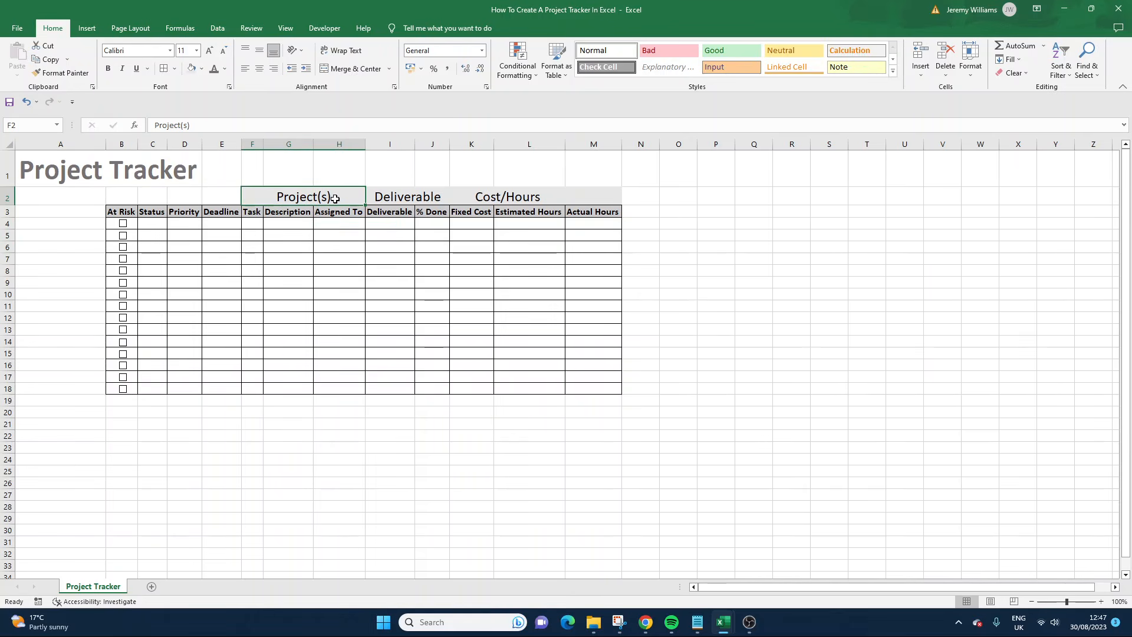
pyautogui.click(427, 202)
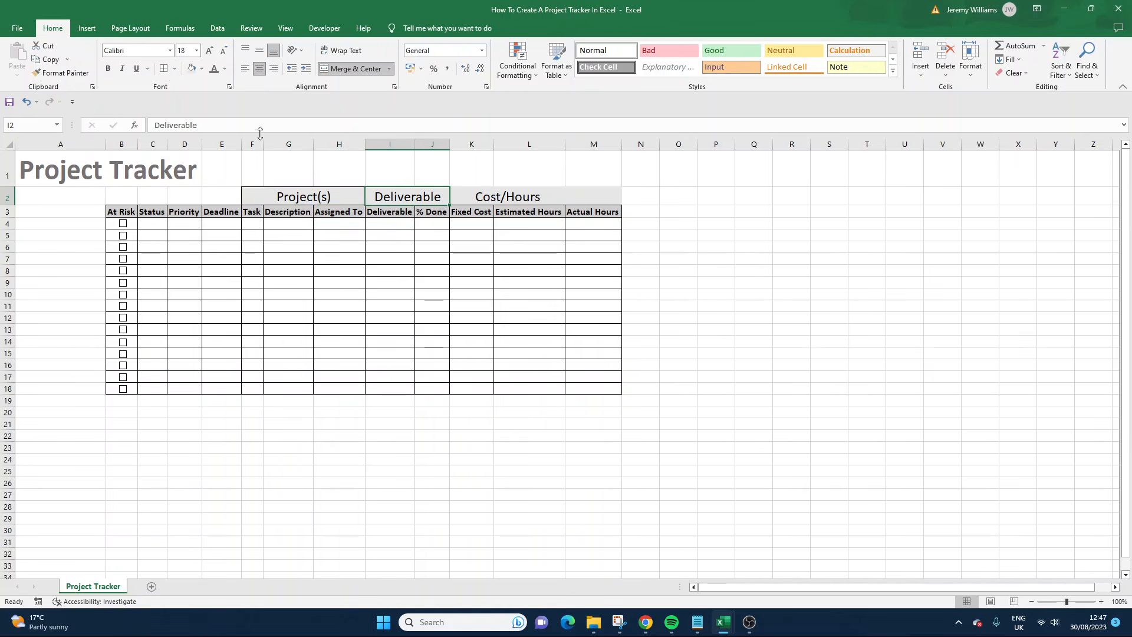
pyautogui.click(501, 195)
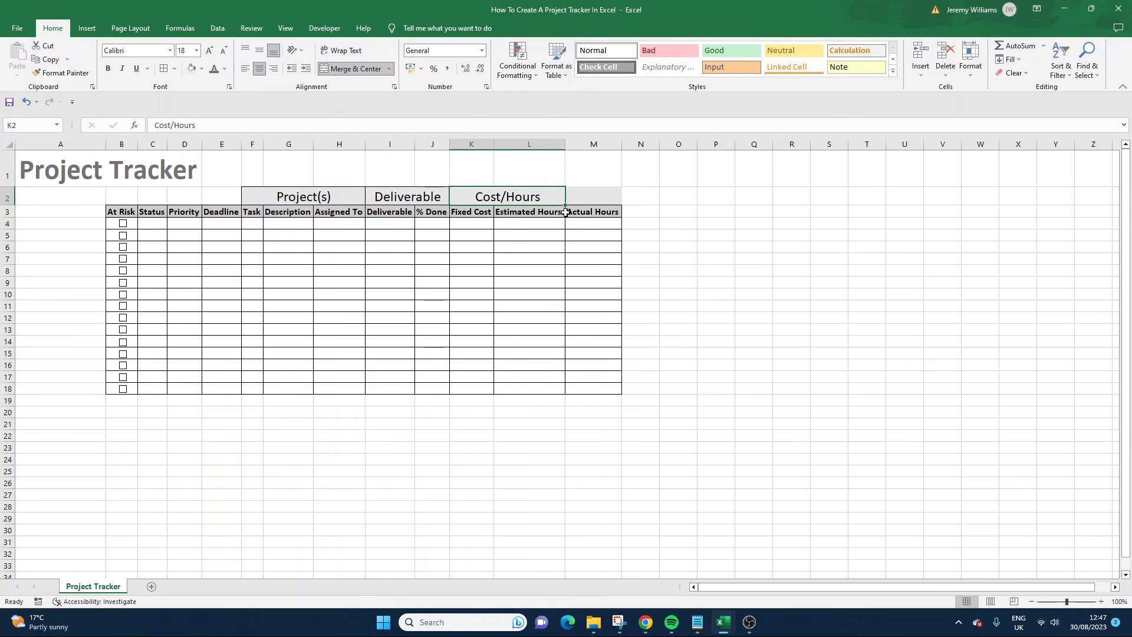
pyautogui.moveTo(586, 195); pyautogui.dragTo(472, 195)
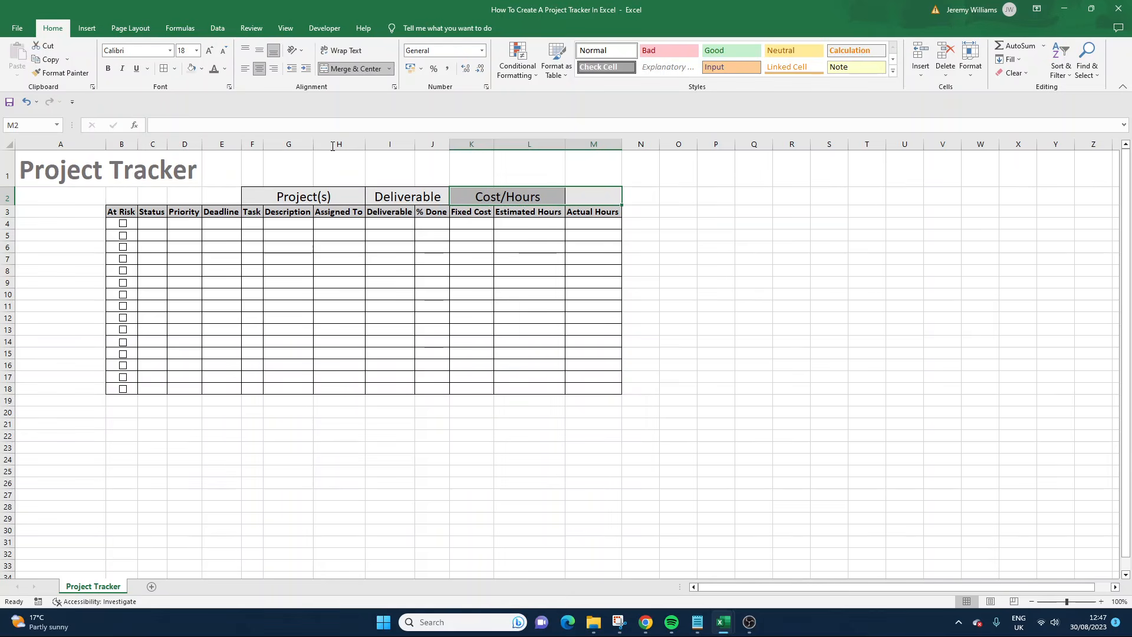
pyautogui.click(706, 276)
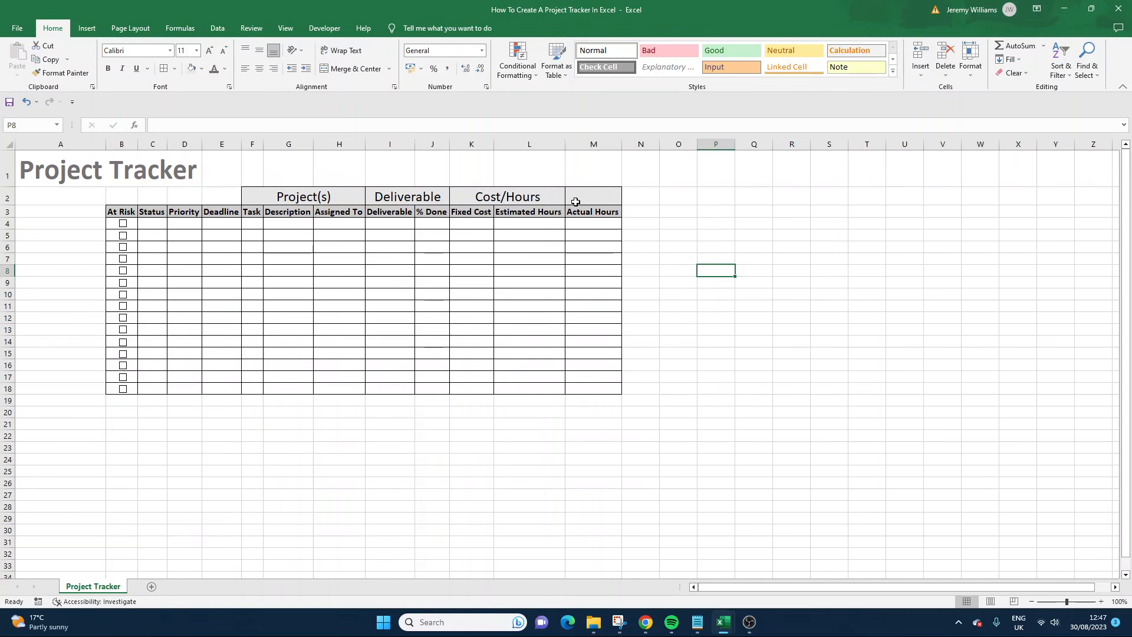
# Step: Merge and centre the "Cost/Hours" heading across K2 to M2 again so that it includes cell M2
pyautogui.click(579, 199)
pyautogui.moveTo(554, 196); pyautogui.dragTo(585, 201)
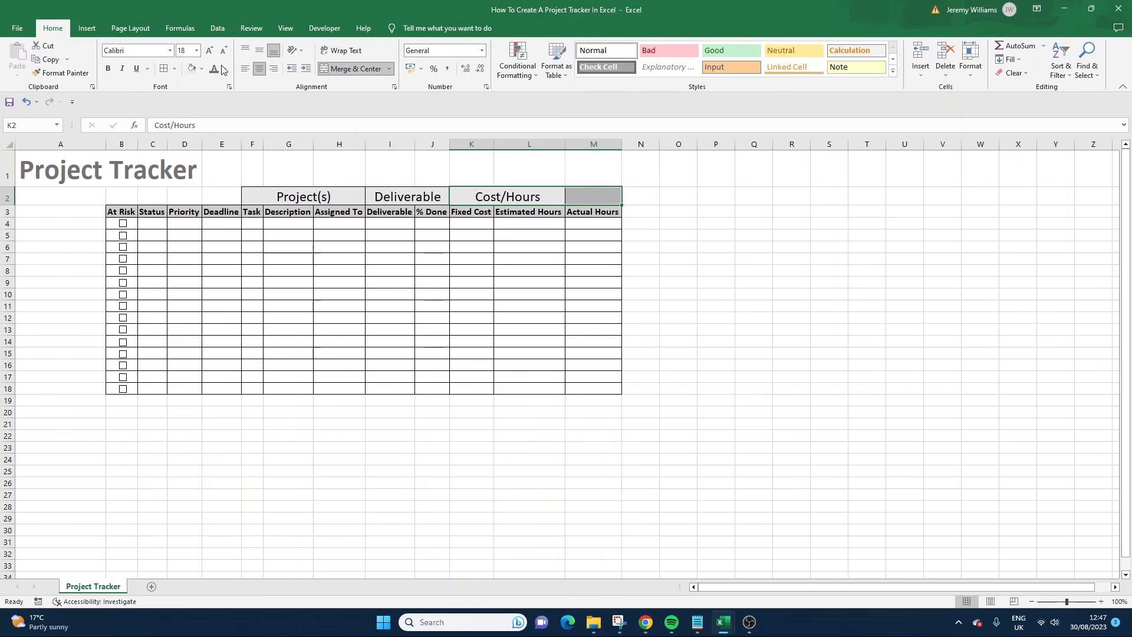
pyautogui.click(362, 69)
pyautogui.click(362, 70)
pyautogui.click(694, 323)
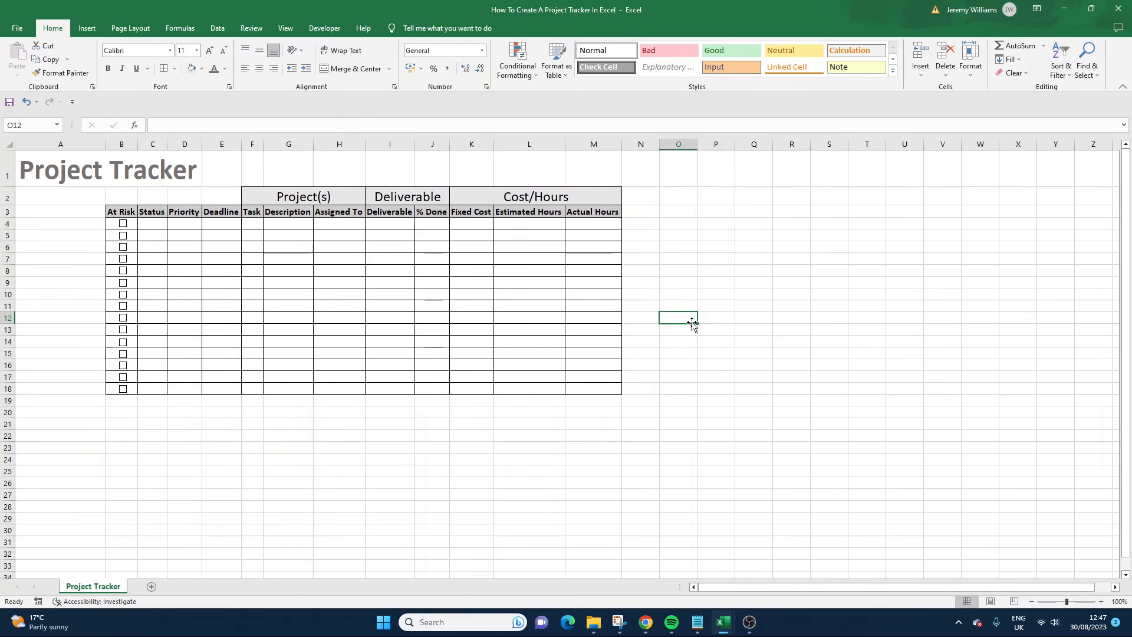
# Step: Enter "Project A" in cell F4 of the Task column and fit the column width to its contents
pyautogui.click(251, 221)
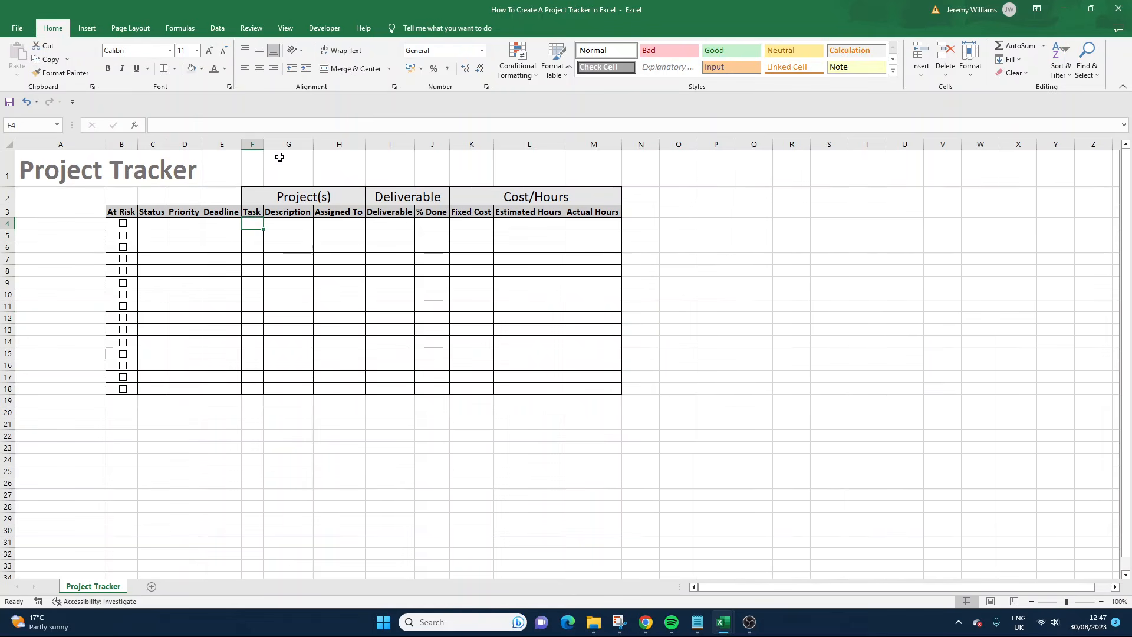
pyautogui.write('Project A')
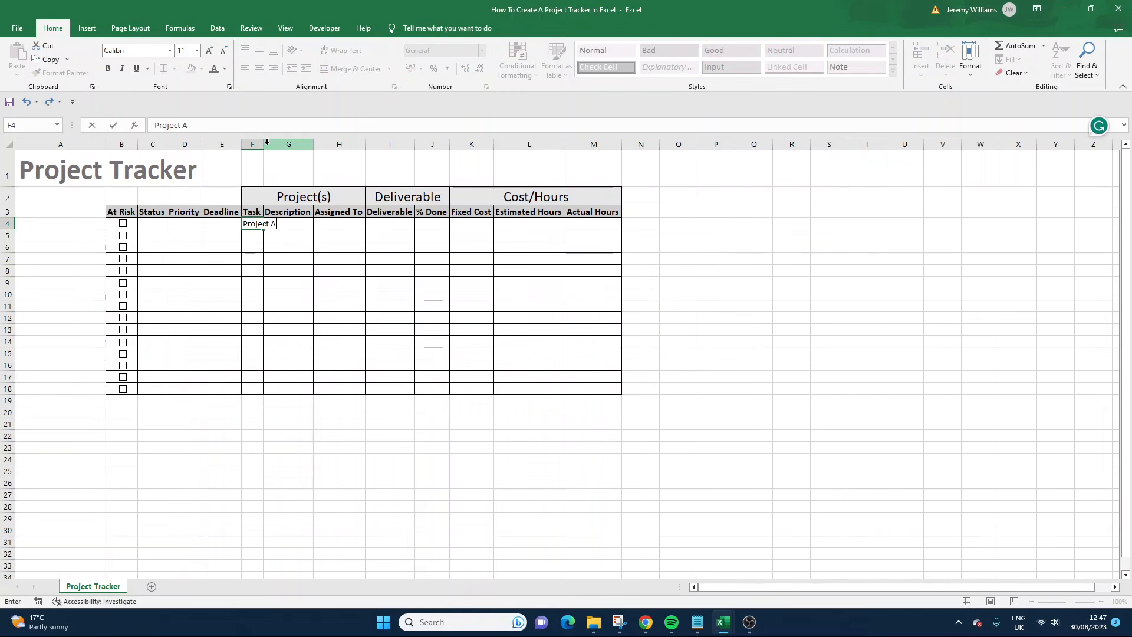
pyautogui.press('Return')
pyautogui.doubleClick(267, 144)
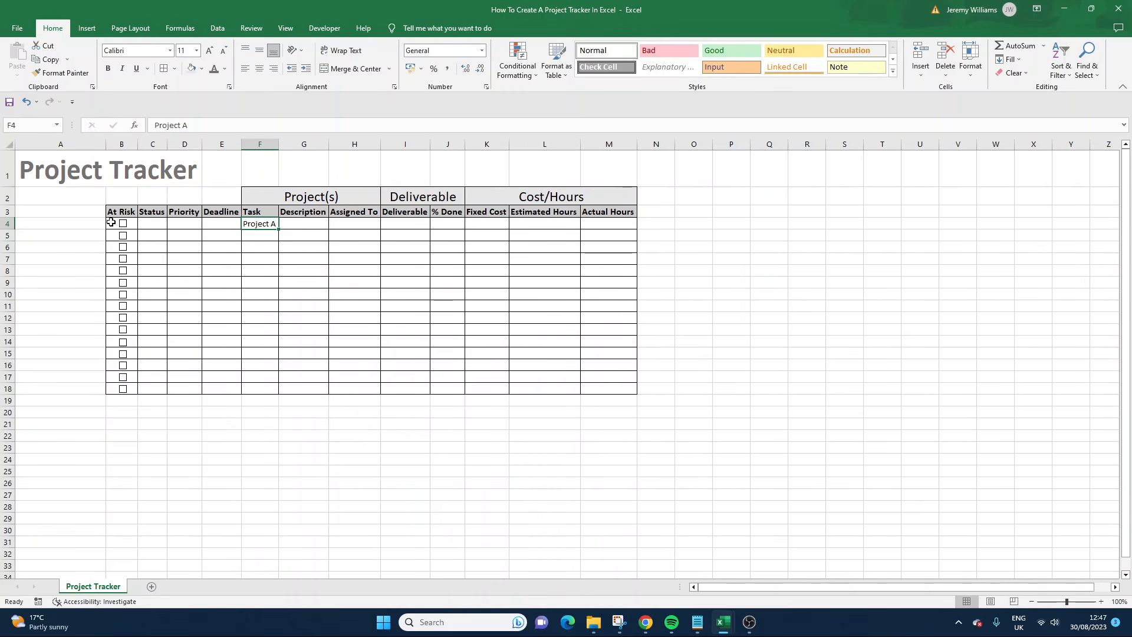
pyautogui.moveTo(112, 224); pyautogui.dragTo(272, 224)
pyautogui.click(272, 224)
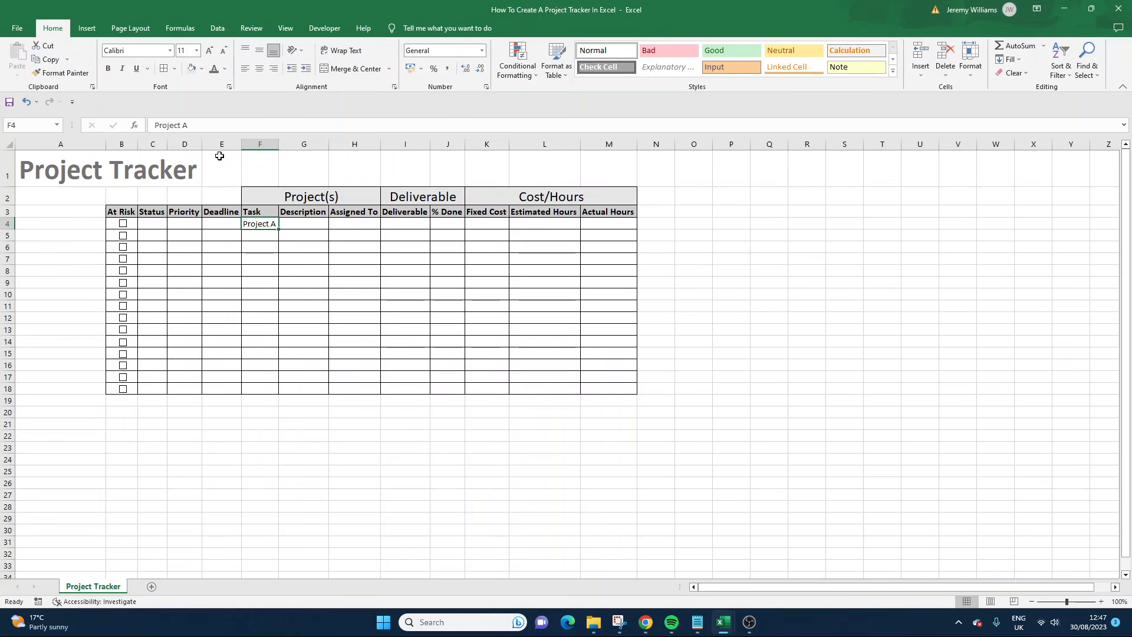
pyautogui.click(281, 225)
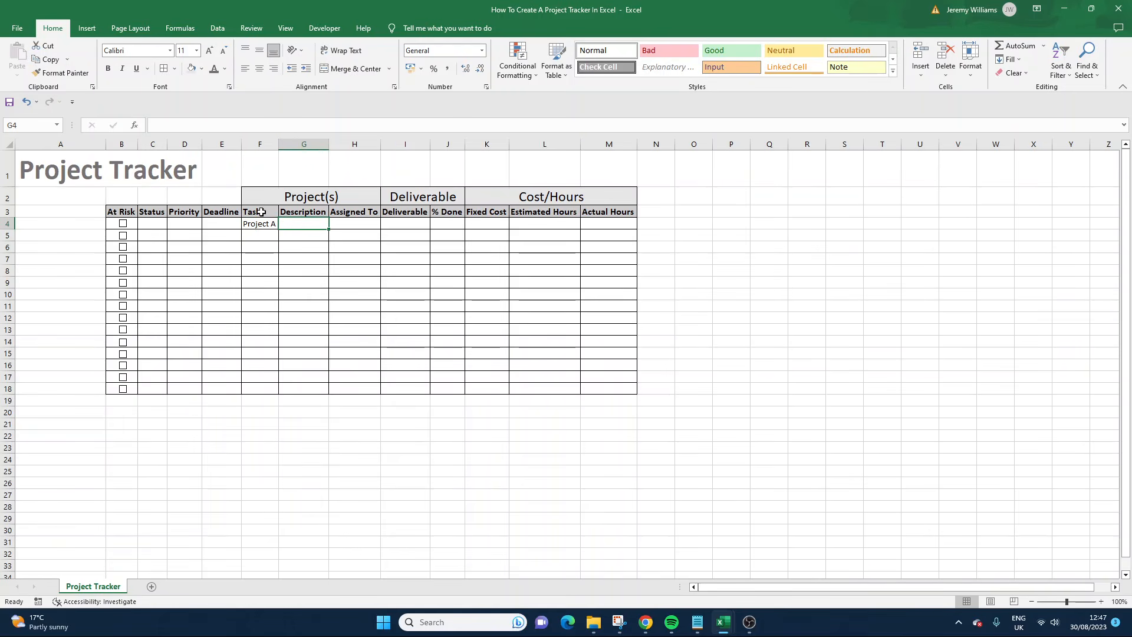
pyautogui.click(270, 225)
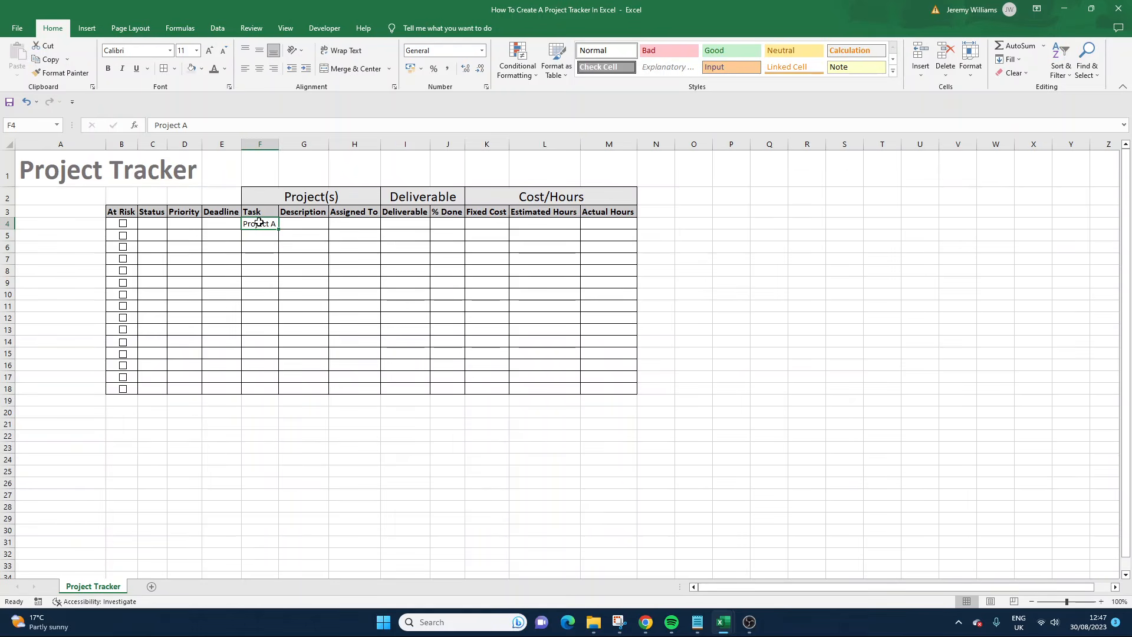
pyautogui.moveTo(157, 221); pyautogui.dragTo(594, 220)
pyautogui.click(260, 233)
pyautogui.click(295, 233)
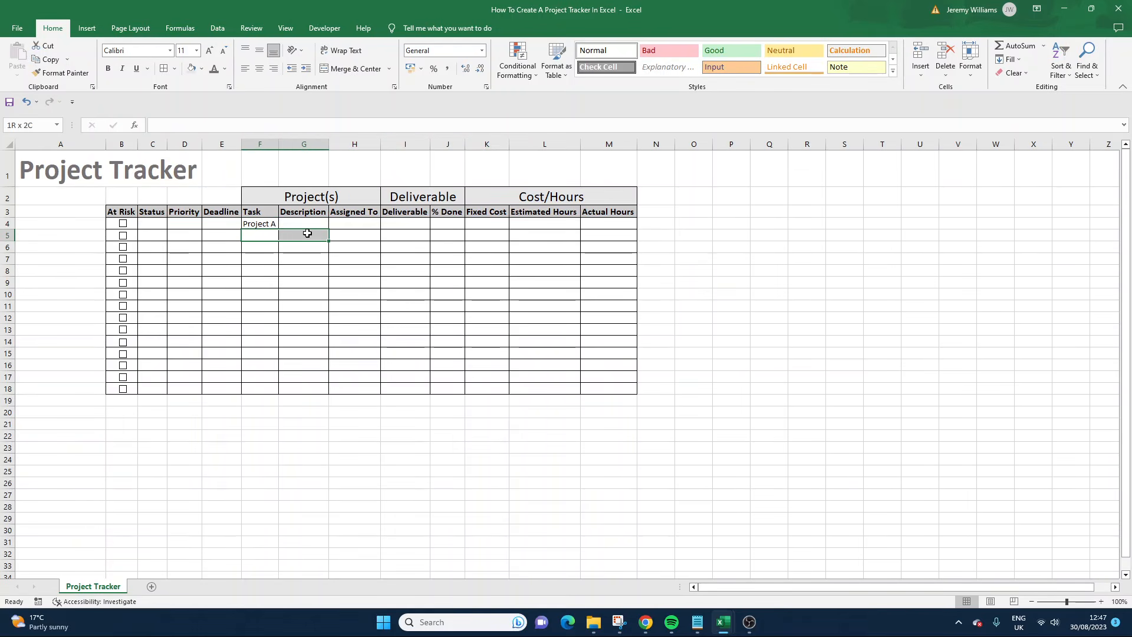
# Step: Enter "Task 1" to "Task 5" in cells F5 to F9 below "Project A"
pyautogui.click(268, 238)
pyautogui.write('Task 1')
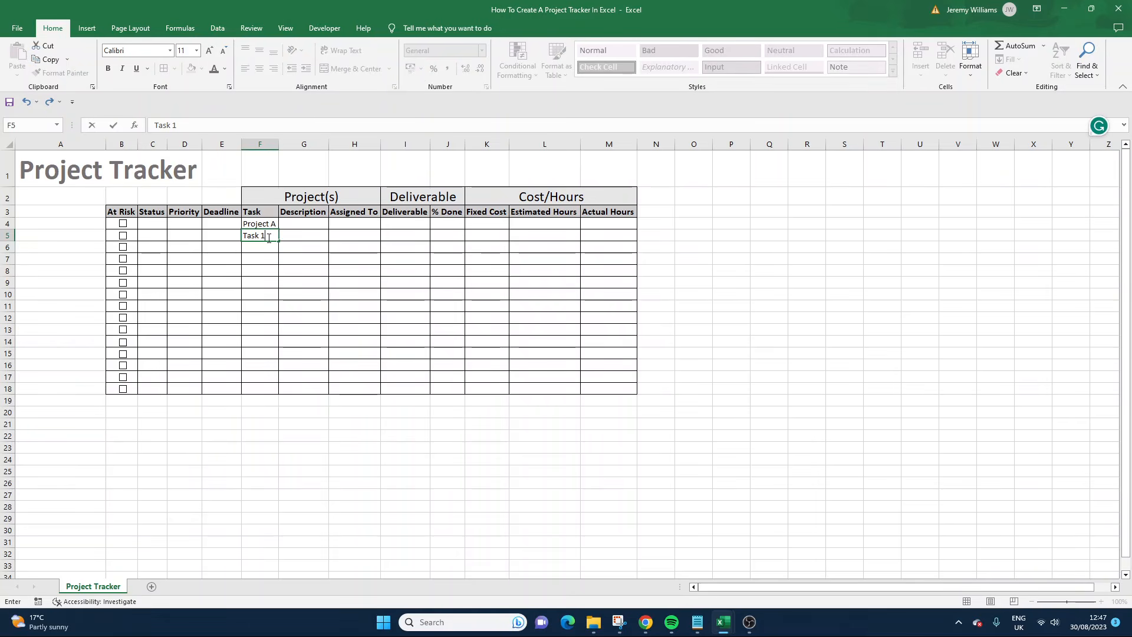
pyautogui.press('Return')
pyautogui.write('Task 2')
pyautogui.press('Return')
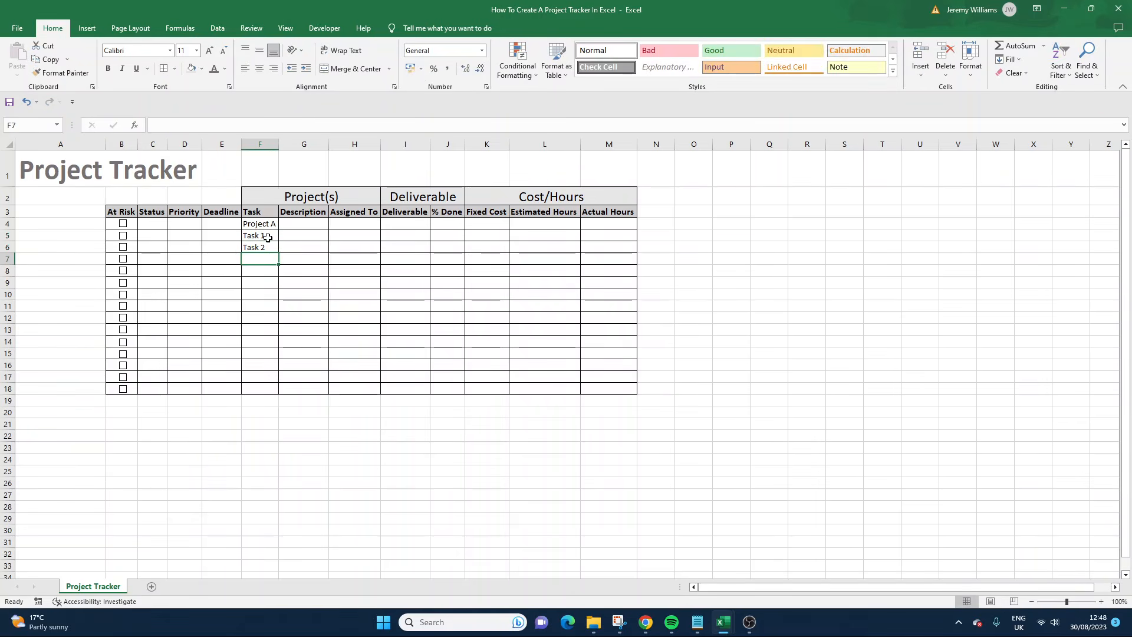
pyautogui.write('Task 3')
pyautogui.press('Return')
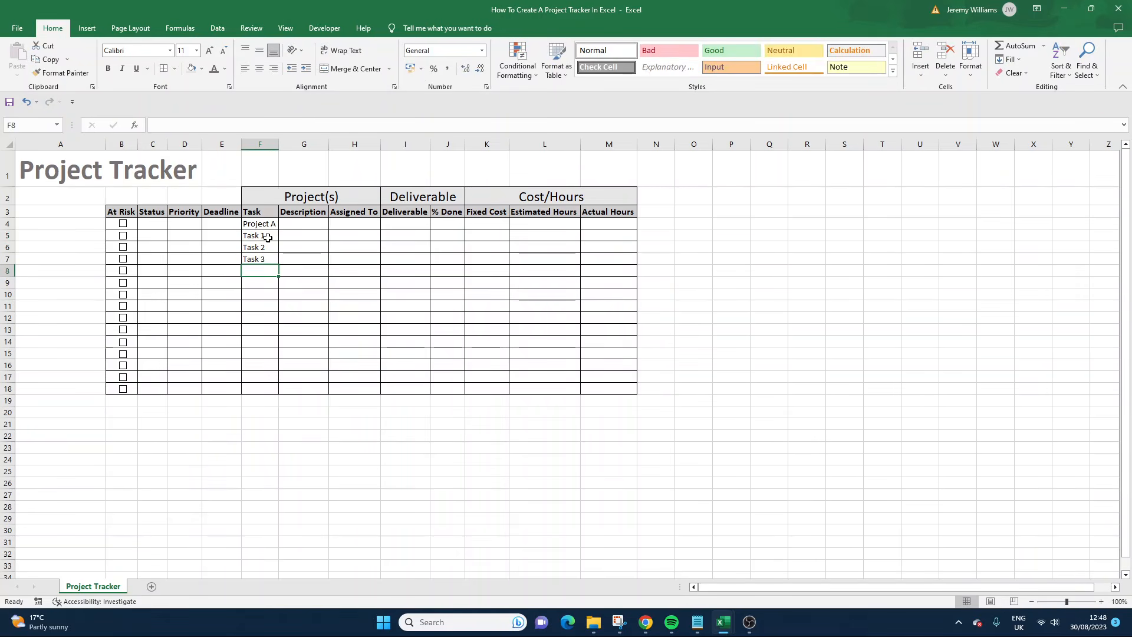
pyautogui.write('Task 4')
pyautogui.press('Return')
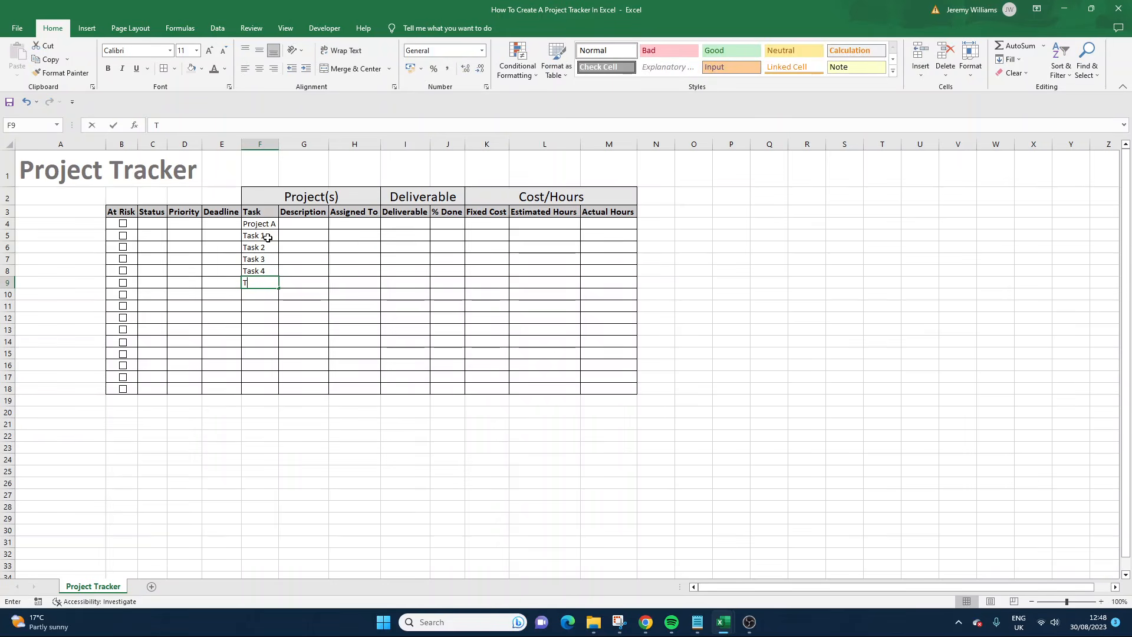
pyautogui.write('Task 5')
pyautogui.press('Return')
pyautogui.moveTo(268, 238); pyautogui.dragTo(273, 291)
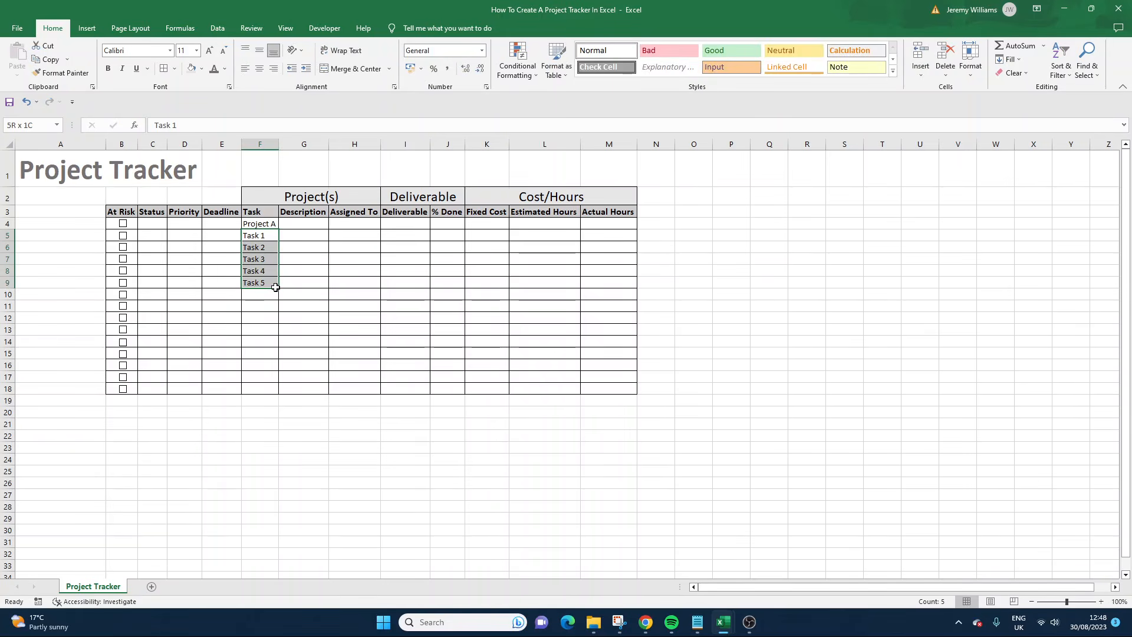
pyautogui.click(273, 304)
pyautogui.moveTo(260, 235); pyautogui.dragTo(277, 387)
pyautogui.click(276, 283)
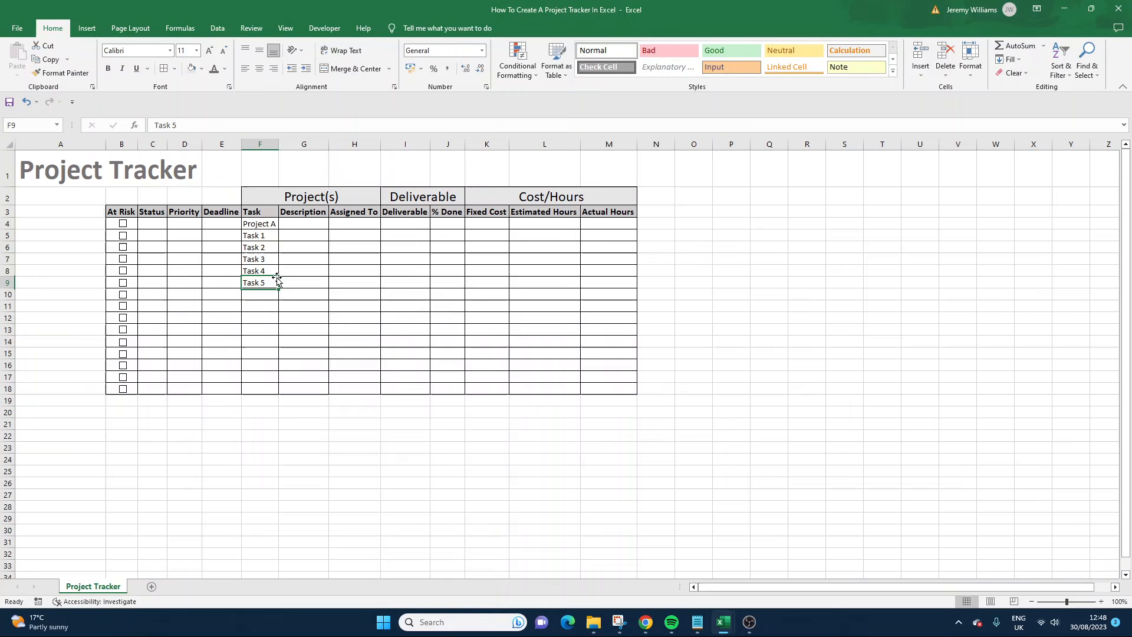
# Step: Replace F5 with "Milestone 1" and F6 with "Task 1", and try an indent on F6
pyautogui.click(273, 237)
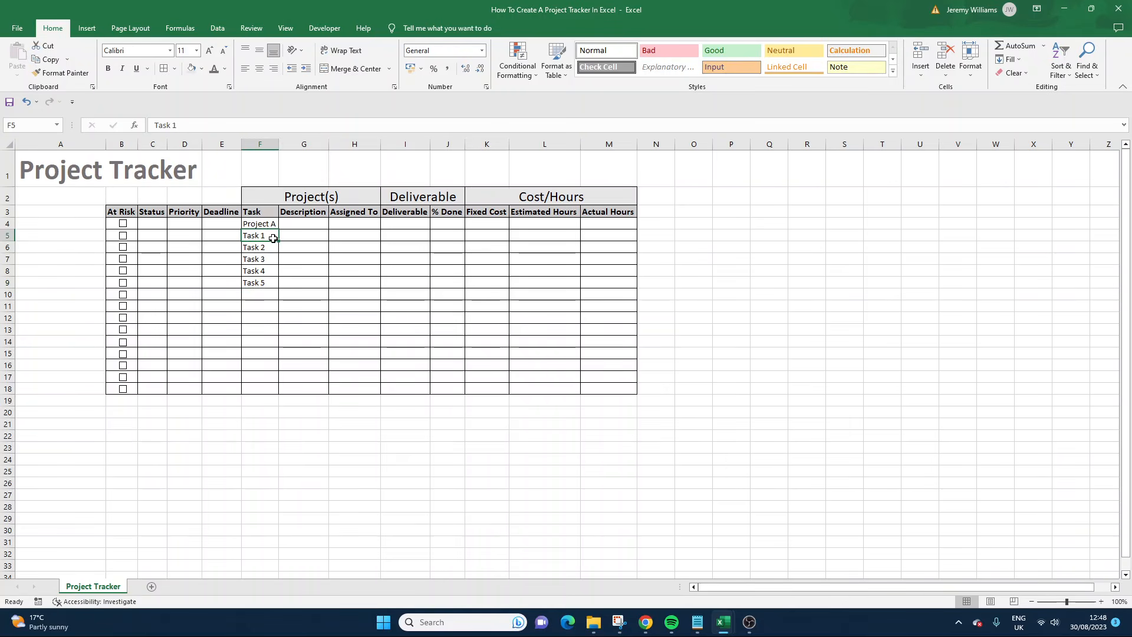
pyautogui.write('Milestone')
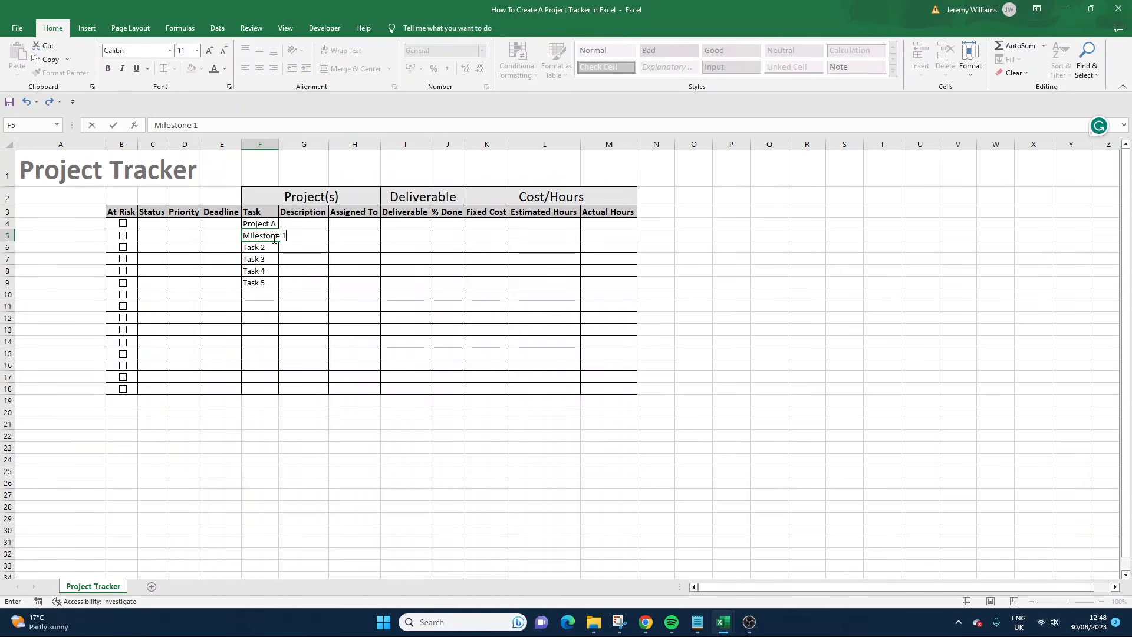
pyautogui.press('Return')
pyautogui.write('Task 1')
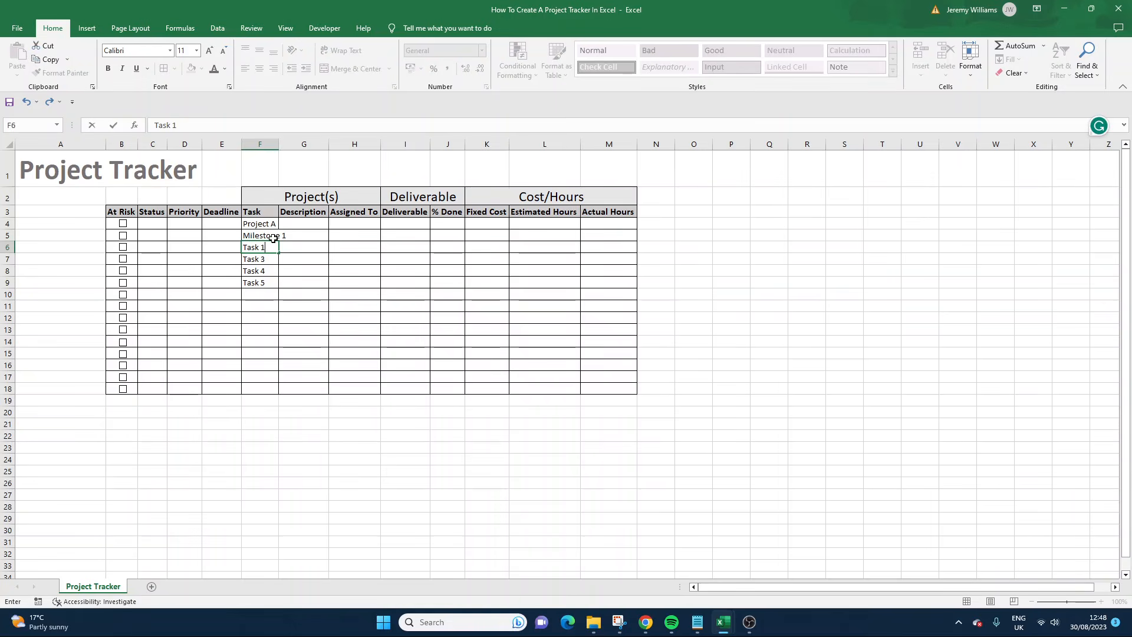
pyautogui.click(284, 258)
pyautogui.click(274, 249)
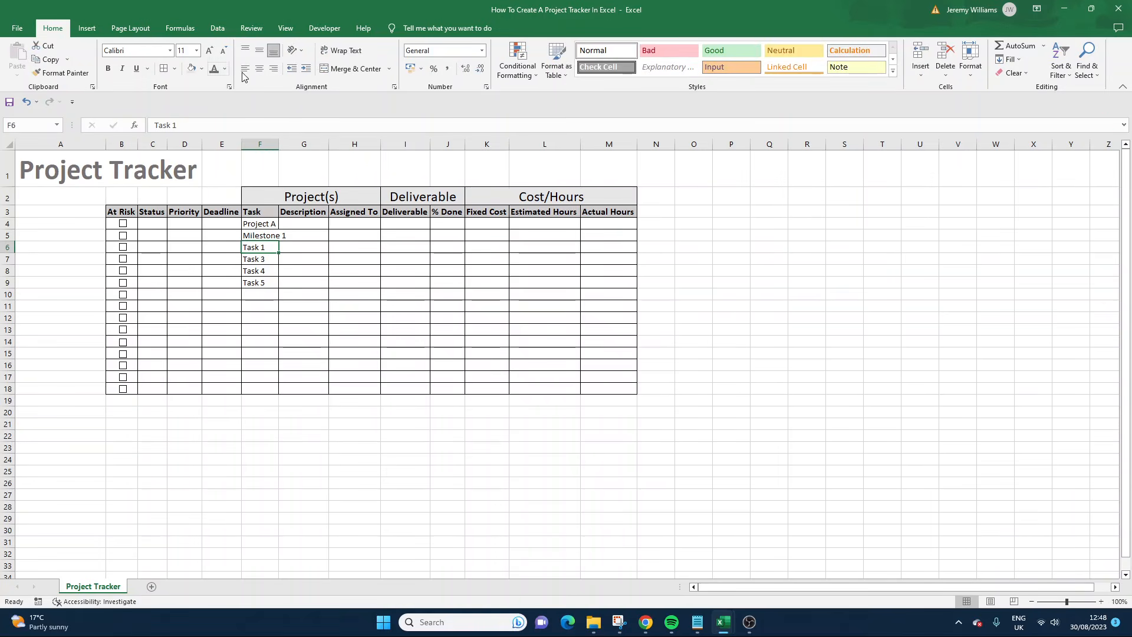
pyautogui.click(305, 69)
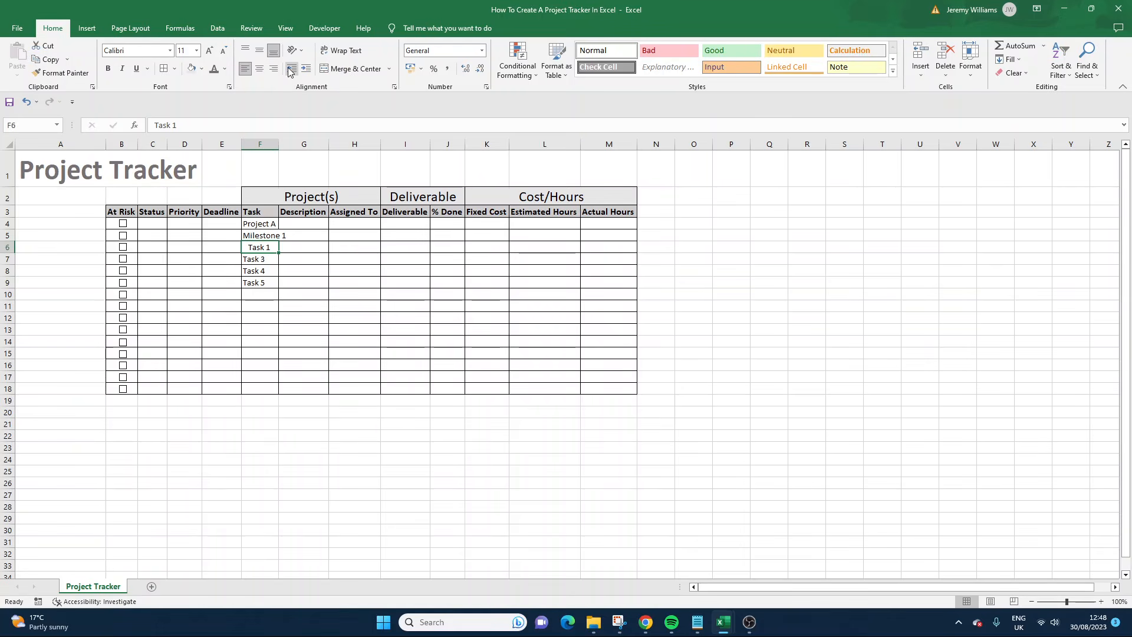
pyautogui.click(291, 69)
# Step: Change cell F5 back to "Task 1" and cell F6 back to "Task 2"
pyautogui.click(256, 237)
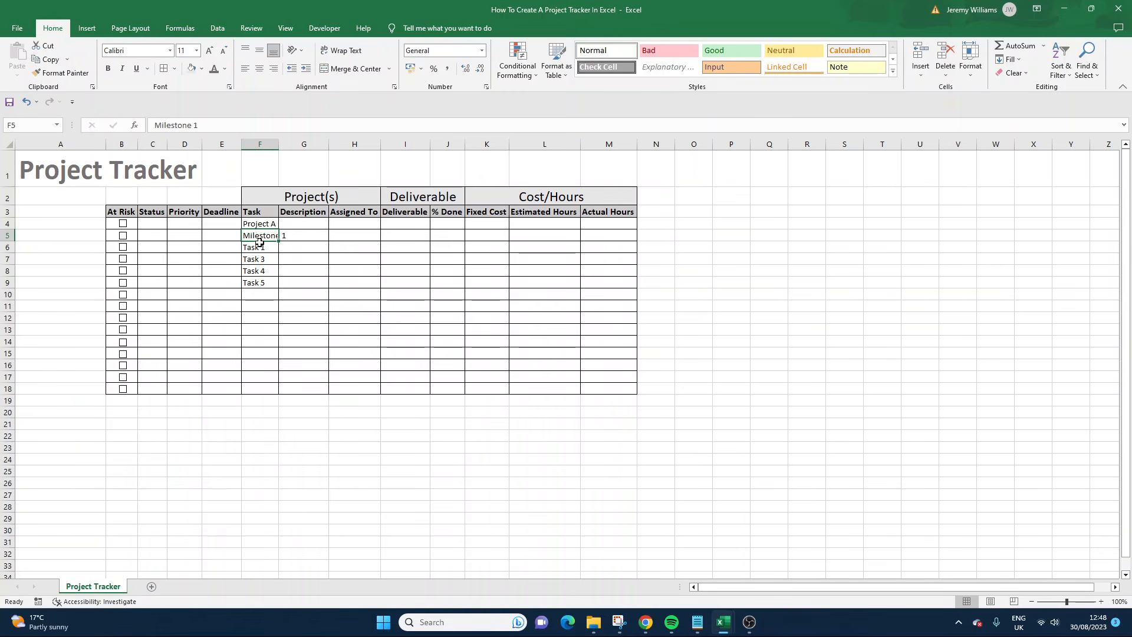
pyautogui.write('Task')
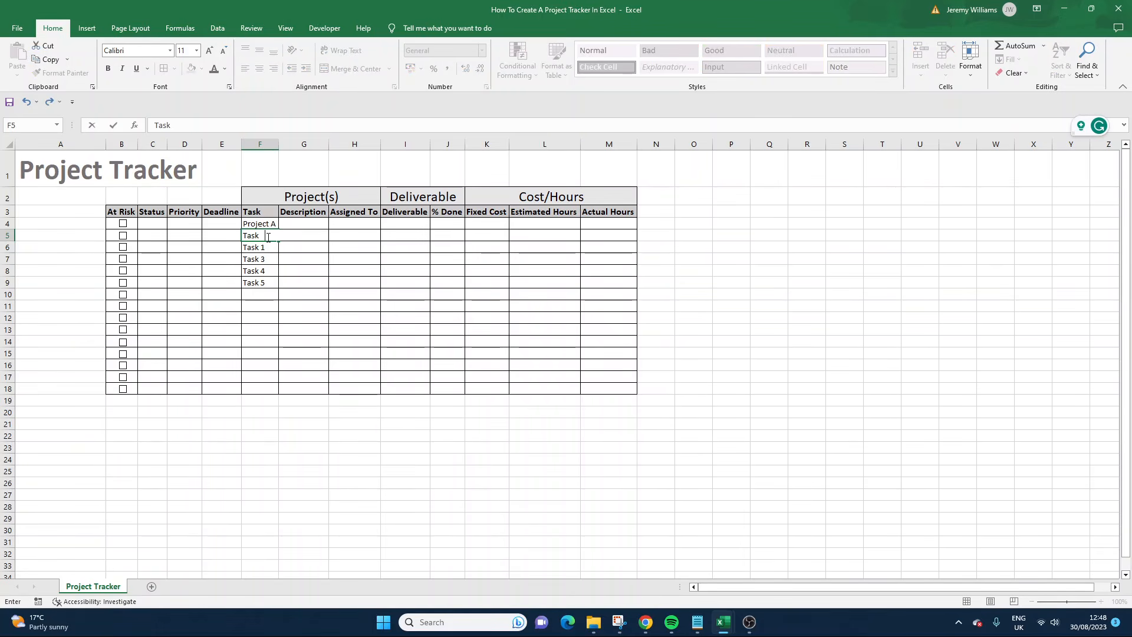
pyautogui.write(' 1')
pyautogui.press('Return')
pyautogui.press('BackSpace')
pyautogui.write('2')
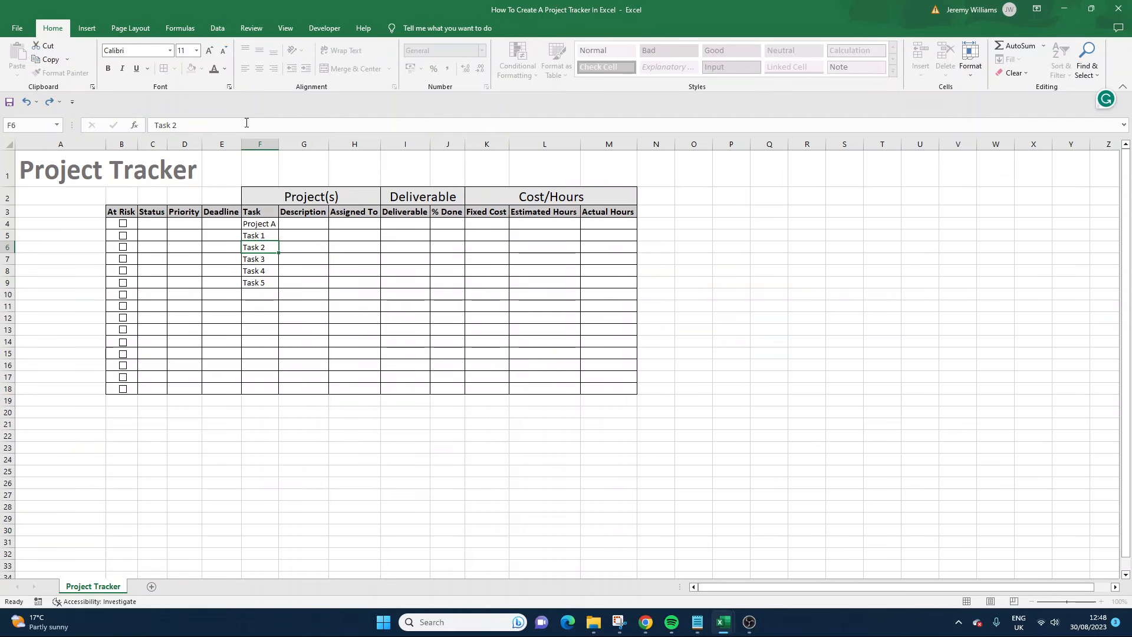
pyautogui.press('Return')
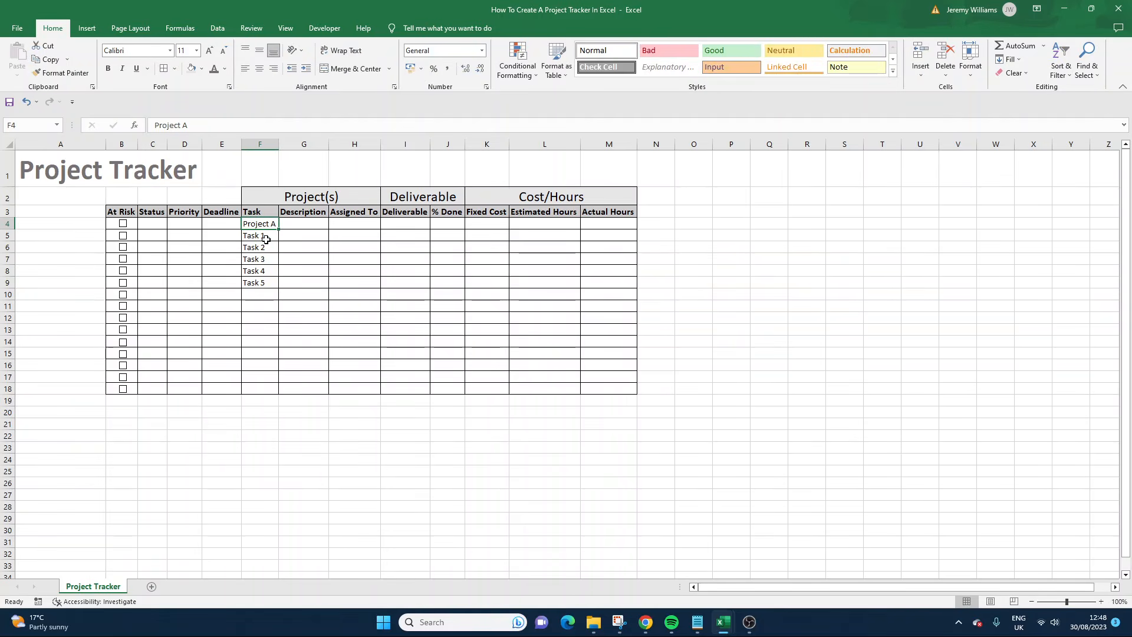
# Step: Indent the entries "Task 1" to "Task 5" in cells F5 to F9 by one level
pyautogui.moveTo(260, 236); pyautogui.dragTo(263, 283)
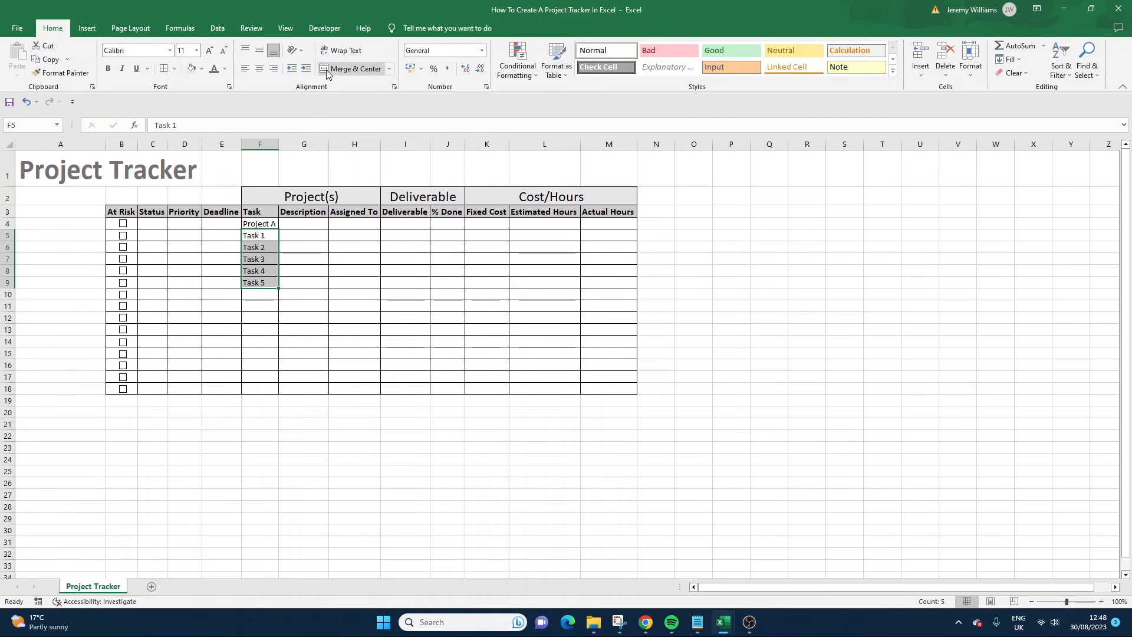
pyautogui.click(306, 69)
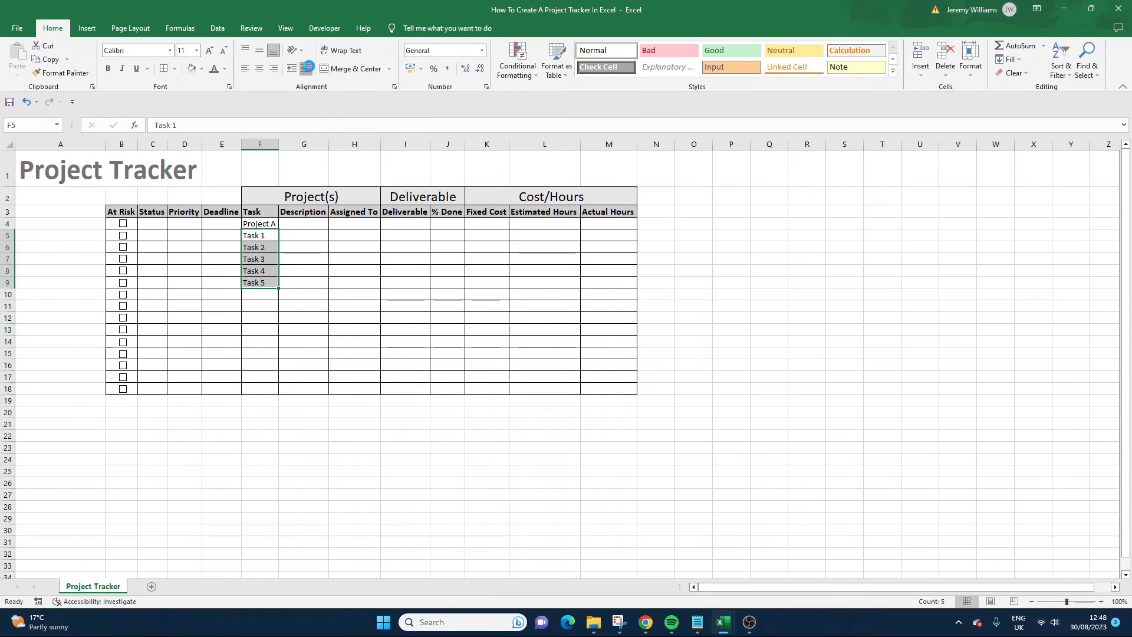
pyautogui.click(260, 247)
# Step: Copy the "Project A" block with its five tasks from F4 to F9 and paste it at F10 and F16
pyautogui.click(265, 227)
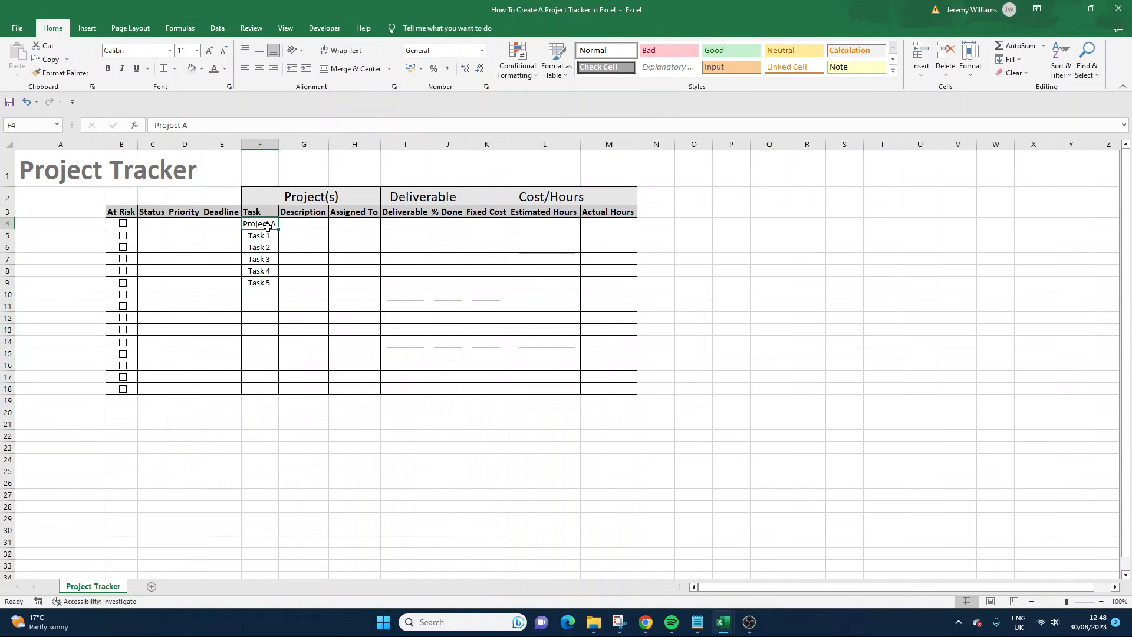
pyautogui.moveTo(268, 227); pyautogui.dragTo(268, 281)
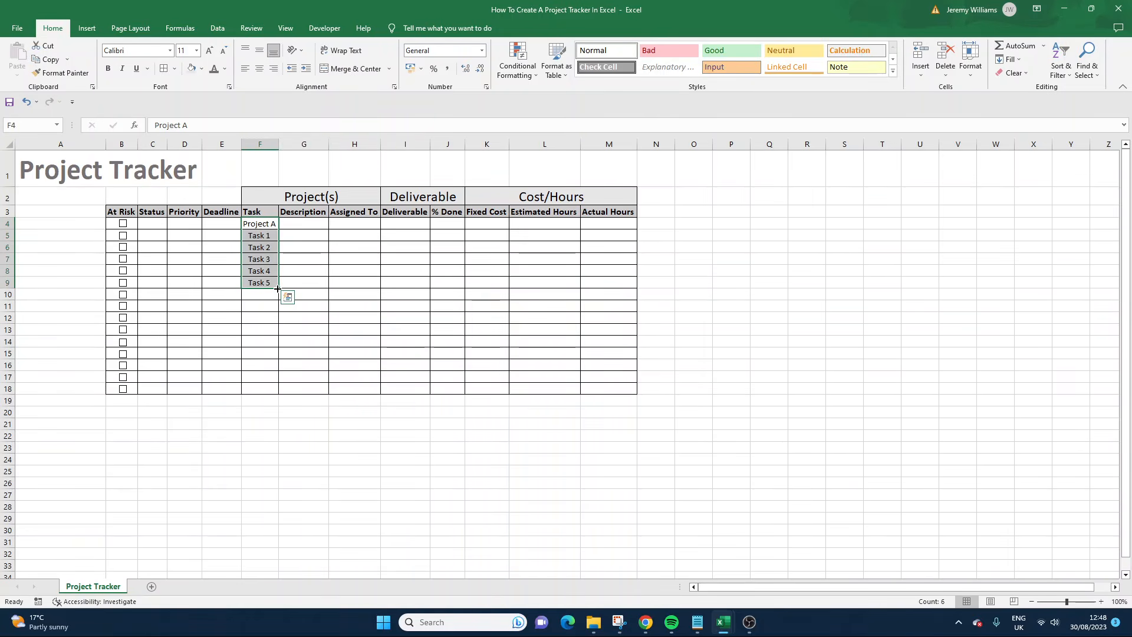
pyautogui.hotkey('ctrl', 'c')
pyautogui.click(269, 295)
pyautogui.hotkey('ctrl', 'v')
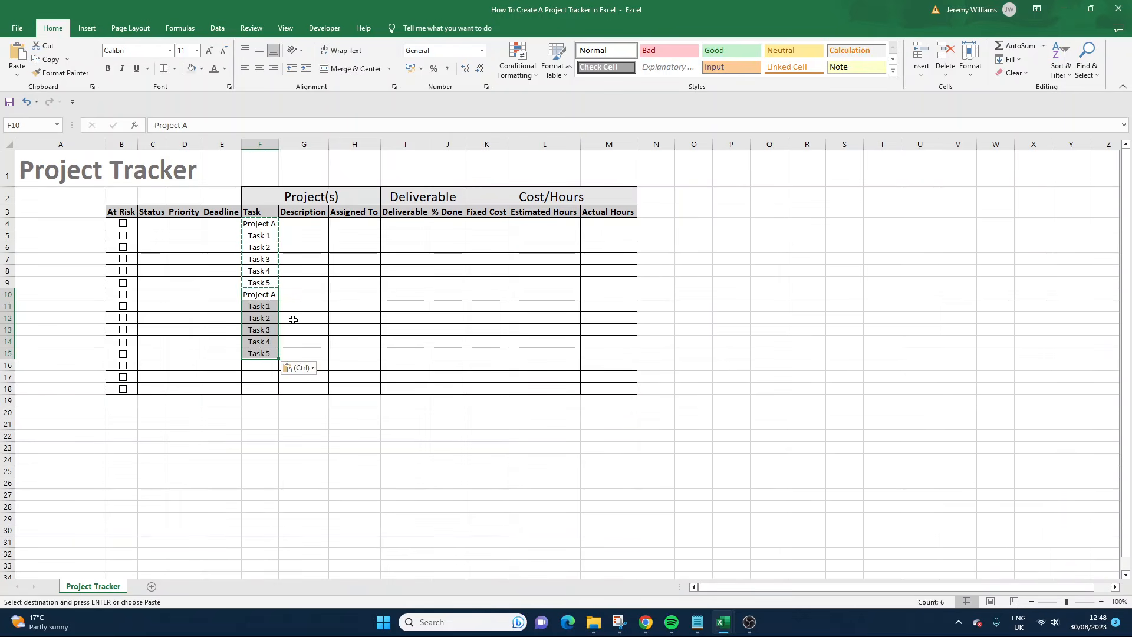
pyautogui.click(268, 364)
pyautogui.hotkey('ctrl', 'v')
pyautogui.click(354, 412)
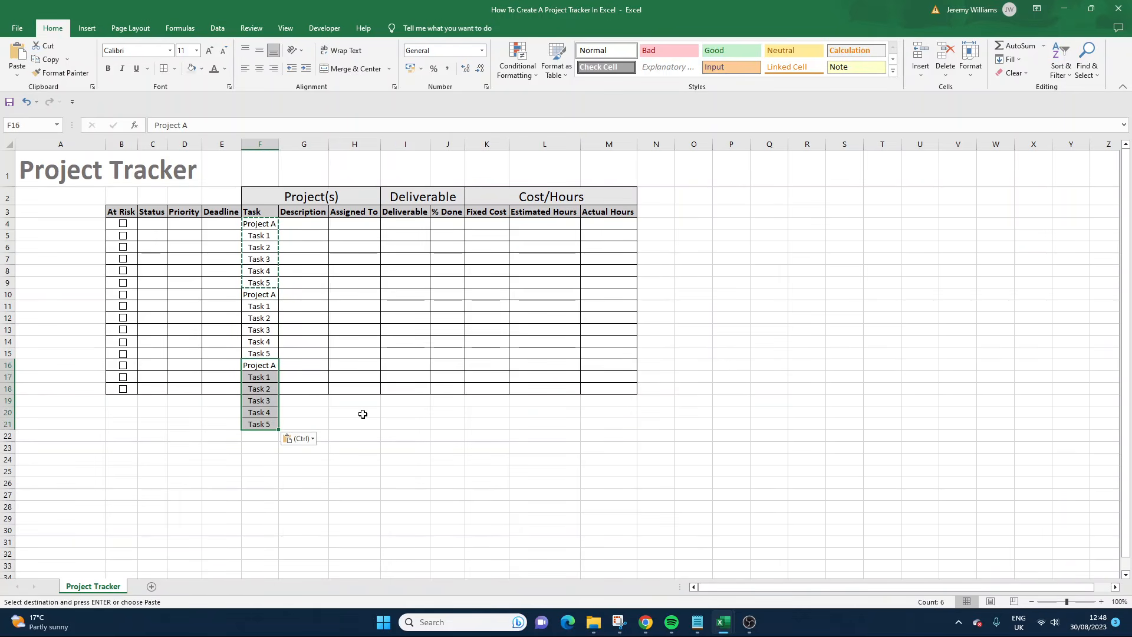
# Step: Apply all borders to cells B18 to M21 so the table grid covers the added task rows
pyautogui.click(125, 366)
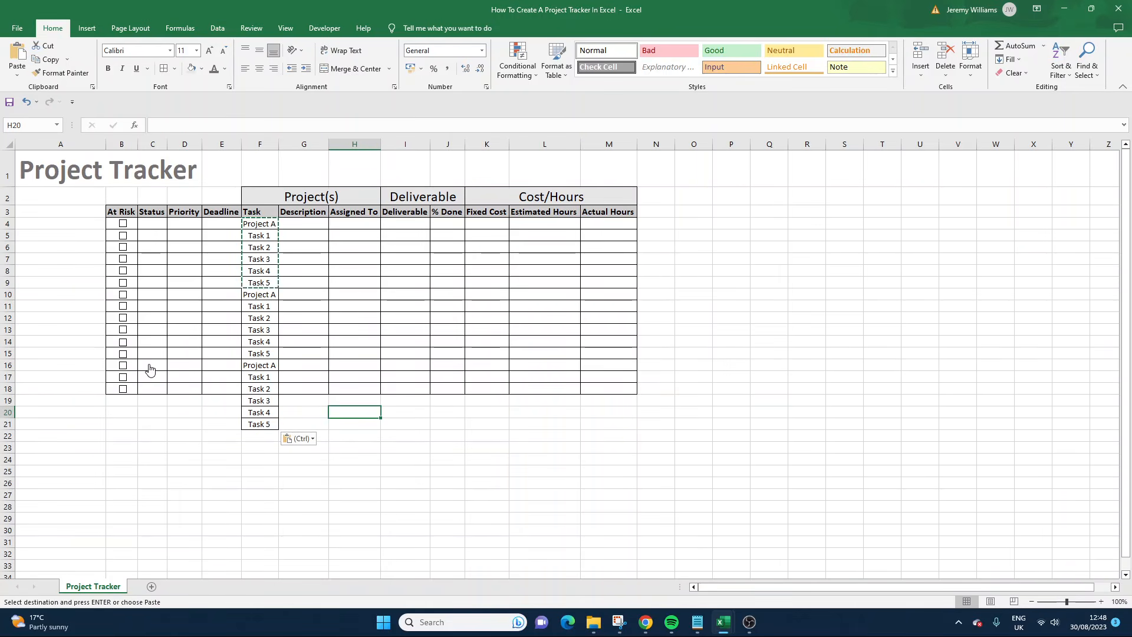
pyautogui.moveTo(584, 388)
pyautogui.mouseDown()
pyautogui.moveTo(602, 389)
pyautogui.moveTo(125, 374)
pyautogui.mouseUp()
pyautogui.click(123, 365)
pyautogui.click(184, 366)
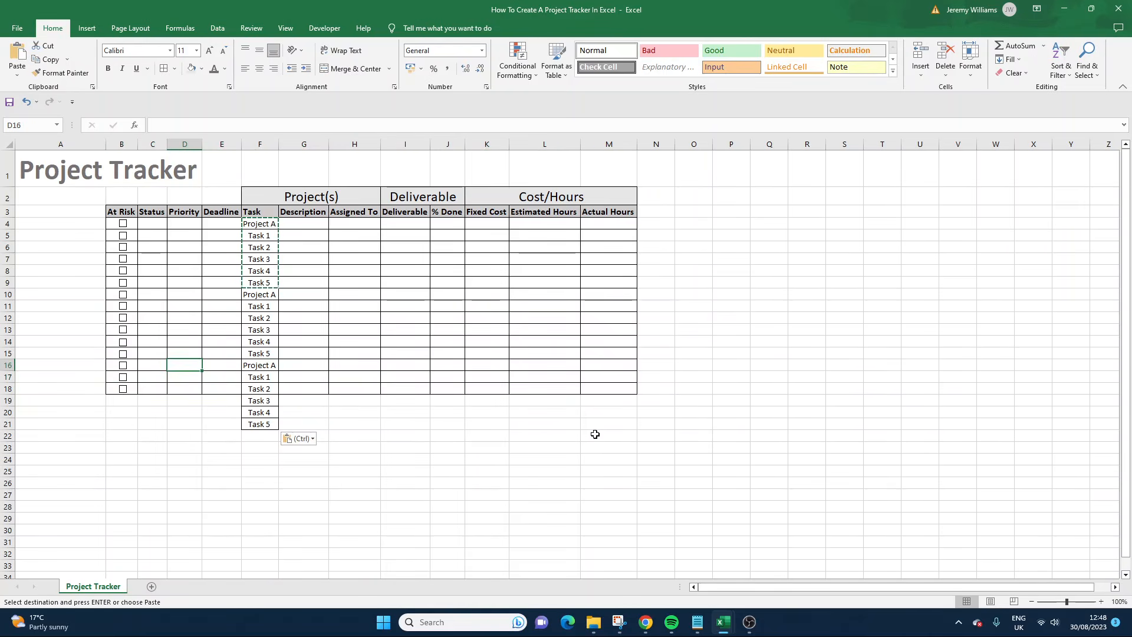
pyautogui.moveTo(595, 435); pyautogui.dragTo(151, 397)
pyautogui.moveTo(590, 425); pyautogui.dragTo(133, 384)
pyautogui.press('Escape')
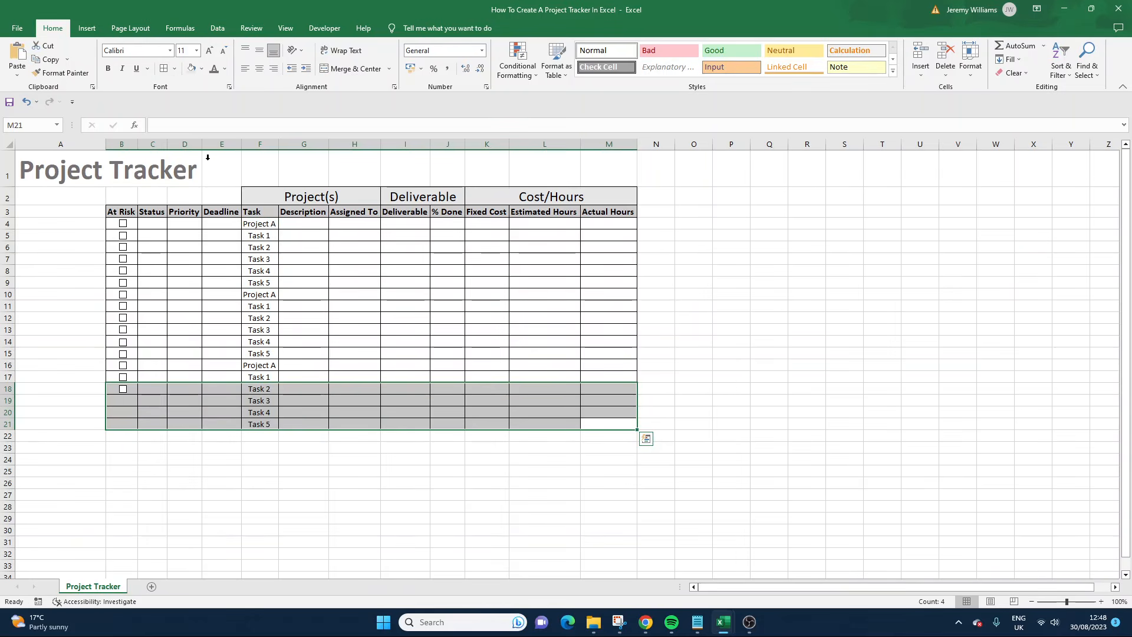
pyautogui.click(388, 330)
# Step: Change the project name in cell F4 to "Project Website Launch"
pyautogui.click(262, 223)
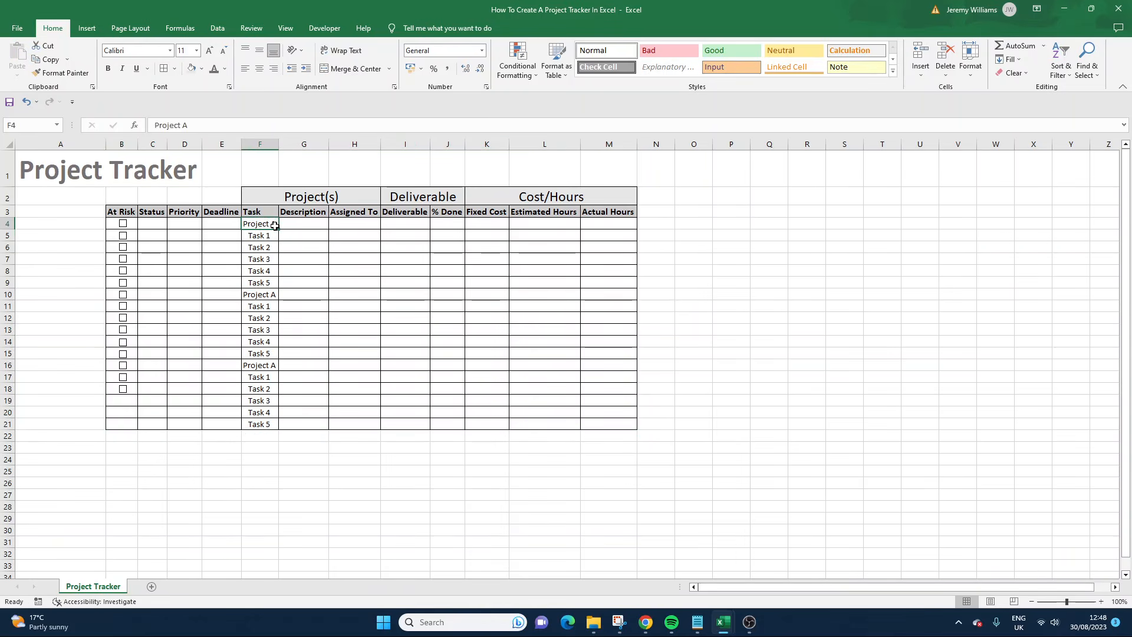
pyautogui.click(192, 125)
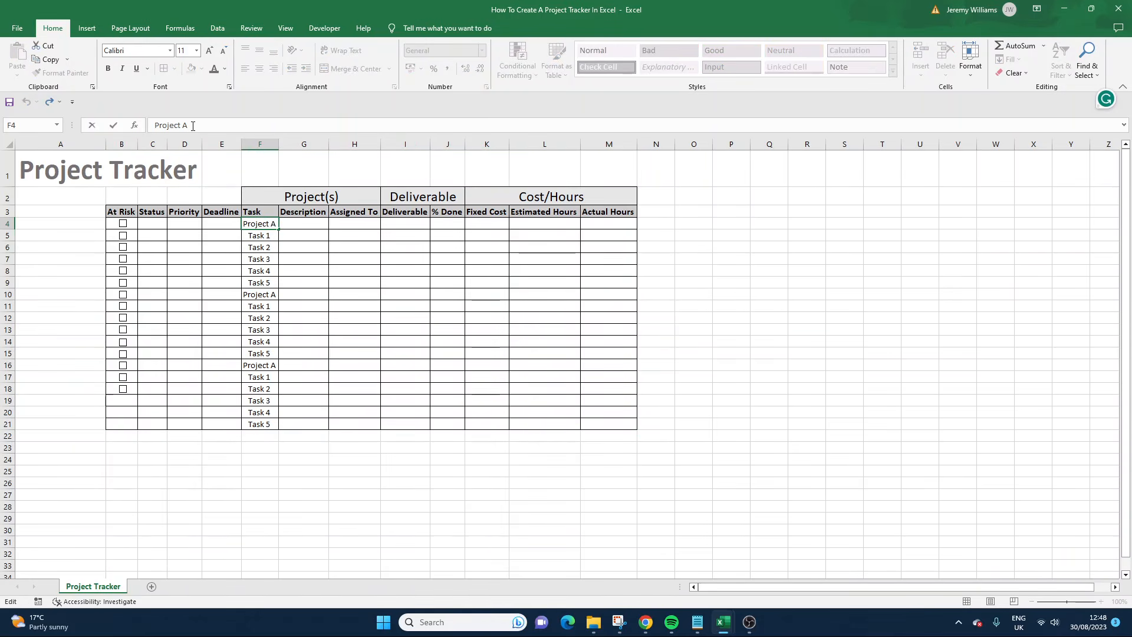
pyautogui.press('BackSpace')
pyautogui.write('Website Lau')
pyautogui.press('Left')
pyautogui.press('Left')
pyautogui.press('Left')
pyautogui.press('Left')
pyautogui.write('site')
pyautogui.press('End')
pyautogui.write('nch')
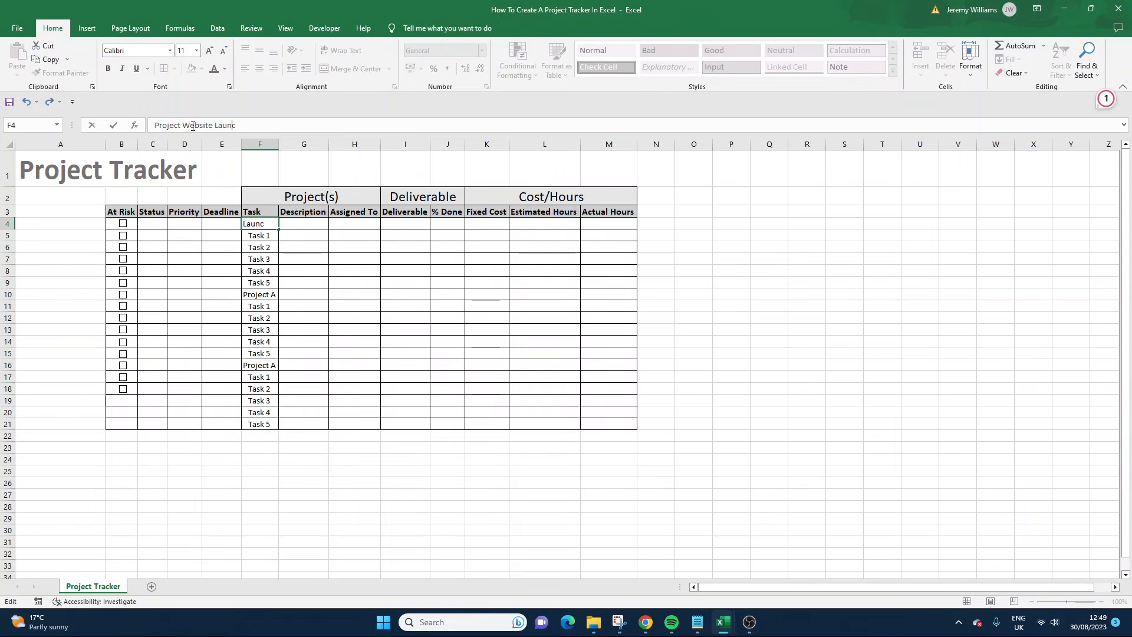
# Step: Change cell F4 back to "Project A"
pyautogui.press('BackSpace')
pyautogui.press('BackSpace')
pyautogui.press('BackSpace')
pyautogui.press('BackSpace')
pyautogui.press('BackSpace')
pyautogui.press('BackSpace')
pyautogui.press('BackSpace')
pyautogui.press('BackSpace')
pyautogui.press('BackSpace')
pyautogui.press('BackSpace')
pyautogui.press('BackSpace')
pyautogui.press('BackSpace')
pyautogui.press('BackSpace')
pyautogui.press('BackSpace')
pyautogui.write('A')
pyautogui.press('Return')
# Step: Rename the project entry in cell F10 to "Project B" and the one in cell F16 to "Project C"
pyautogui.click(272, 293)
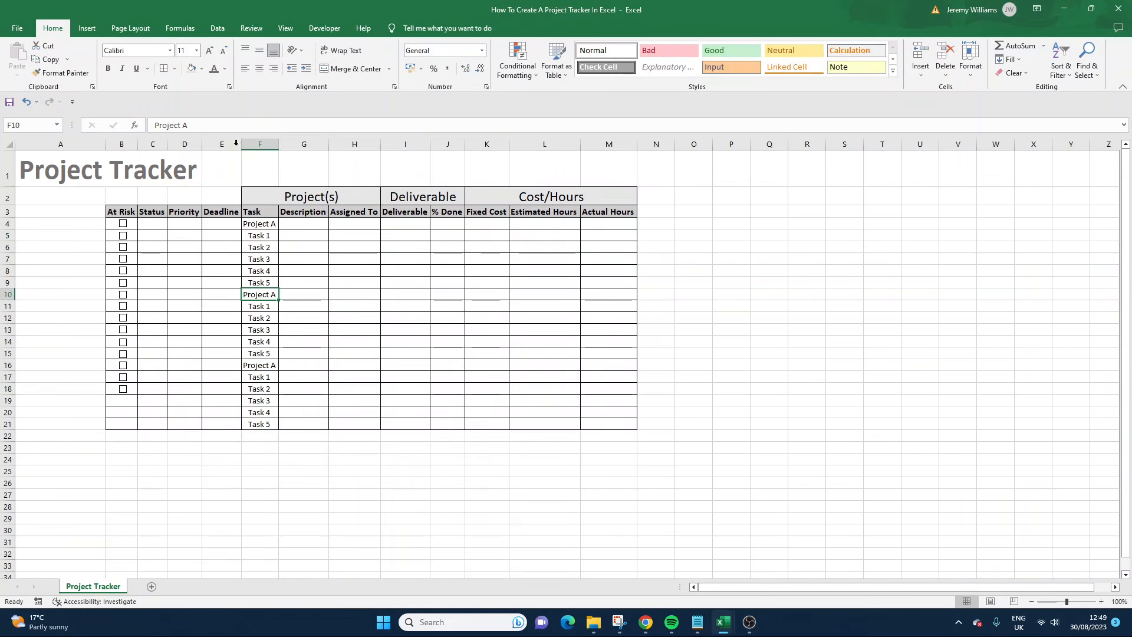
pyautogui.click(225, 122)
pyautogui.press('BackSpace')
pyautogui.write('B')
pyautogui.press('Return')
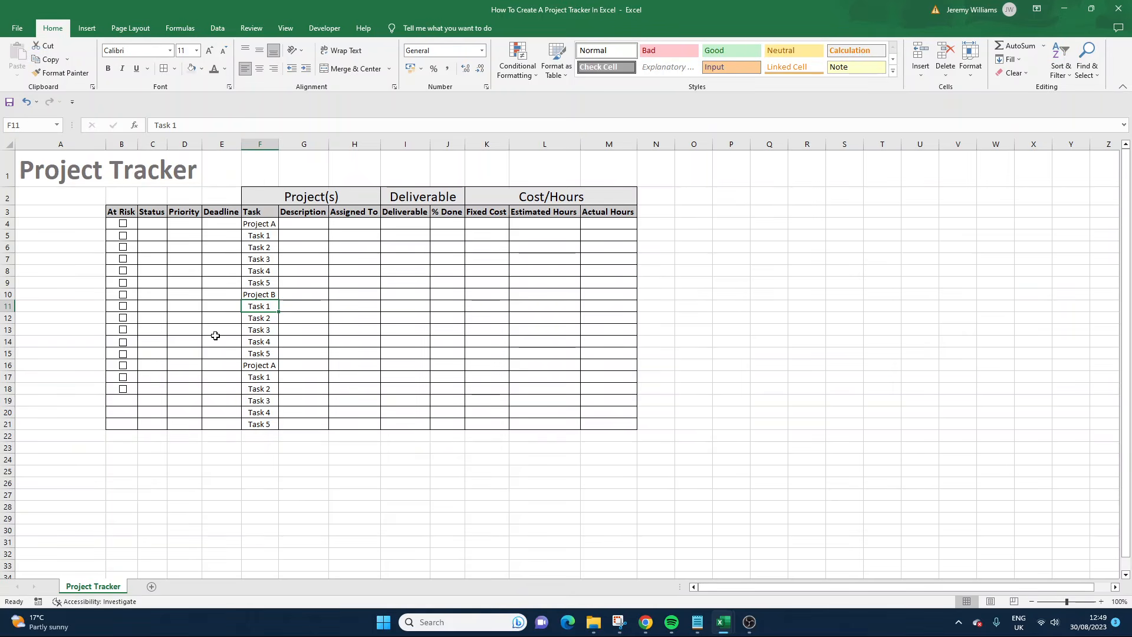
pyautogui.click(259, 364)
pyautogui.click(233, 123)
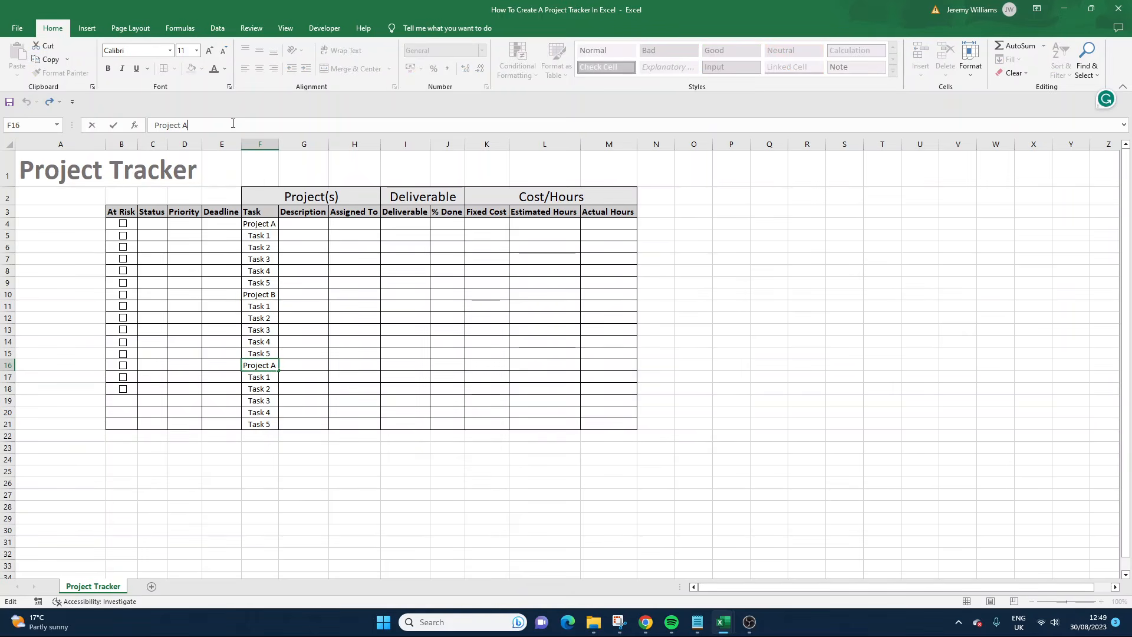
pyautogui.press('BackSpace')
pyautogui.write('C')
pyautogui.press('Return')
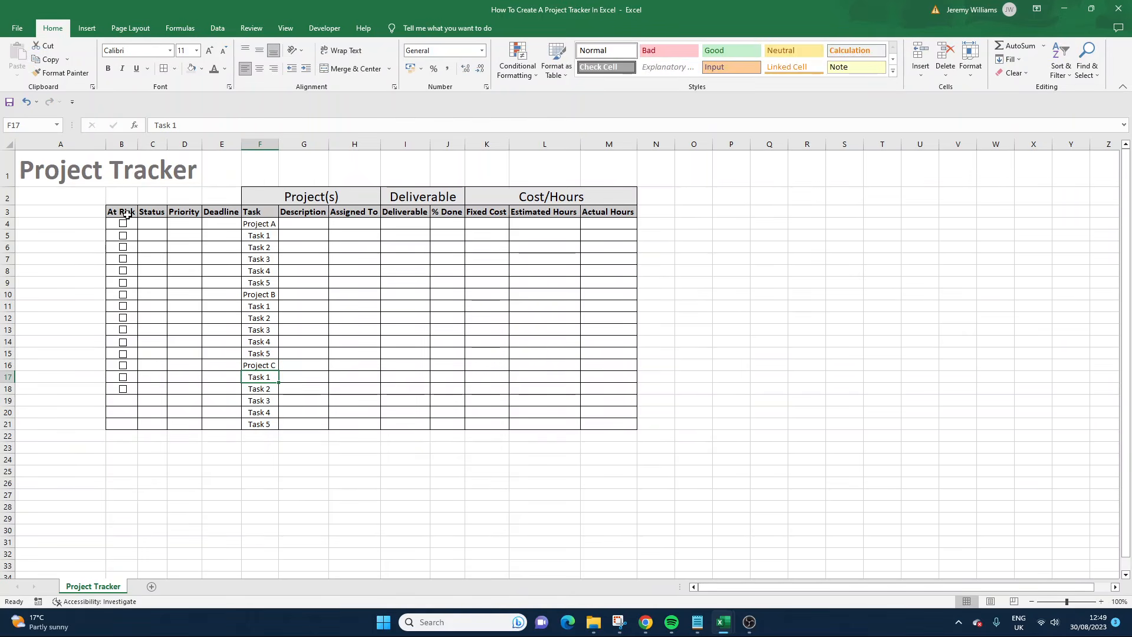
# Step: Copy the At Risk check box from B16 and place copies in cells B19, B20 and B21
pyautogui.rightClick(122, 365)
pyautogui.click(145, 388)
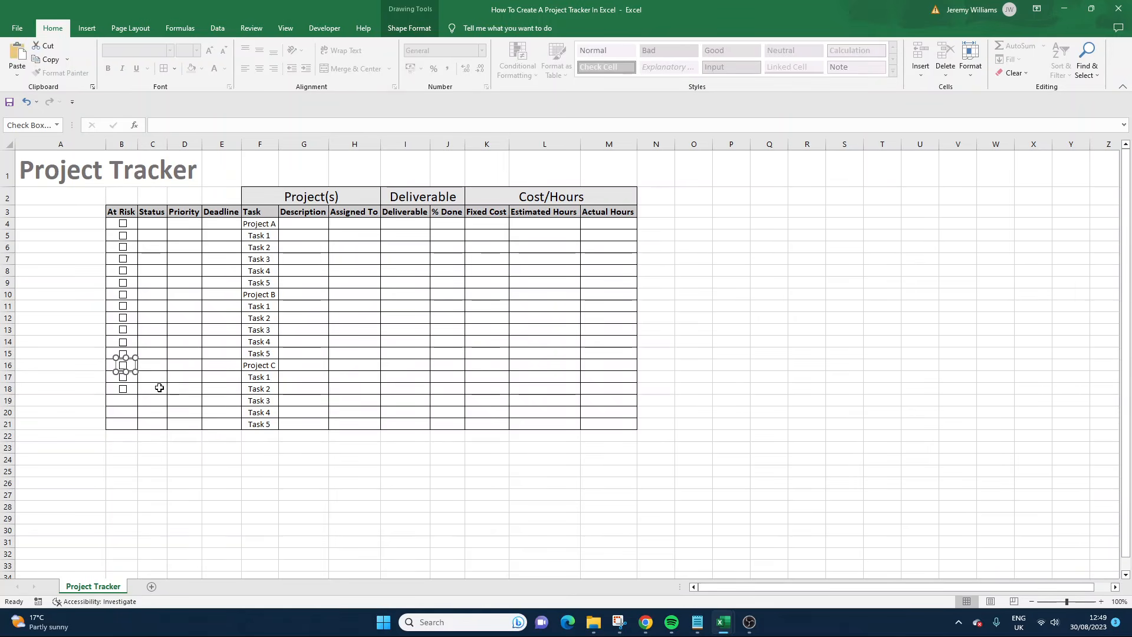
pyautogui.hotkey('ctrl', 'v')
pyautogui.moveTo(136, 376); pyautogui.dragTo(125, 400)
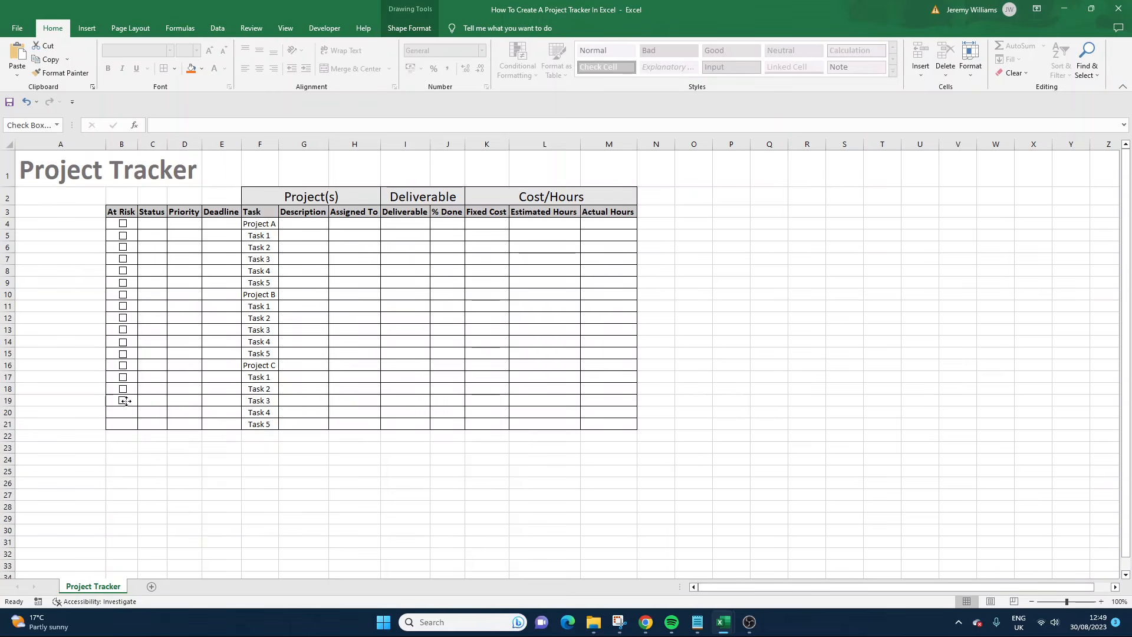
pyautogui.hotkey('ctrl', 'v')
pyautogui.moveTo(131, 379); pyautogui.dragTo(121, 422)
pyautogui.hotkey('ctrl', 'v')
pyautogui.click(188, 448)
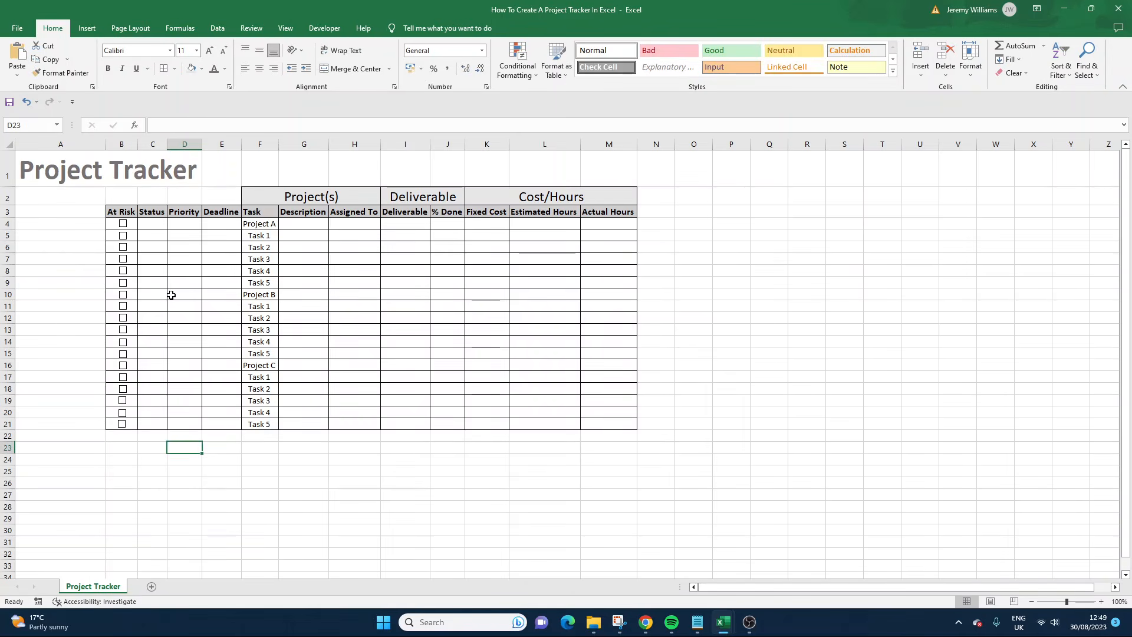
# Step: Fill the Project A row, cells B4 to M4, with the light gray theme color
pyautogui.click(298, 318)
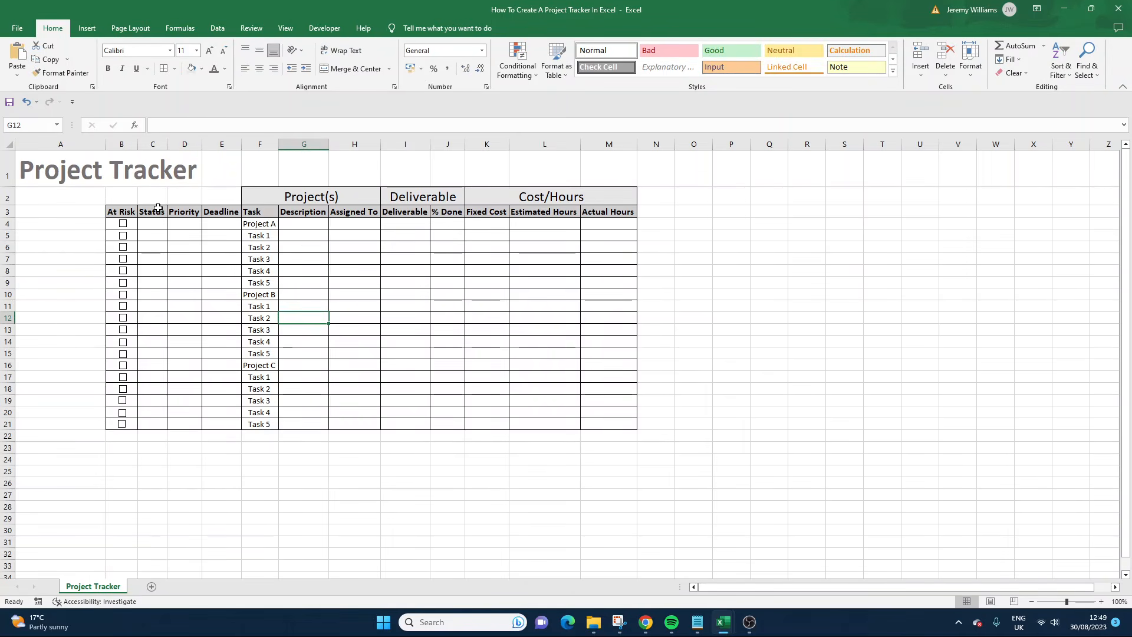
pyautogui.moveTo(609, 223); pyautogui.dragTo(123, 226)
pyautogui.click(226, 69)
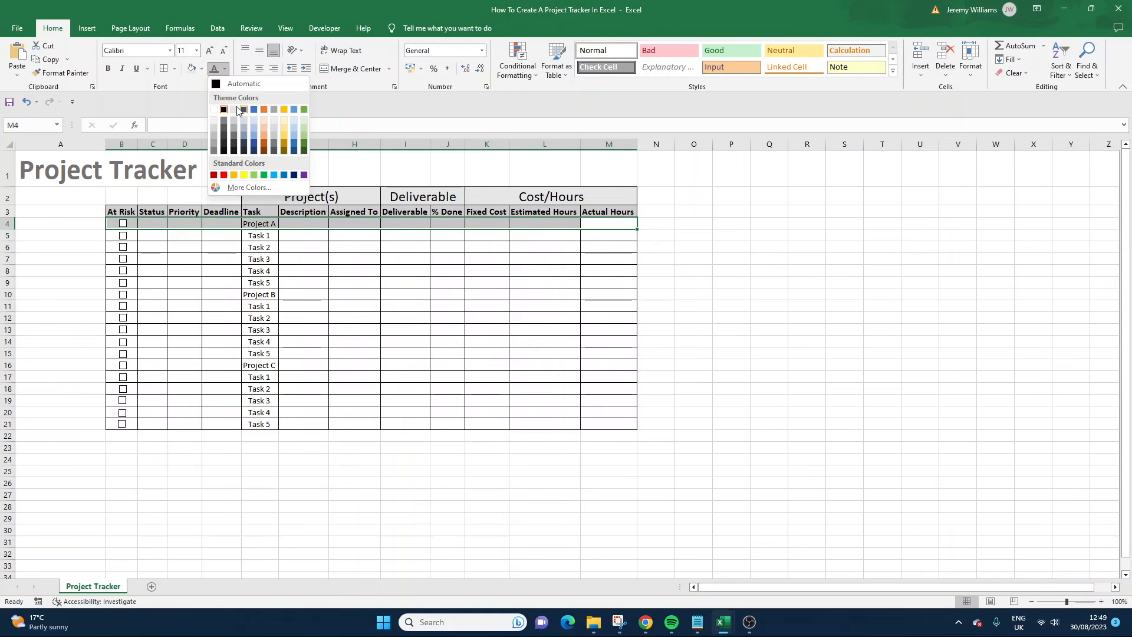
pyautogui.click(202, 71)
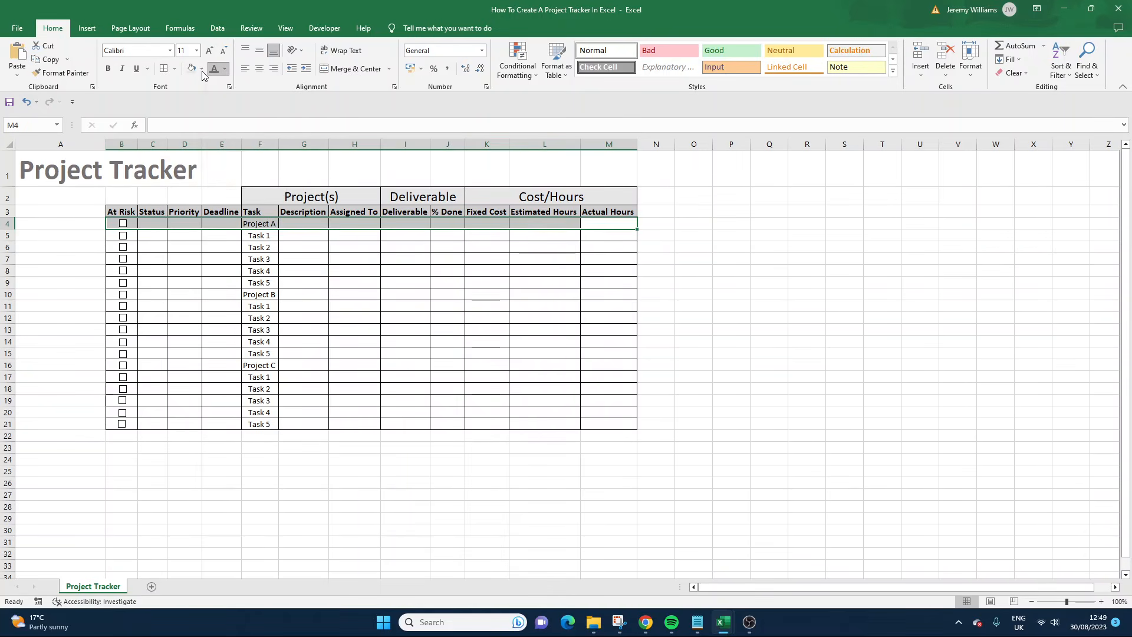
pyautogui.click(203, 72)
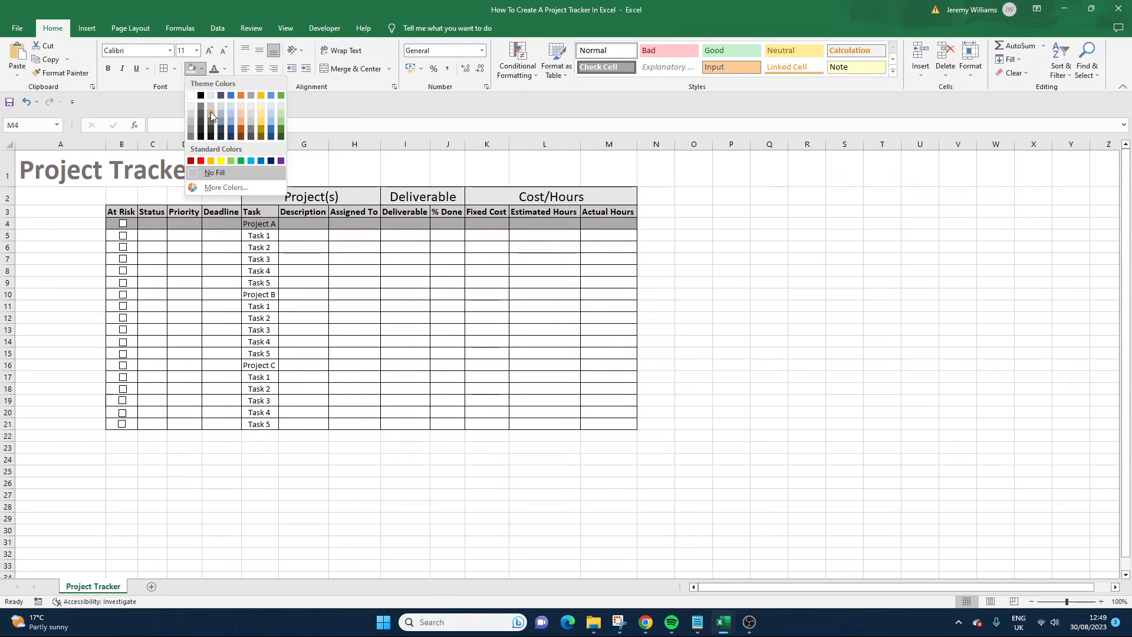
pyautogui.click(212, 96)
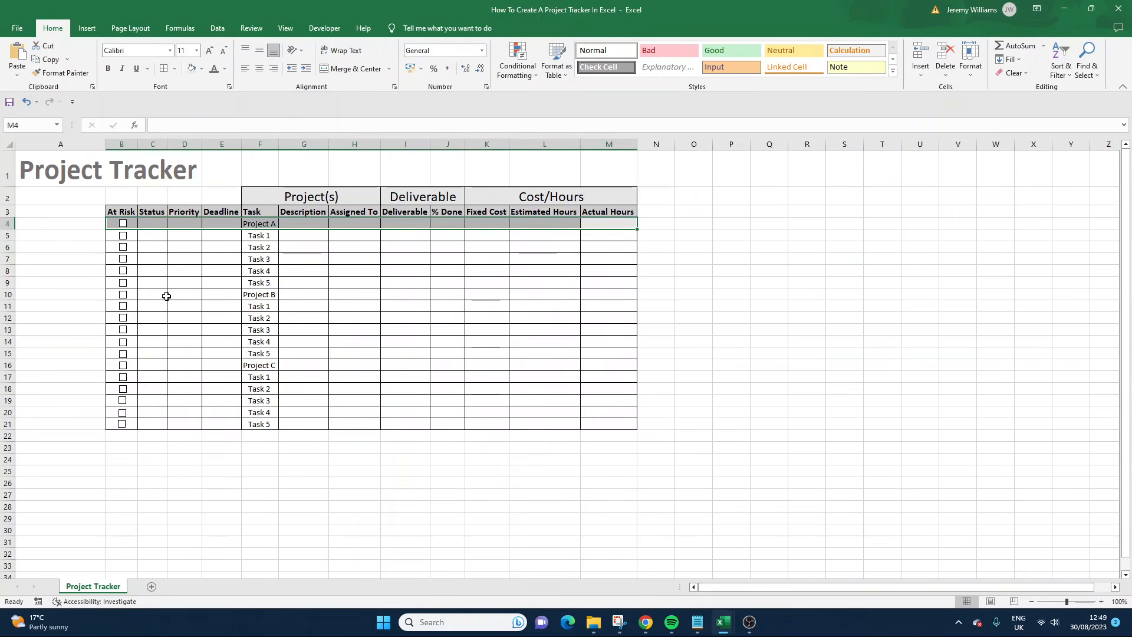
# Step: Copy the Project A row's formatting onto the Project B row (B10 to M10) and the Project C row (B16 to M16)
pyautogui.click(61, 73)
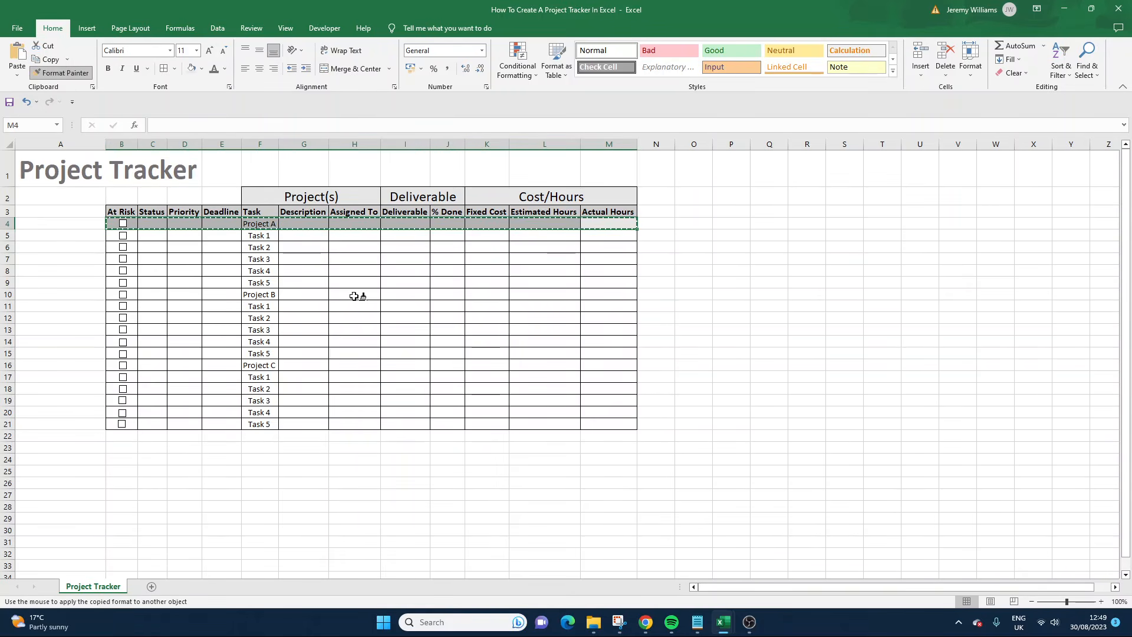
pyautogui.moveTo(607, 294); pyautogui.dragTo(121, 294)
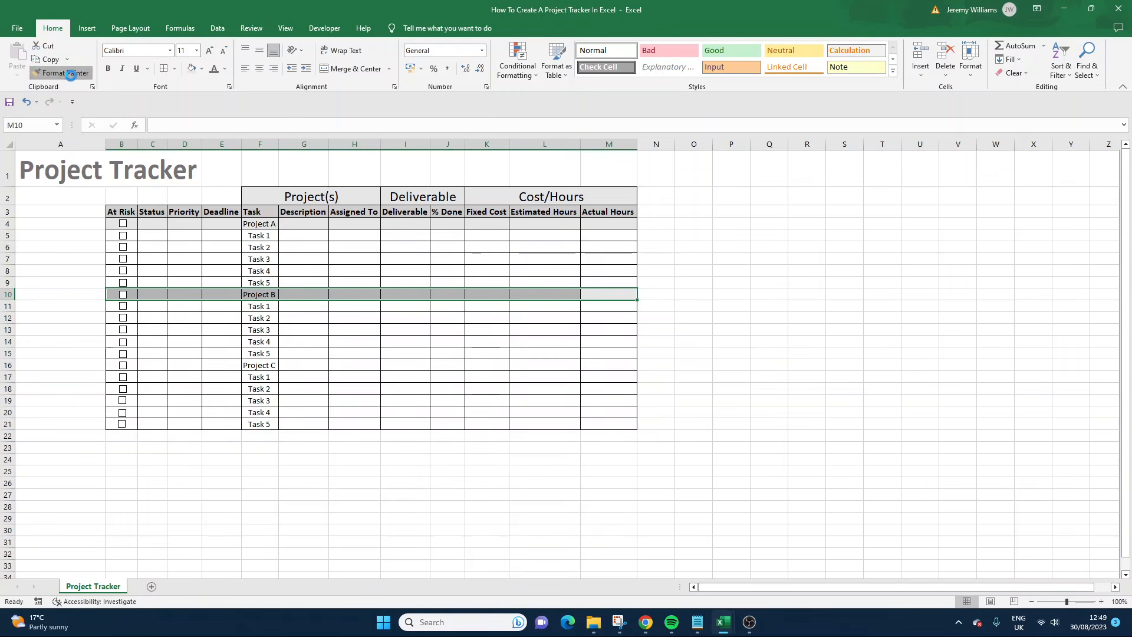
pyautogui.click(70, 75)
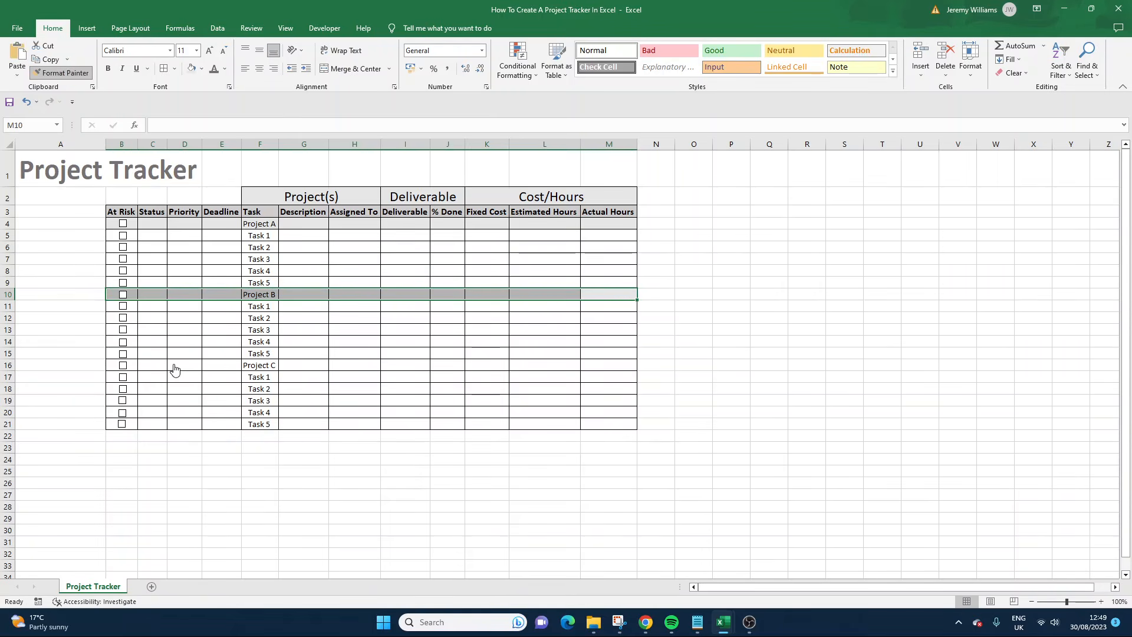
pyautogui.moveTo(175, 370); pyautogui.dragTo(592, 365)
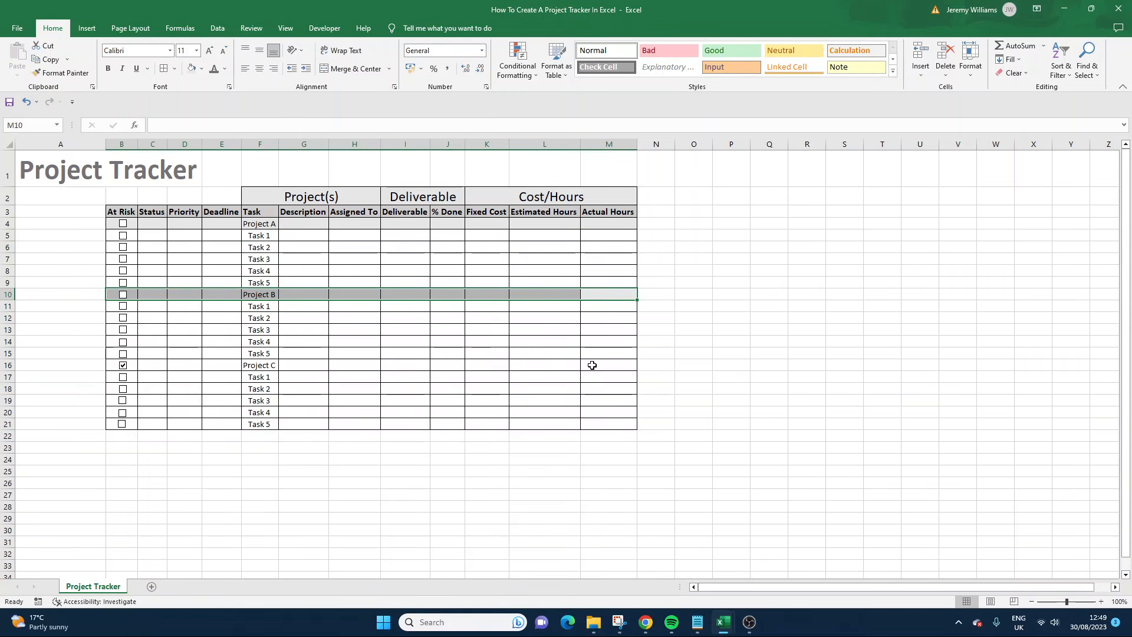
pyautogui.click(61, 73)
pyautogui.moveTo(613, 364); pyautogui.dragTo(121, 365)
pyautogui.click(301, 459)
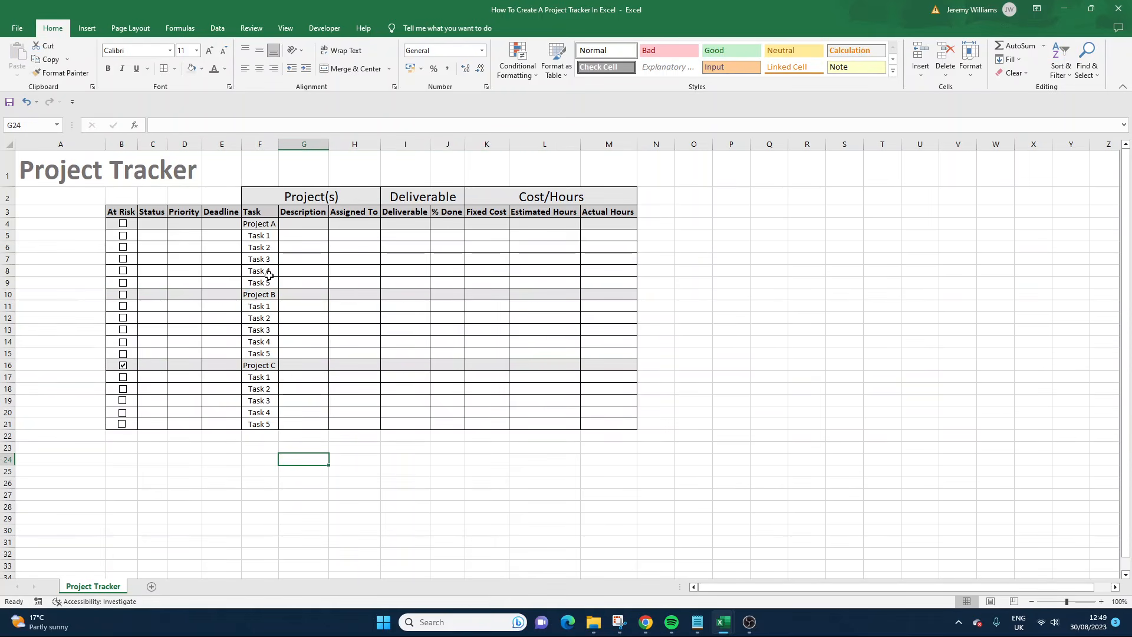
# Step: Make the project names in cells F4, F10 and F16 bold
pyautogui.click(259, 224)
pyautogui.click(108, 69)
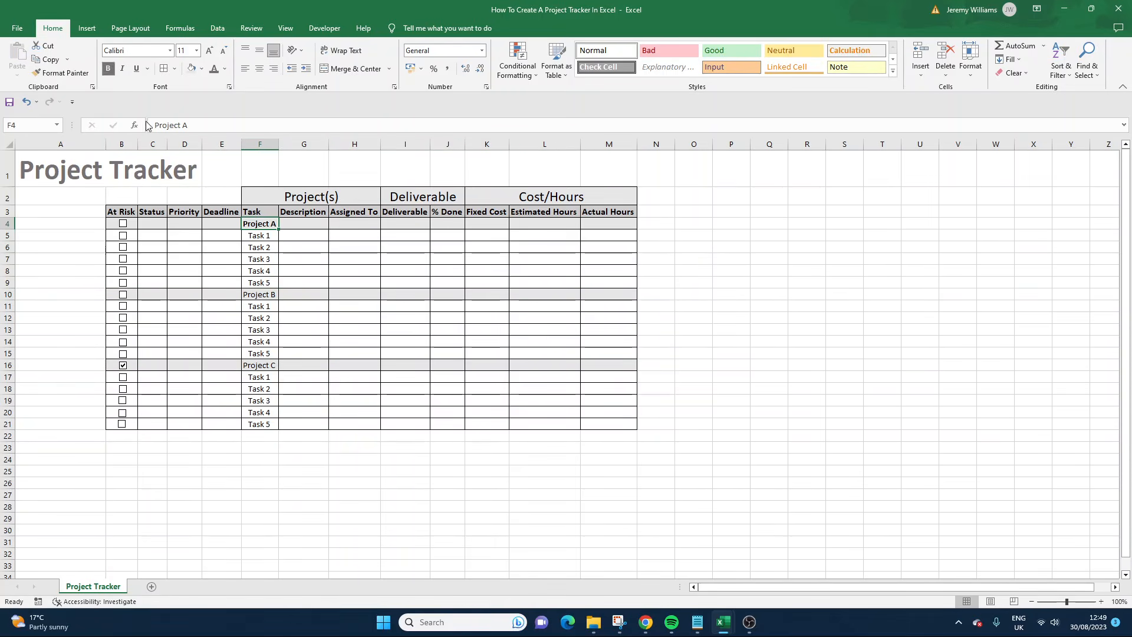
pyautogui.click(271, 291)
pyautogui.hotkey('ctrl', 'b')
pyautogui.click(257, 367)
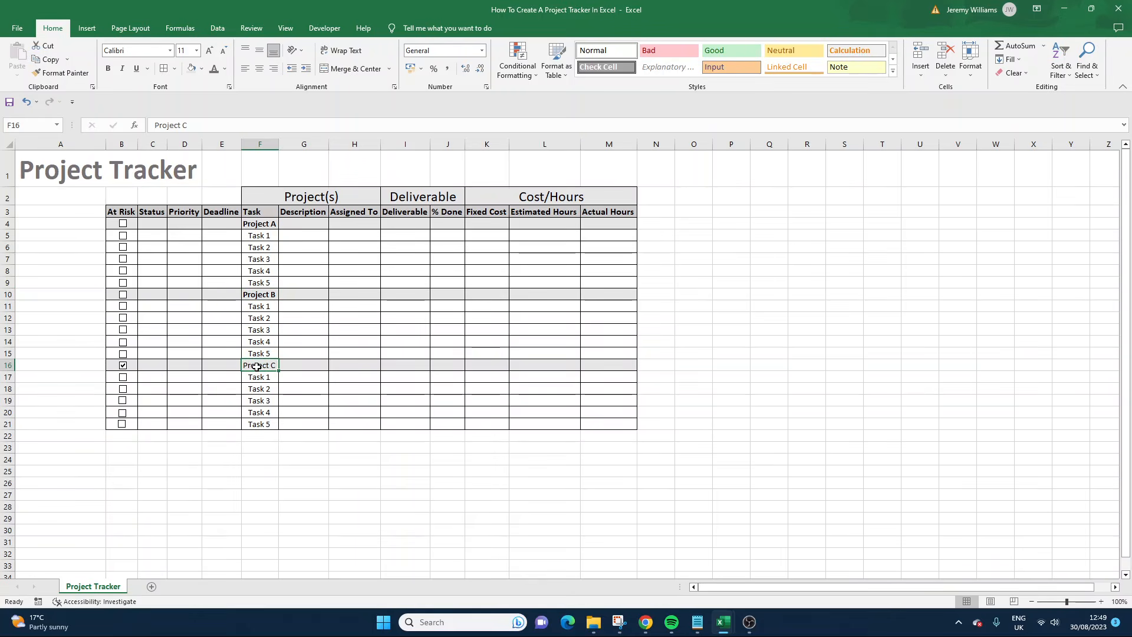
pyautogui.click(108, 69)
pyautogui.click(505, 435)
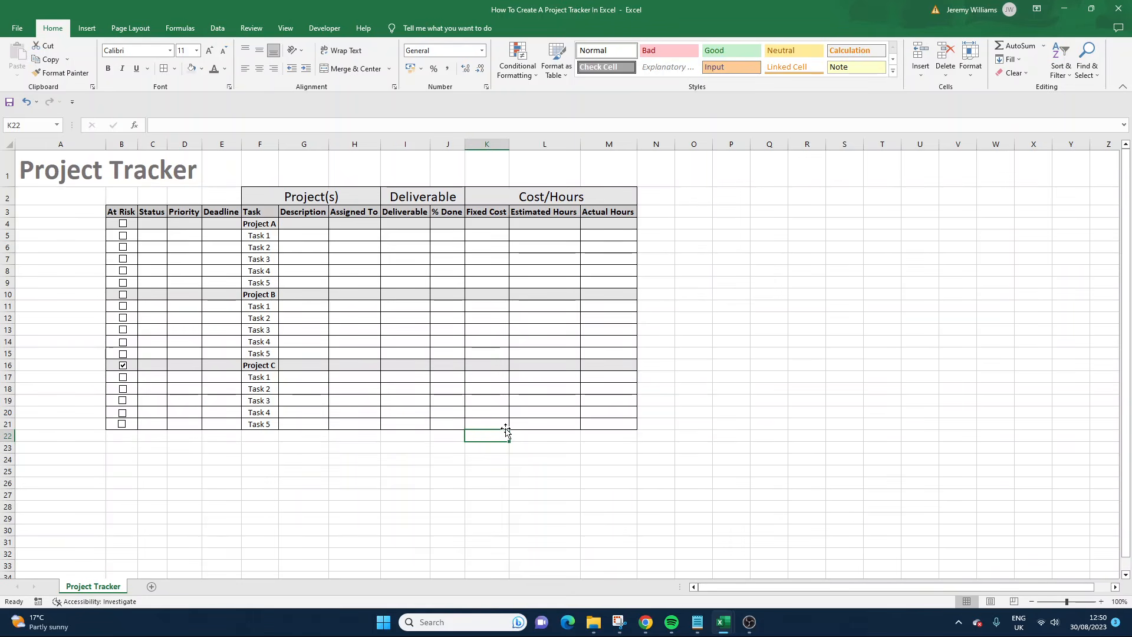
pyautogui.click(90, 214)
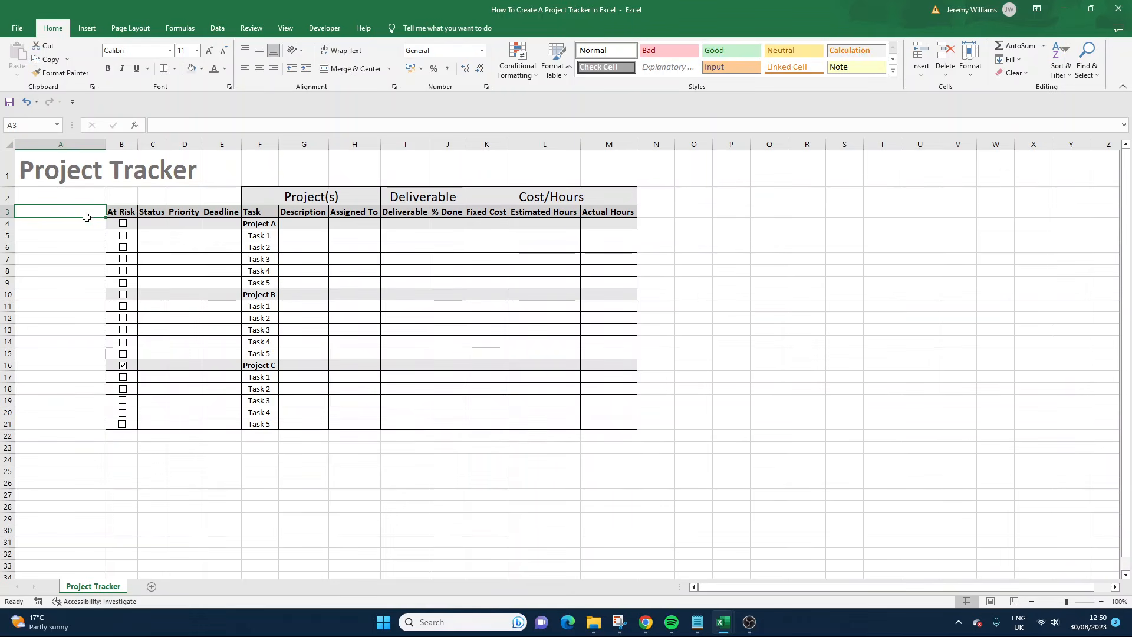
pyautogui.scroll(-3, 115, 306)
pyautogui.scroll(3, 114, 303)
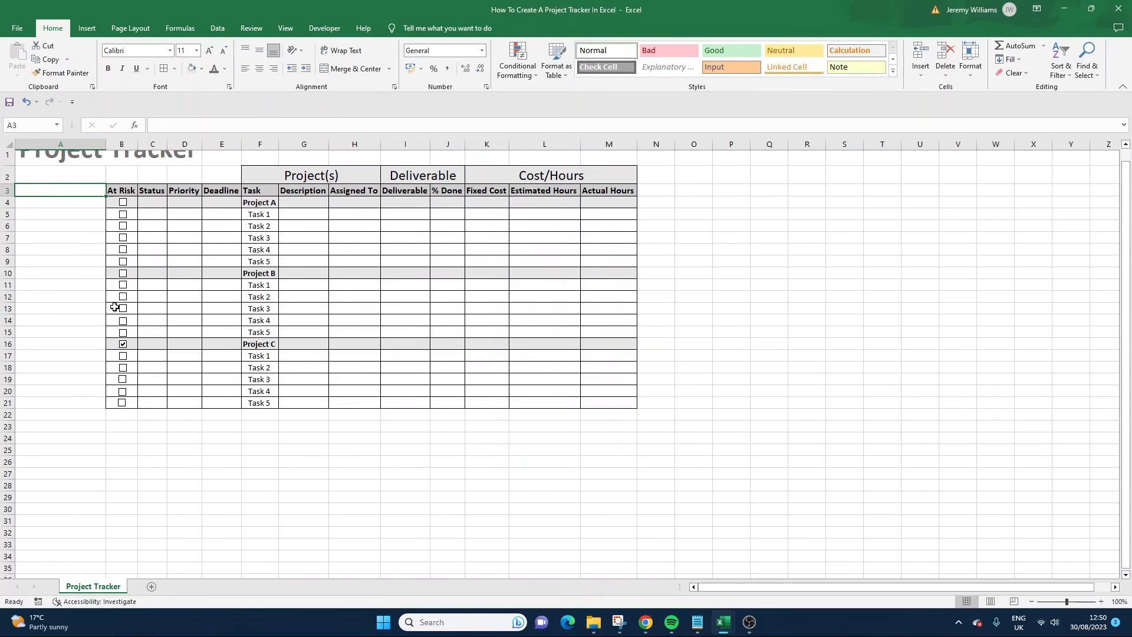
pyautogui.moveTo(600, 211); pyautogui.dragTo(24, 174)
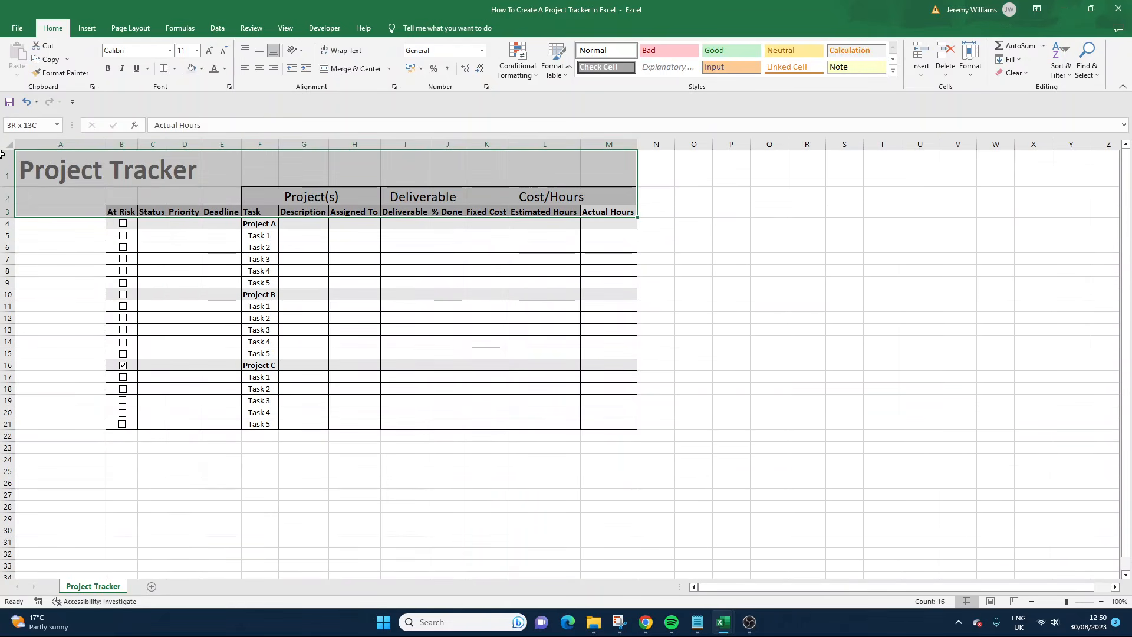
pyautogui.click(222, 494)
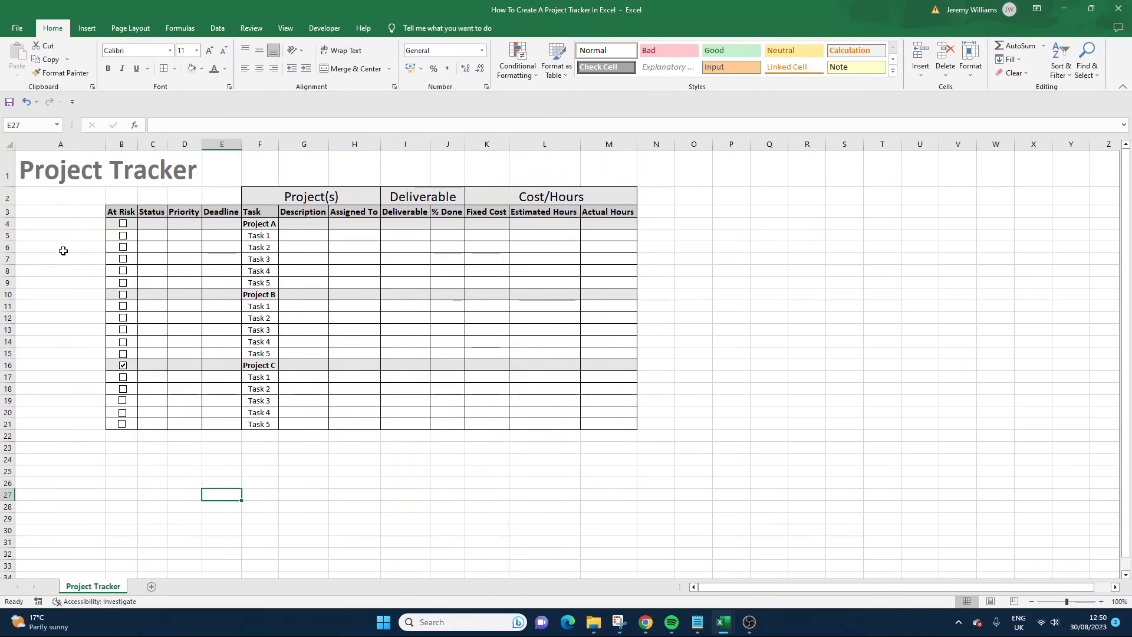
# Step: Freeze the panes above row 4 so the title and heading rows 1 to 3 stay in place while scrolling
pyautogui.click(5, 227)
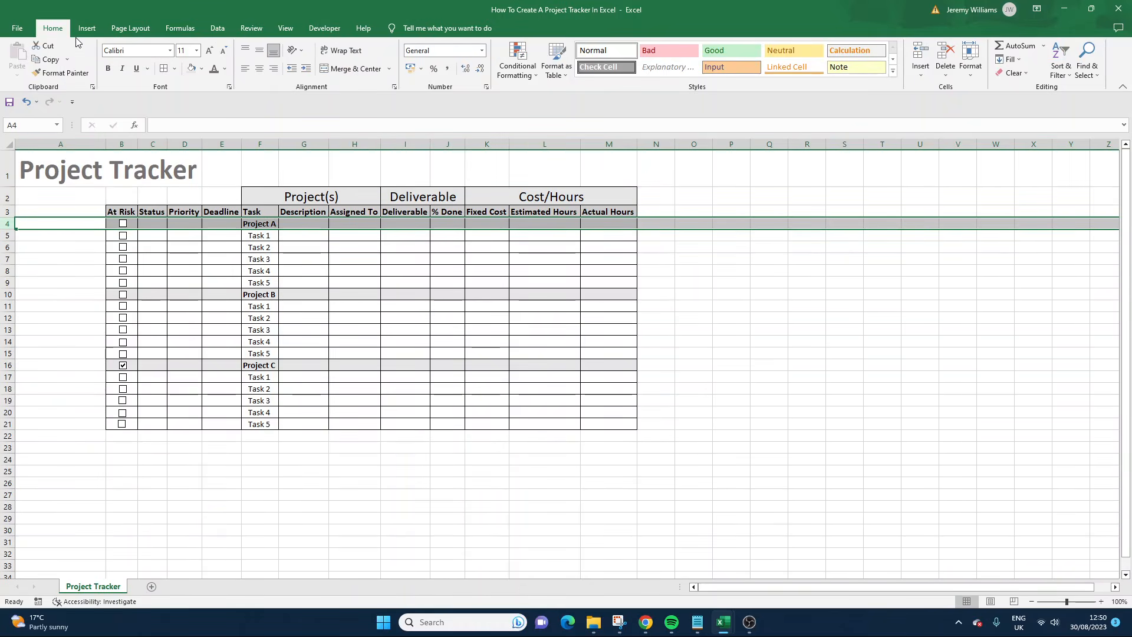
pyautogui.click(123, 27)
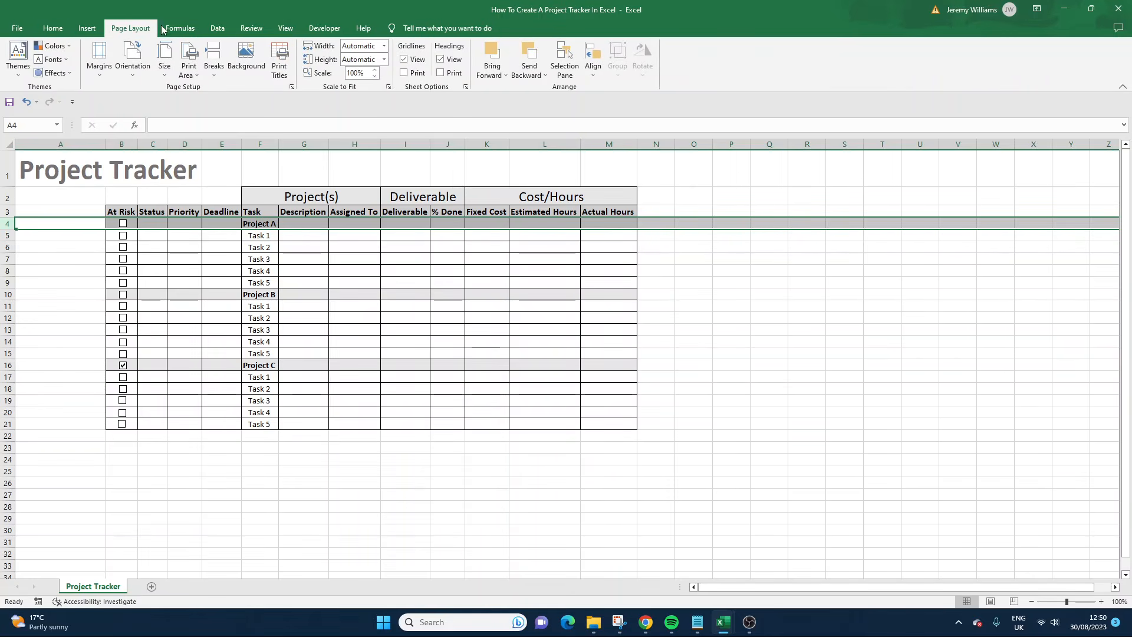
pyautogui.click(246, 31)
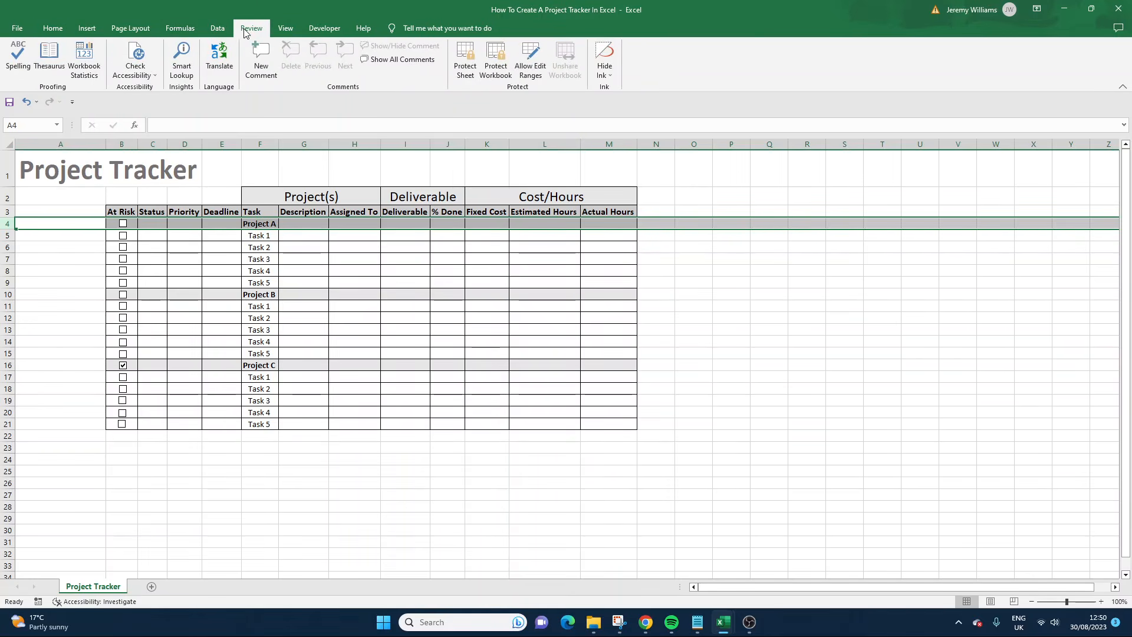
pyautogui.click(280, 31)
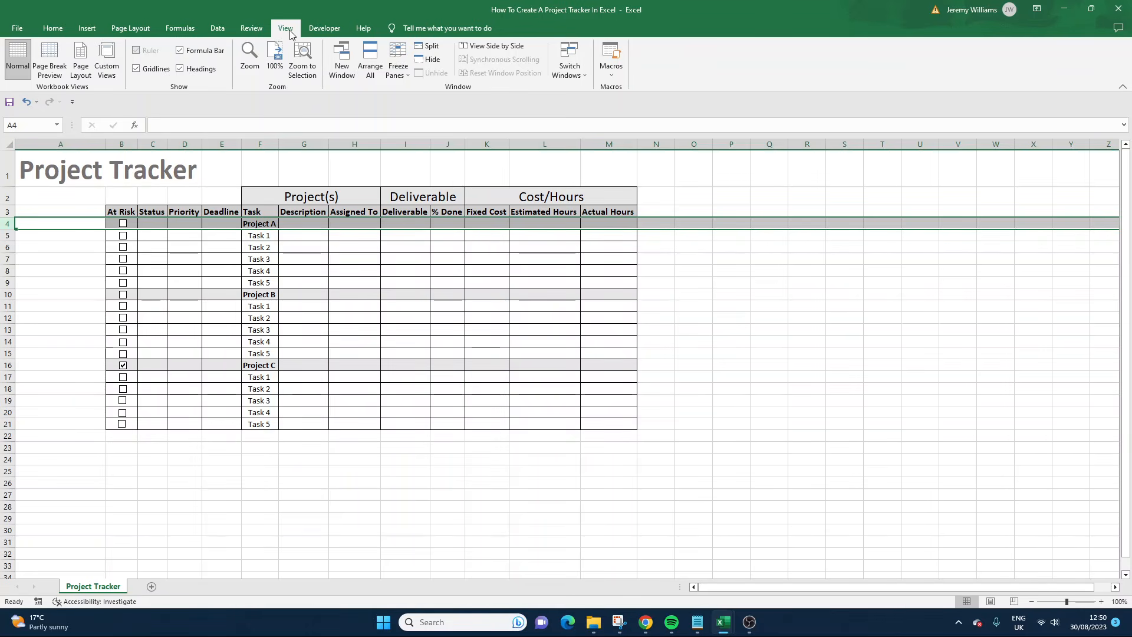
pyautogui.click(391, 79)
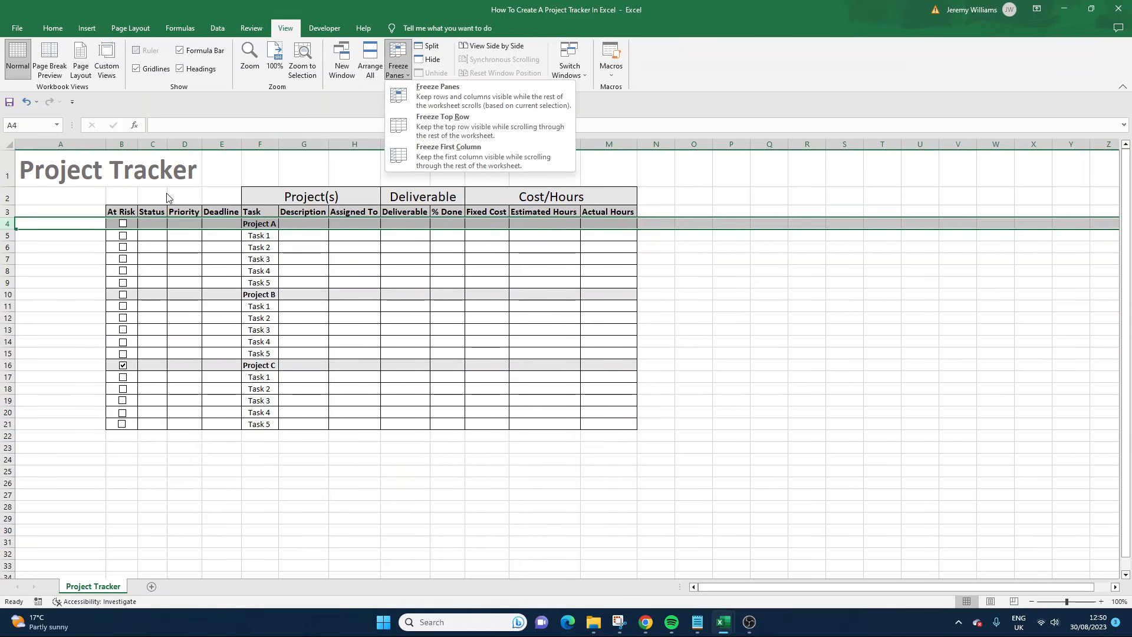
pyautogui.click(437, 94)
pyautogui.click(79, 279)
pyautogui.scroll(-20, 79, 281)
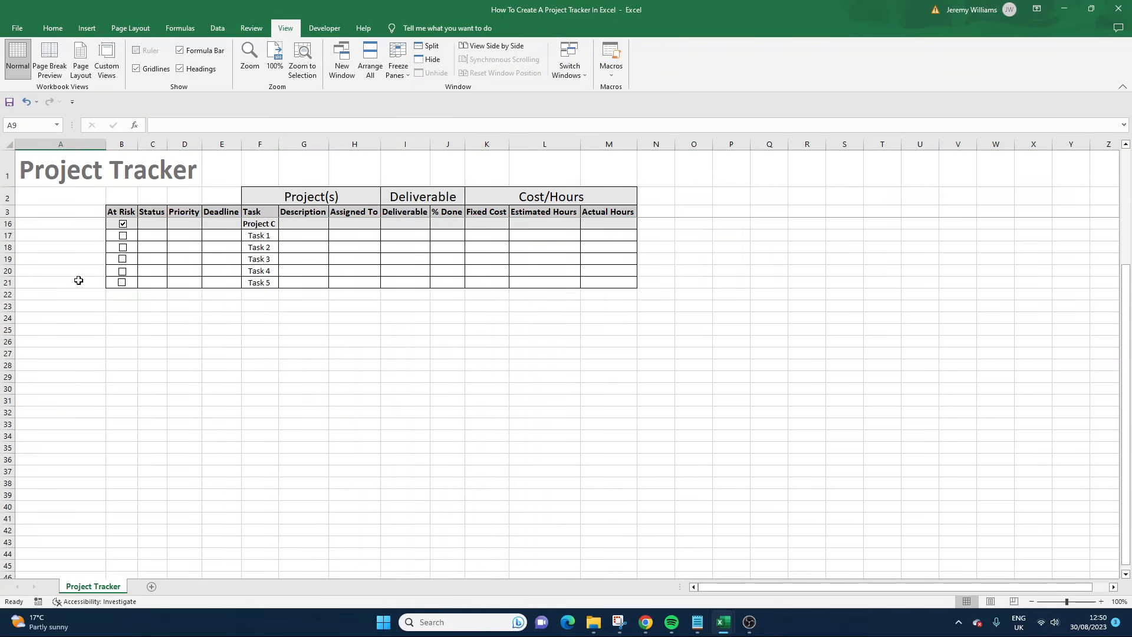
pyautogui.scroll(-10, 78, 280)
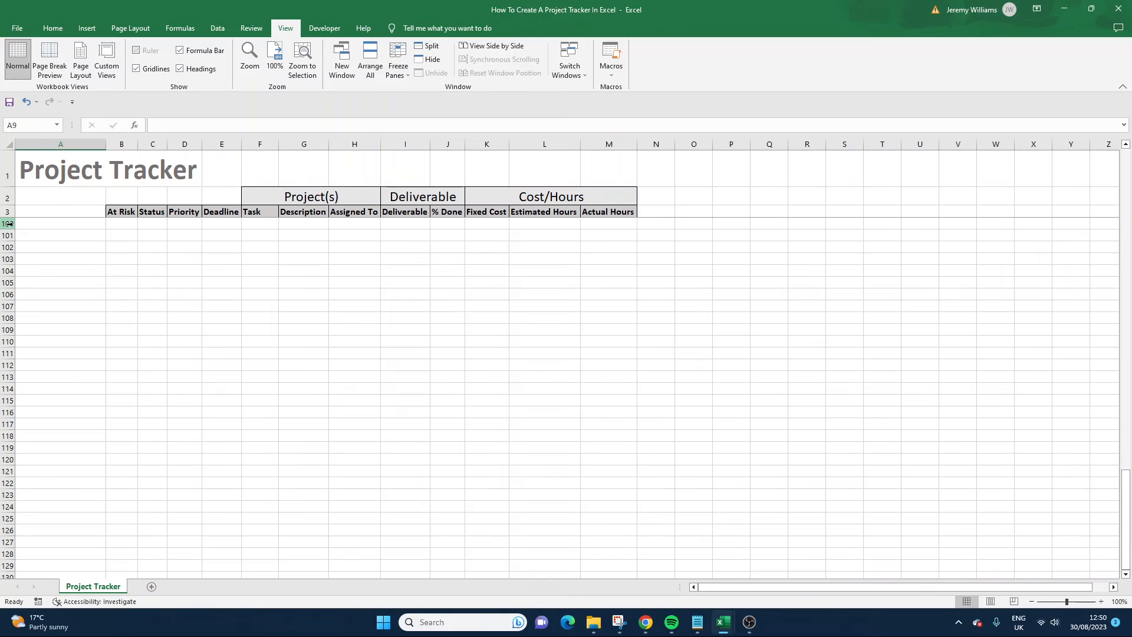
pyautogui.scroll(-9, 152, 275)
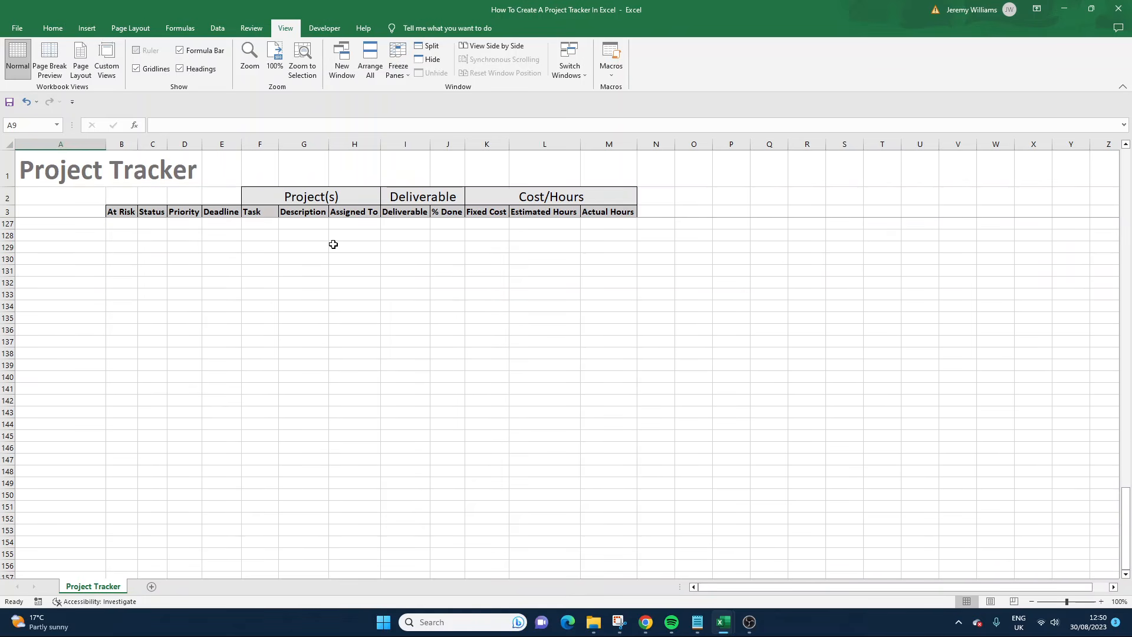
pyautogui.scroll(20, 330, 308)
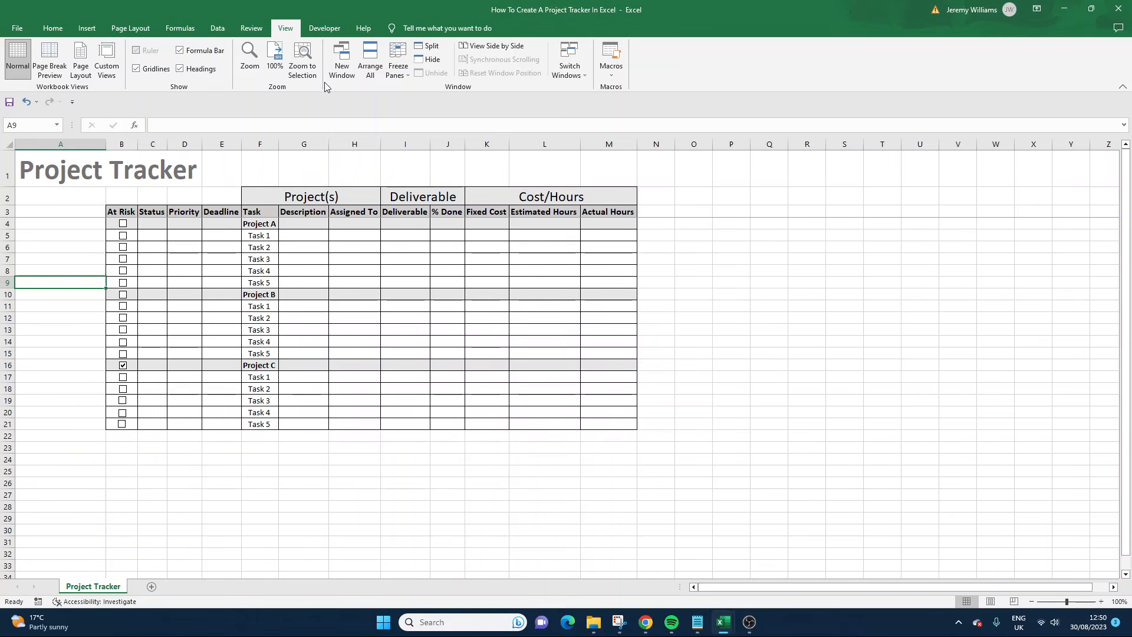
pyautogui.click(393, 75)
pyautogui.click(306, 290)
pyautogui.click(695, 246)
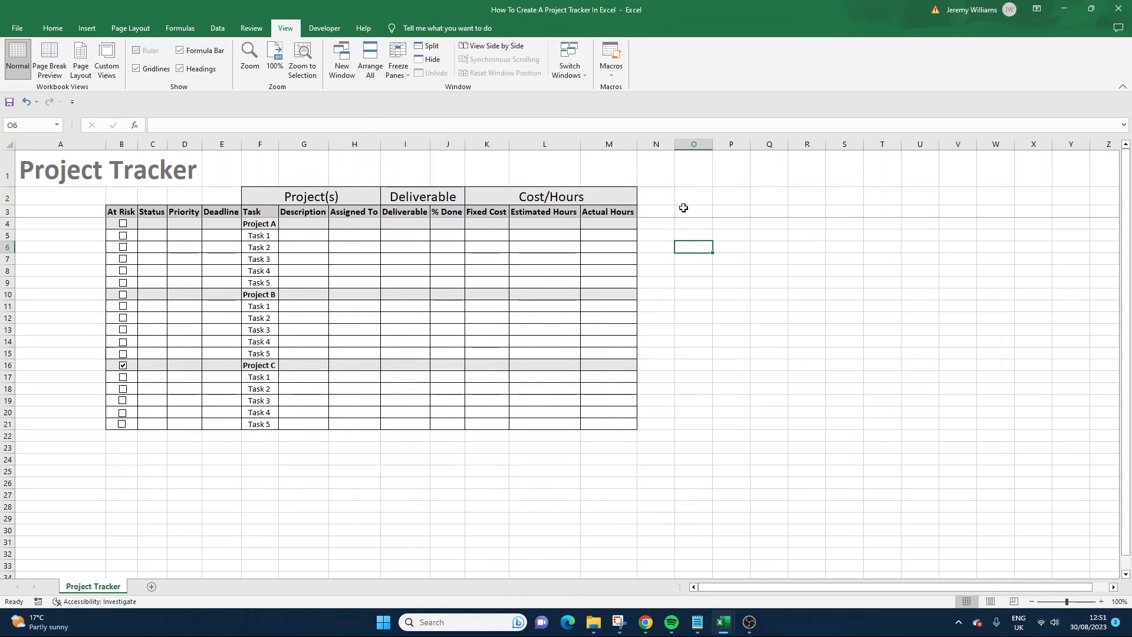
pyautogui.click(704, 219)
pyautogui.click(222, 236)
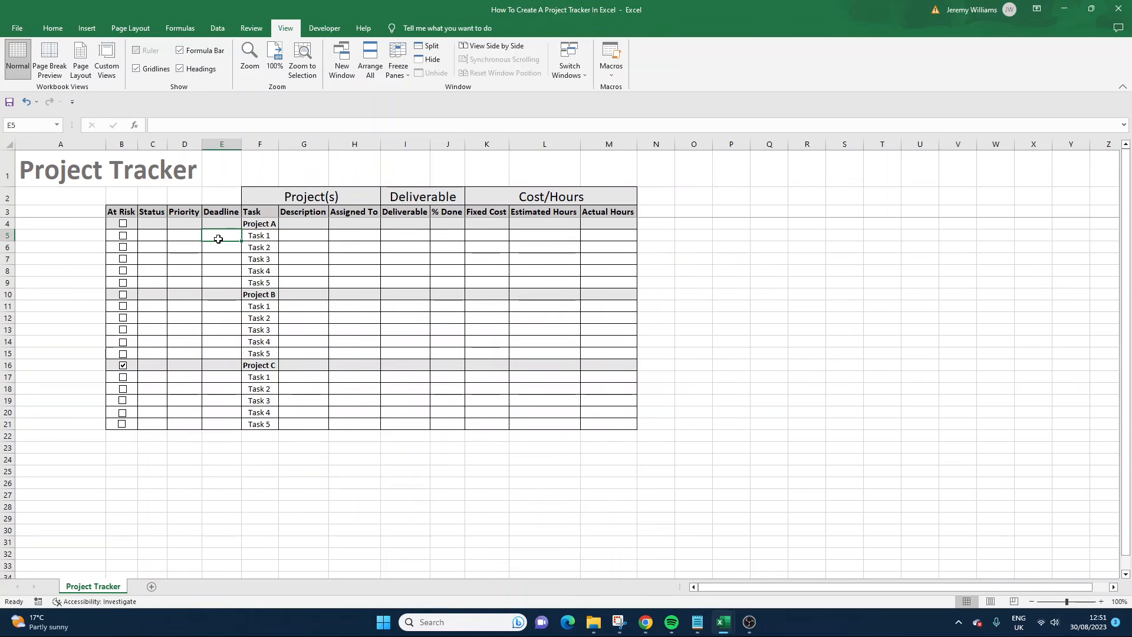
pyautogui.click(183, 235)
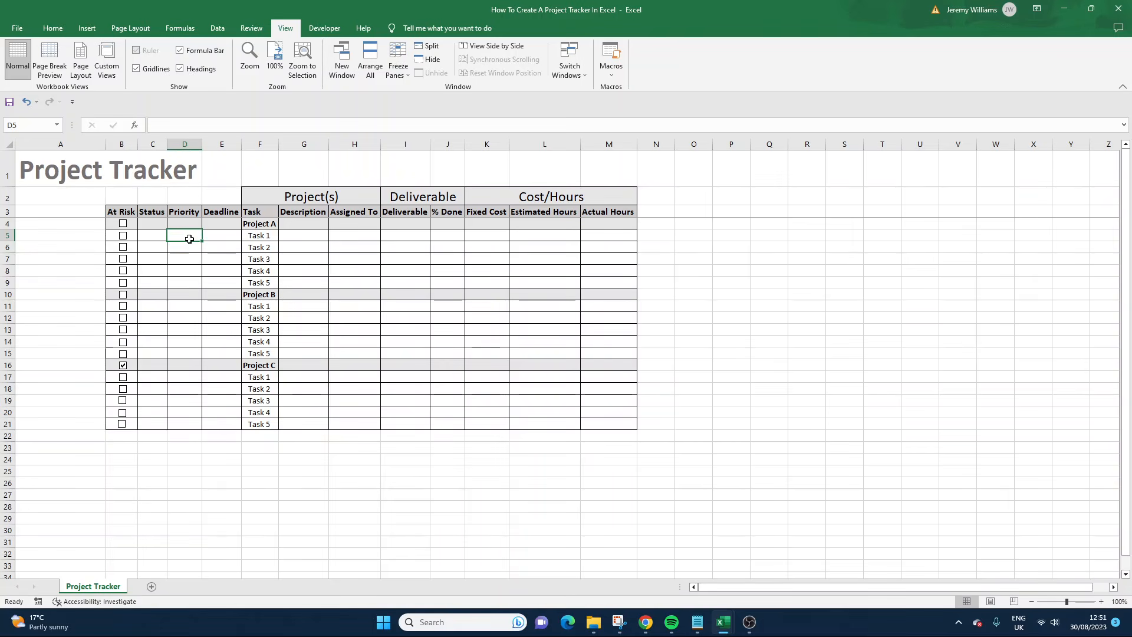
pyautogui.click(164, 235)
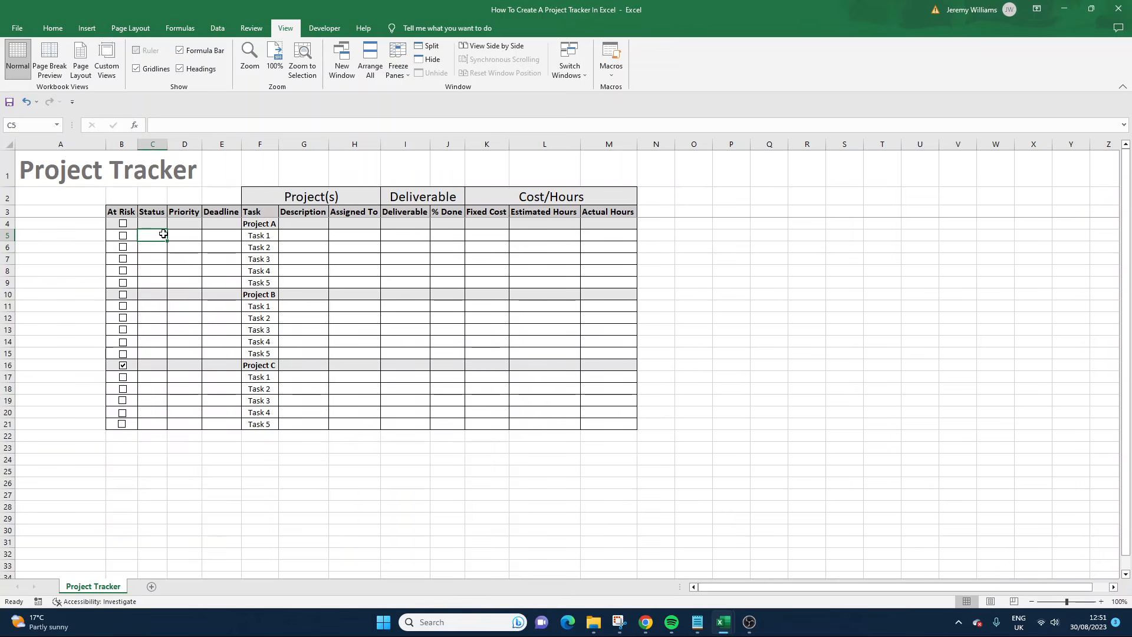
# Step: Enter the heading Status in cell O5 and the heading Priority in cell P5, beside the tracker table
pyautogui.click(702, 234)
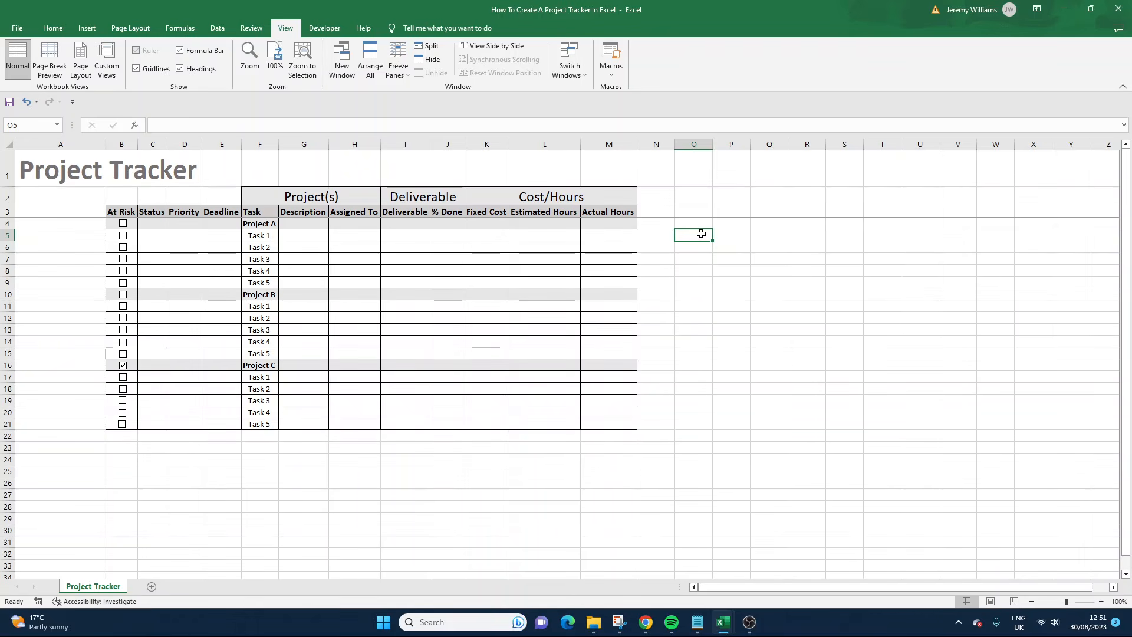
pyautogui.write('Status')
pyautogui.press('Tab')
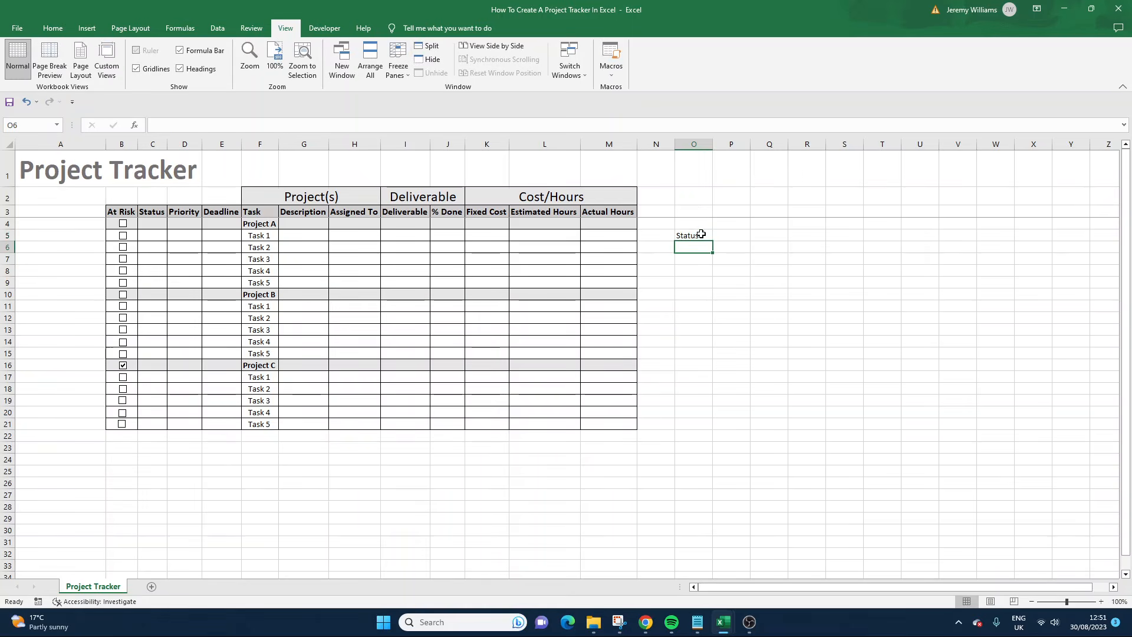
pyautogui.write('Priority')
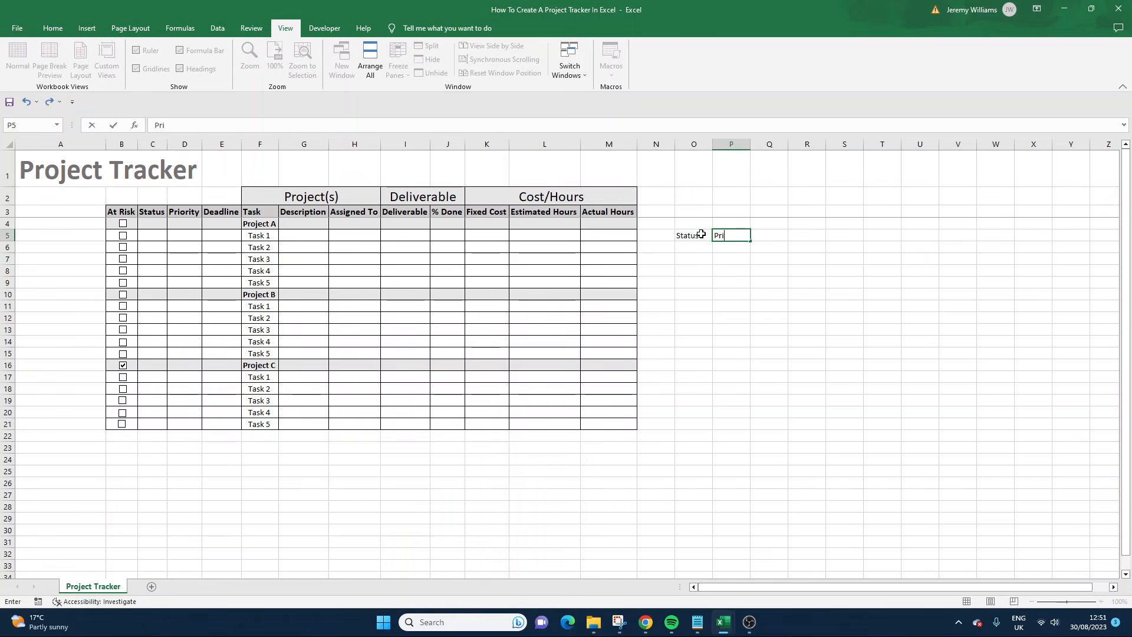
pyautogui.press('Return')
# Step: Enter Not Started and In Progress in cells O6 and O7 under the Status heading beside the tracker
pyautogui.click(689, 247)
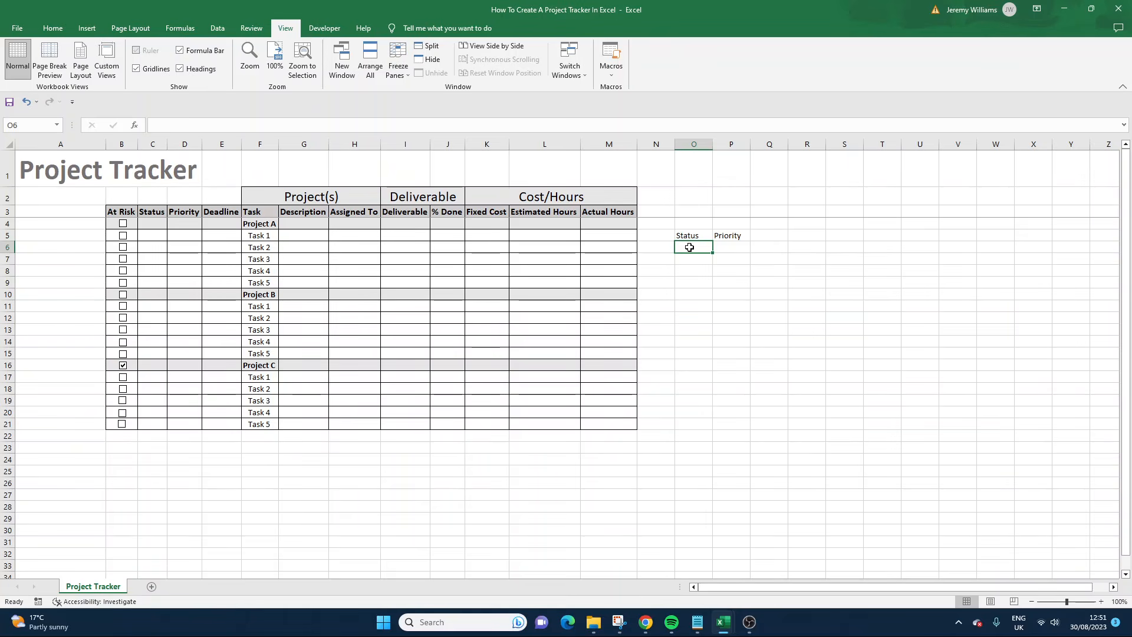
pyautogui.write('Not Started')
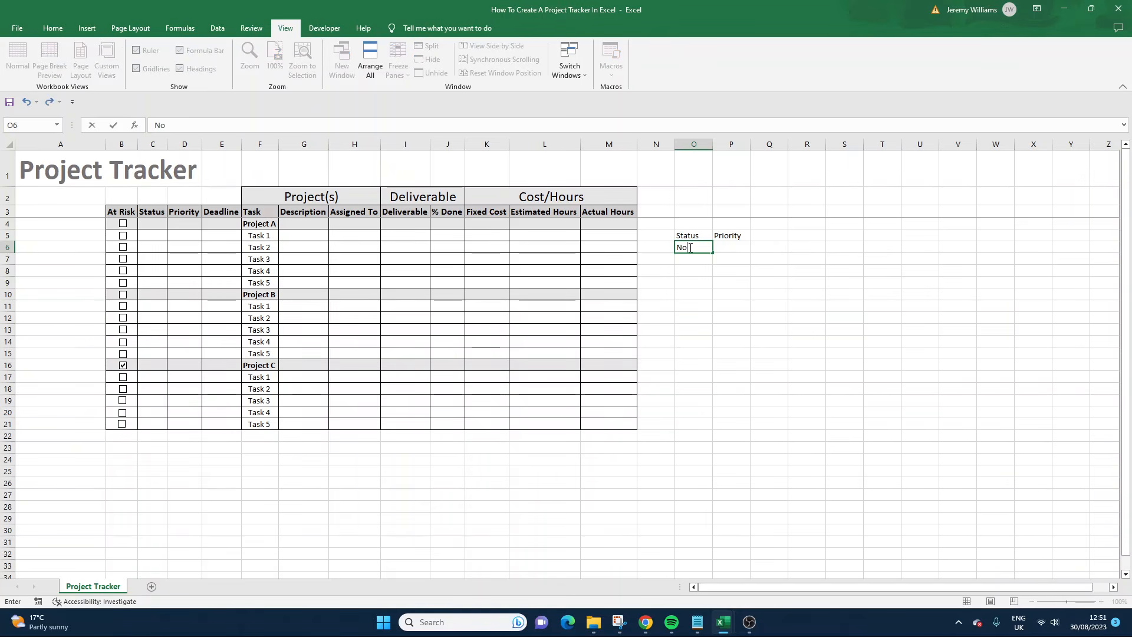
pyautogui.press('Return')
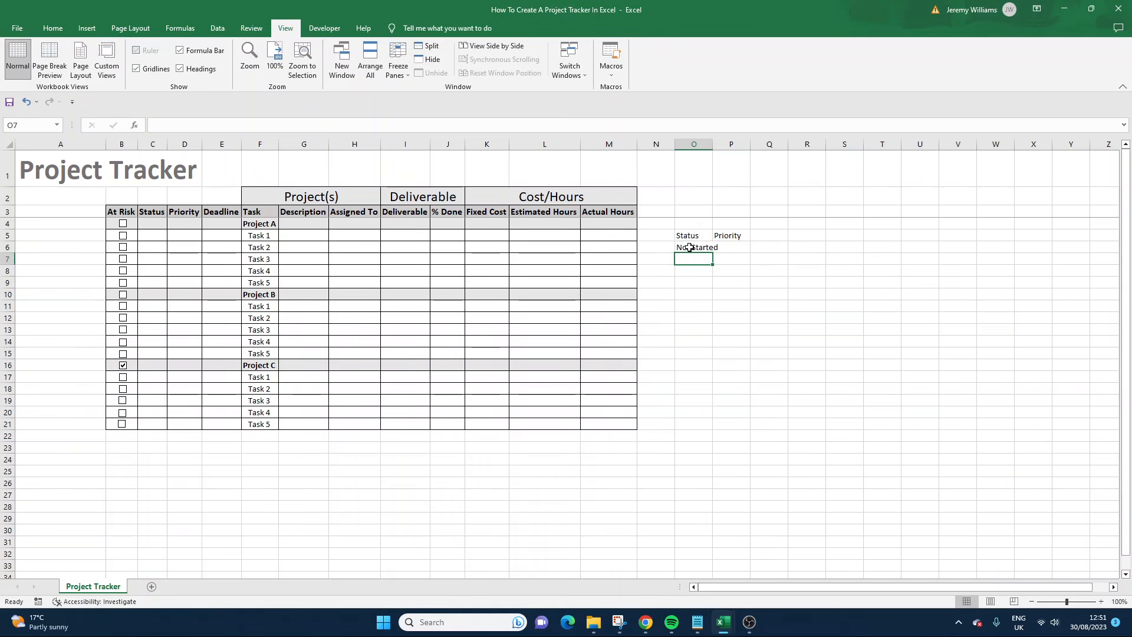
pyautogui.write('In Progress')
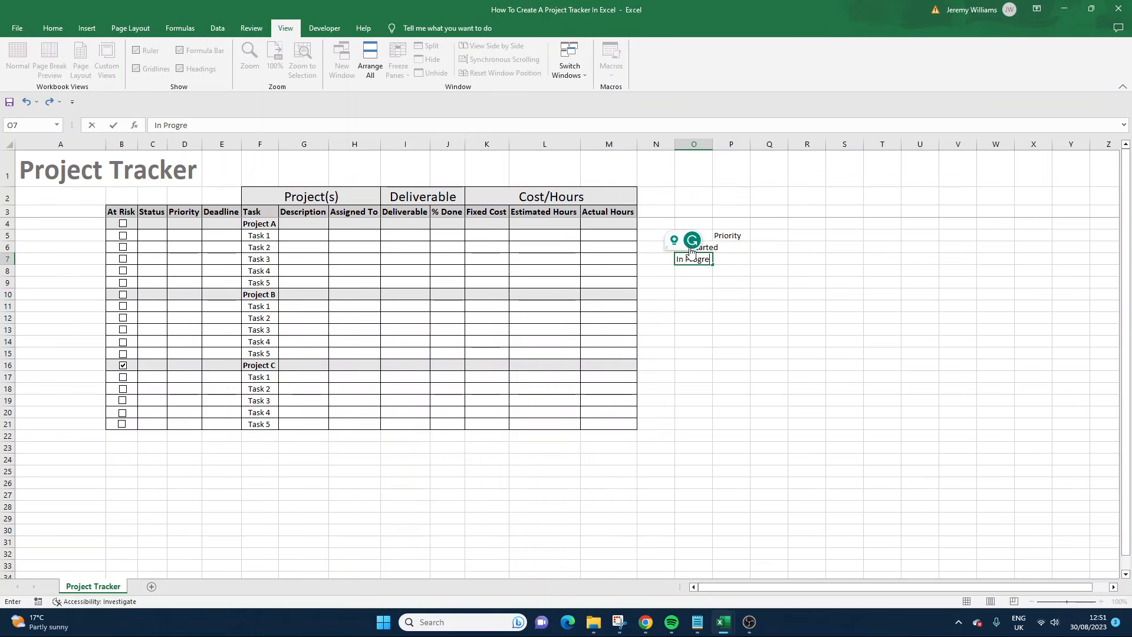
pyautogui.press('Return')
pyautogui.moveTo(696, 247); pyautogui.dragTo(701, 264)
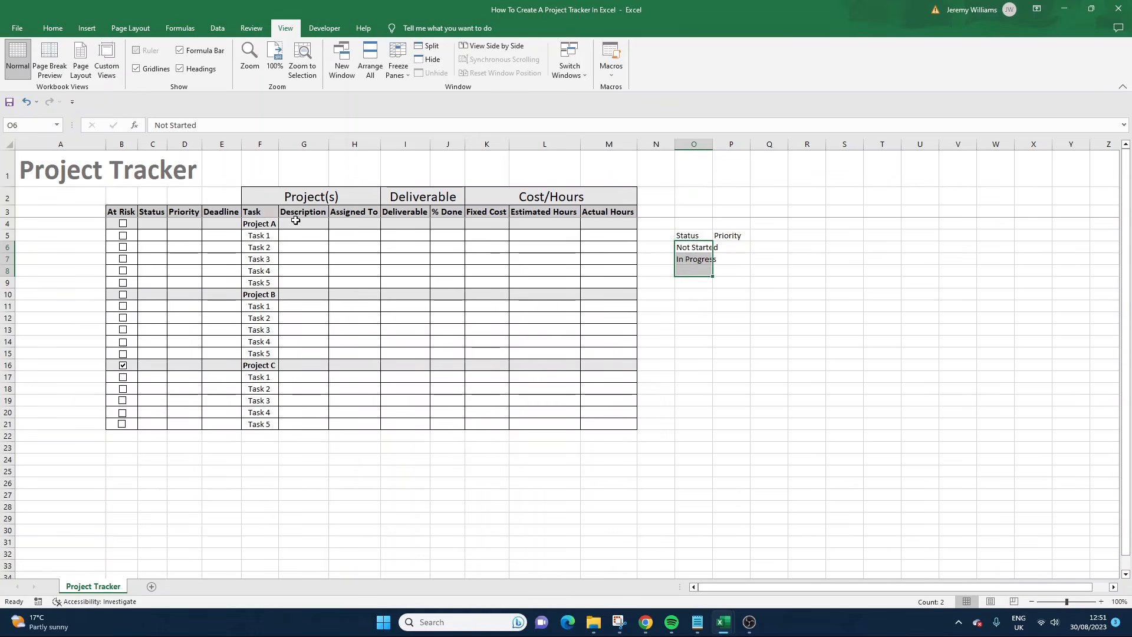
pyautogui.click(267, 219)
pyautogui.press('Down')
pyautogui.press('Down')
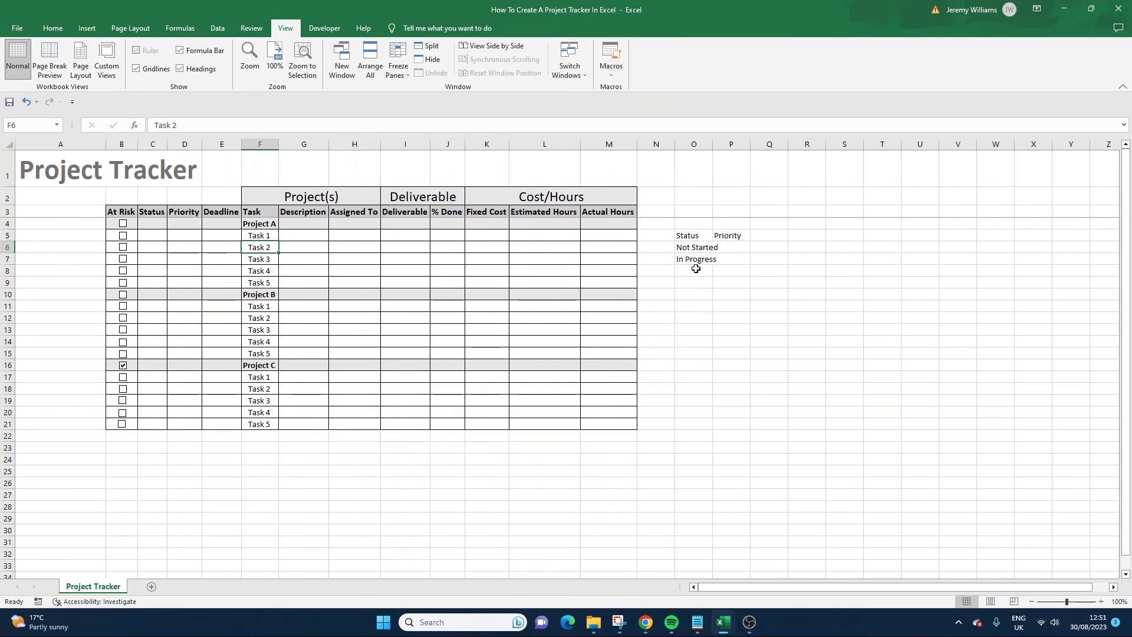
# Step: Continue the status list with On Hold, Complete and Overdue in cells O8 to O10
pyautogui.click(696, 269)
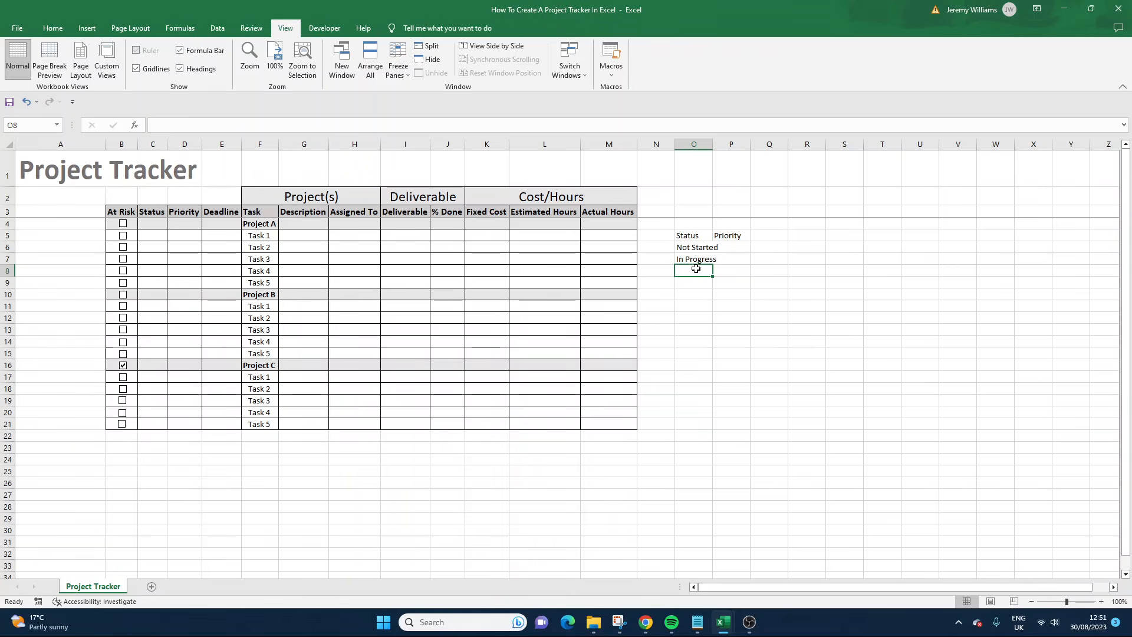
pyautogui.write('C')
pyautogui.write('Hold')
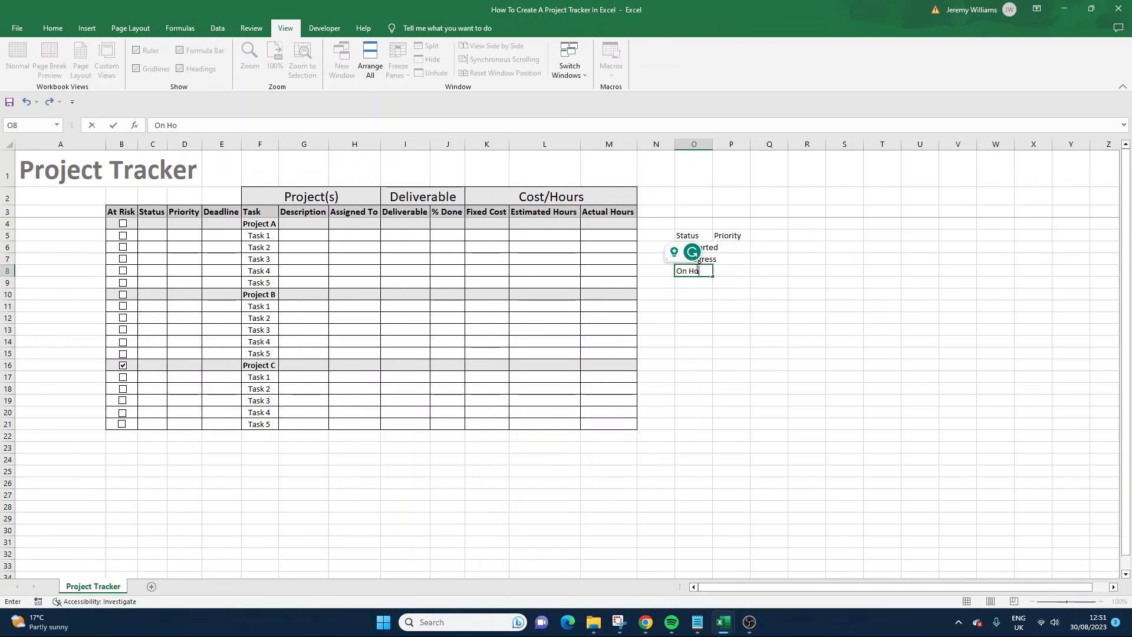
pyautogui.press('Return')
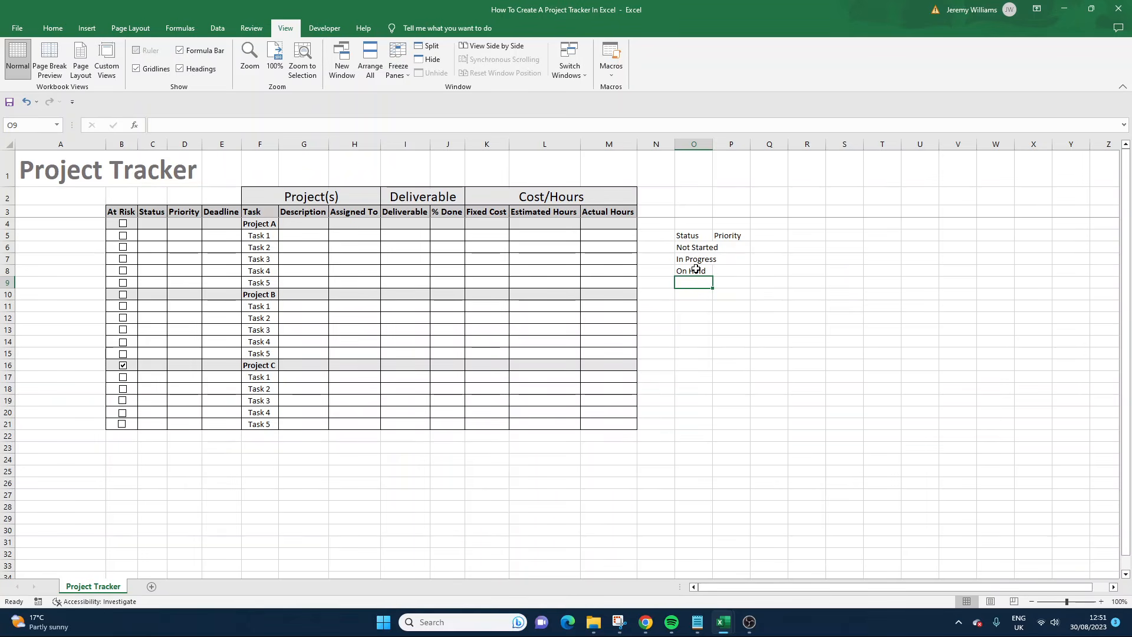
pyautogui.write('Complete')
pyautogui.press('Return')
pyautogui.write('Overdue')
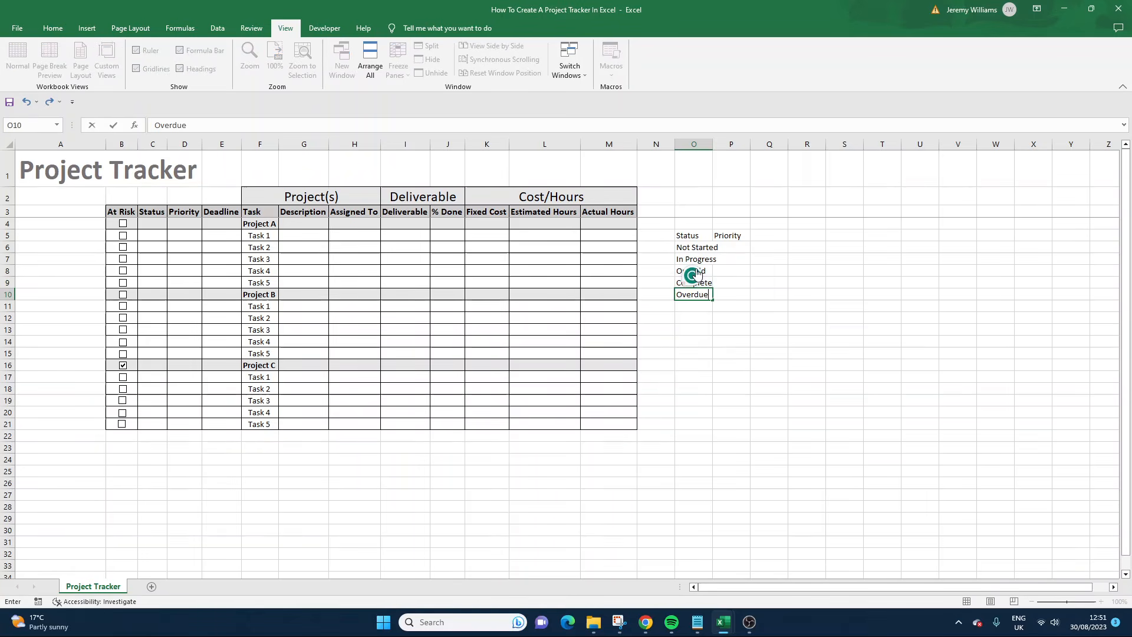
pyautogui.press('Return')
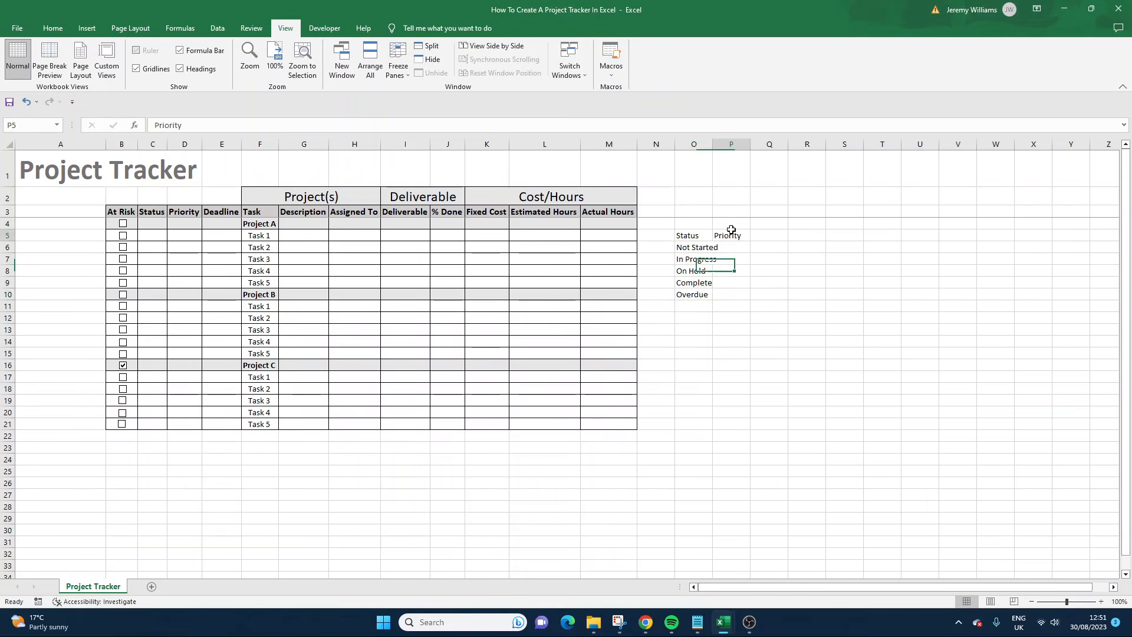
# Step: Move the Priority heading from P5 to Q5 and make both the Priority and Status list headings bold
pyautogui.click(736, 235)
pyautogui.moveTo(740, 242); pyautogui.dragTo(777, 243)
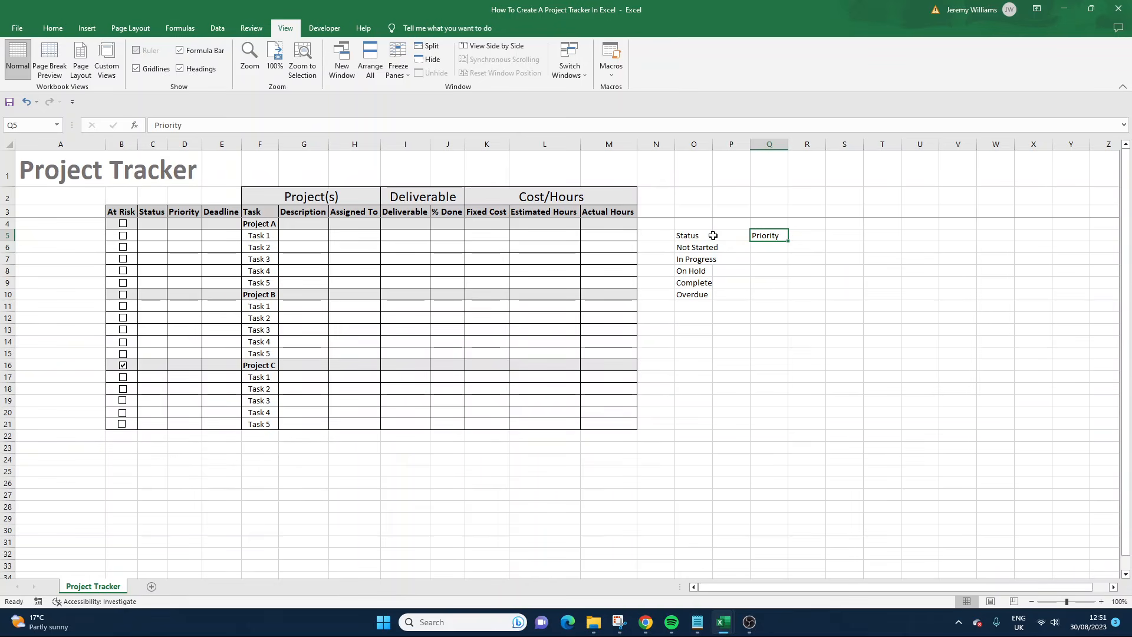
pyautogui.click(52, 27)
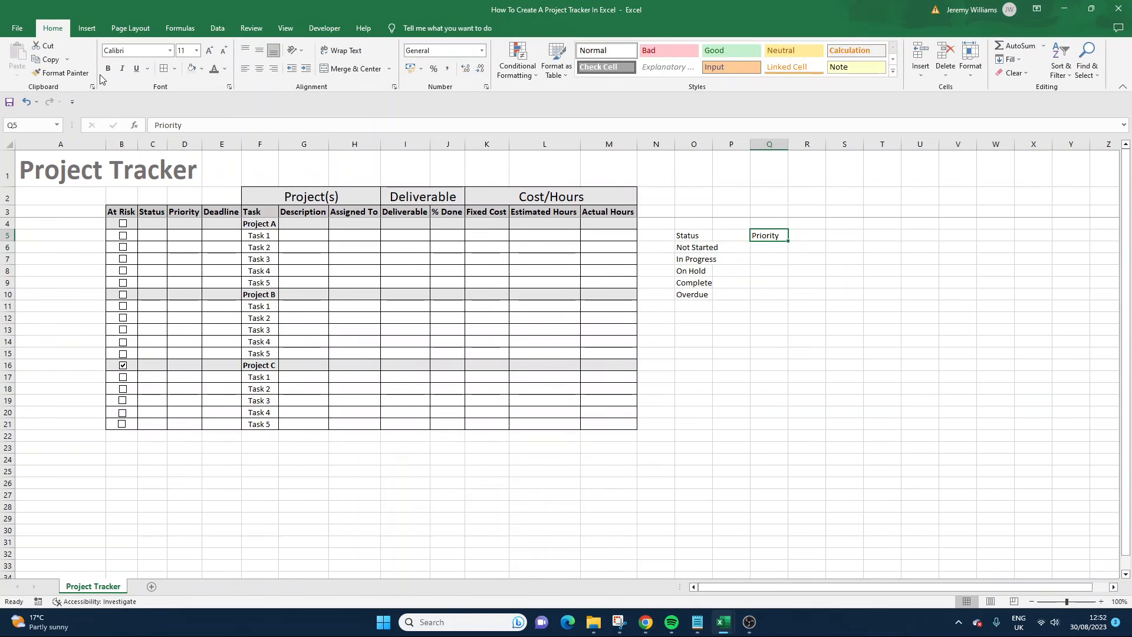
pyautogui.click(108, 69)
pyautogui.click(688, 237)
pyautogui.click(108, 68)
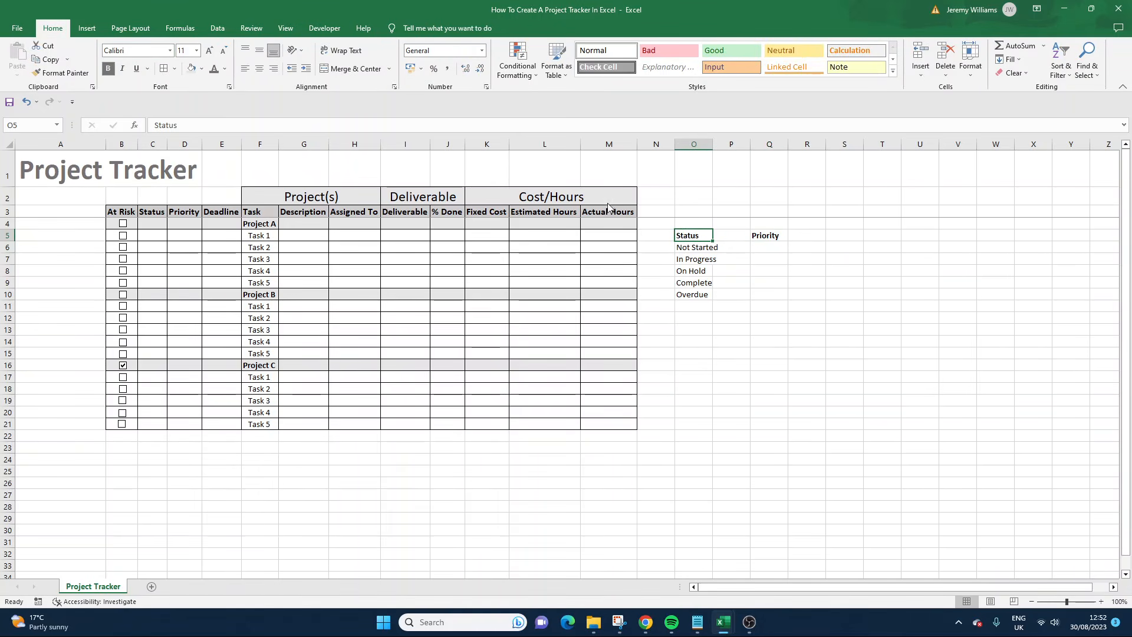
# Step: Apply borders to every cell of the status list O5:O10 and autofit the width of column O
pyautogui.moveTo(703, 294); pyautogui.dragTo(693, 236)
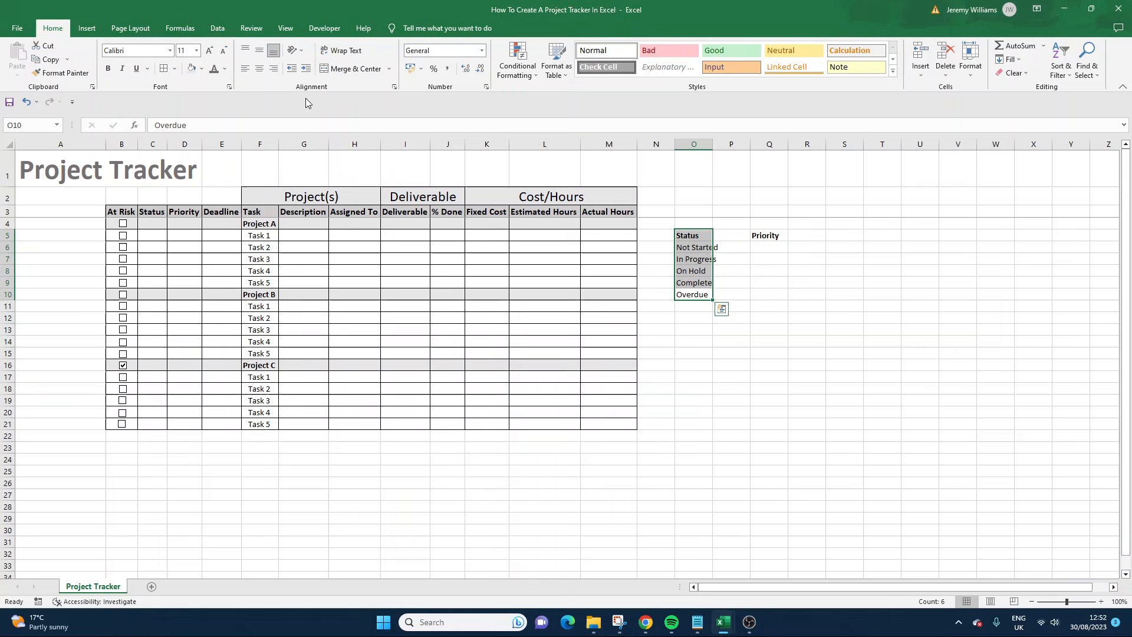
pyautogui.click(164, 68)
pyautogui.click(763, 235)
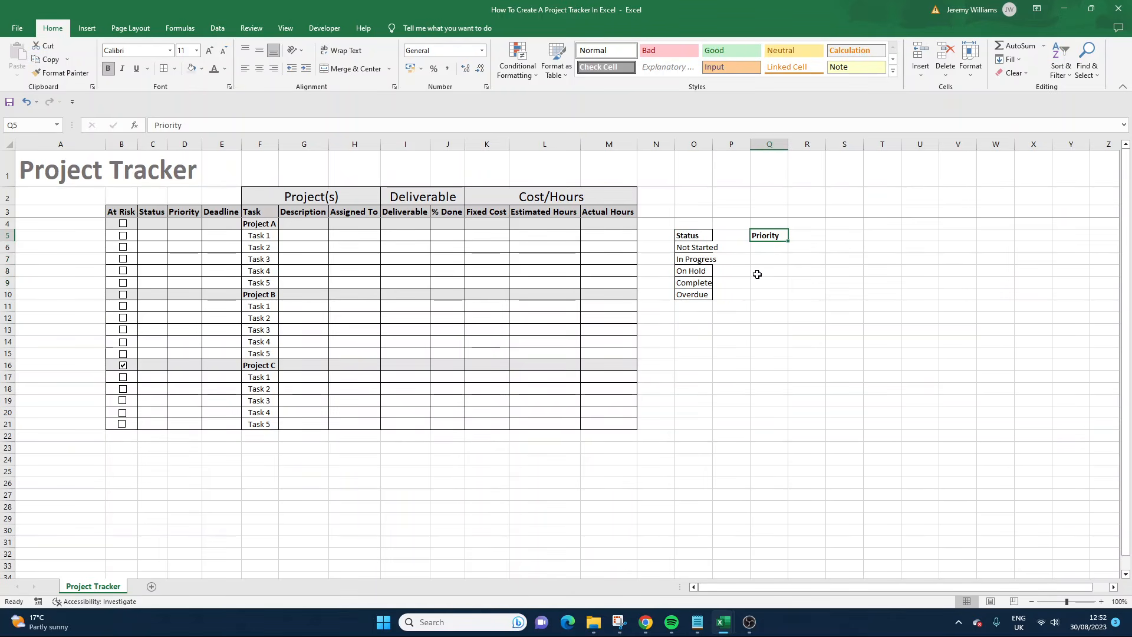
pyautogui.doubleClick(712, 144)
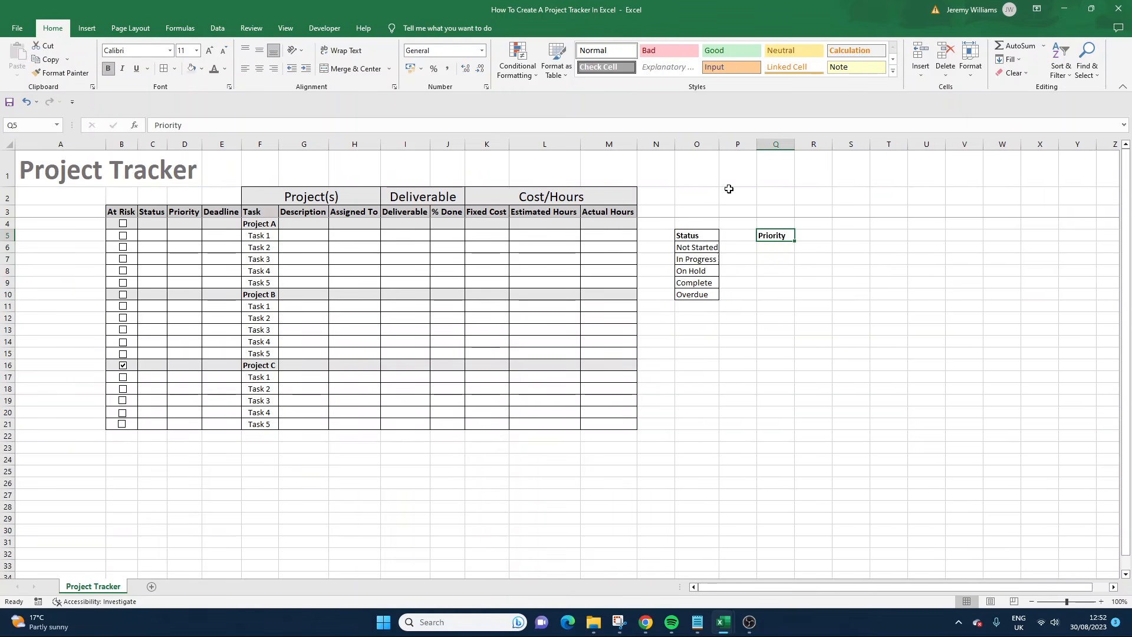
pyautogui.click(802, 328)
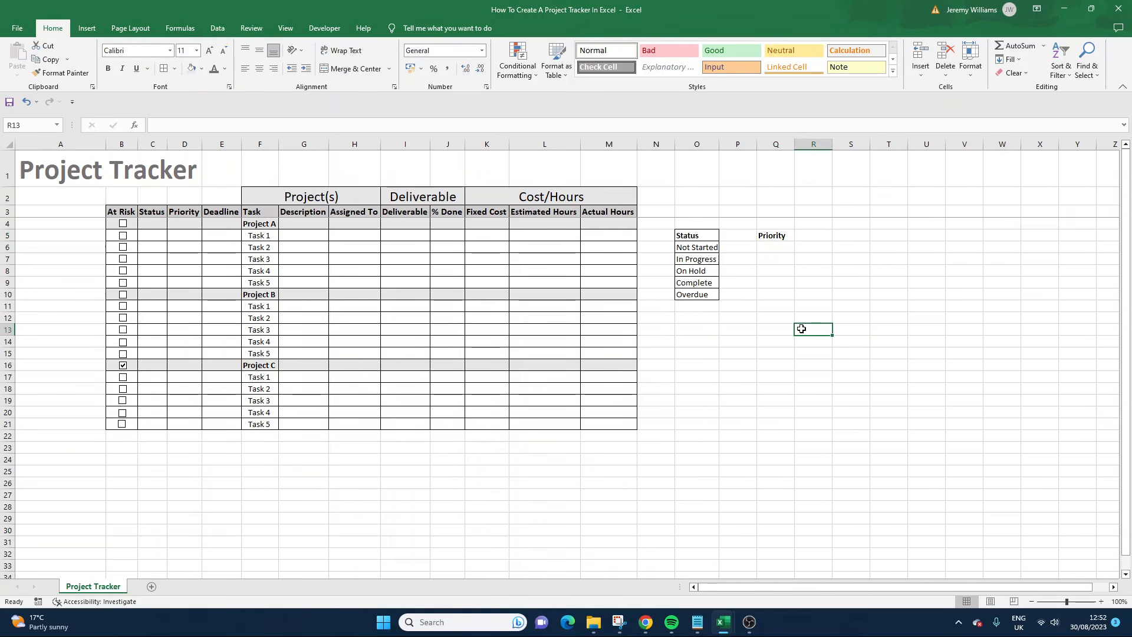
# Step: Enter the title Key in cell O4 above the status list and make it bold
pyautogui.click(705, 221)
pyautogui.write('Key')
pyautogui.press('Return')
pyautogui.click(707, 223)
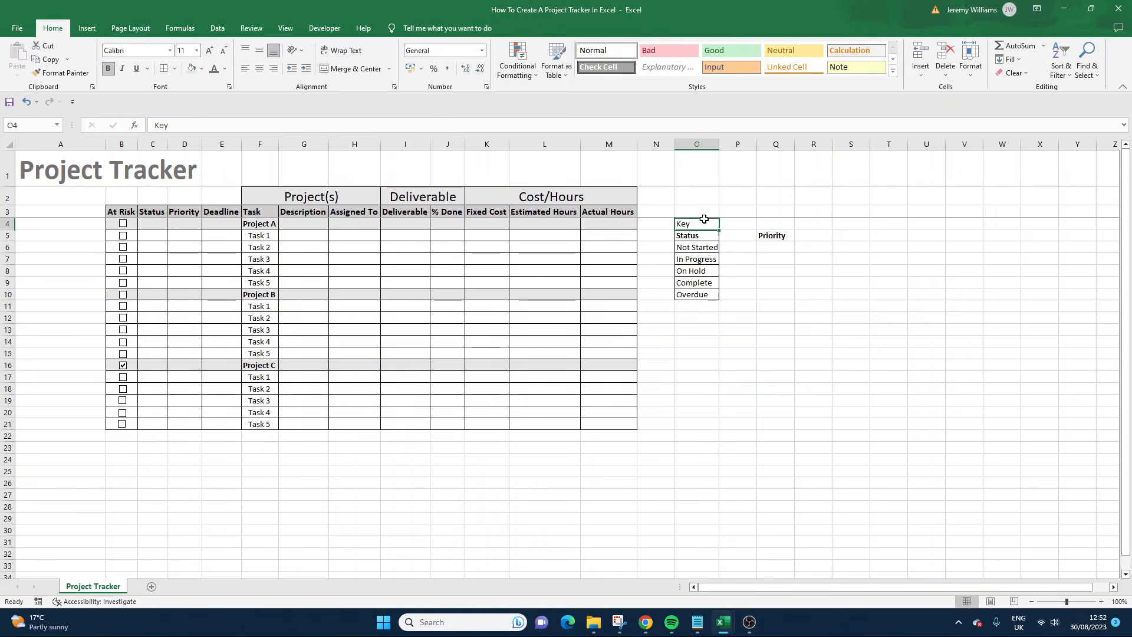
pyautogui.click(116, 68)
# Step: Move the Status and Priority lists down one row to start in row 6, and enlarge the Key title to 14 pt
pyautogui.moveTo(715, 233); pyautogui.dragTo(789, 310)
pyautogui.click(693, 224)
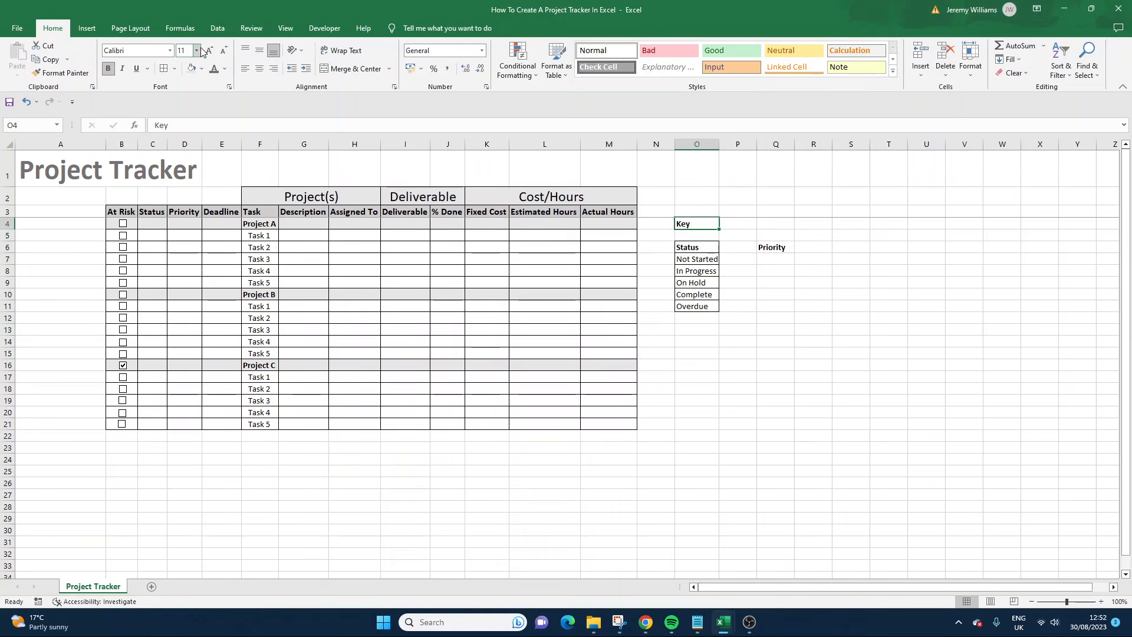
pyautogui.click(209, 50)
pyautogui.click(210, 50)
pyautogui.click(819, 272)
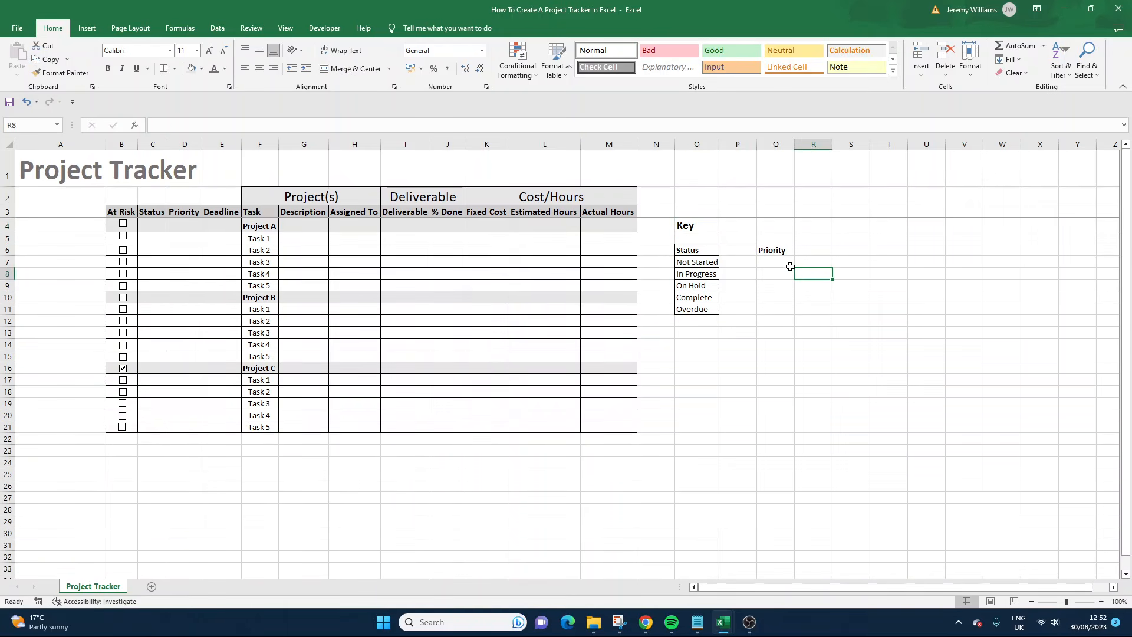
# Step: Increase the font size of the Status heading in O6 and the Priority heading in Q6 to 12 pt
pyautogui.click(777, 250)
pyautogui.click(696, 250)
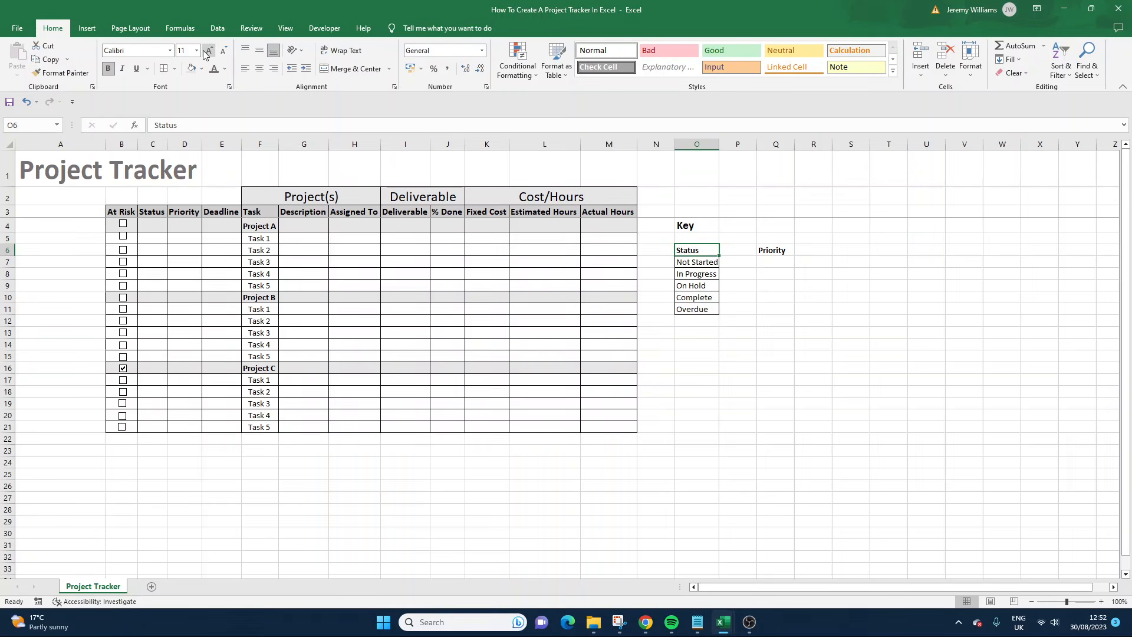
pyautogui.click(208, 51)
pyautogui.click(773, 250)
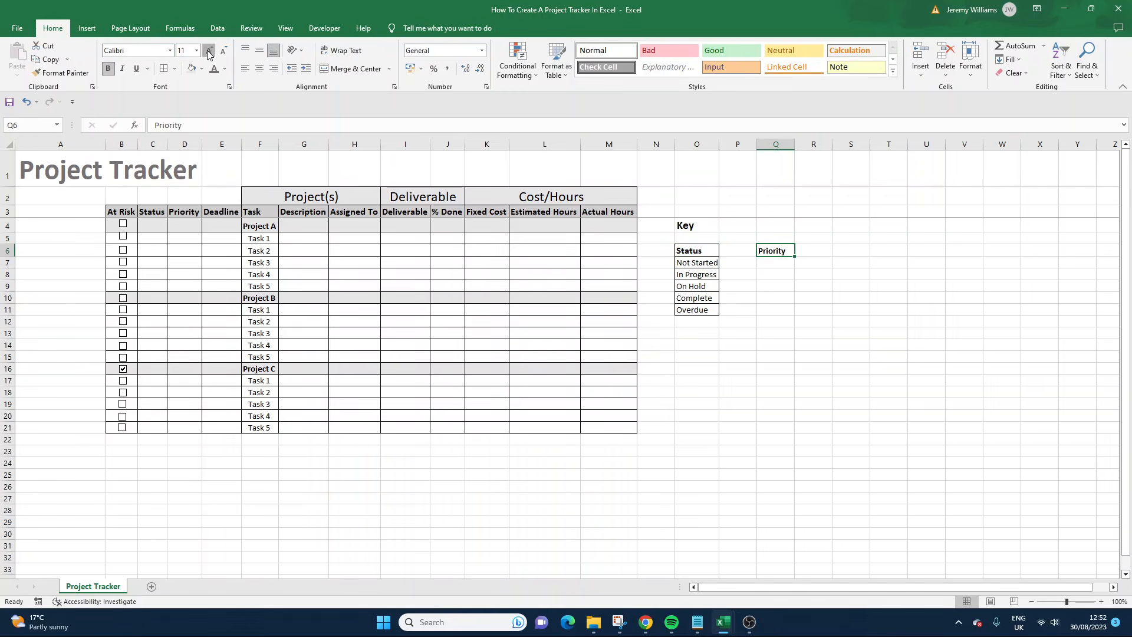
pyautogui.click(207, 51)
pyautogui.moveTo(690, 224); pyautogui.dragTo(779, 311)
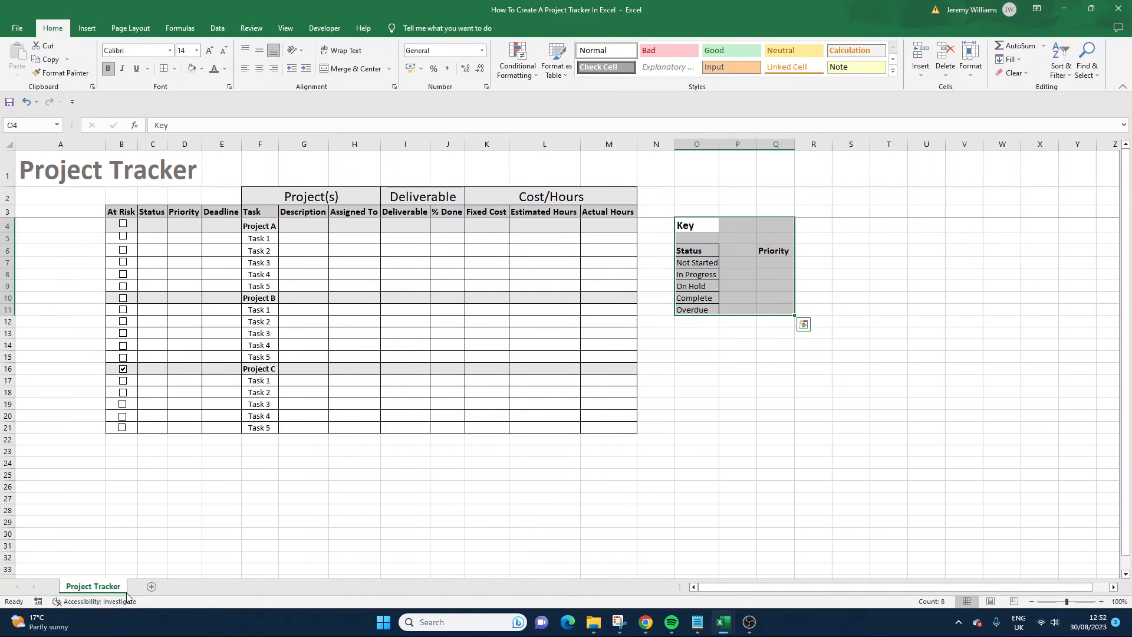
pyautogui.click(696, 334)
# Step: Enter the priority levels Low, Medium and High in cells Q7 to Q9 under the Priority heading
pyautogui.click(770, 251)
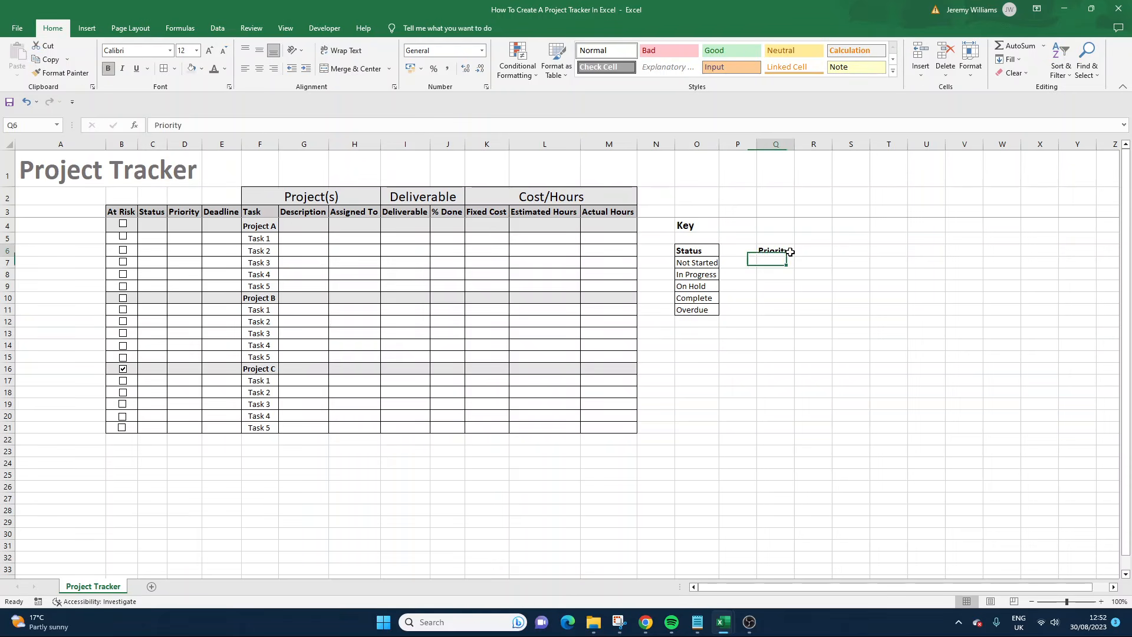
pyautogui.click(768, 261)
pyautogui.write('Low')
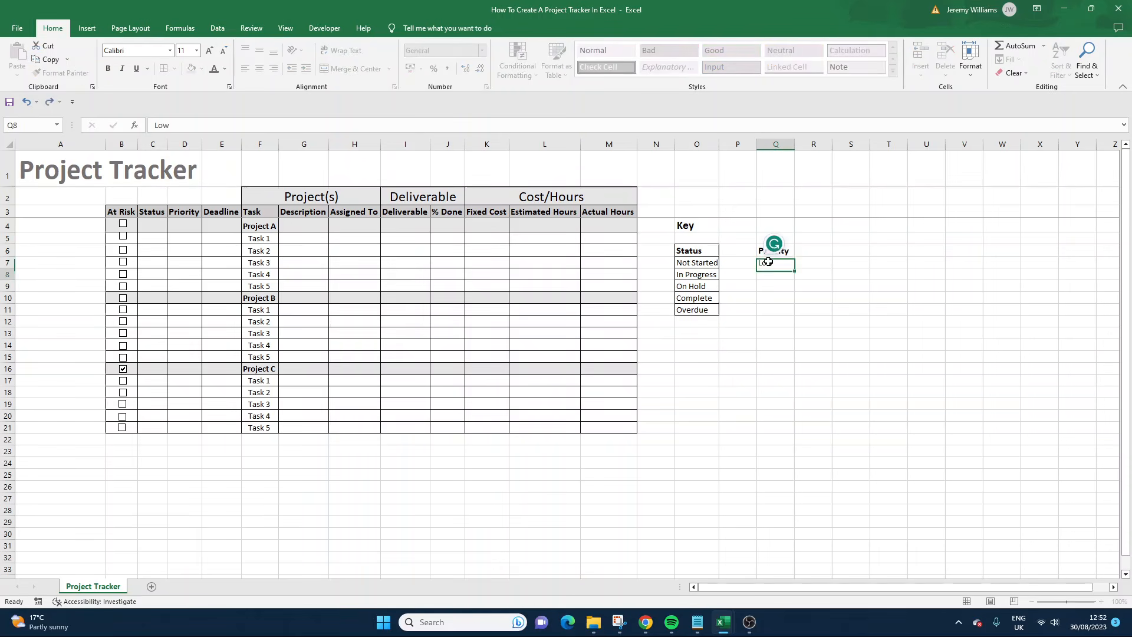
pyautogui.press('Return')
pyautogui.write('Medium')
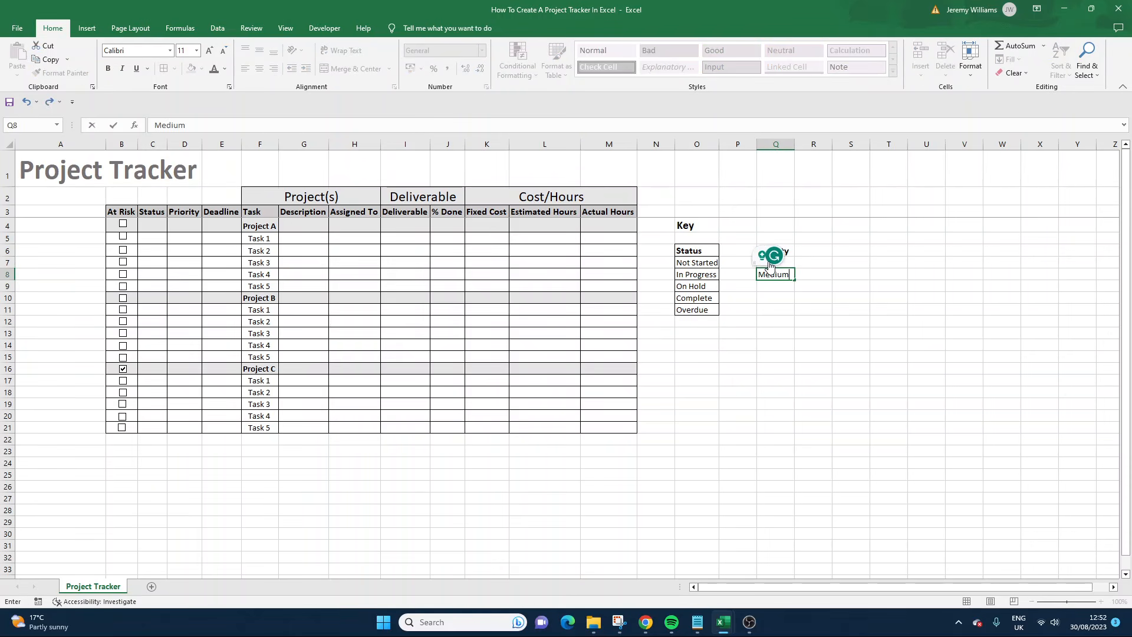
pyautogui.press('Return')
pyautogui.write('Hug')
pyautogui.press('BackSpace')
pyautogui.press('BackSpace')
pyautogui.write('igh')
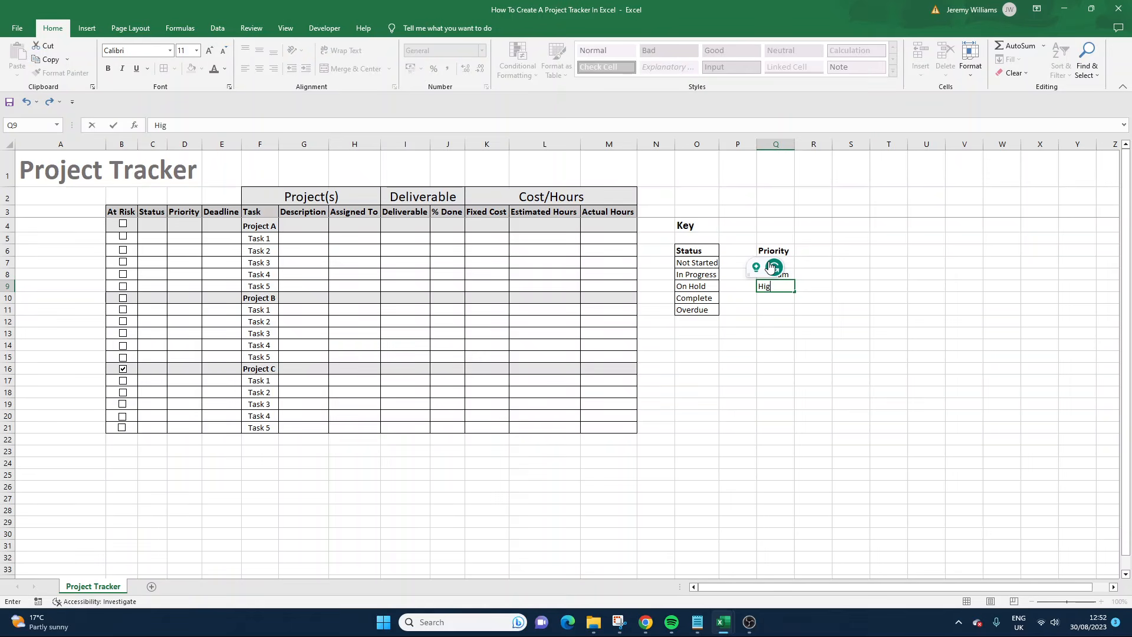
pyautogui.press('Return')
# Step: Apply borders to every cell of the priority list Q6:Q9
pyautogui.moveTo(770, 258)
pyautogui.mouseDown()
pyautogui.moveTo(776, 283)
pyautogui.moveTo(775, 258)
pyautogui.mouseUp()
pyautogui.click(776, 284)
pyautogui.click(164, 68)
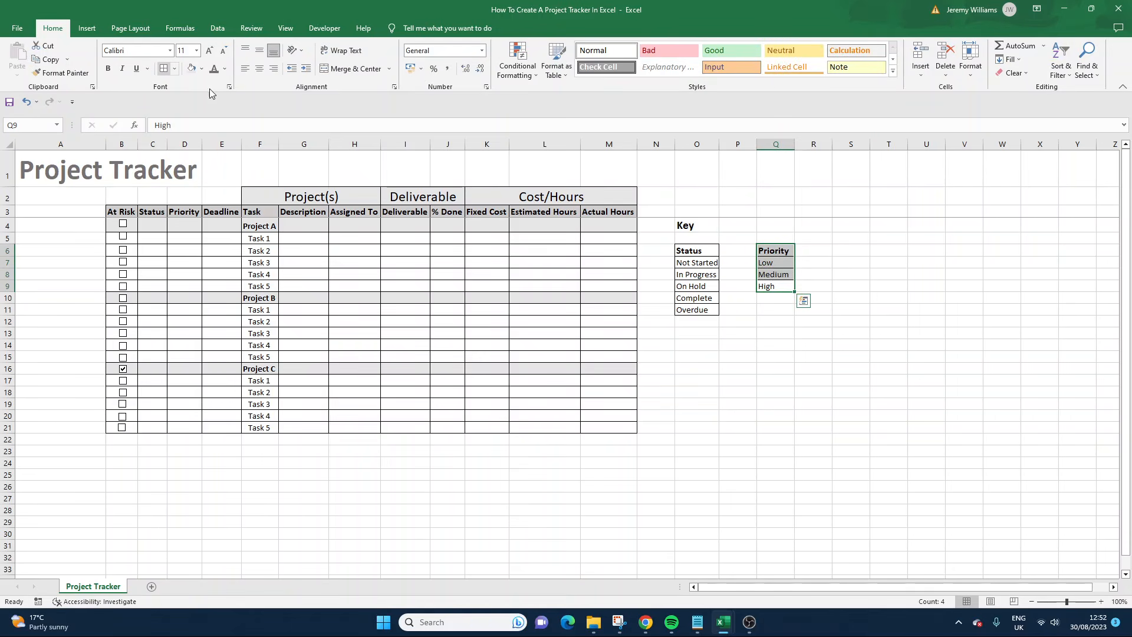
pyautogui.click(814, 336)
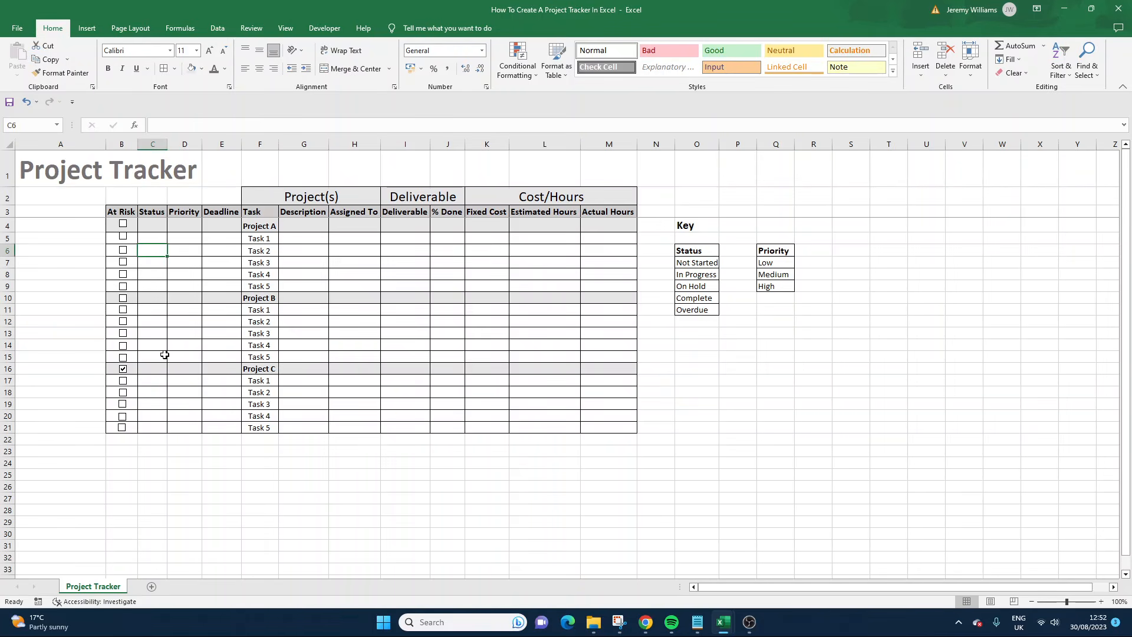
pyautogui.click(142, 466)
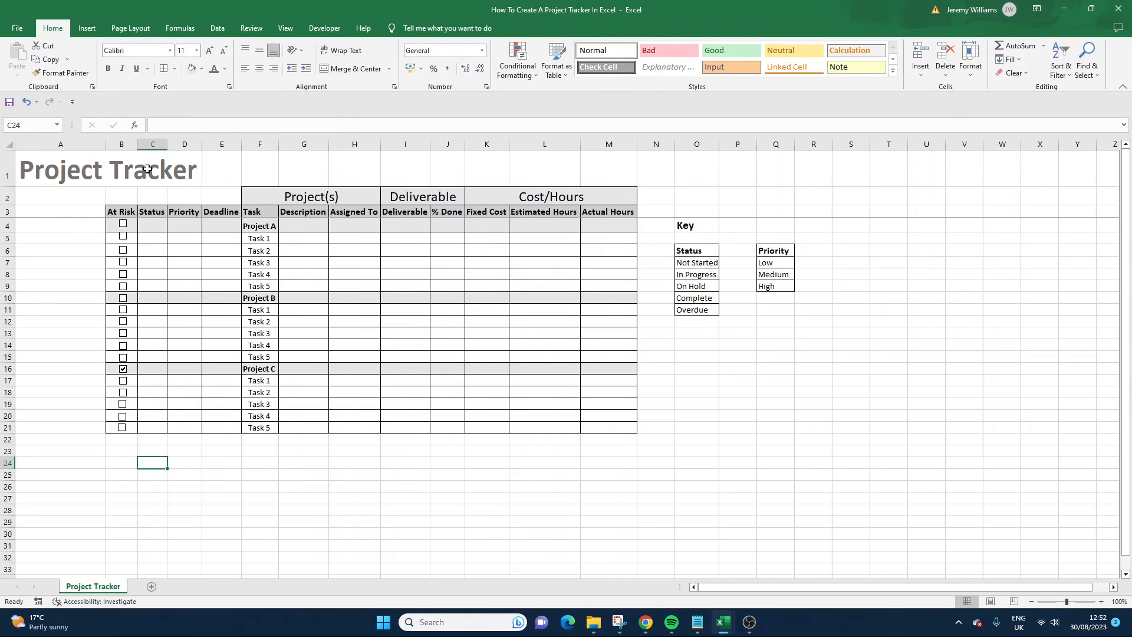
pyautogui.moveTo(149, 165)
pyautogui.mouseDown()
pyautogui.moveTo(159, 210)
pyautogui.moveTo(156, 166)
pyautogui.mouseUp()
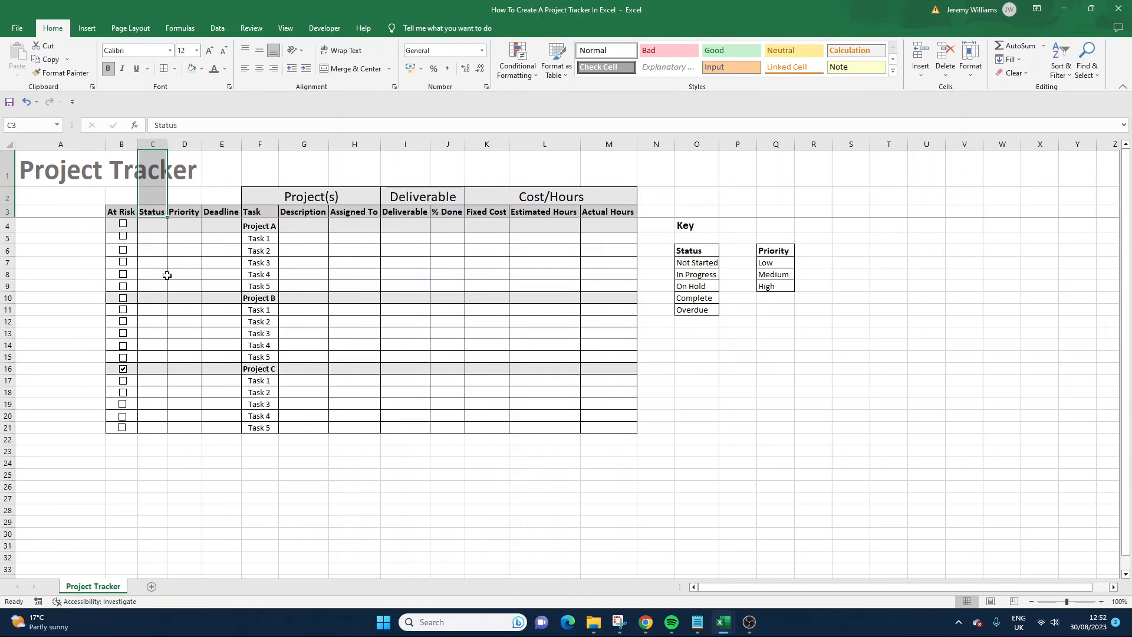
# Step: Apply list data validation to the whole of column C, using the status options in O7:O11 as the source
pyautogui.moveTo(142, 236); pyautogui.dragTo(164, 553)
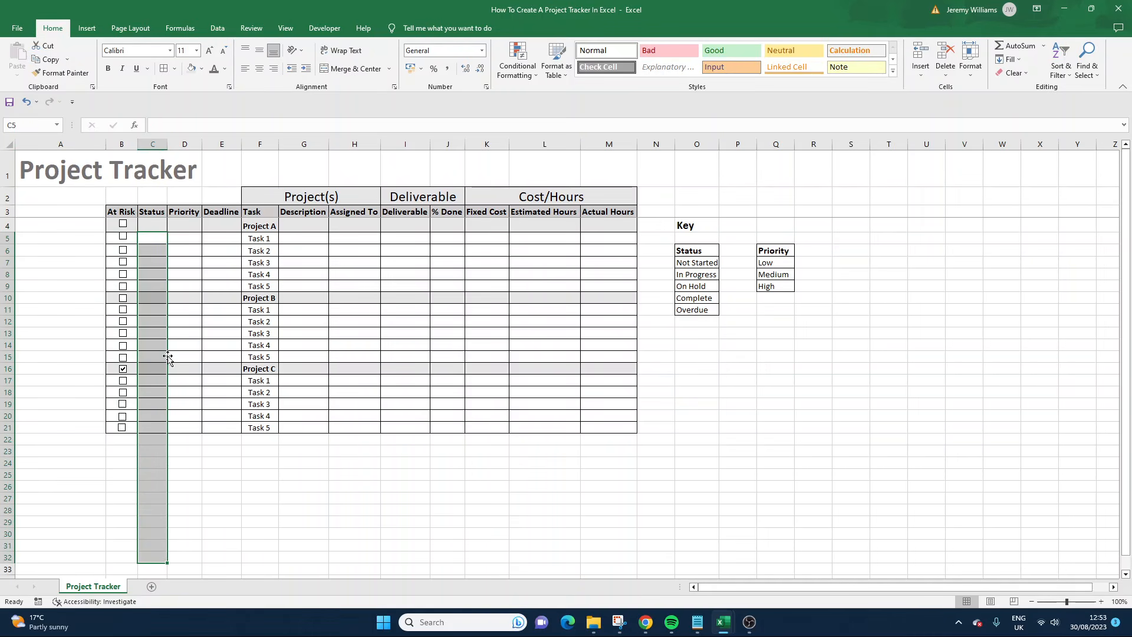
pyautogui.click(177, 321)
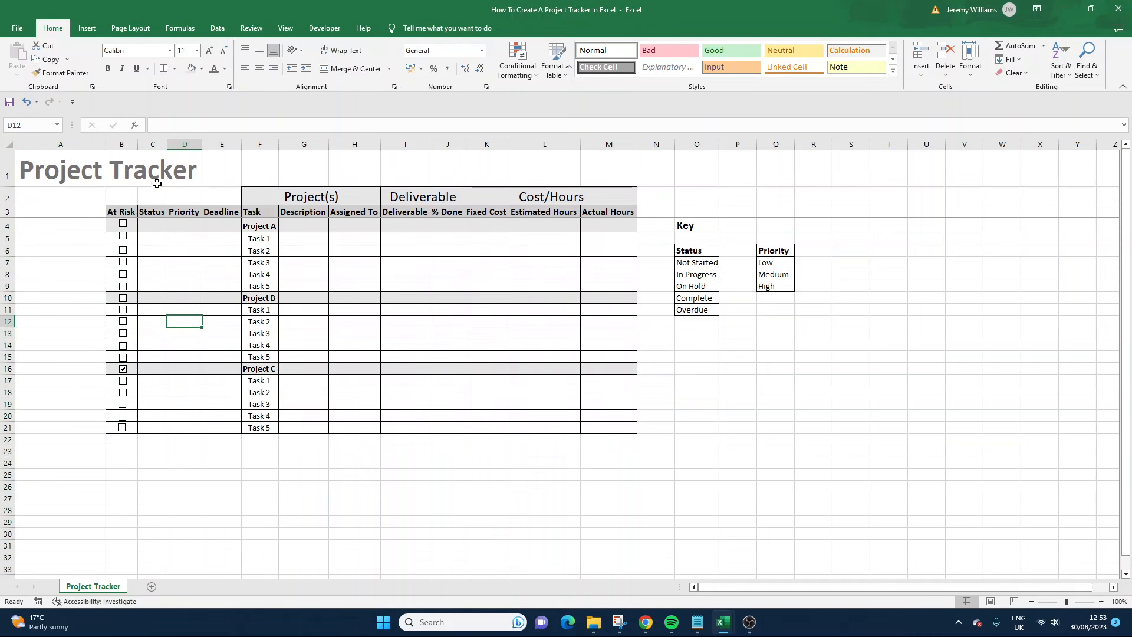
pyautogui.click(153, 144)
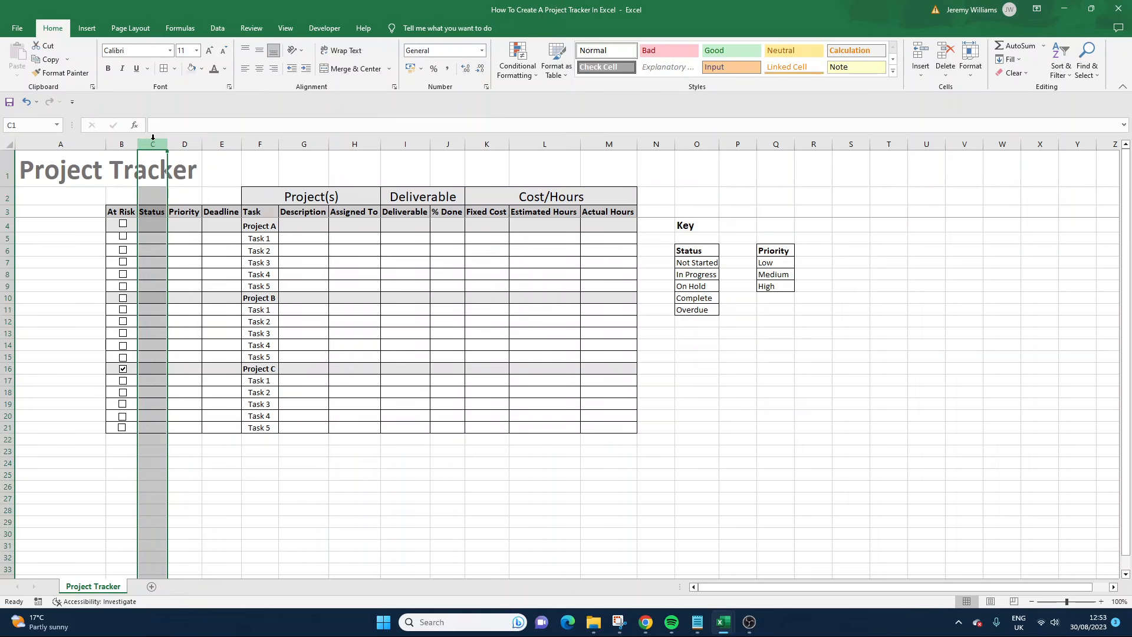
pyautogui.click(218, 28)
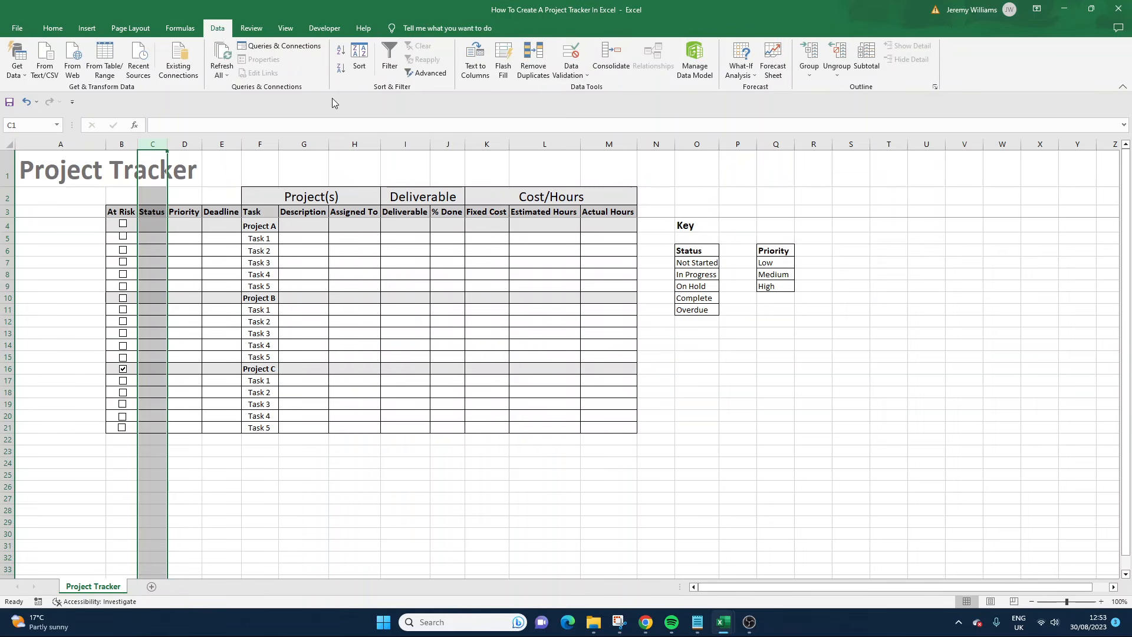
pyautogui.click(582, 77)
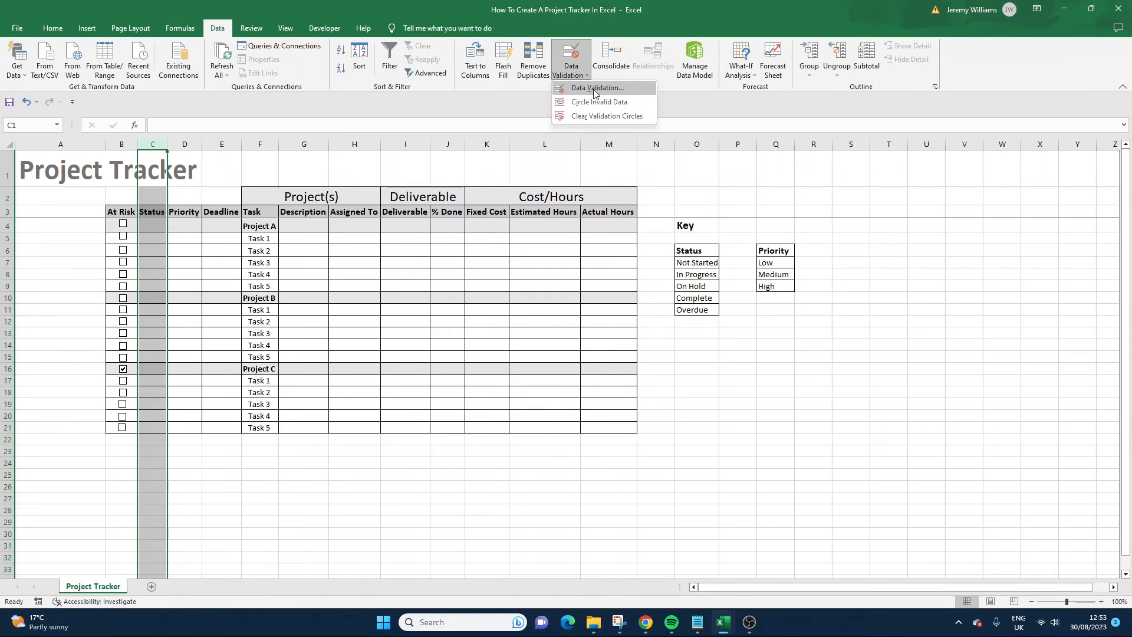
pyautogui.click(588, 89)
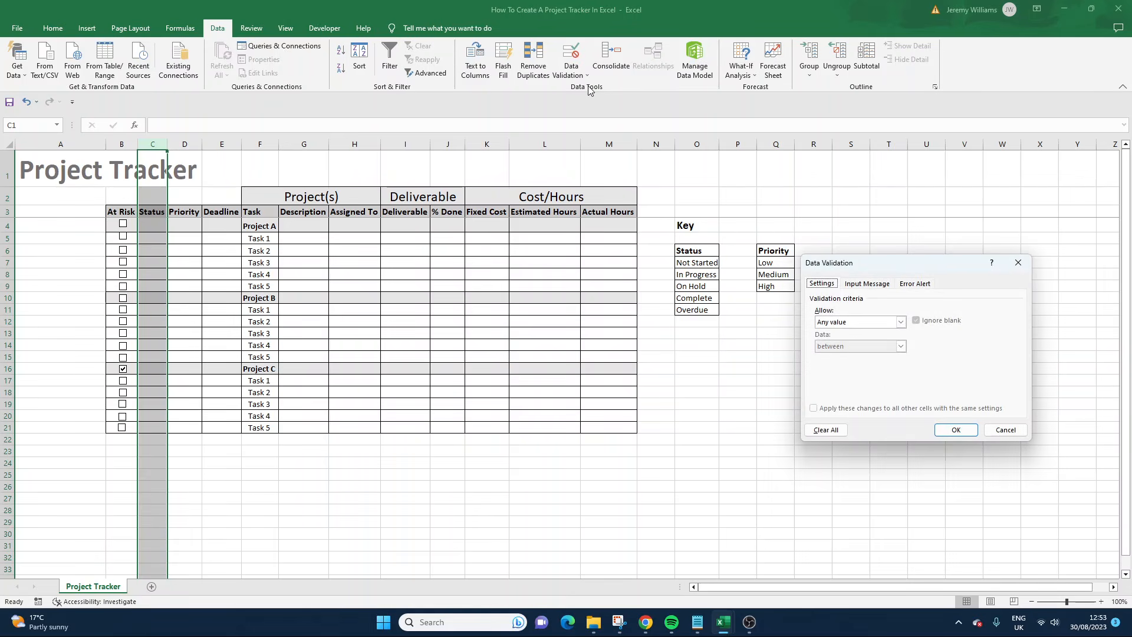
pyautogui.click(900, 323)
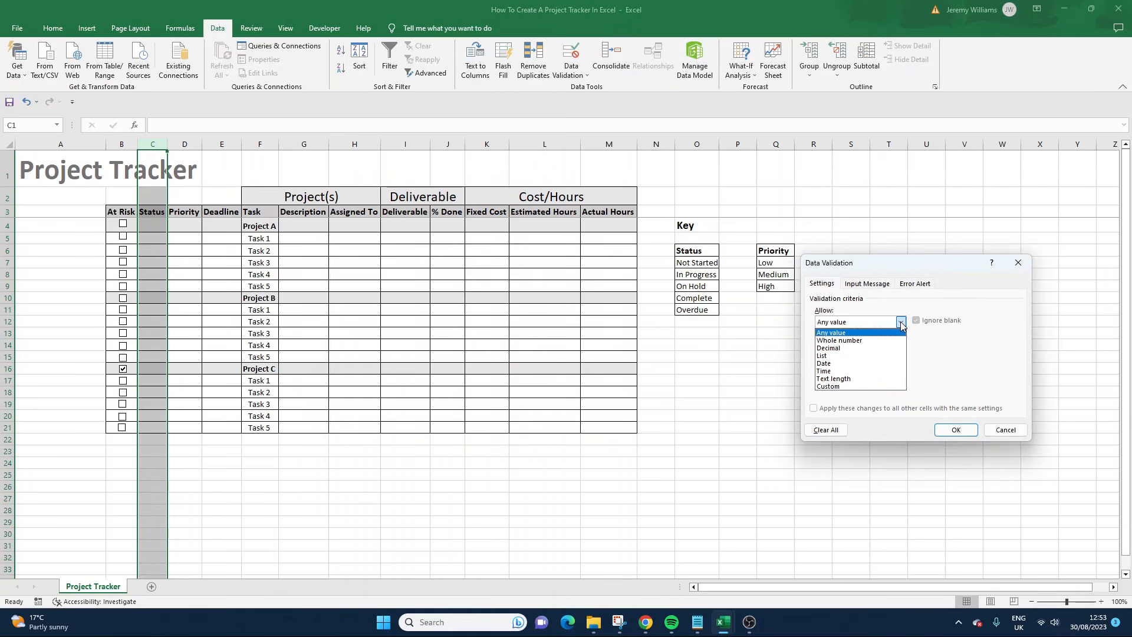
pyautogui.click(860, 355)
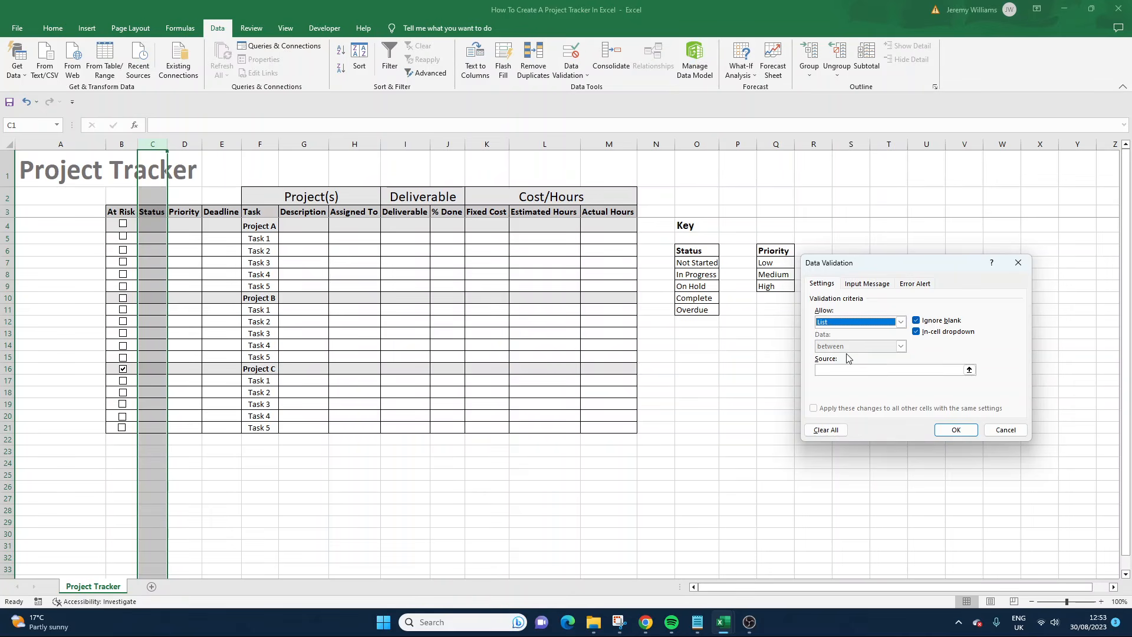
pyautogui.click(841, 369)
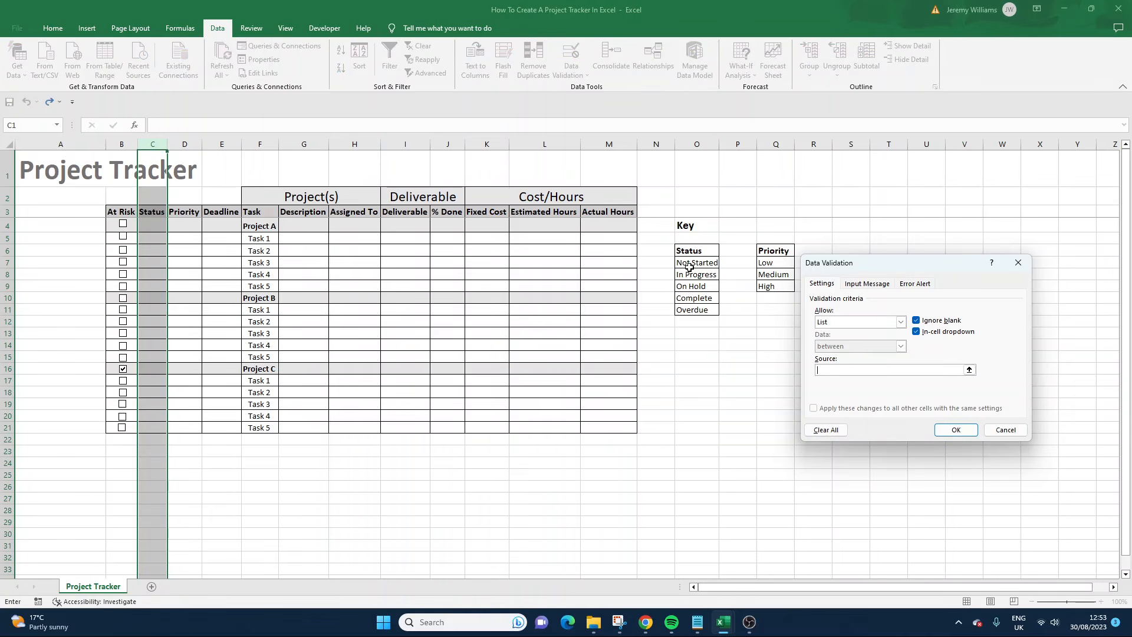
pyautogui.moveTo(689, 265); pyautogui.dragTo(703, 310)
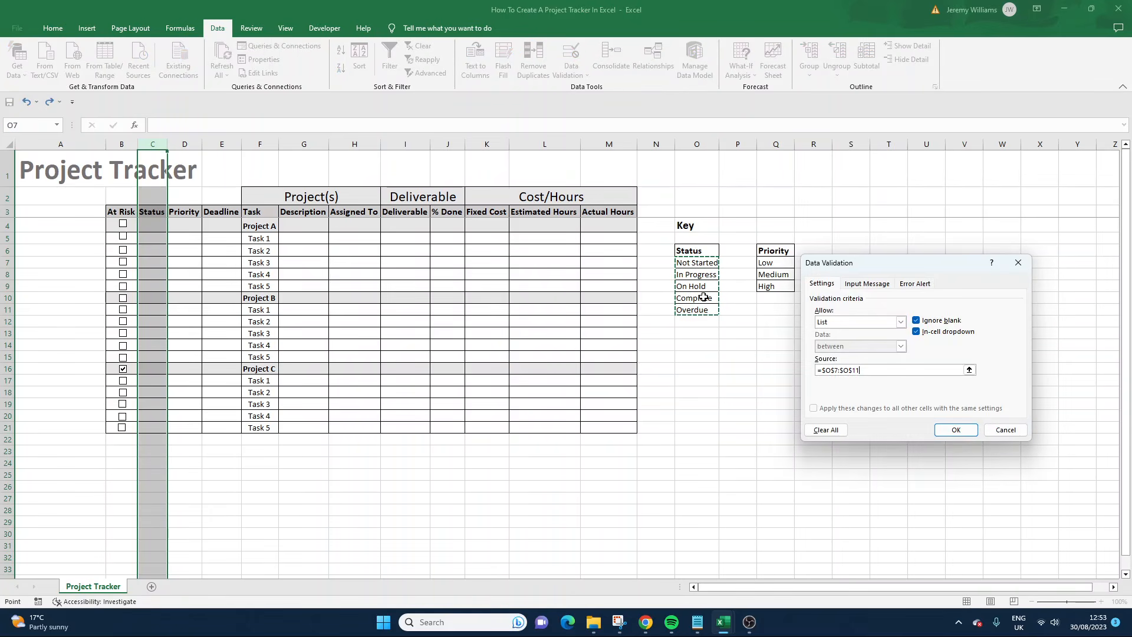
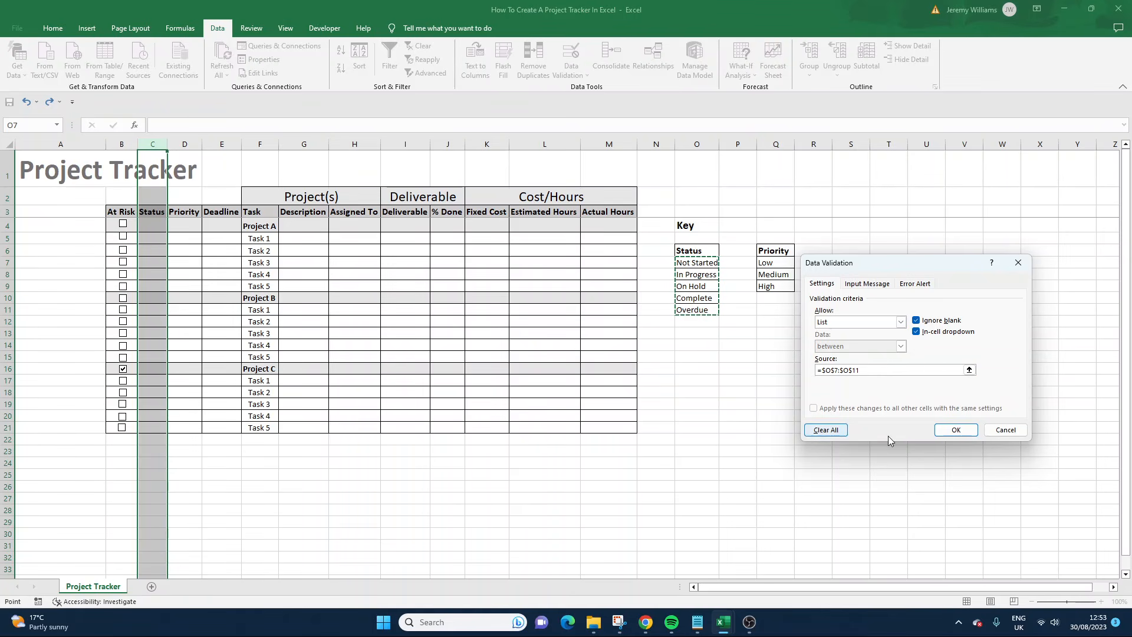
pyautogui.click(964, 432)
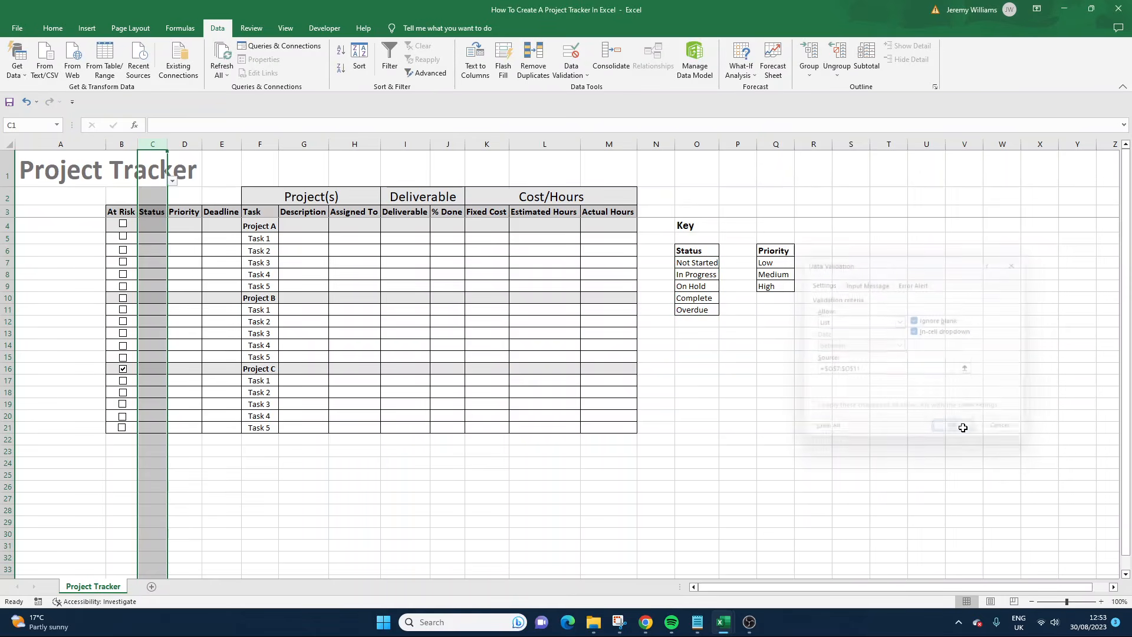
# Step: Check the status dropdown in several cells of column C, including a task row and C1
pyautogui.click(161, 236)
pyautogui.click(173, 240)
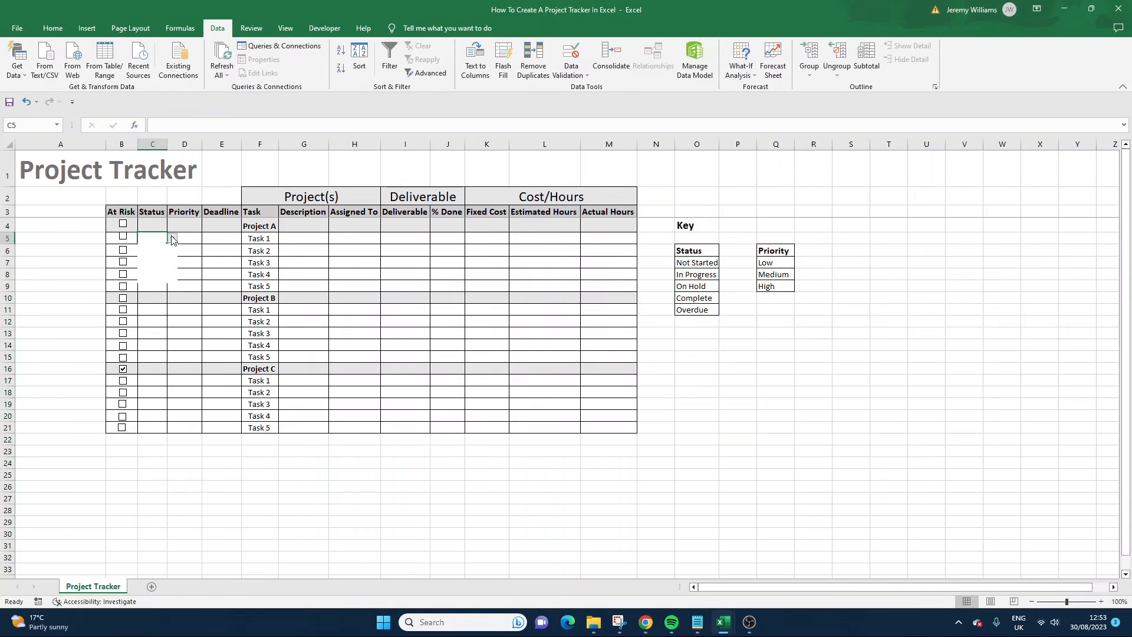
pyautogui.click(172, 239)
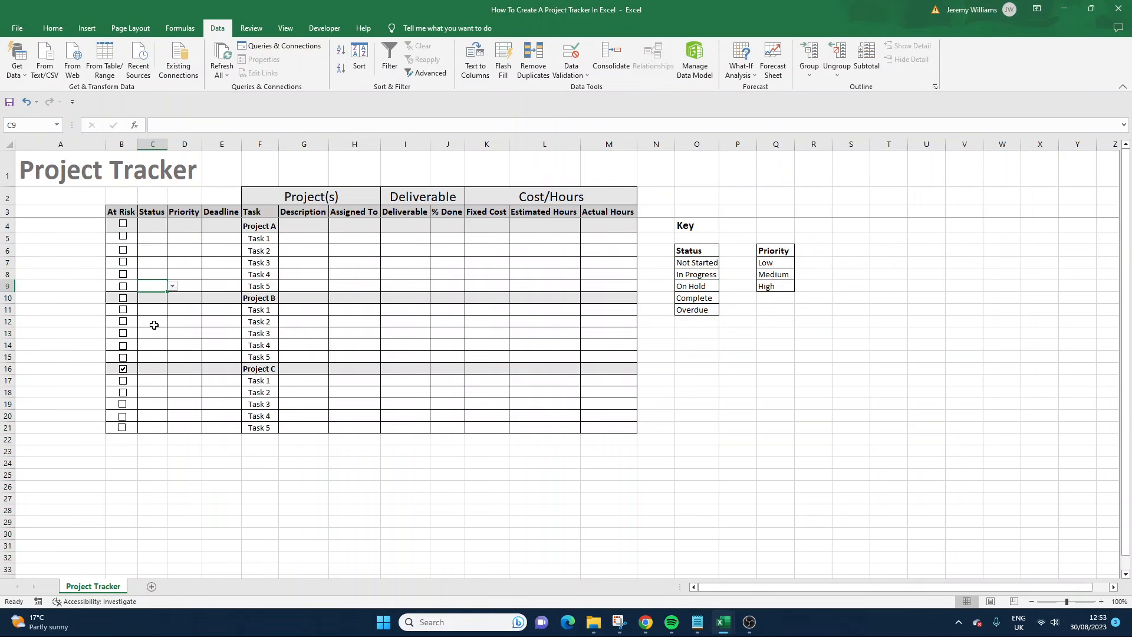
pyautogui.click(152, 144)
pyautogui.click(152, 163)
pyautogui.click(172, 182)
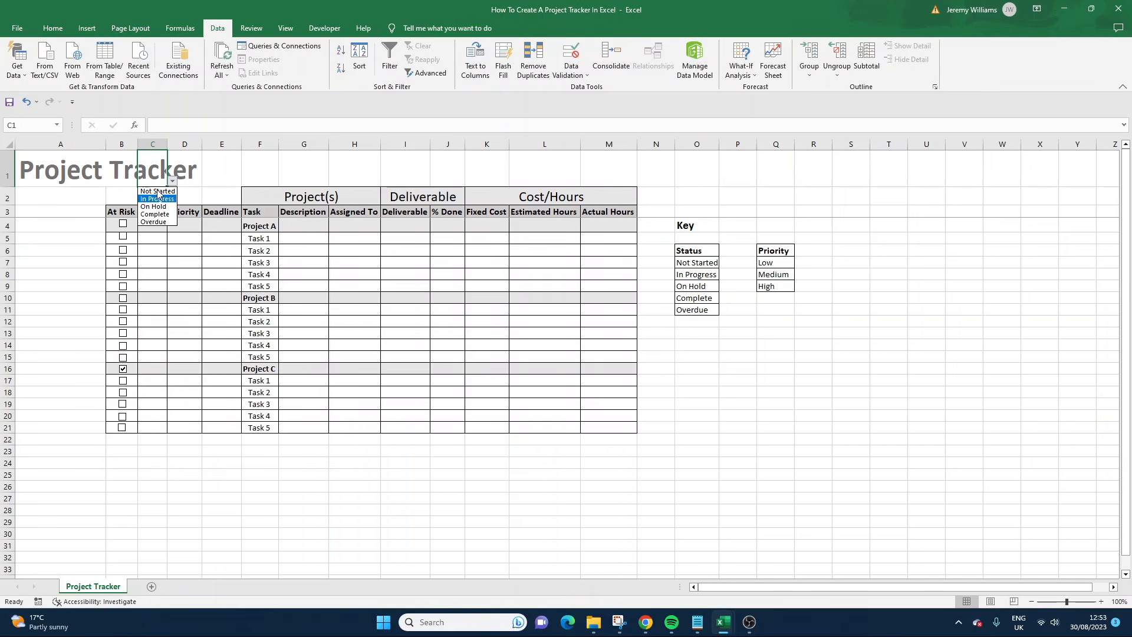
pyautogui.click(173, 182)
pyautogui.click(158, 228)
# Step: Choose Not Started, In Progress and On Hold as the statuses in C5 to C7, and autofit the Status column's width
pyautogui.click(165, 239)
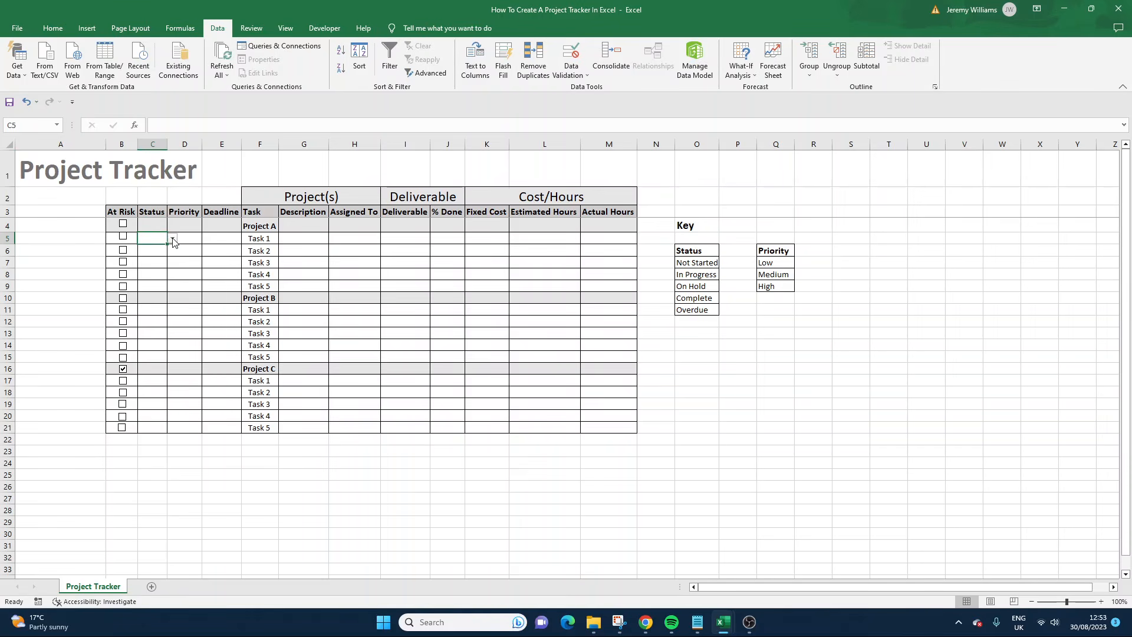
pyautogui.click(173, 238)
pyautogui.click(158, 249)
pyautogui.click(158, 251)
pyautogui.click(173, 250)
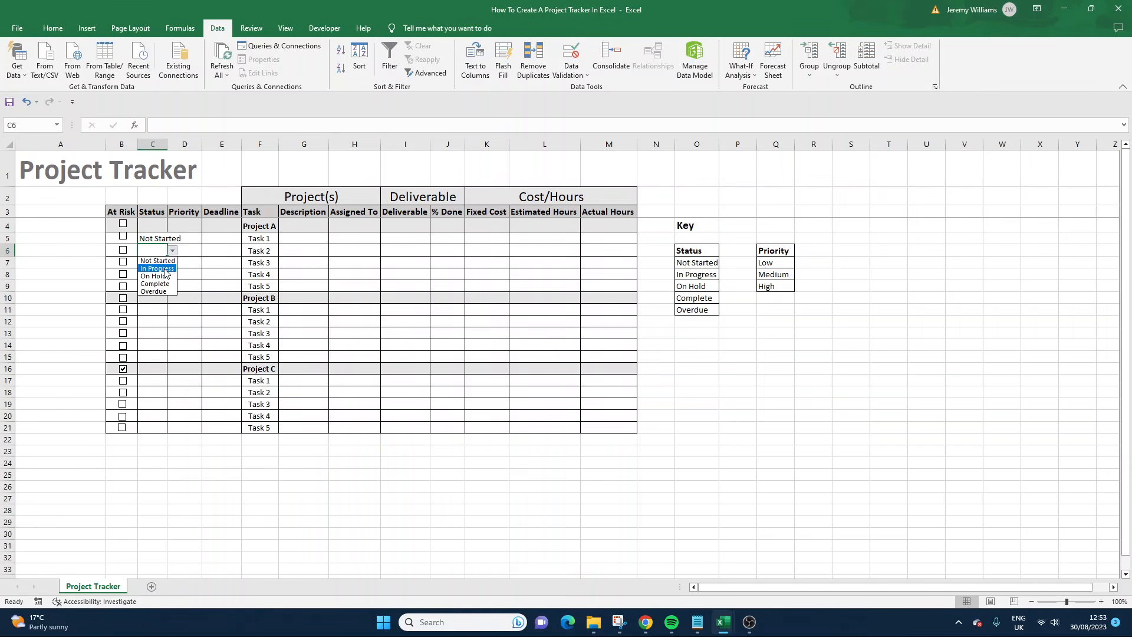
pyautogui.click(165, 272)
pyautogui.click(160, 263)
pyautogui.click(173, 263)
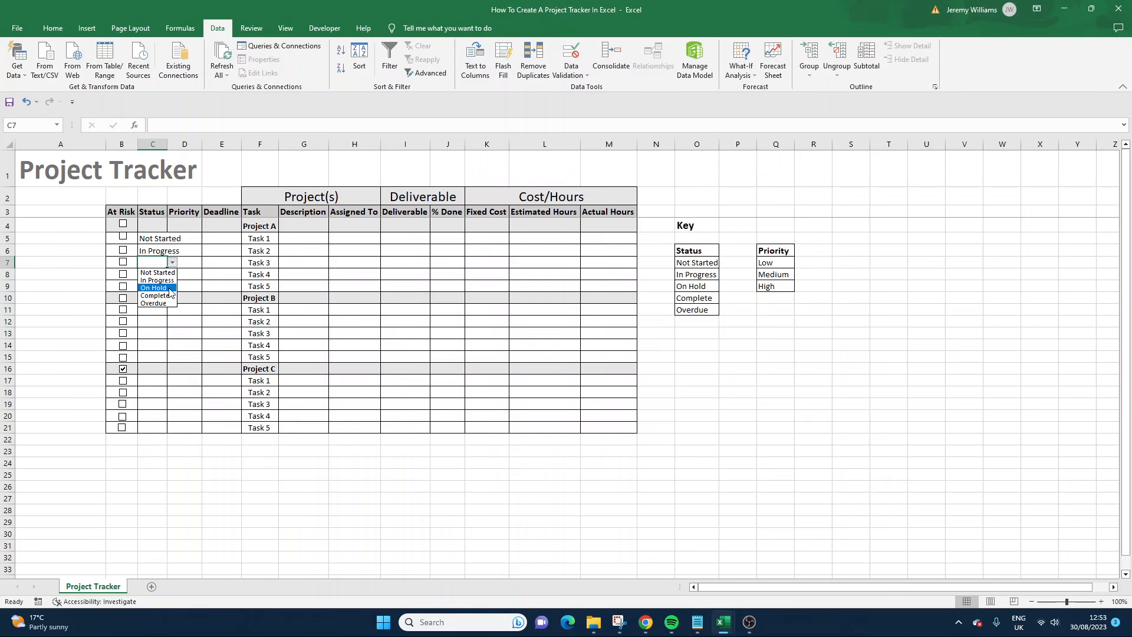
pyautogui.click(170, 289)
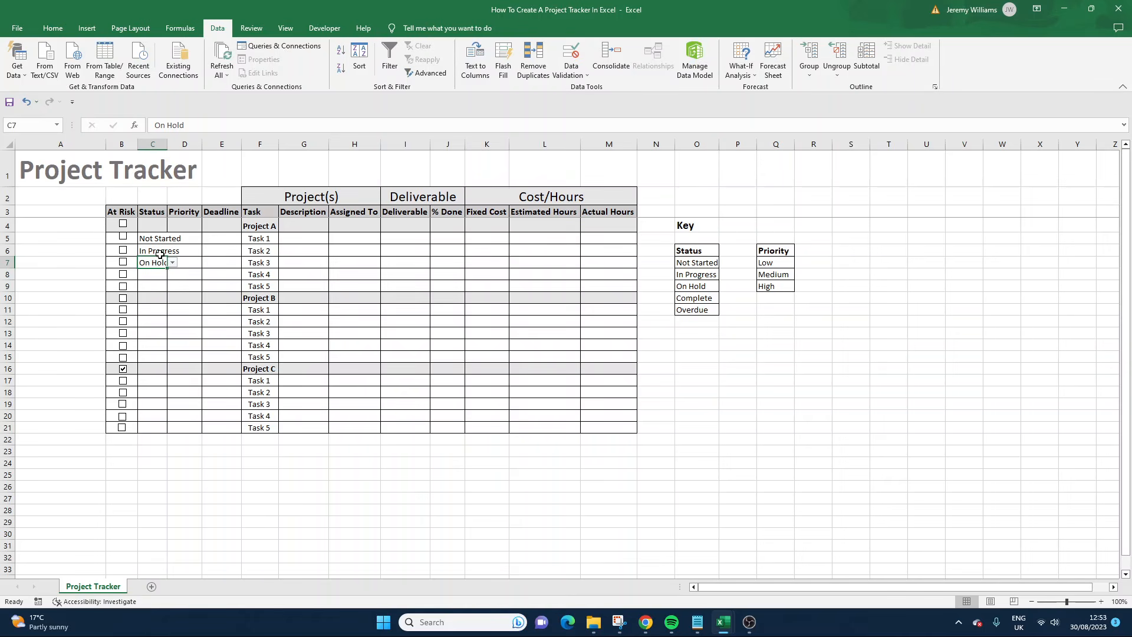
pyautogui.doubleClick(169, 145)
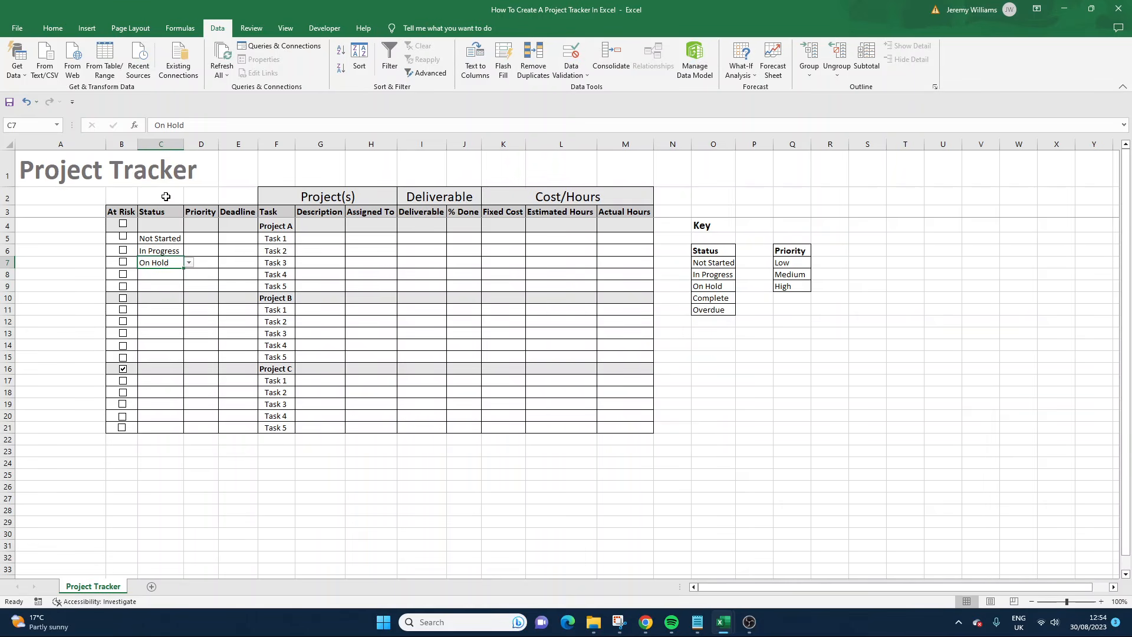
# Step: Examine the status dropdown in C1 and C2 above the table and in C89 far below it
pyautogui.click(169, 179)
pyautogui.click(189, 181)
pyautogui.click(189, 182)
pyautogui.click(162, 196)
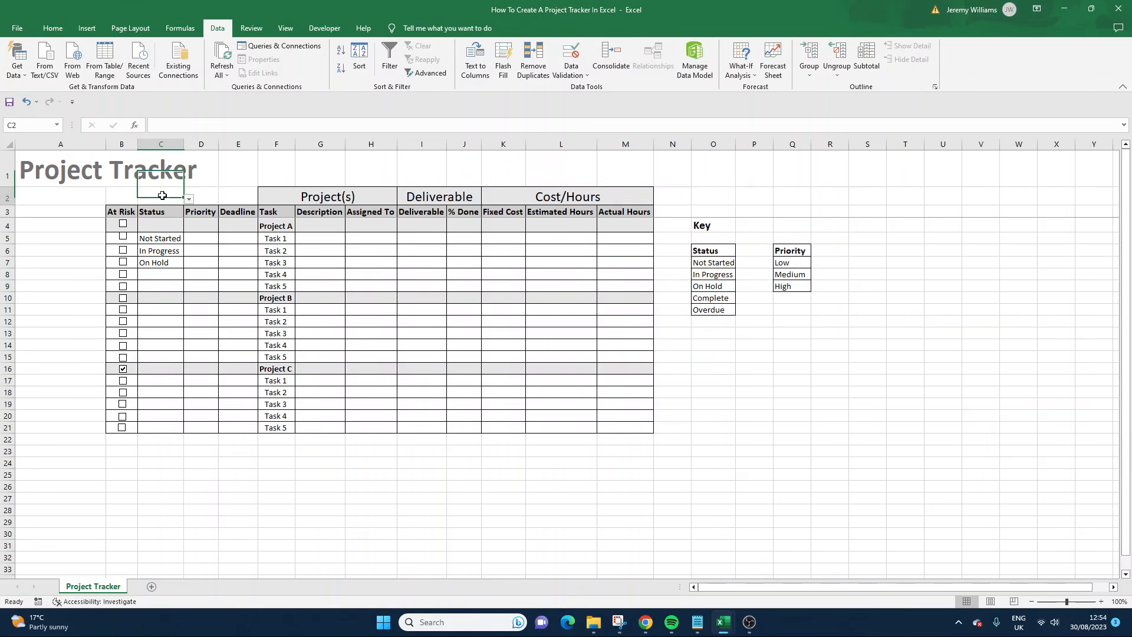
pyautogui.click(189, 199)
pyautogui.click(189, 199)
pyautogui.scroll(-3, 161, 350)
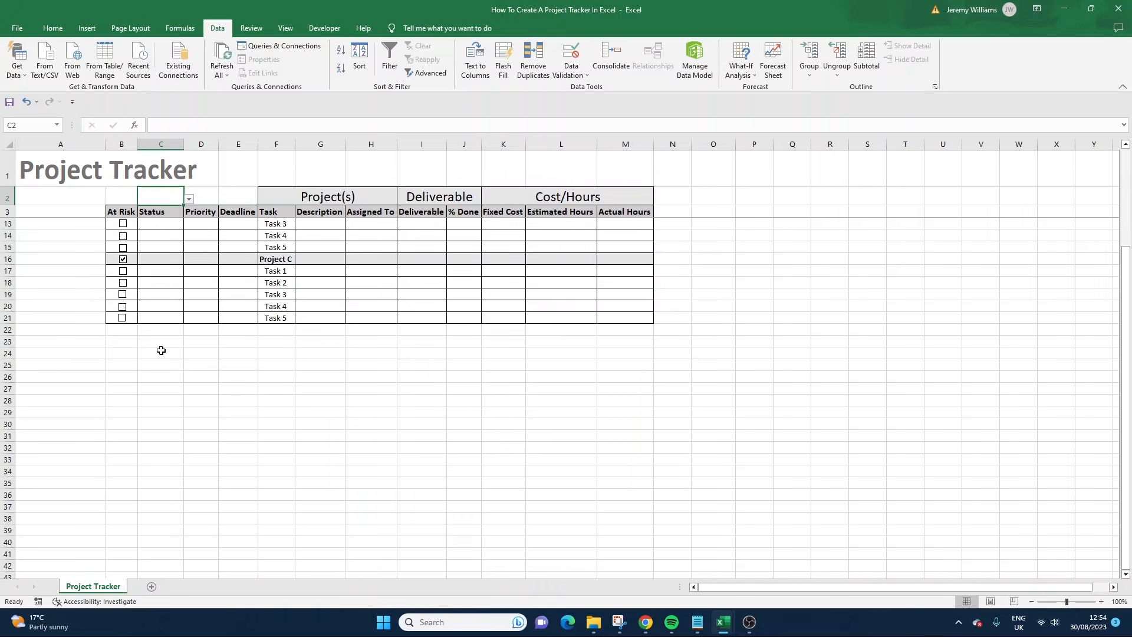
pyautogui.scroll(-18, 161, 351)
pyautogui.click(178, 482)
pyautogui.click(190, 482)
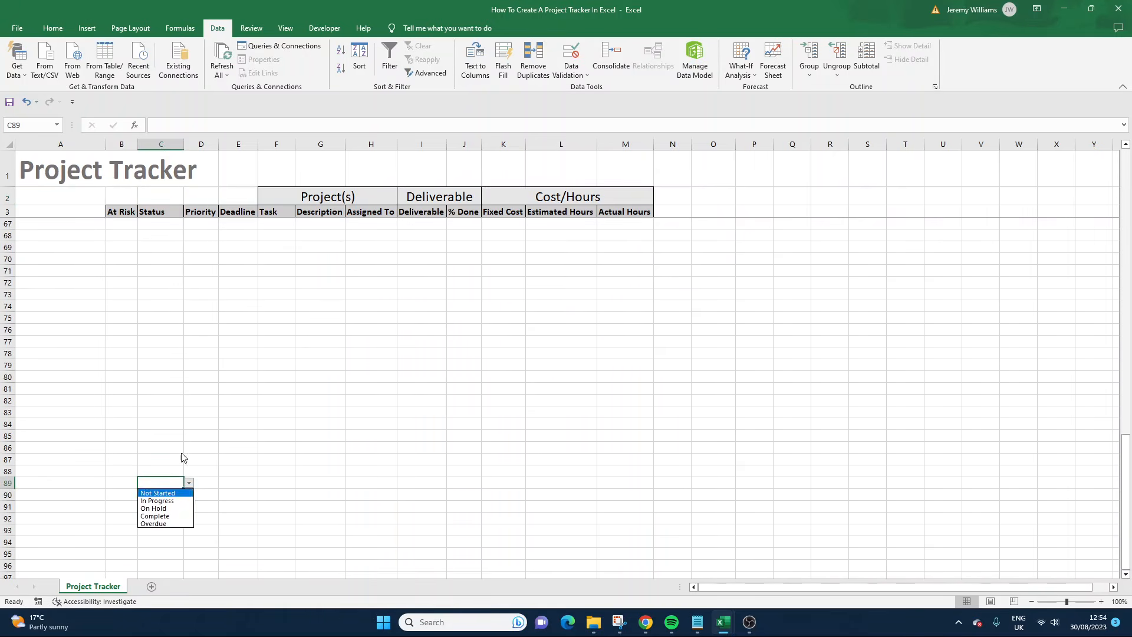
pyautogui.scroll(20, 179, 400)
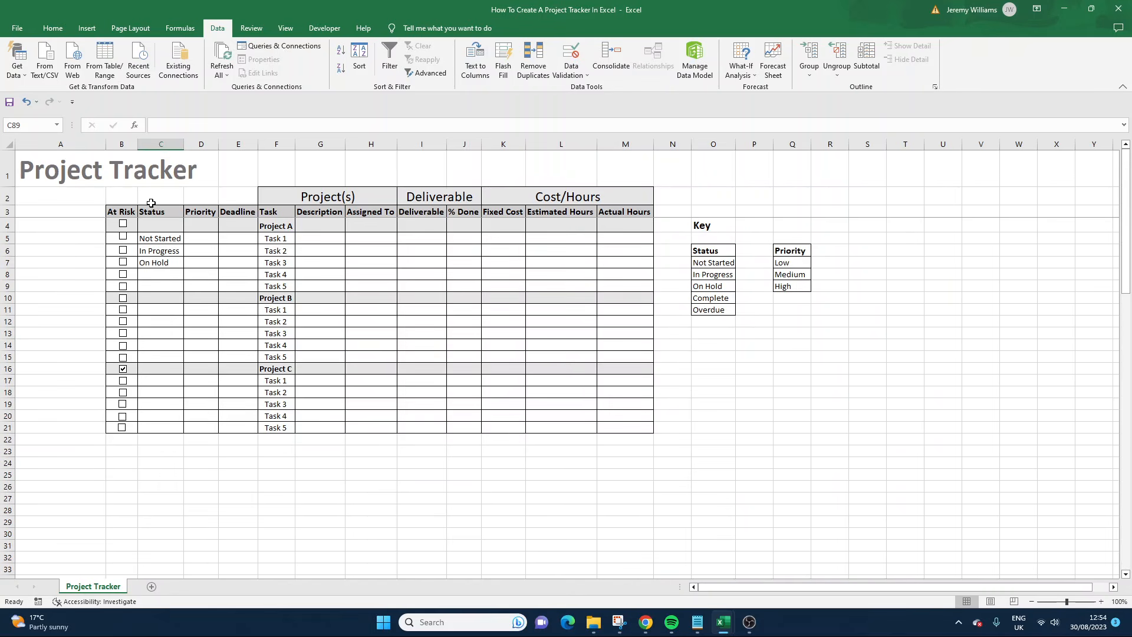
# Step: Remove the dropdown from the heading cells C1:C3 by setting their data validation to allow any value
pyautogui.moveTo(161, 225); pyautogui.dragTo(163, 169)
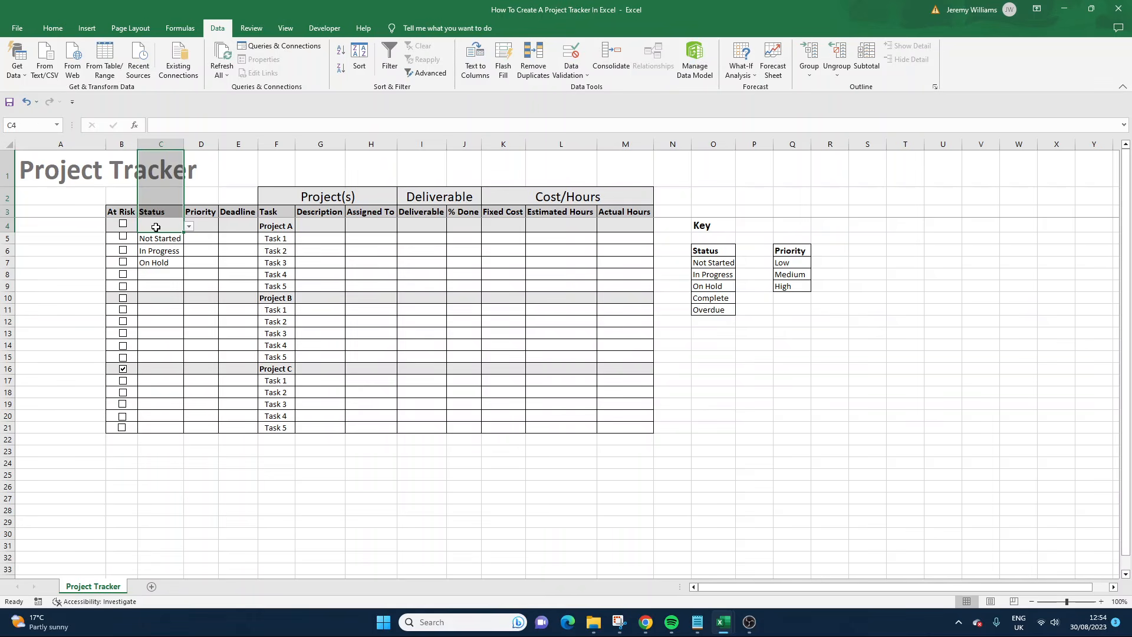
pyautogui.click(156, 227)
pyautogui.moveTo(163, 212); pyautogui.dragTo(172, 165)
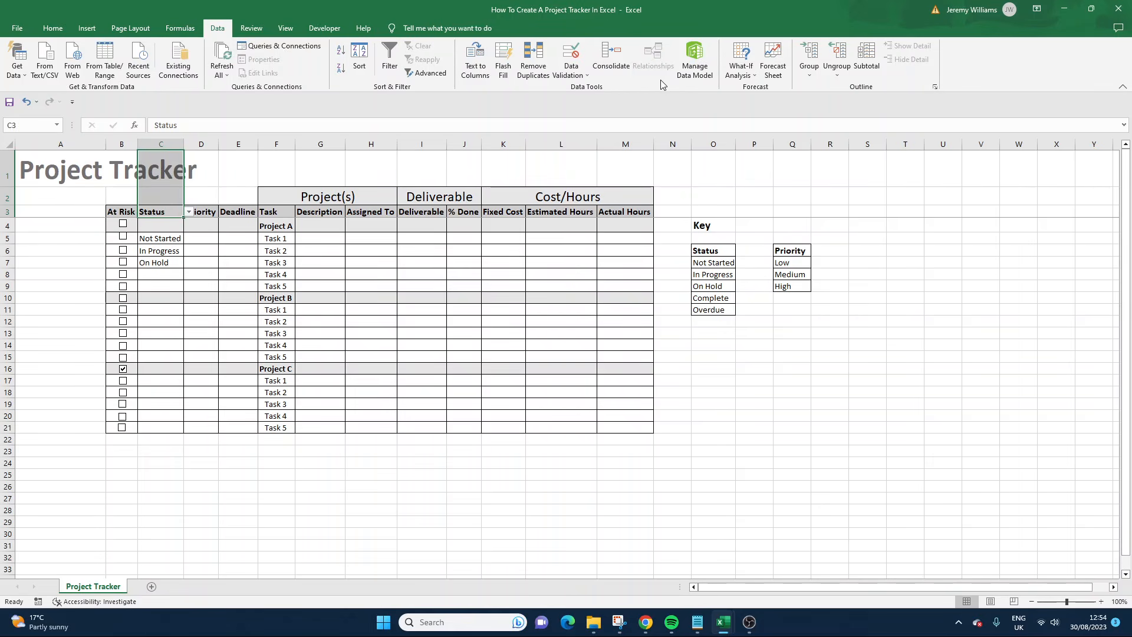
pyautogui.click(577, 77)
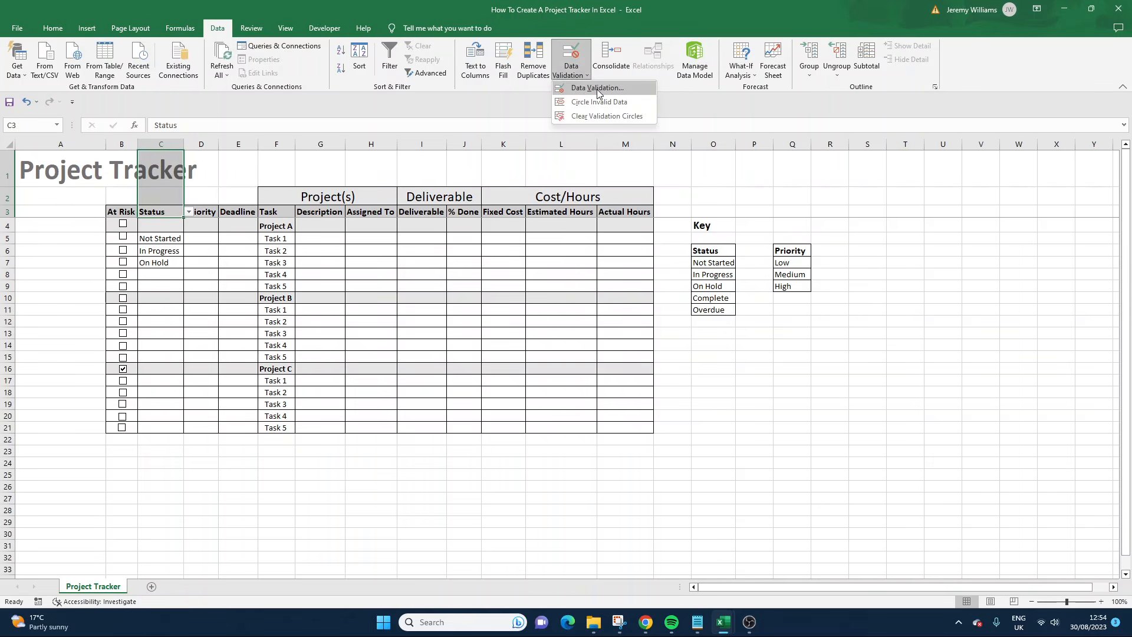
pyautogui.click(597, 89)
pyautogui.click(900, 321)
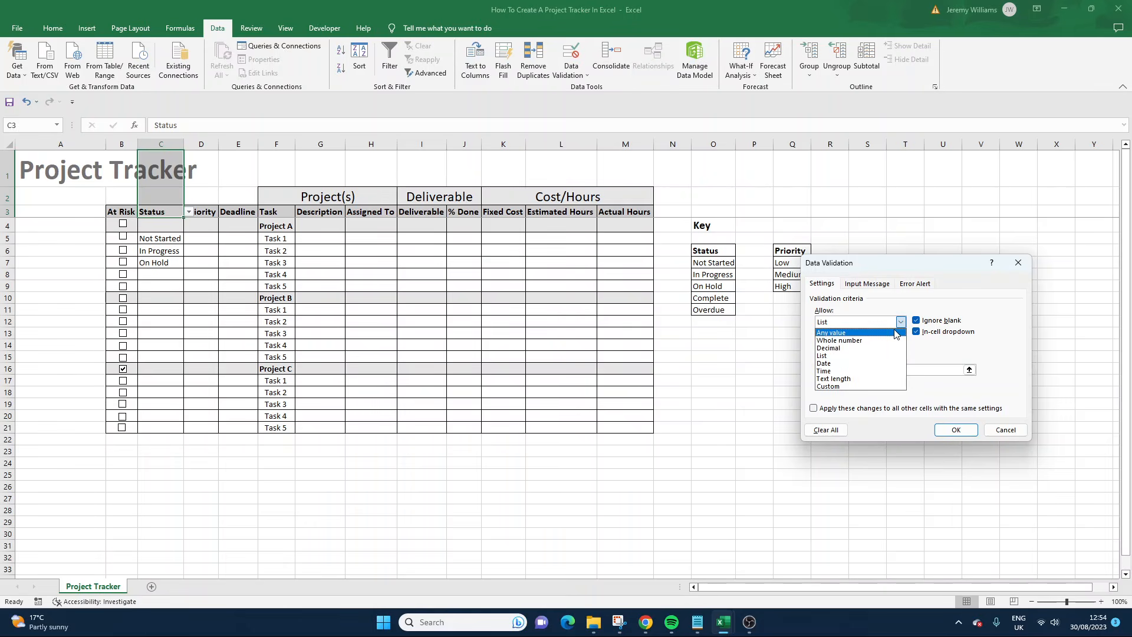
pyautogui.click(861, 333)
pyautogui.click(955, 430)
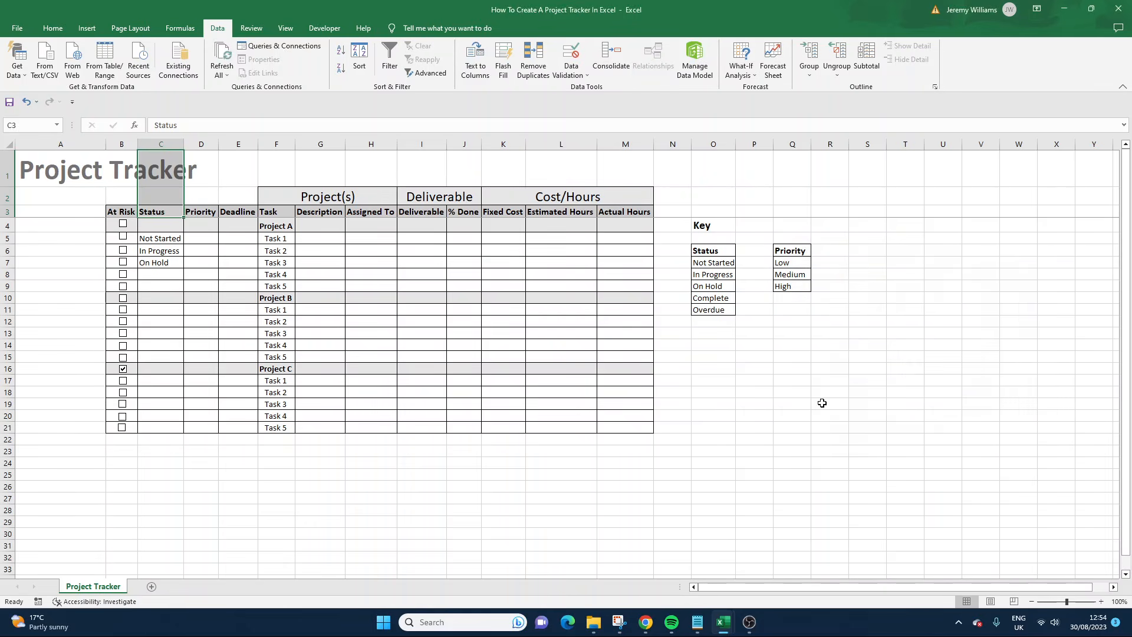
# Step: Check for the status dropdown in C4 and in the heading cells C1 to C3
pyautogui.click(171, 227)
pyautogui.click(188, 226)
pyautogui.click(188, 227)
pyautogui.click(163, 198)
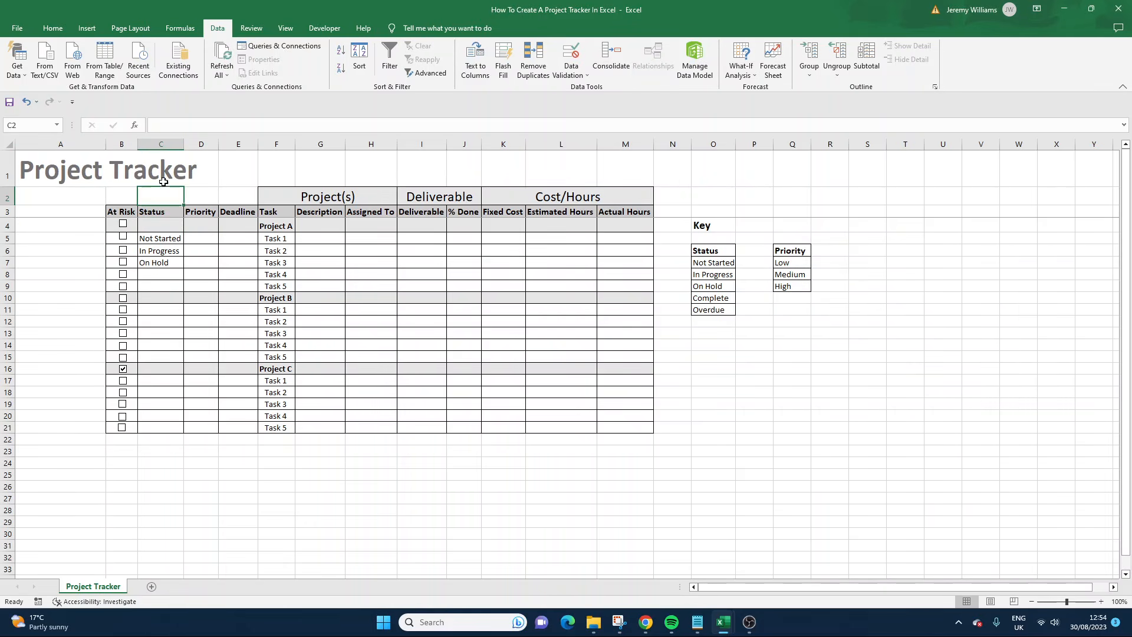
pyautogui.click(174, 169)
pyautogui.click(165, 212)
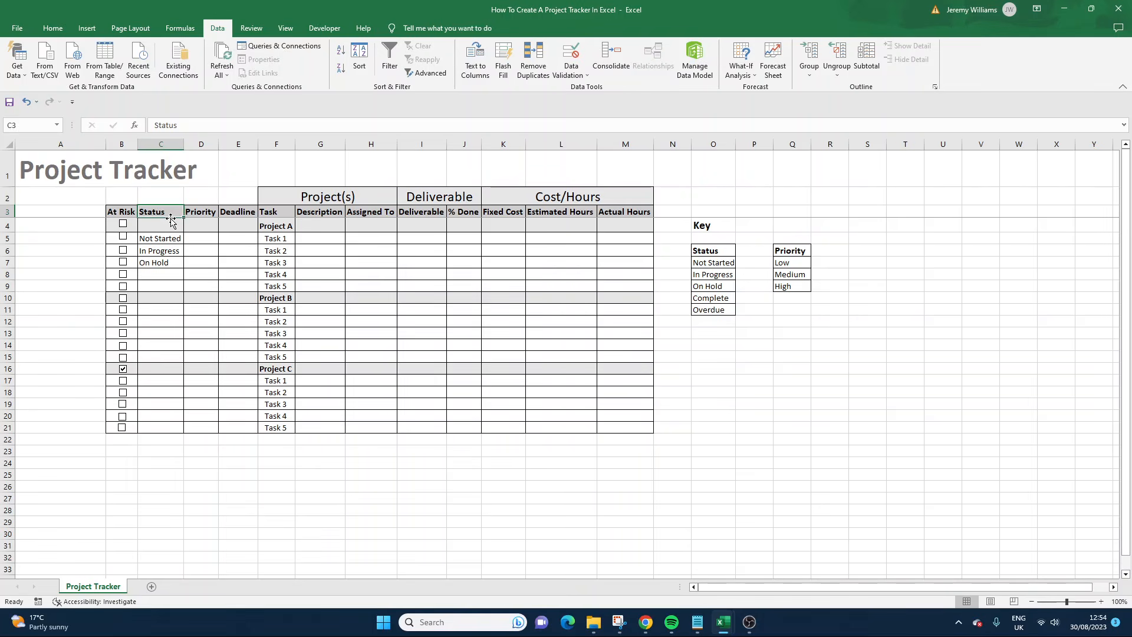
pyautogui.click(172, 223)
pyautogui.click(189, 228)
pyautogui.click(188, 228)
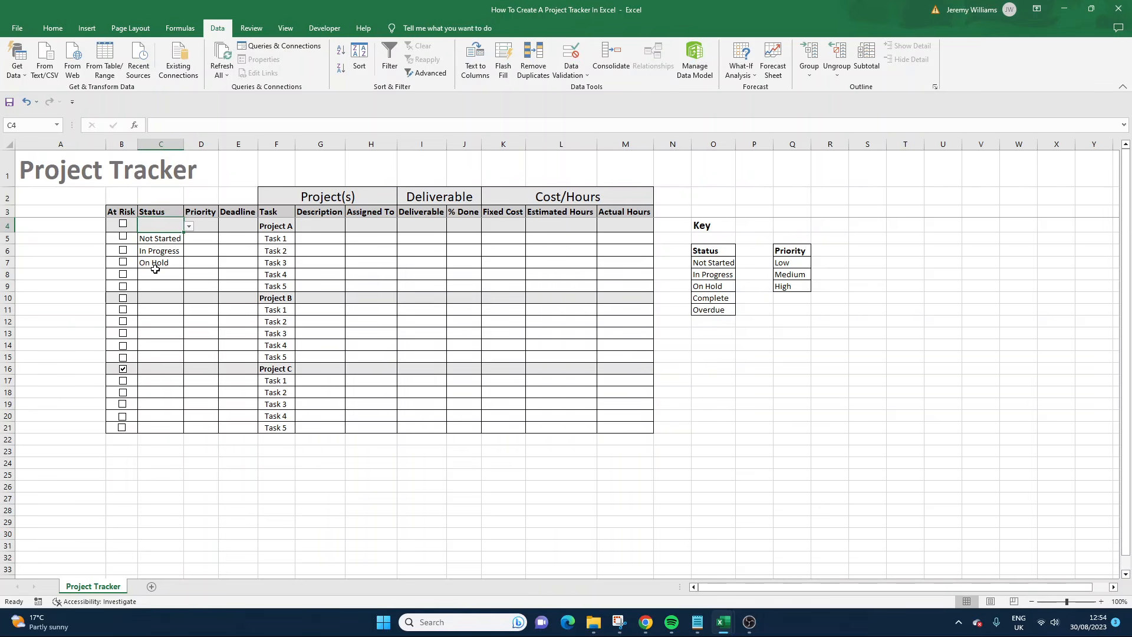
# Step: Add a list data validation to the whole Priority column D, using the priority key in Q7:Q9 as source
pyautogui.click(213, 230)
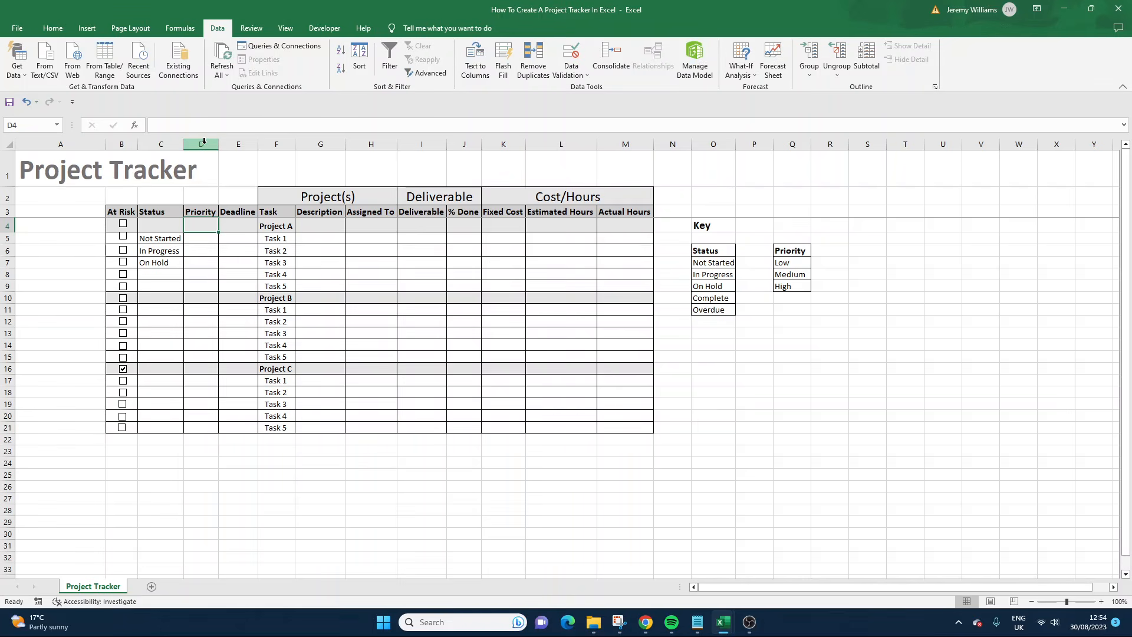
pyautogui.click(202, 144)
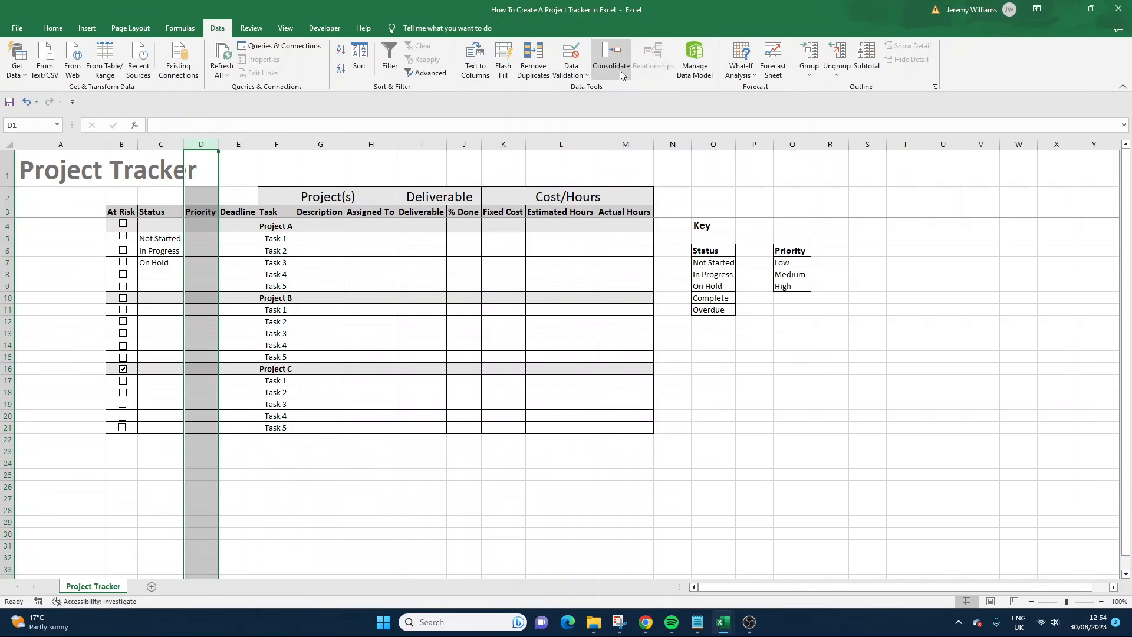
pyautogui.click(581, 75)
pyautogui.click(591, 88)
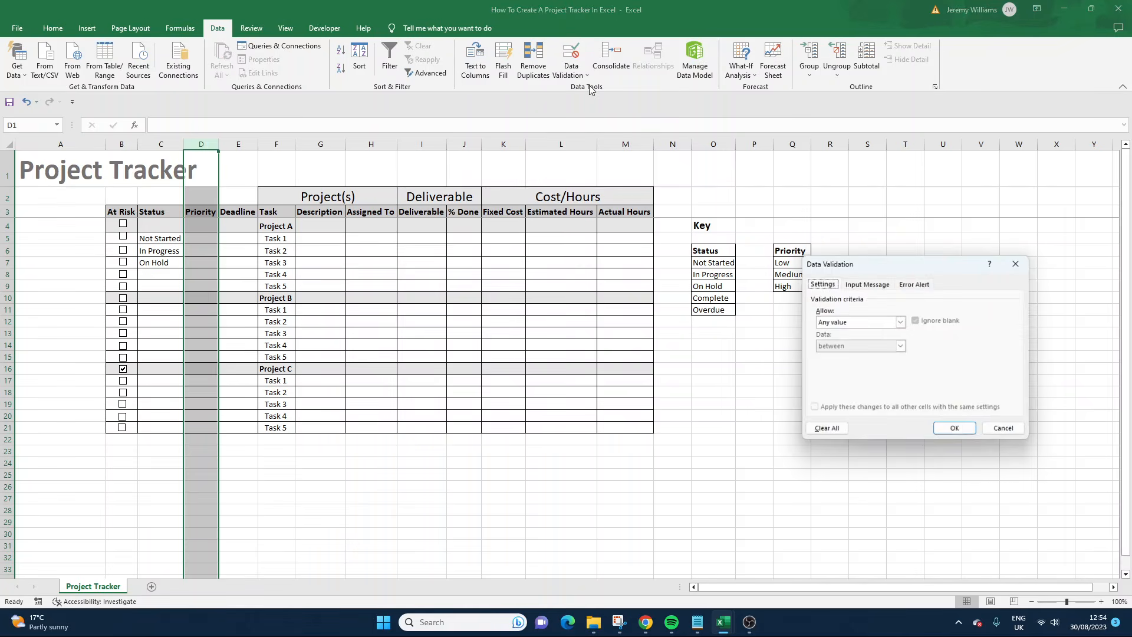
pyautogui.click(901, 322)
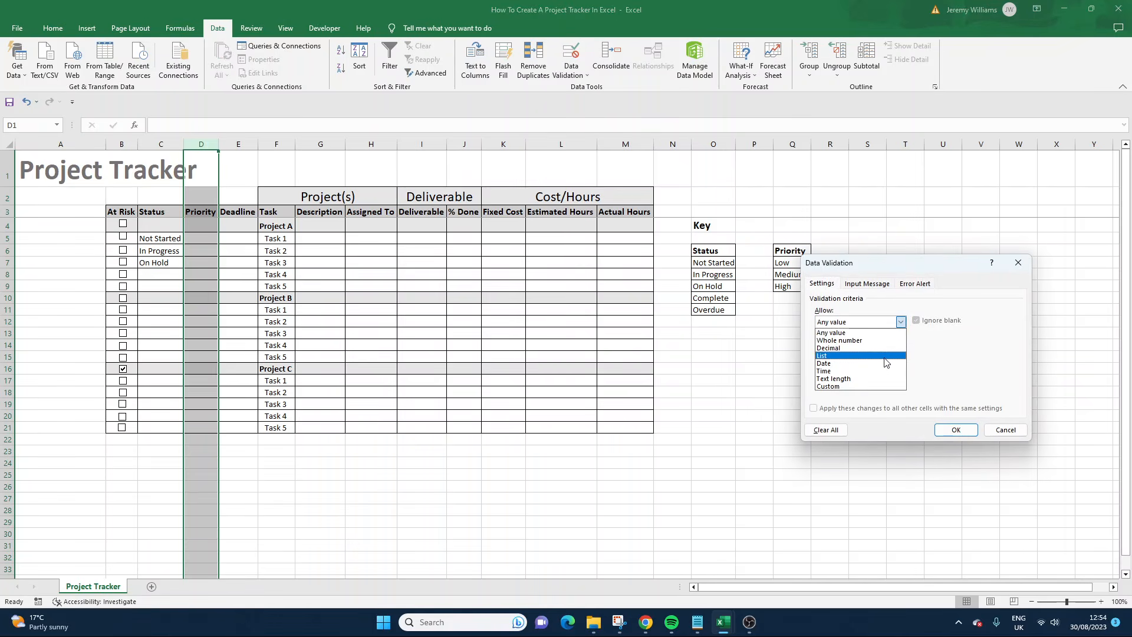
pyautogui.click(826, 356)
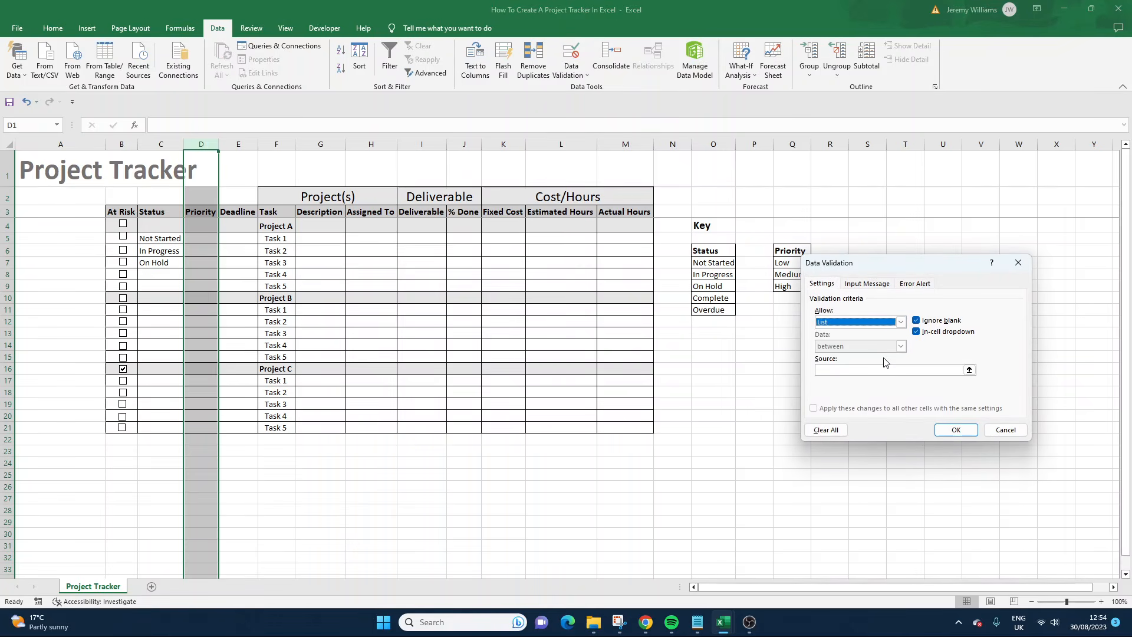
pyautogui.click(784, 261)
pyautogui.moveTo(784, 261); pyautogui.dragTo(786, 287)
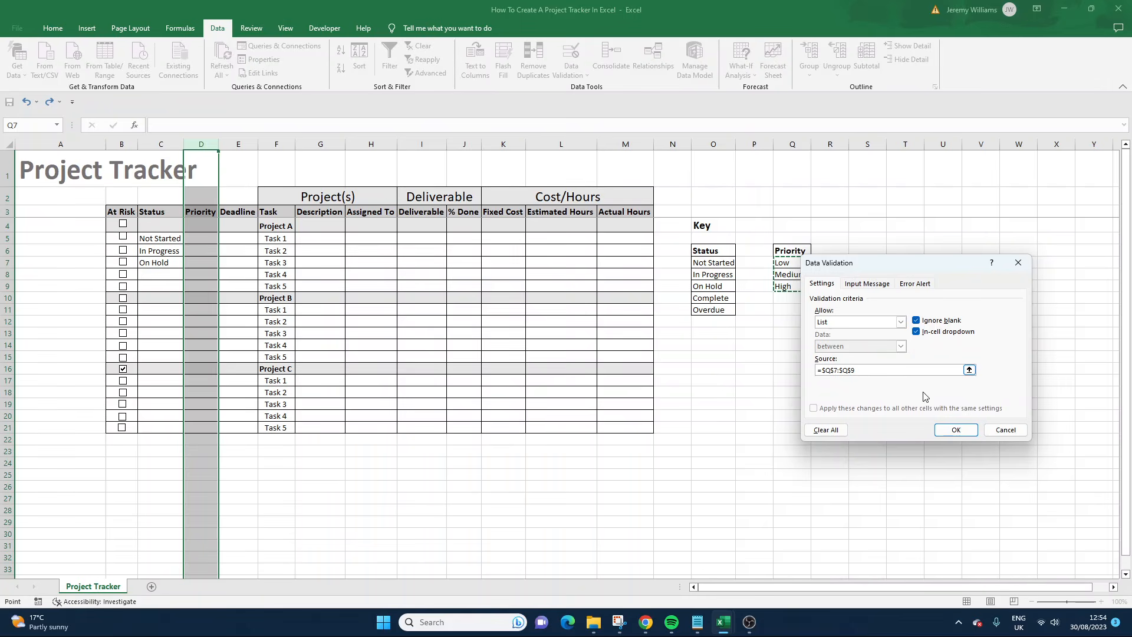
pyautogui.click(955, 430)
# Step: Choose Low in D5 and Medium in D6 from the Priority dropdown
pyautogui.click(213, 240)
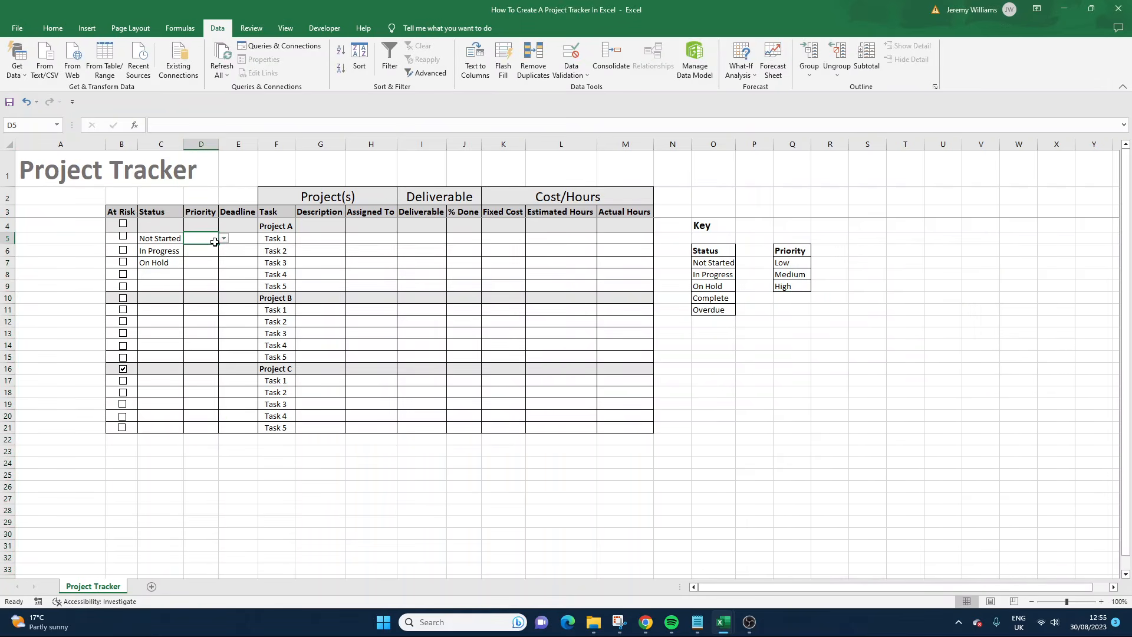
pyautogui.click(224, 239)
pyautogui.click(201, 248)
pyautogui.click(215, 249)
pyautogui.click(224, 250)
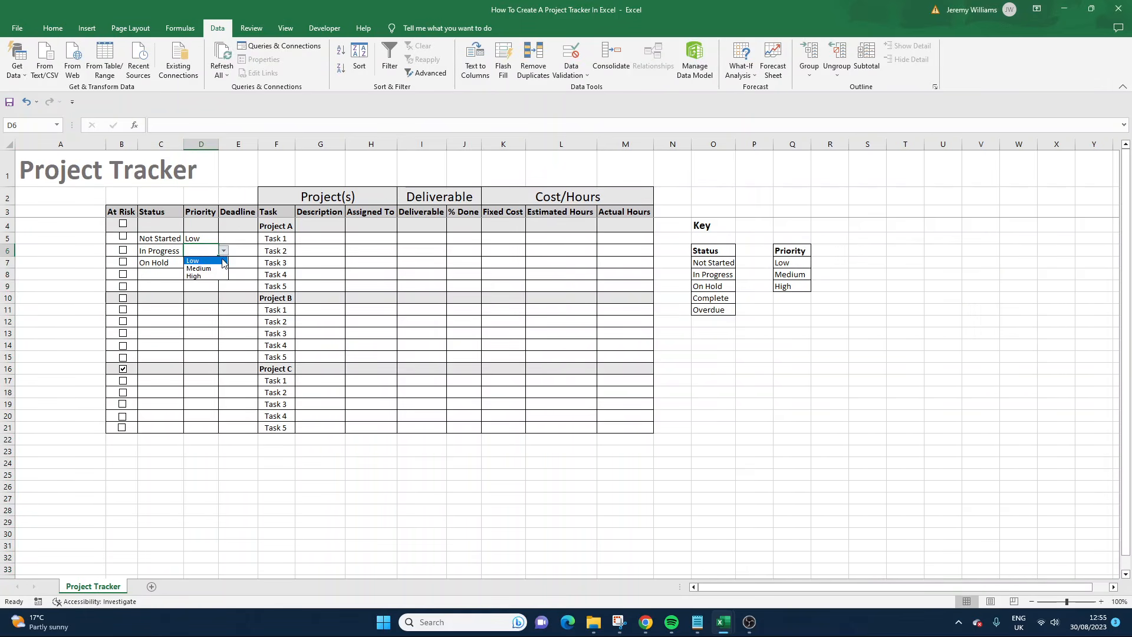
pyautogui.click(200, 267)
pyautogui.click(212, 272)
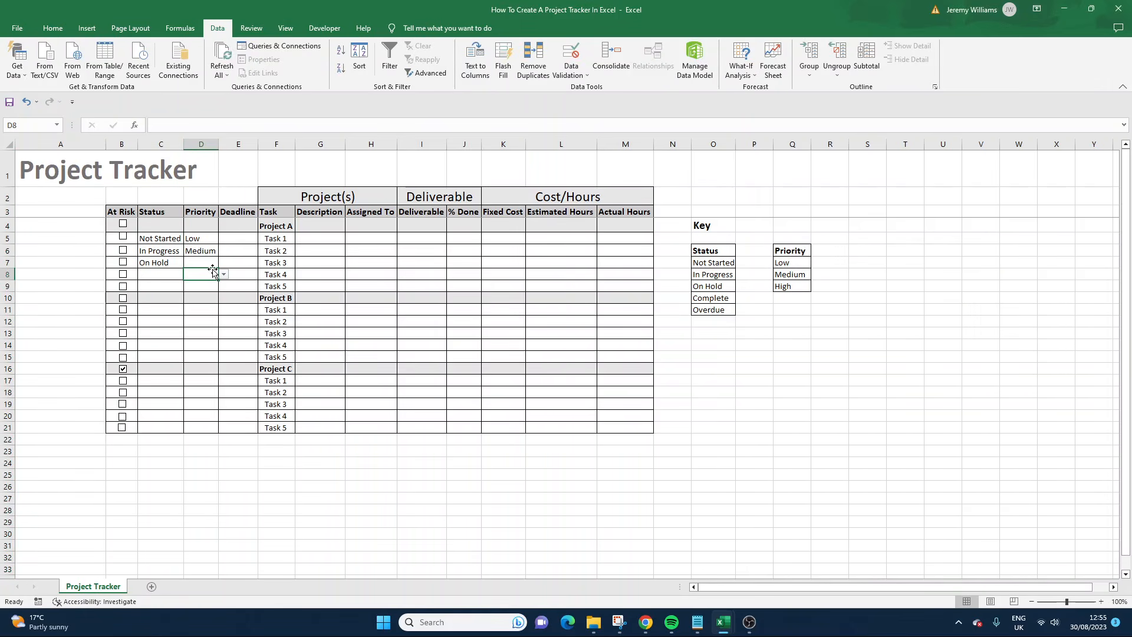
# Step: Set the Project A row's status to In Progress in C4 and its priority to Medium in D4
pyautogui.click(161, 225)
pyautogui.click(188, 227)
pyautogui.click(183, 252)
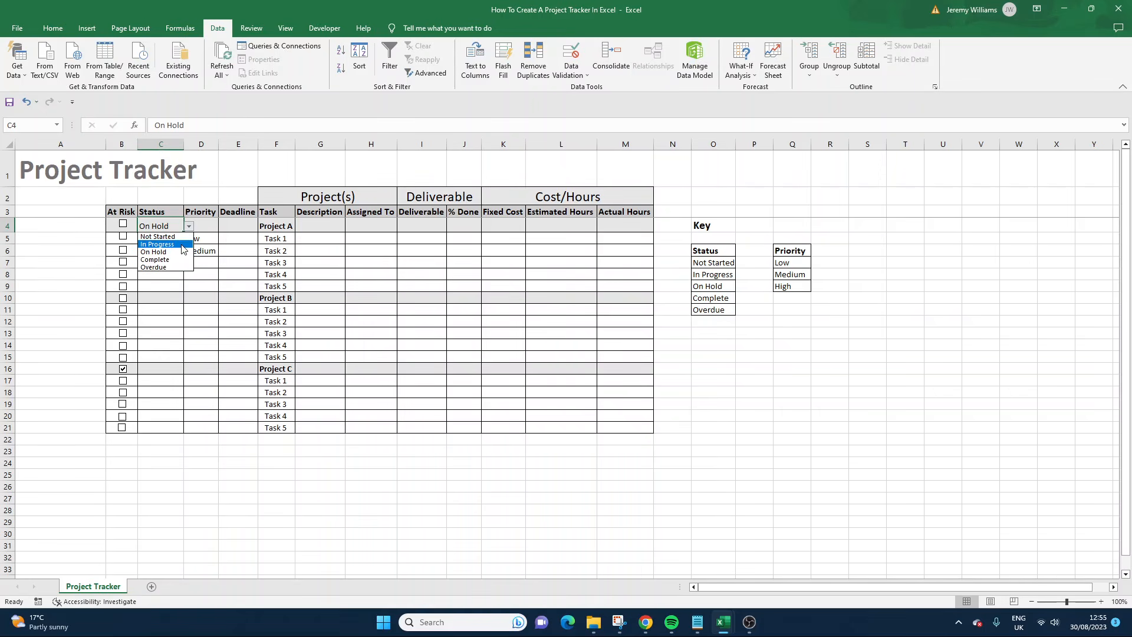
pyautogui.click(158, 244)
pyautogui.click(208, 225)
pyautogui.click(223, 226)
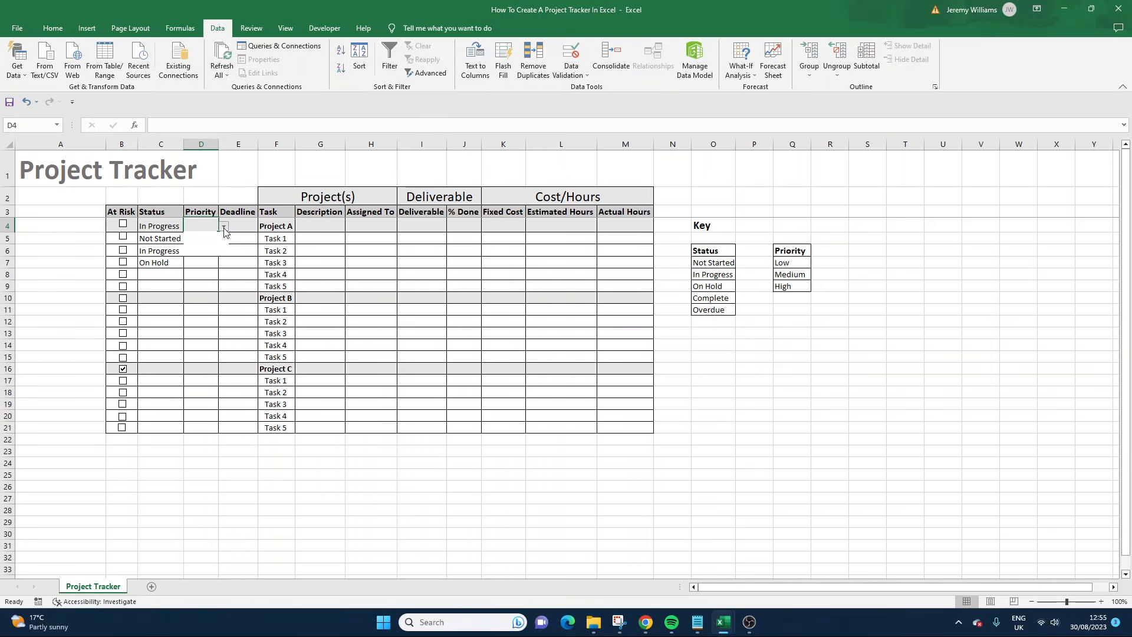
pyautogui.click(216, 244)
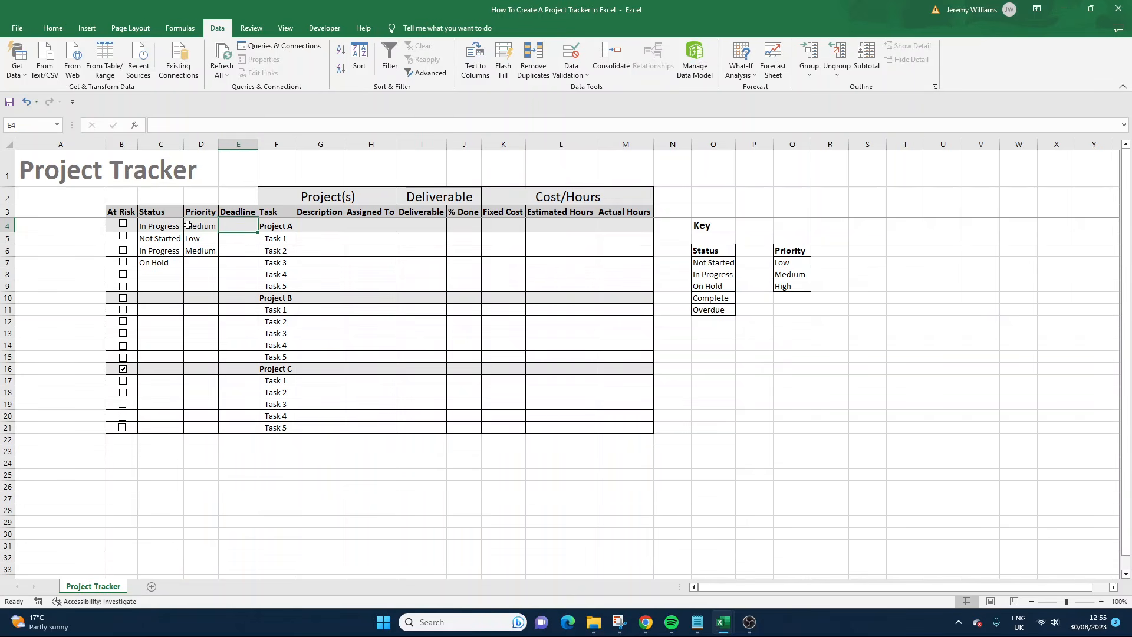
# Step: Make the Project A row bold from At Risk to Actual Hours in row 4
pyautogui.moveTo(159, 227); pyautogui.dragTo(205, 229)
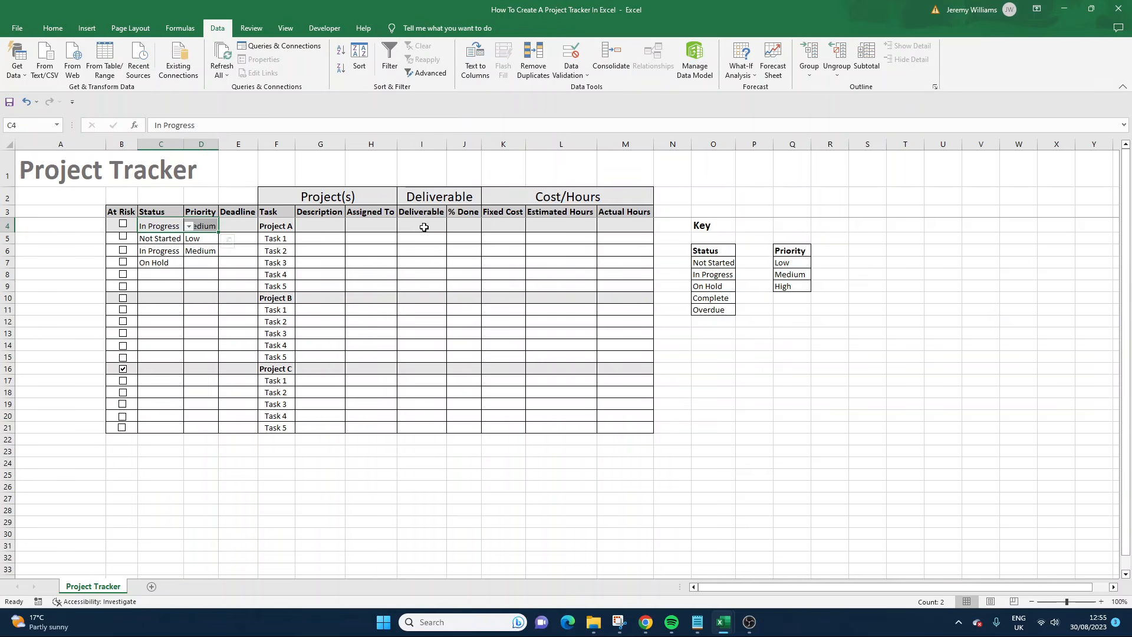
pyautogui.moveTo(613, 227); pyautogui.dragTo(129, 228)
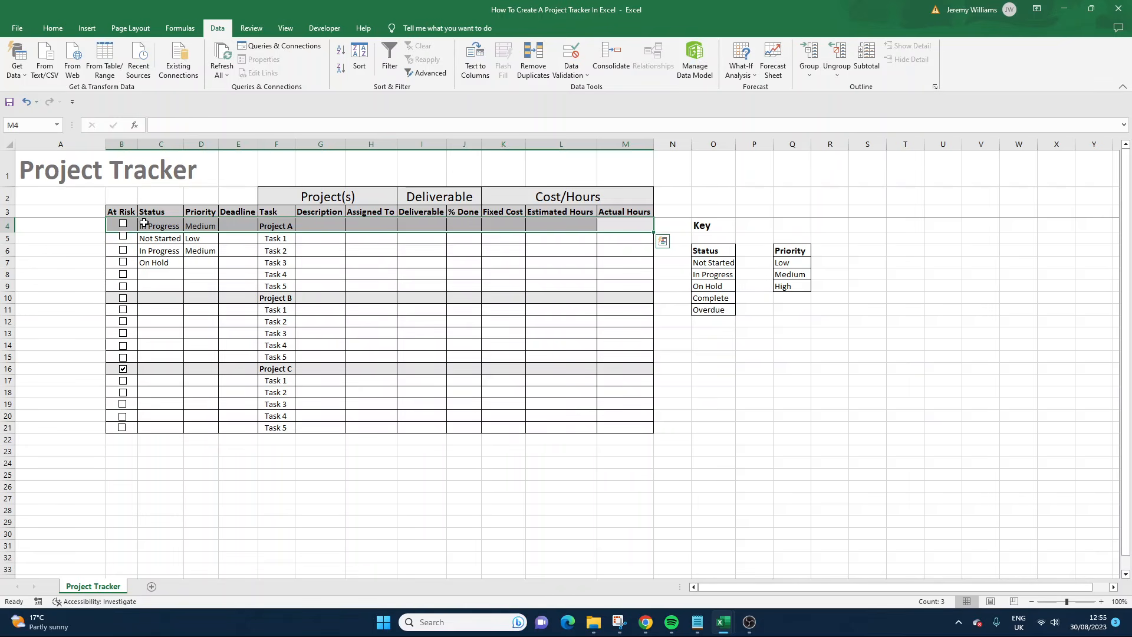
pyautogui.hotkey('ctrl', 'b')
pyautogui.click(362, 302)
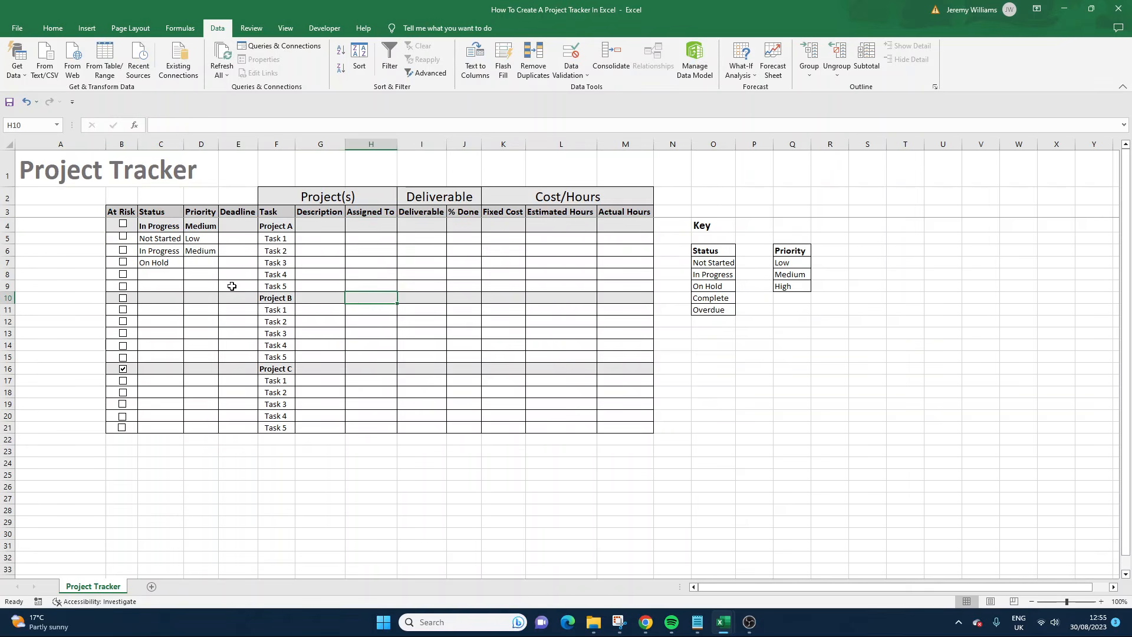
pyautogui.moveTo(150, 301); pyautogui.dragTo(609, 294)
pyautogui.click(200, 225)
pyautogui.click(200, 239)
pyautogui.click(201, 251)
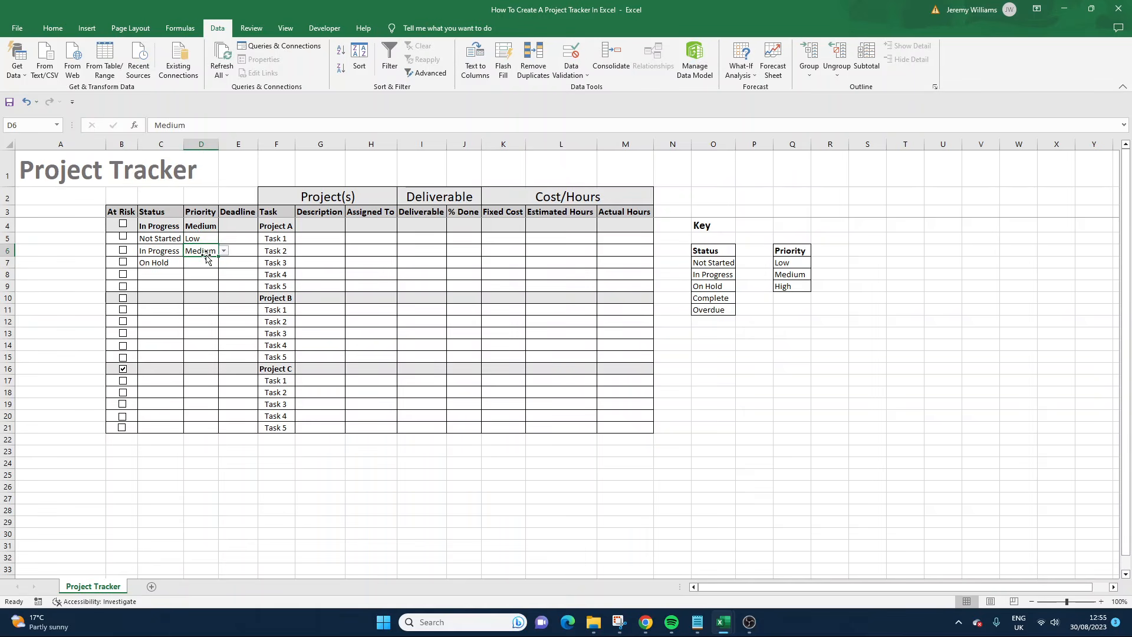
pyautogui.click(204, 240)
pyautogui.click(202, 228)
pyautogui.click(171, 226)
pyautogui.click(170, 238)
pyautogui.click(204, 239)
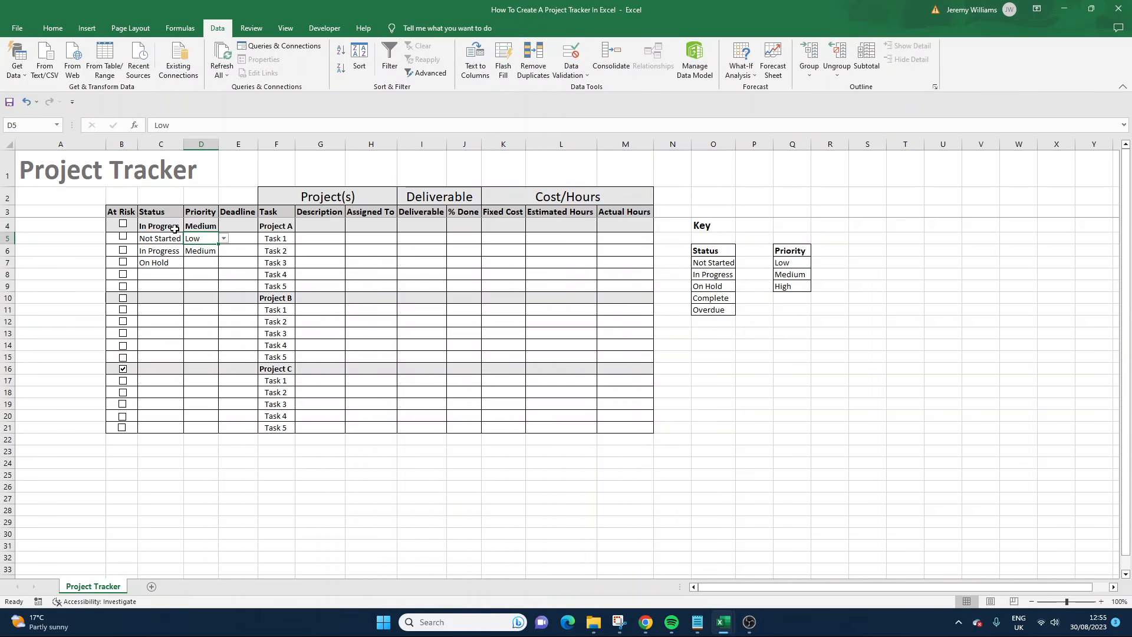
# Step: Increase the indent of C5:E9 by one level and autofit the widths of the Status and Priority columns
pyautogui.moveTo(166, 239); pyautogui.dragTo(236, 286)
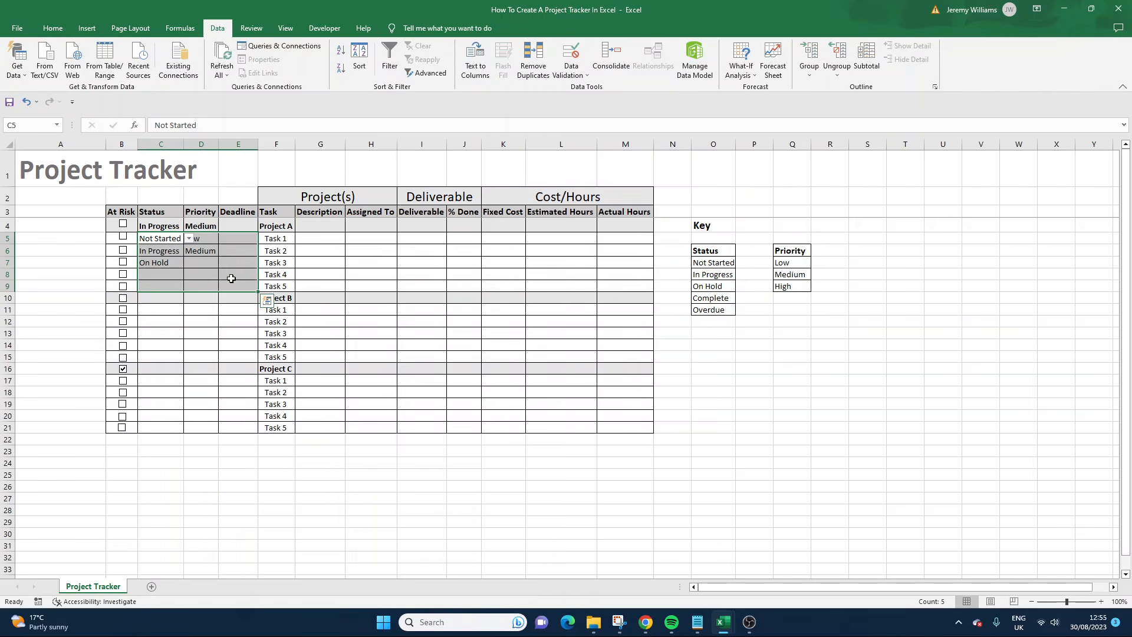
pyautogui.click(50, 28)
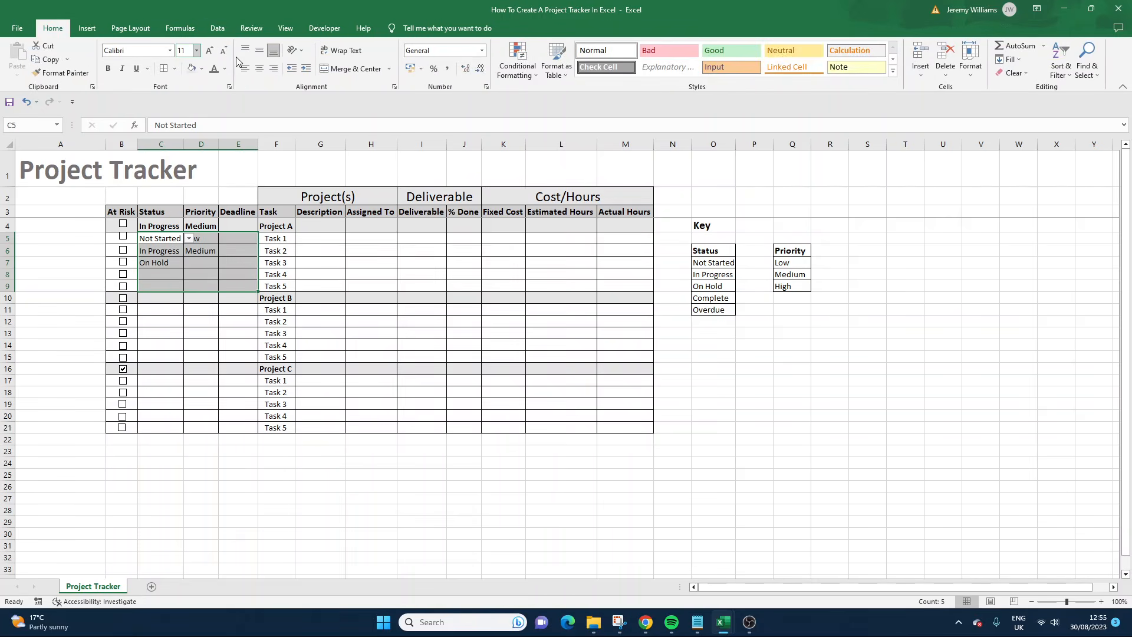
pyautogui.click(309, 69)
pyautogui.click(371, 211)
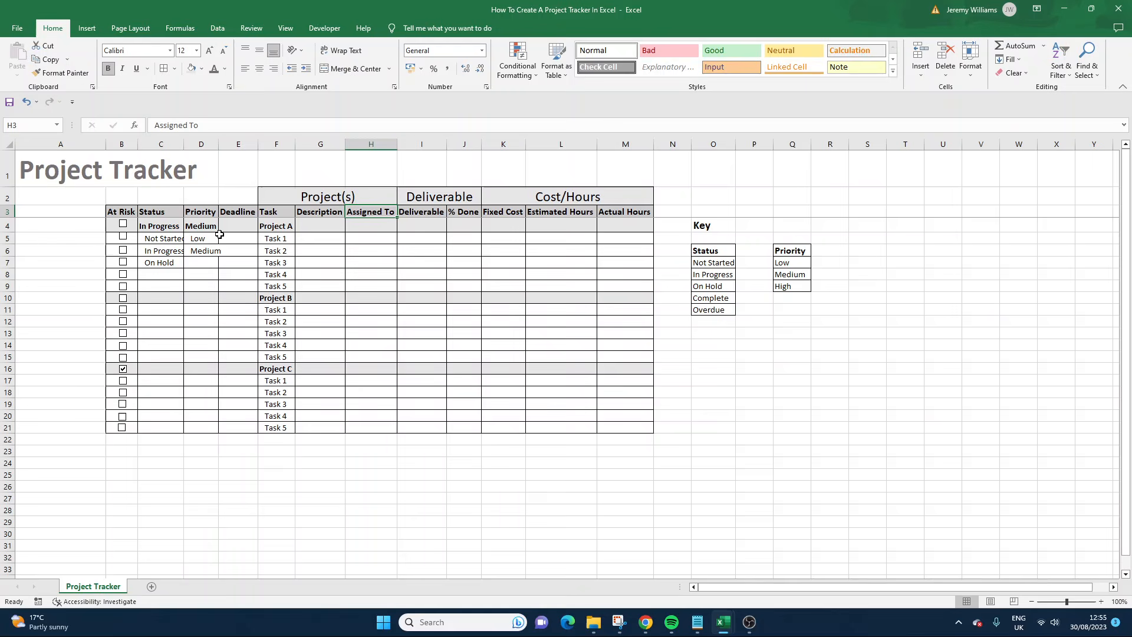
pyautogui.doubleClick(184, 148)
pyautogui.doubleClick(224, 145)
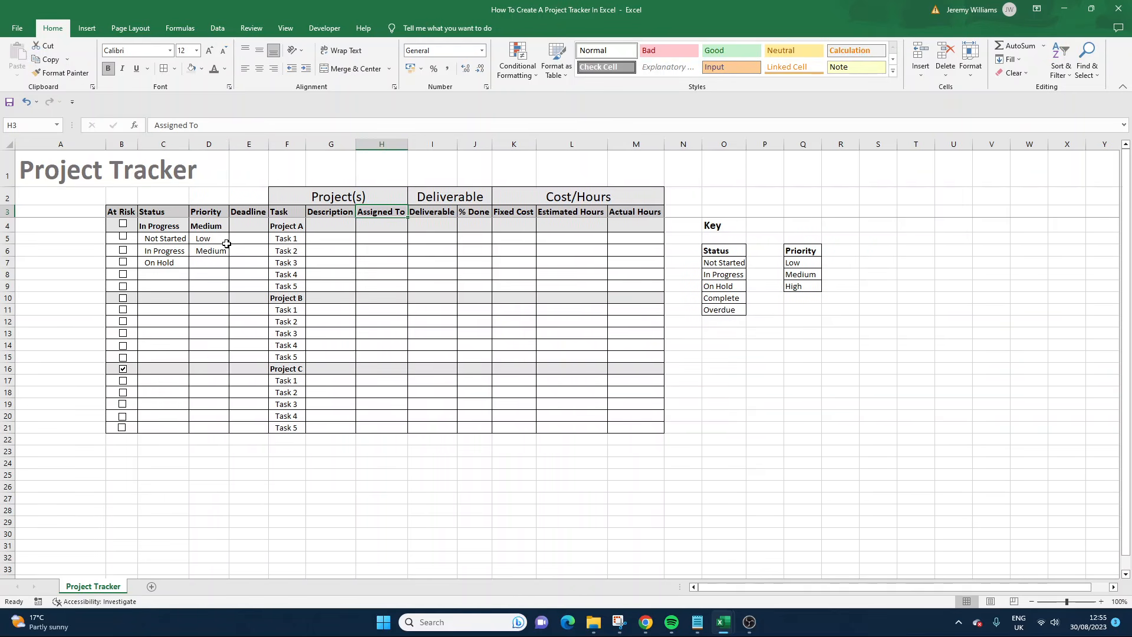
# Step: Remove the indent from the status, priority and deadline cells C5:E9
pyautogui.moveTo(162, 239); pyautogui.dragTo(255, 285)
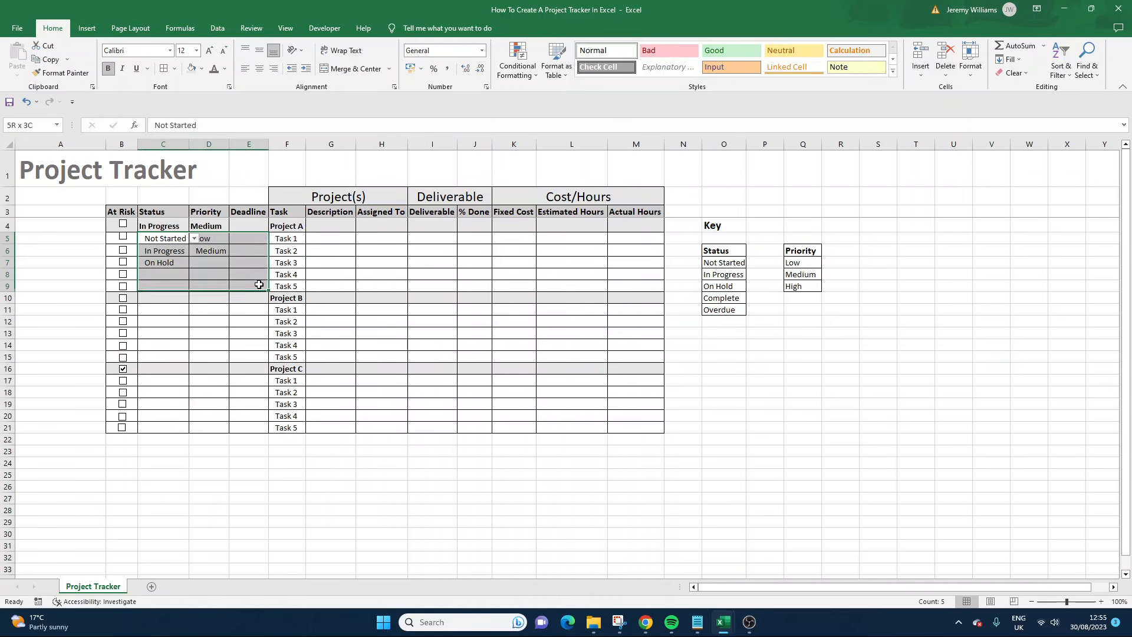
pyautogui.click(292, 68)
pyautogui.click(406, 392)
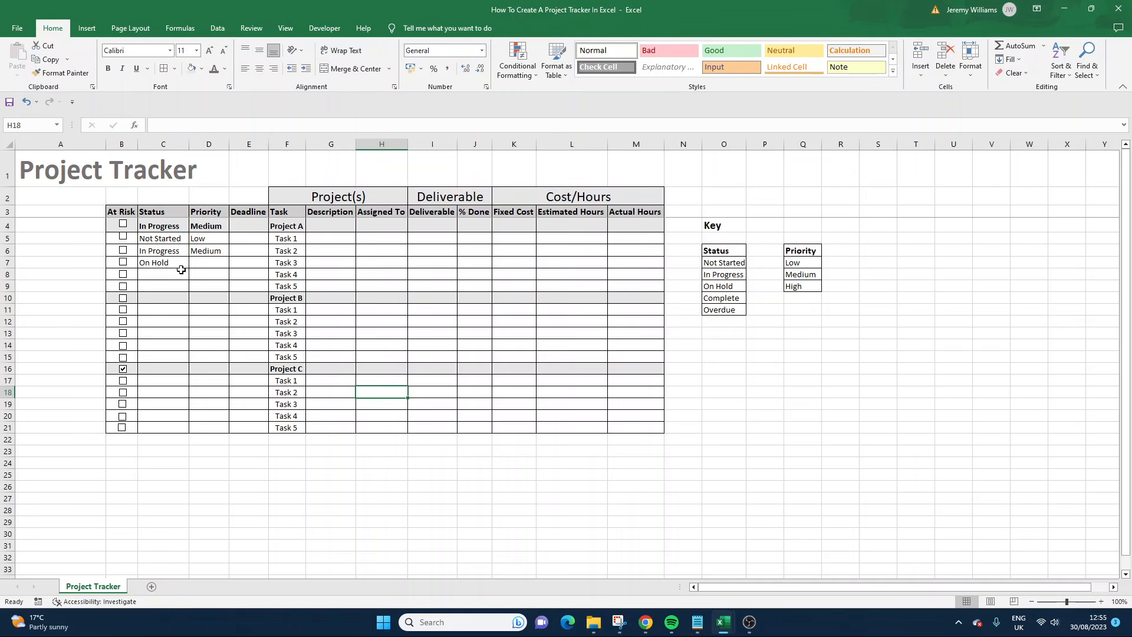
# Step: Check for the priority dropdown in the heading cells D1 to D3
pyautogui.click(207, 250)
pyautogui.click(210, 152)
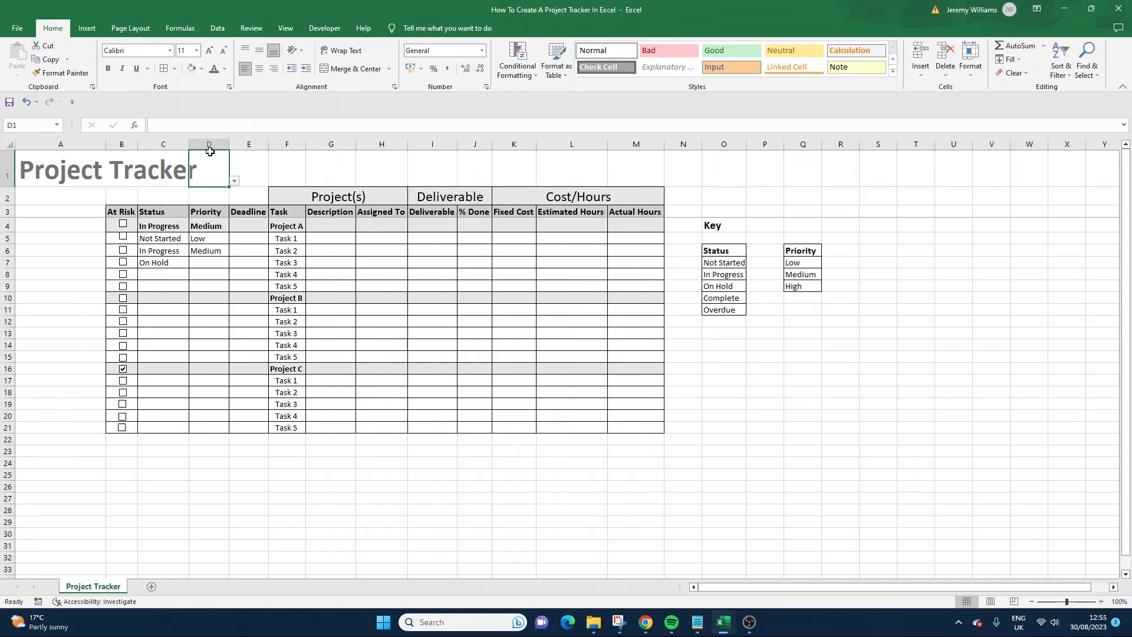
pyautogui.click(208, 212)
pyautogui.click(224, 175)
pyautogui.click(234, 180)
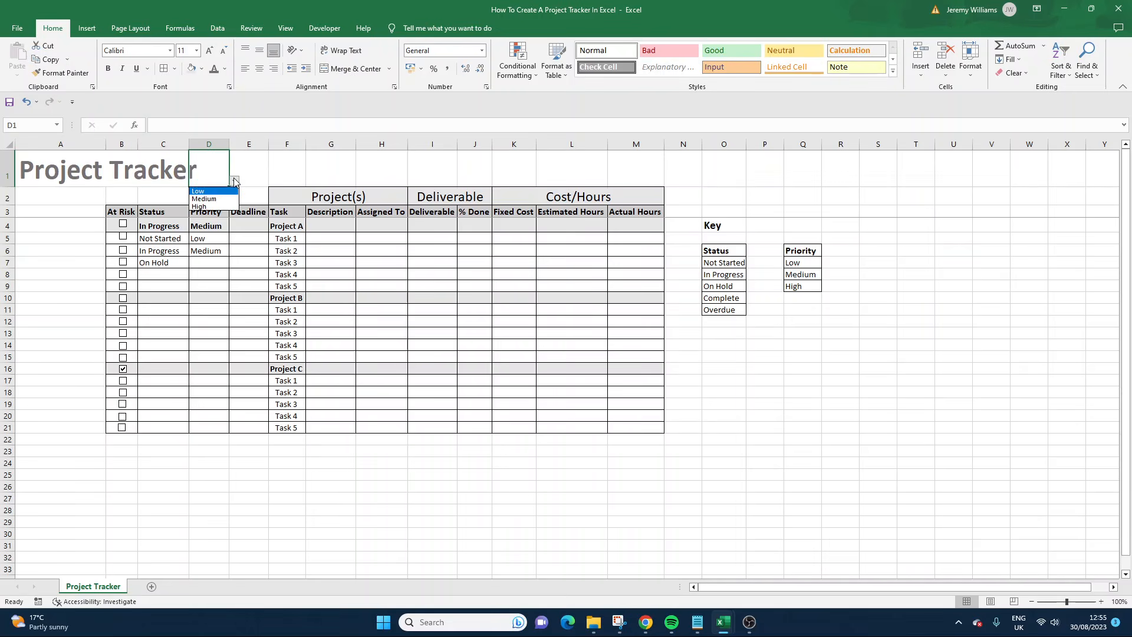
pyautogui.click(234, 182)
pyautogui.click(212, 196)
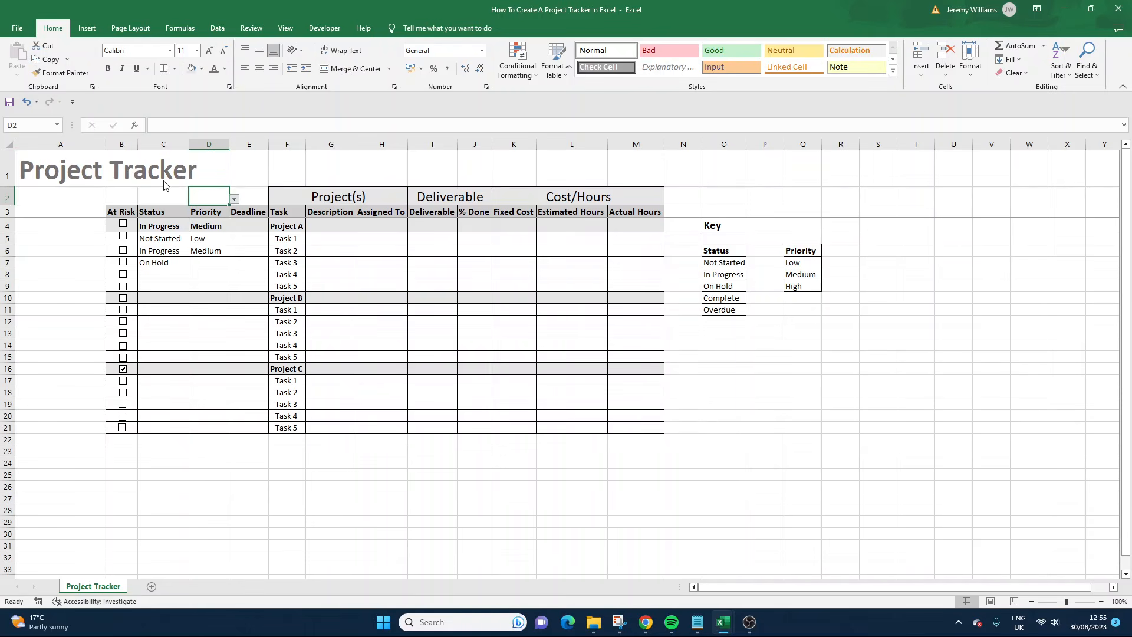
pyautogui.press('Up')
# Step: Remove the dropdown from the heading cells D1:D3 by setting their data validation to allow any value
pyautogui.moveTo(210, 196); pyautogui.dragTo(213, 212)
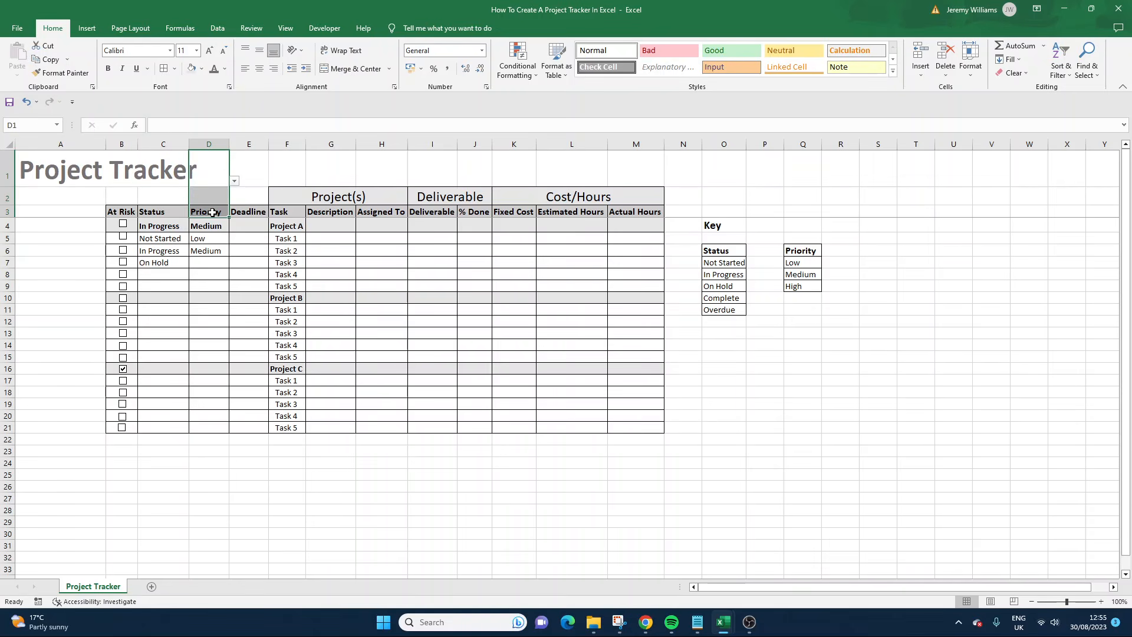
pyautogui.click(218, 30)
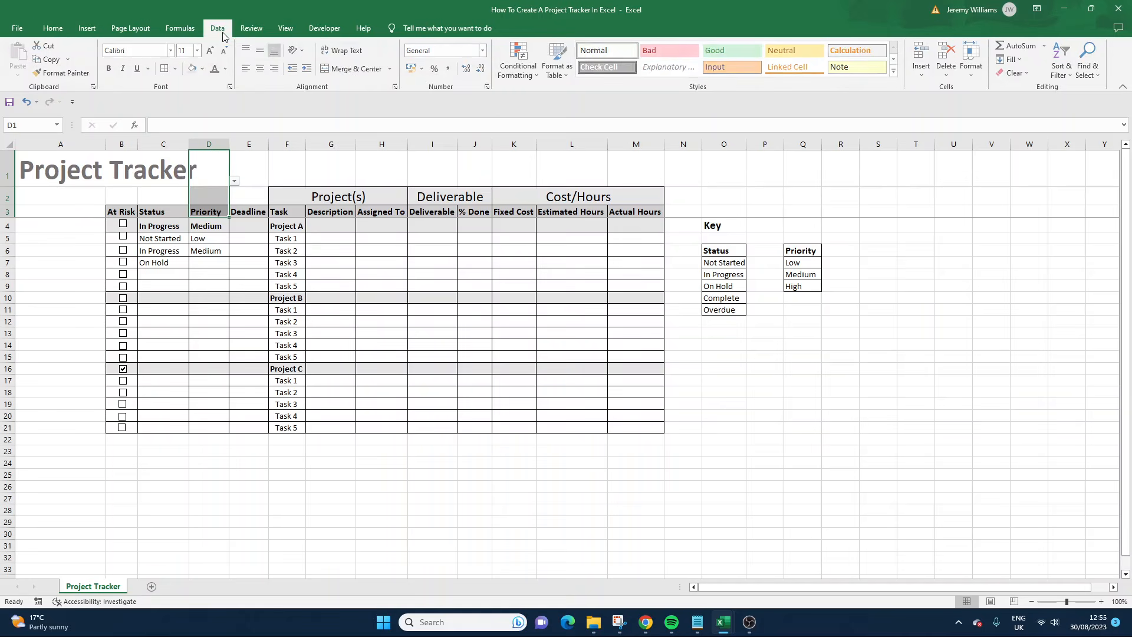
pyautogui.click(569, 70)
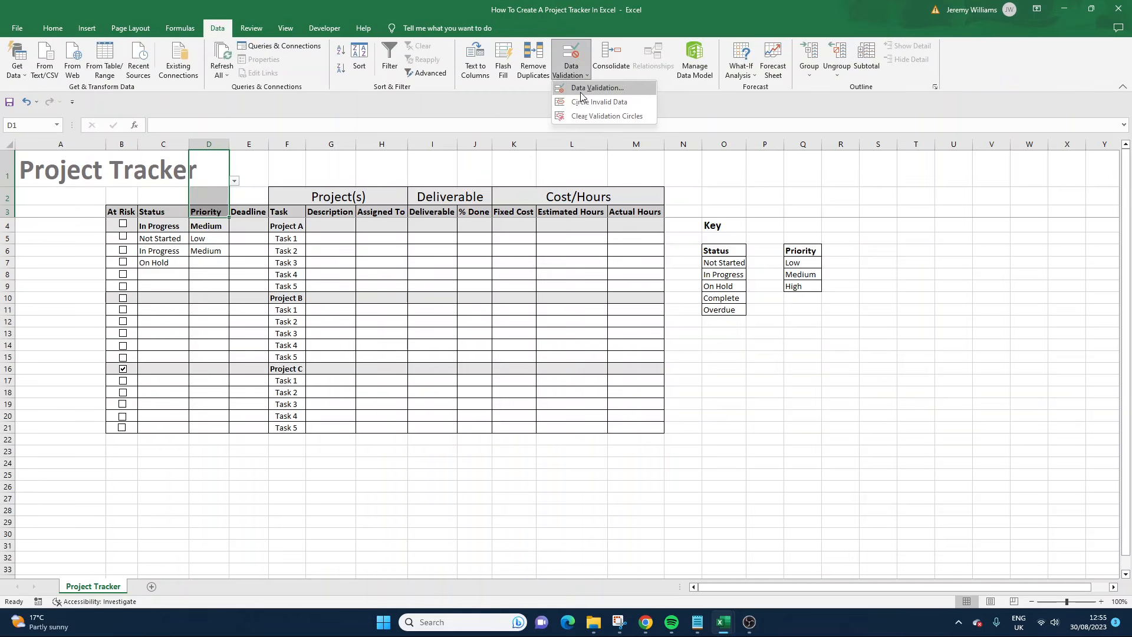
pyautogui.click(597, 88)
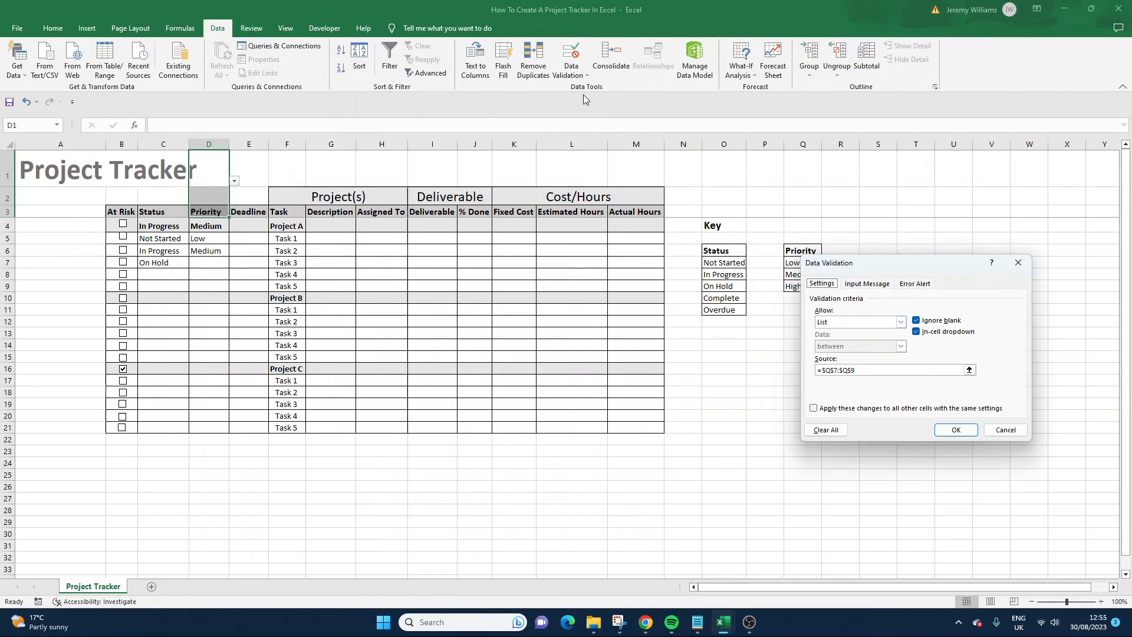
pyautogui.click(901, 322)
pyautogui.click(849, 334)
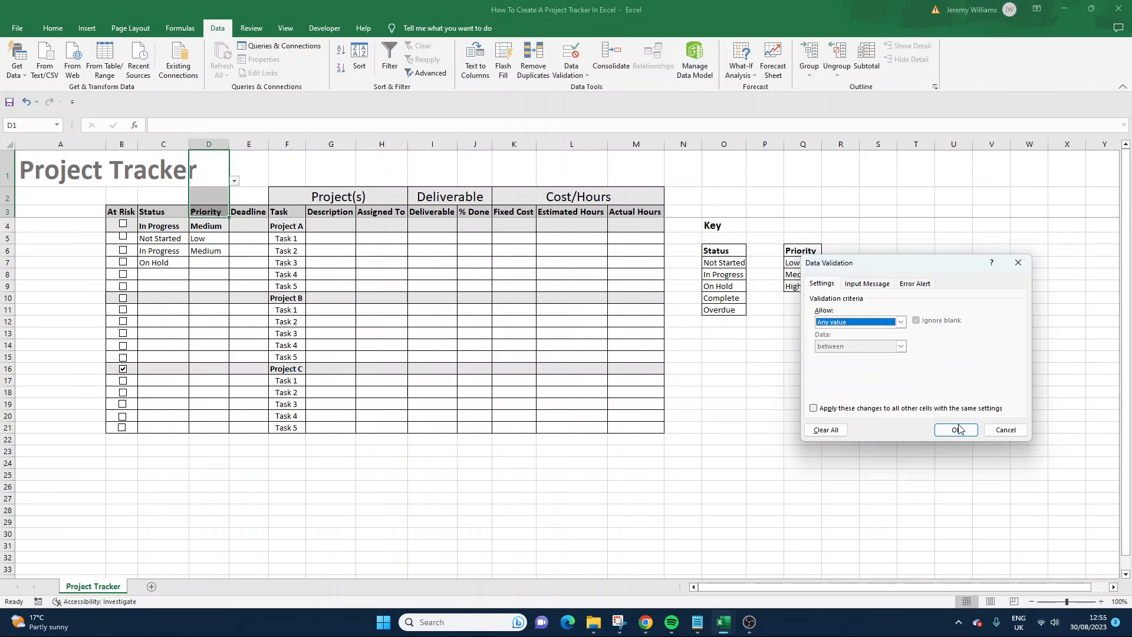
pyautogui.click(956, 429)
pyautogui.click(421, 239)
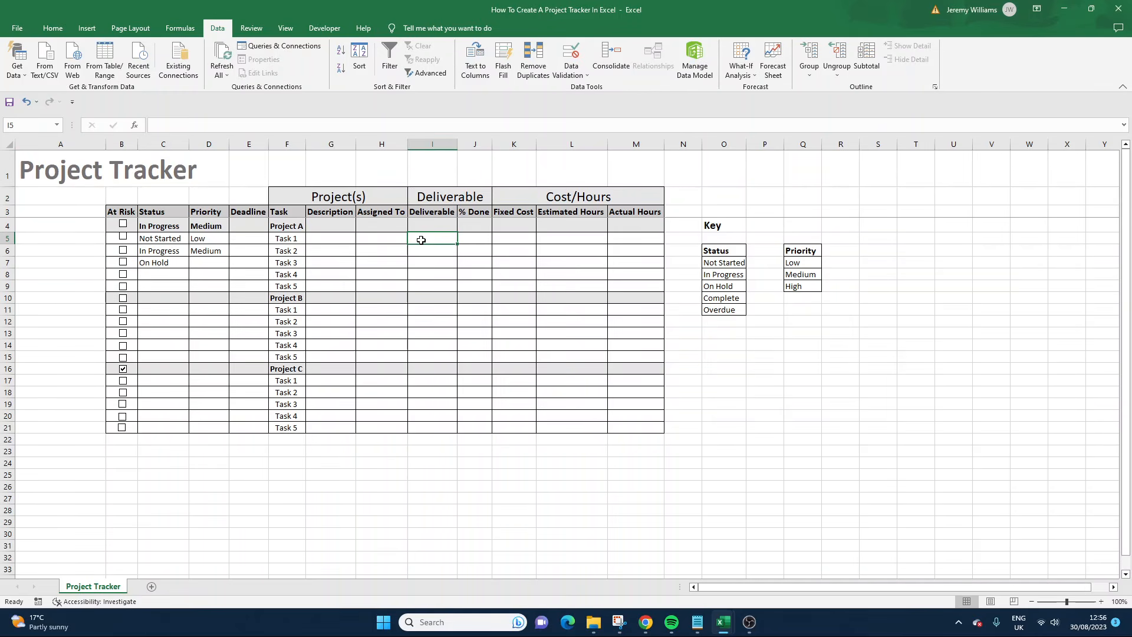
pyautogui.click(391, 237)
pyautogui.click(388, 254)
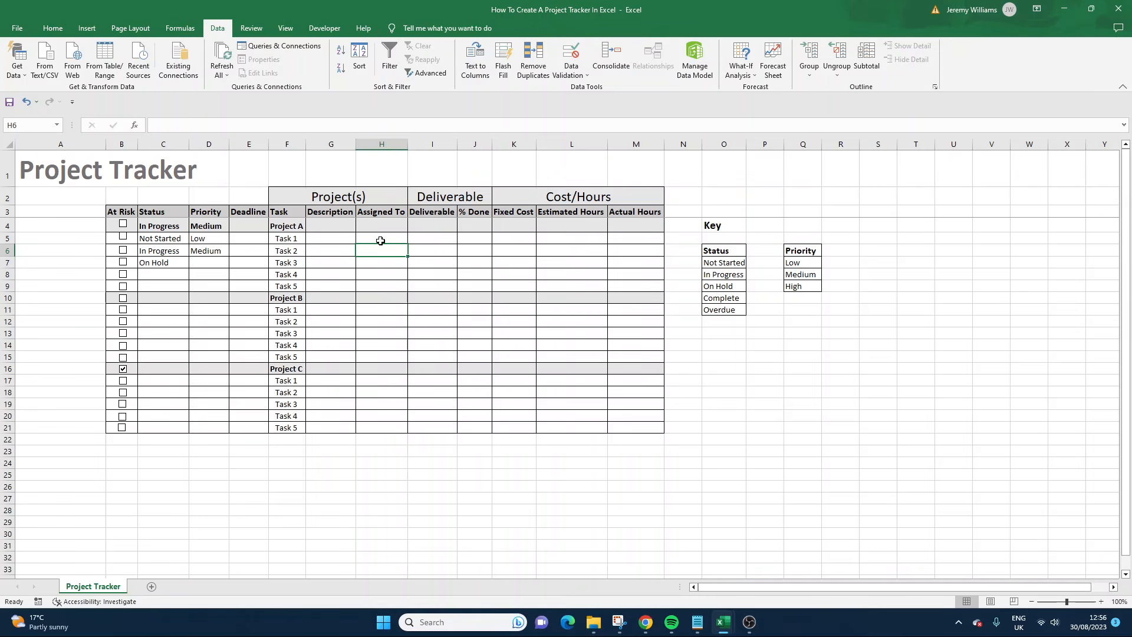
pyautogui.click(380, 238)
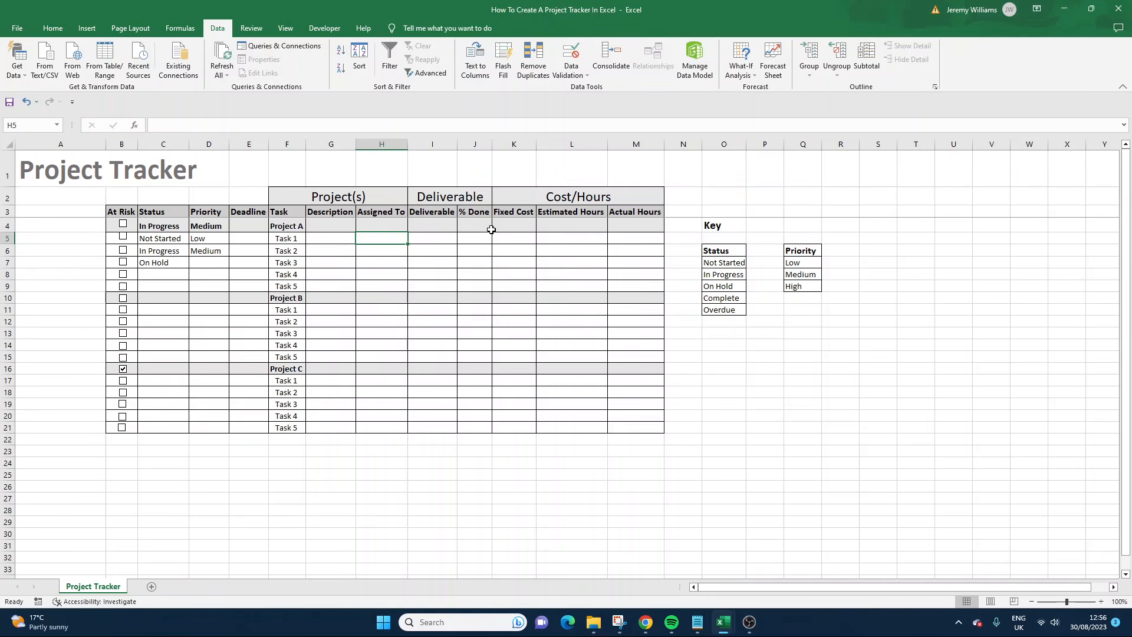
pyautogui.moveTo(387, 241); pyautogui.dragTo(404, 281)
pyautogui.click(857, 245)
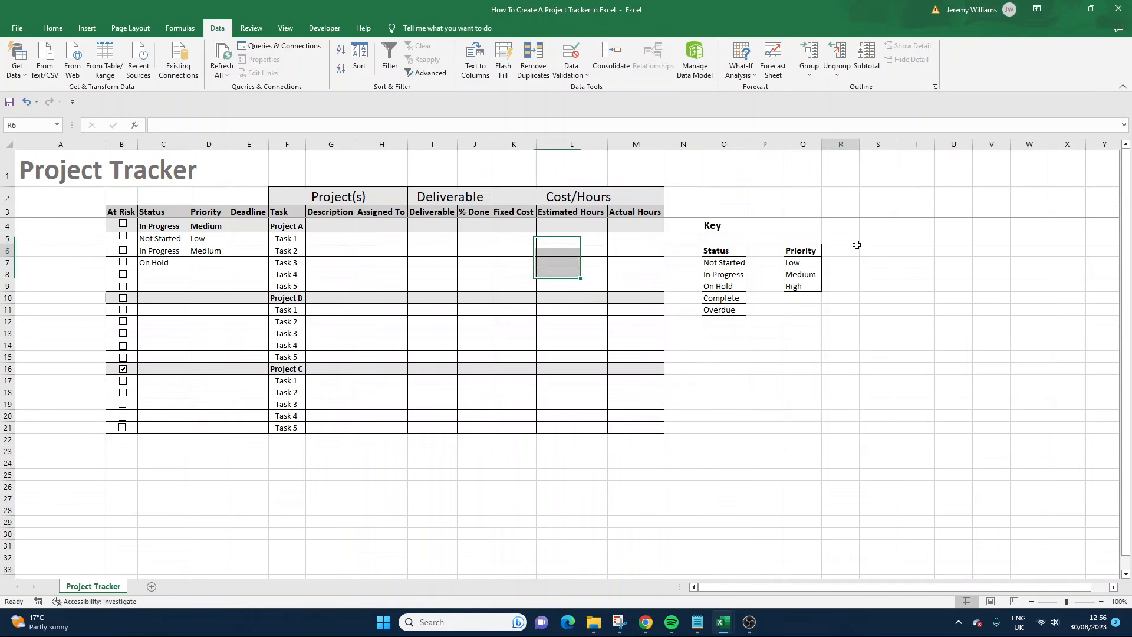
# Step: Widen the Description column considerably and the Assigned To column slightly
pyautogui.moveTo(866, 250); pyautogui.dragTo(873, 287)
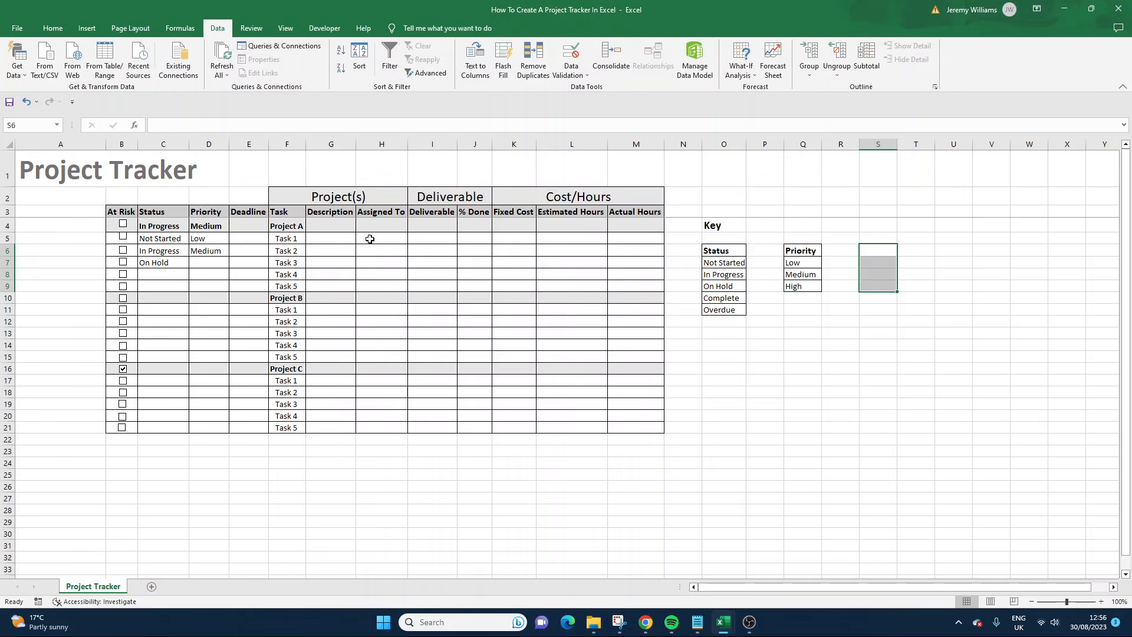
pyautogui.moveTo(370, 239); pyautogui.dragTo(379, 278)
pyautogui.click(332, 239)
pyautogui.moveTo(356, 144); pyautogui.dragTo(444, 145)
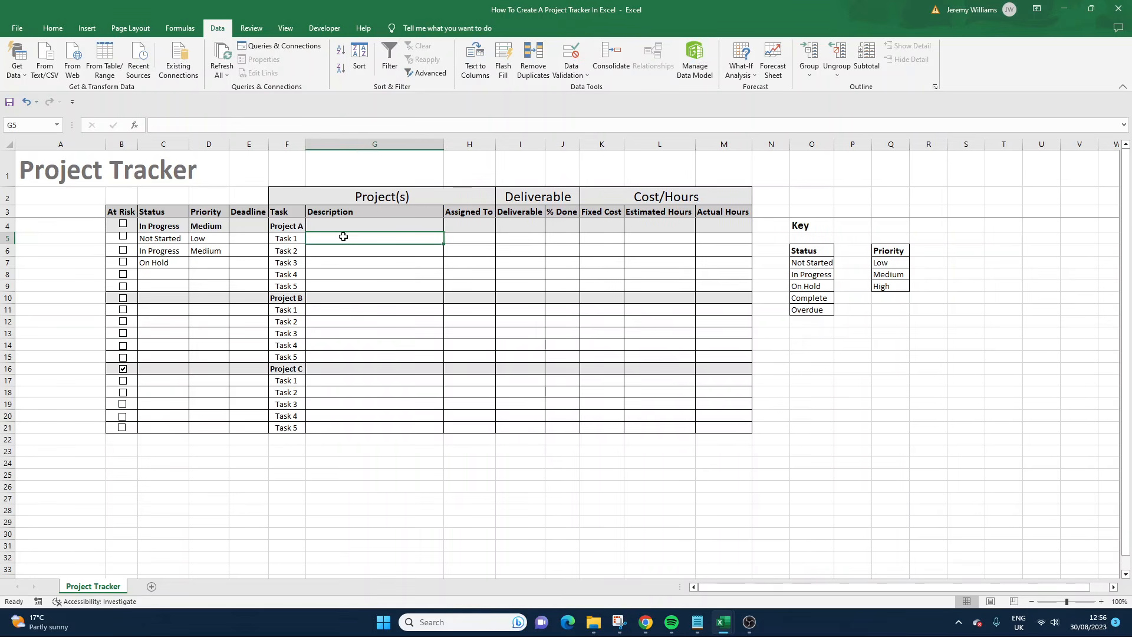
pyautogui.click(333, 228)
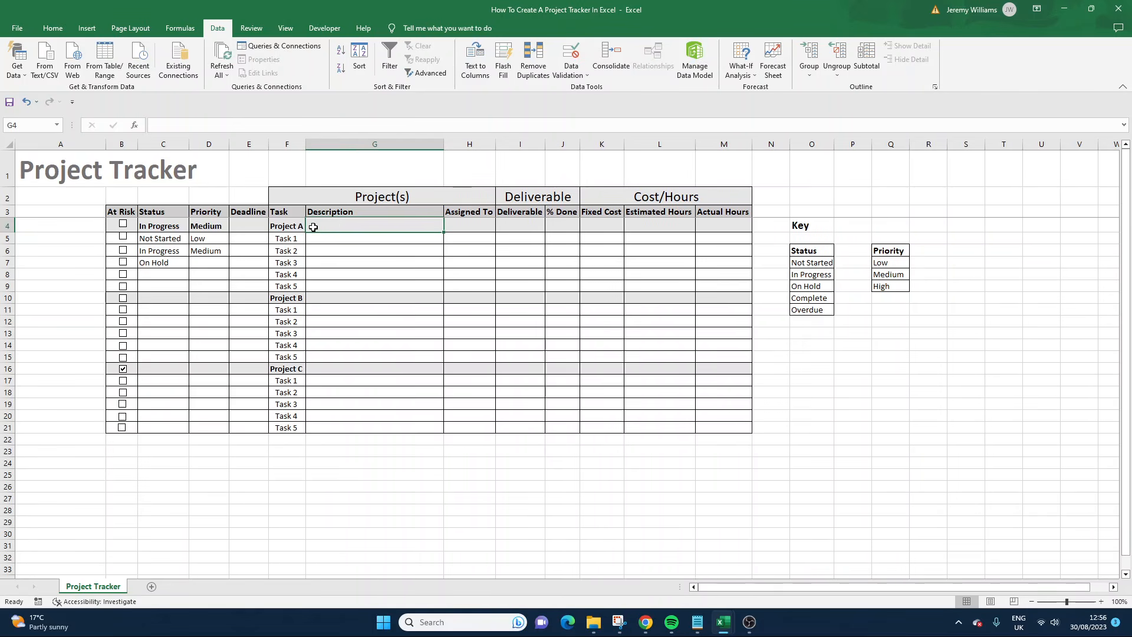
pyautogui.click(328, 237)
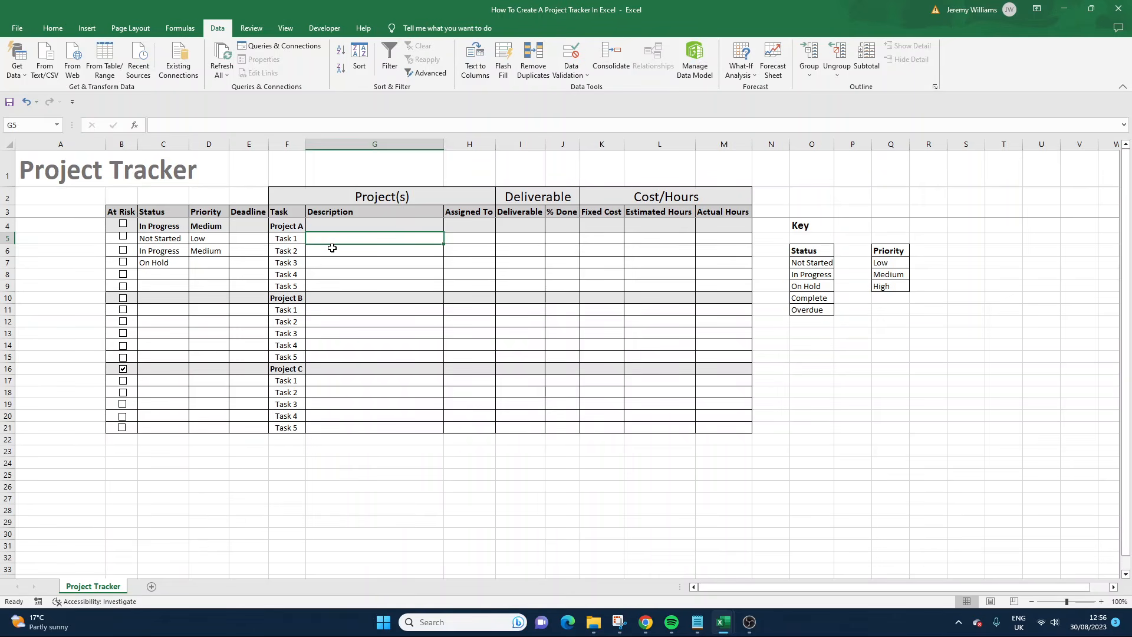
pyautogui.click(334, 249)
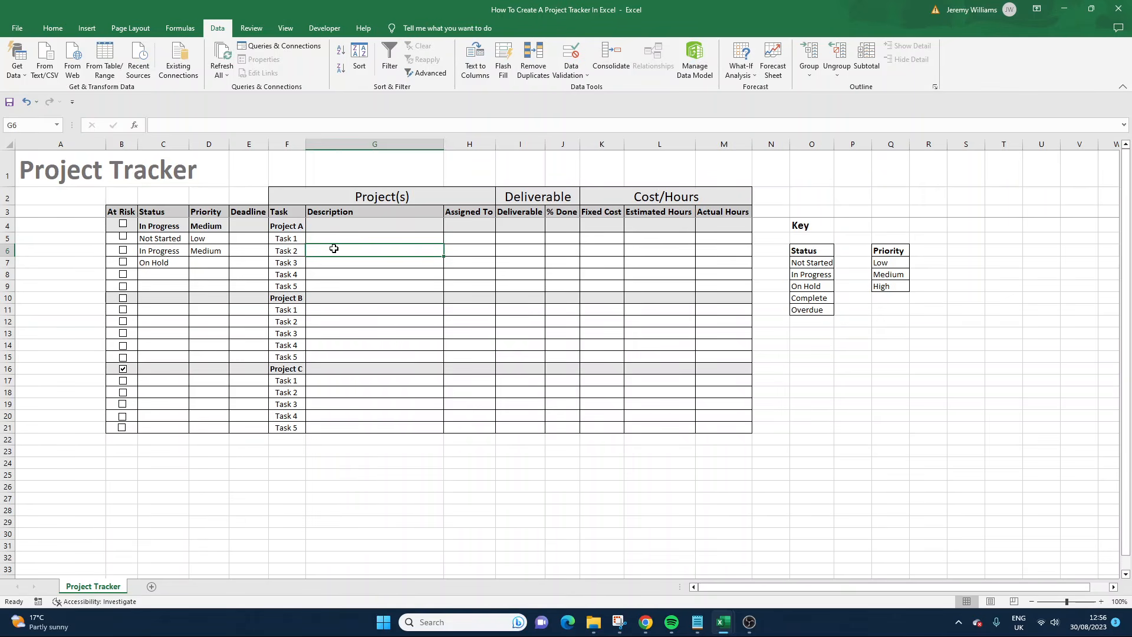
pyautogui.moveTo(496, 144); pyautogui.dragTo(507, 144)
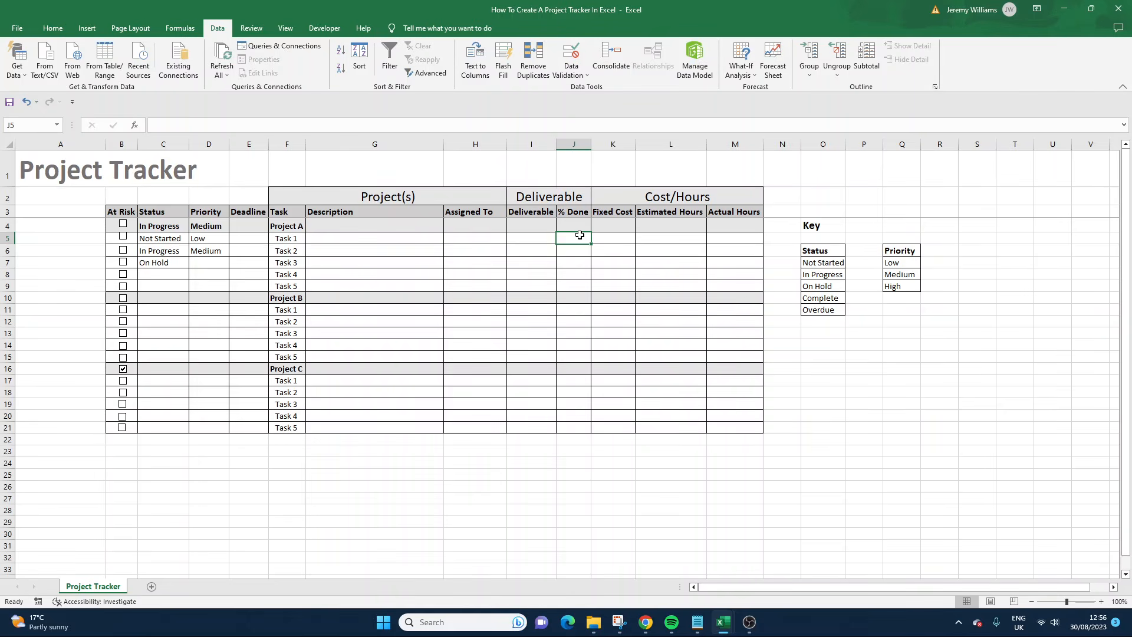
# Step: Format the Deadline column as Date with the *14/03/2012 type and the English (United Kingdom) locale
pyautogui.rightClick(583, 145)
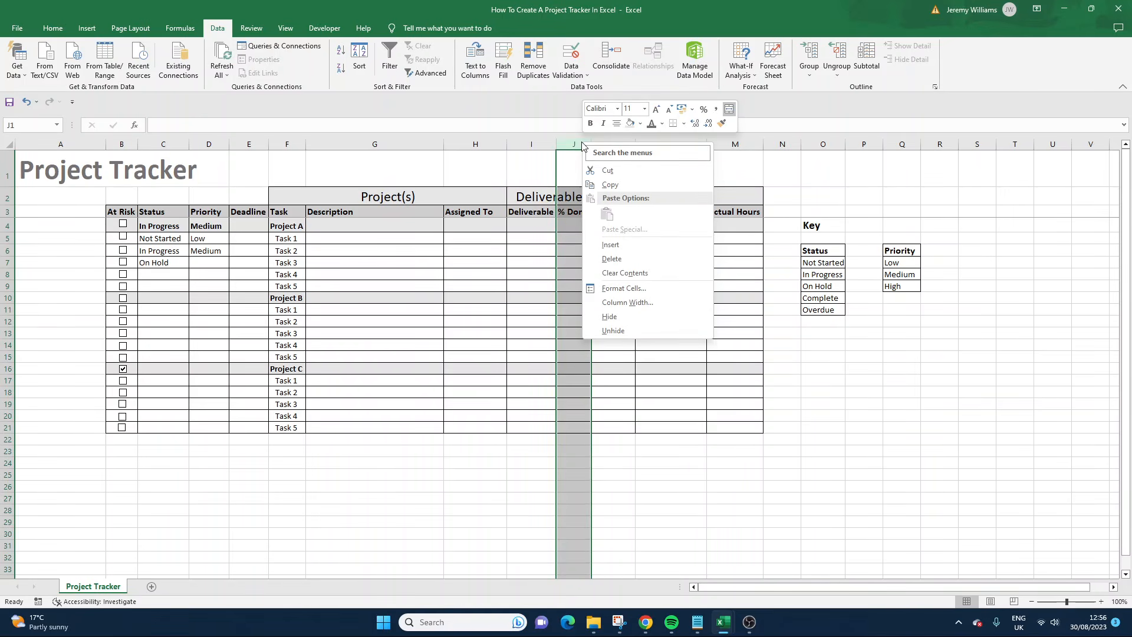
pyautogui.rightClick(255, 144)
pyautogui.click(254, 144)
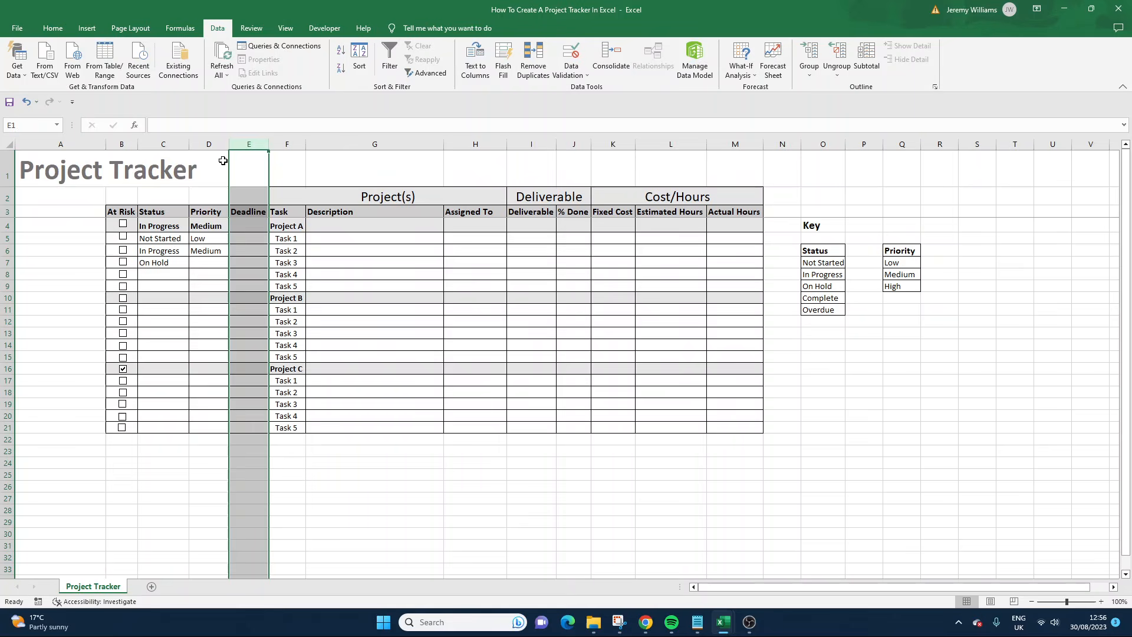
pyautogui.rightClick(255, 144)
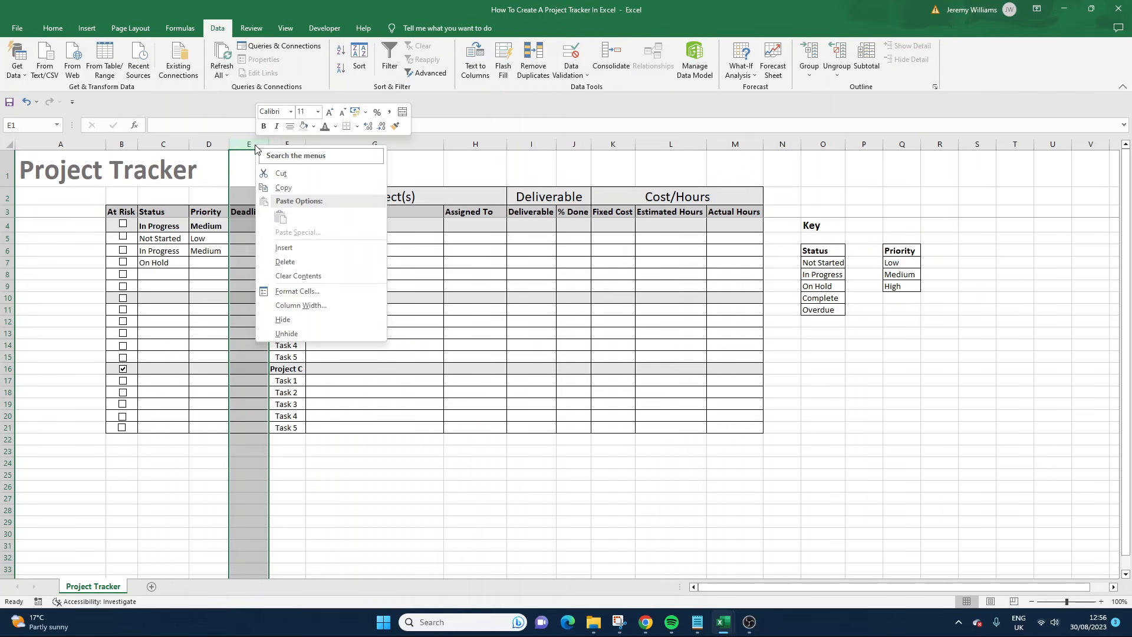
pyautogui.click(312, 291)
pyautogui.click(189, 229)
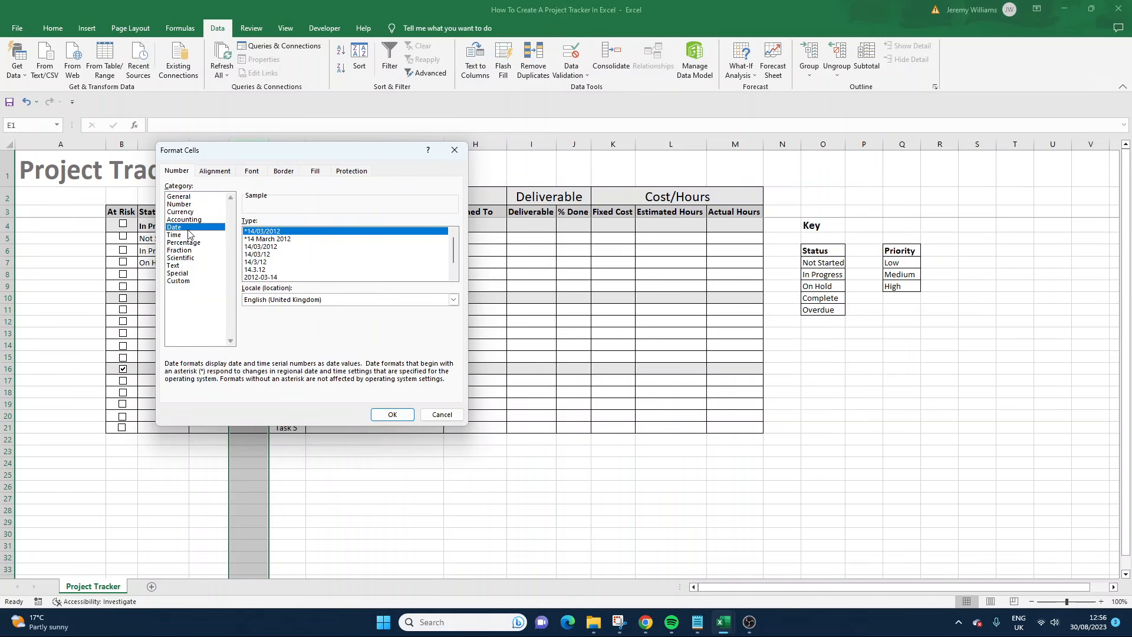
pyautogui.scroll(-1, 458, 255)
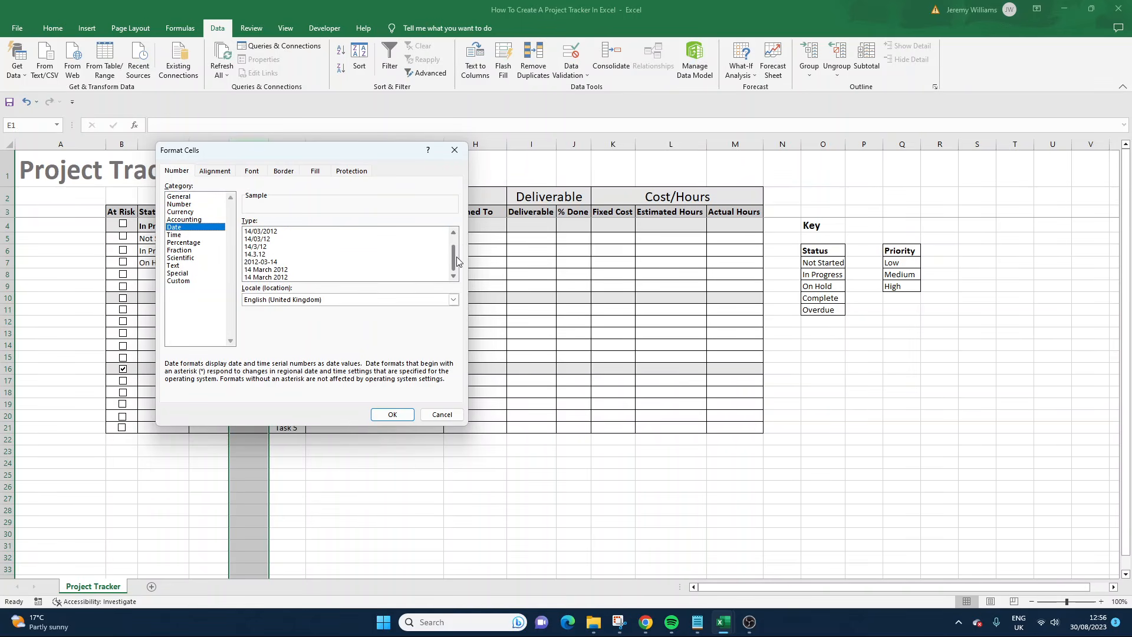
pyautogui.scroll(1, 455, 271)
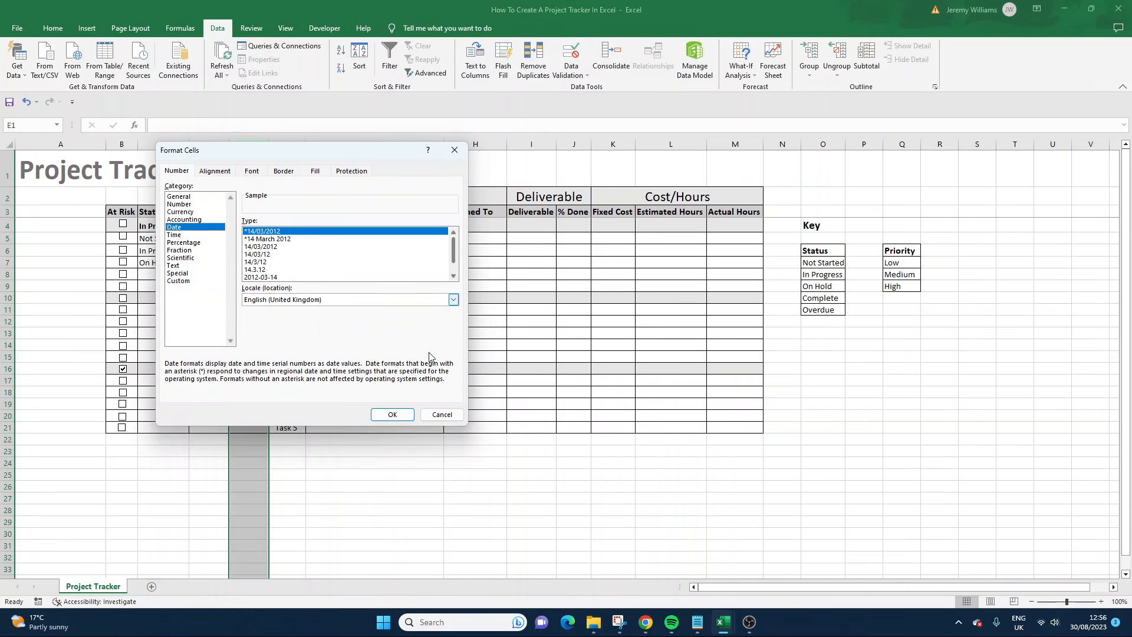
pyautogui.click(392, 414)
# Step: Enter "25th nov" as the deadline of Project A's Task 1 in E5
pyautogui.click(257, 228)
pyautogui.click(258, 242)
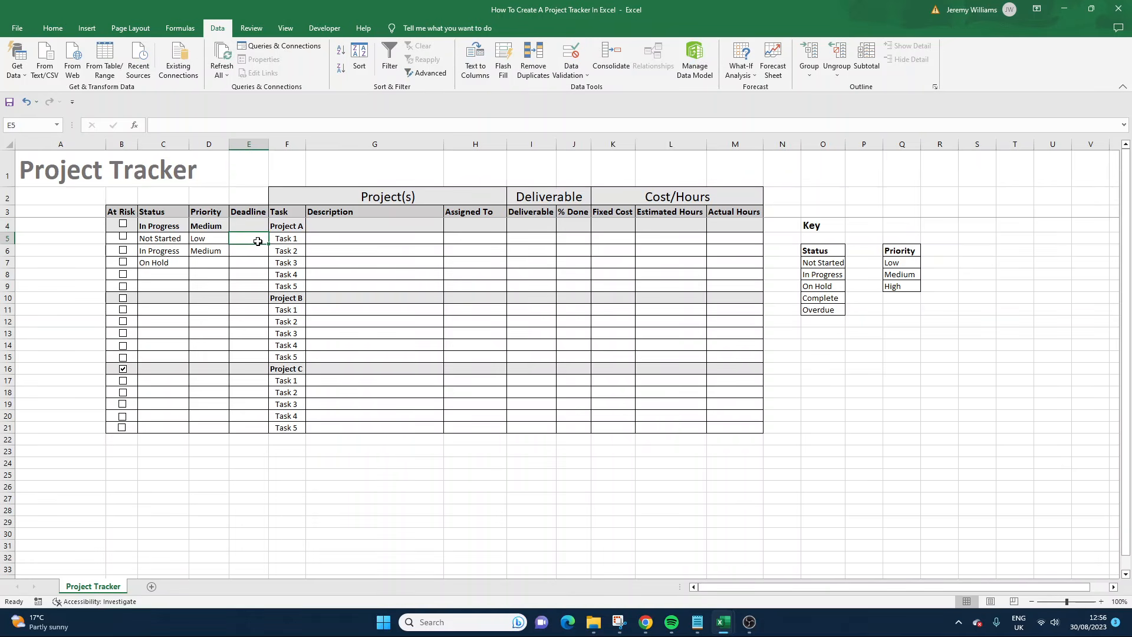
pyautogui.write('25th')
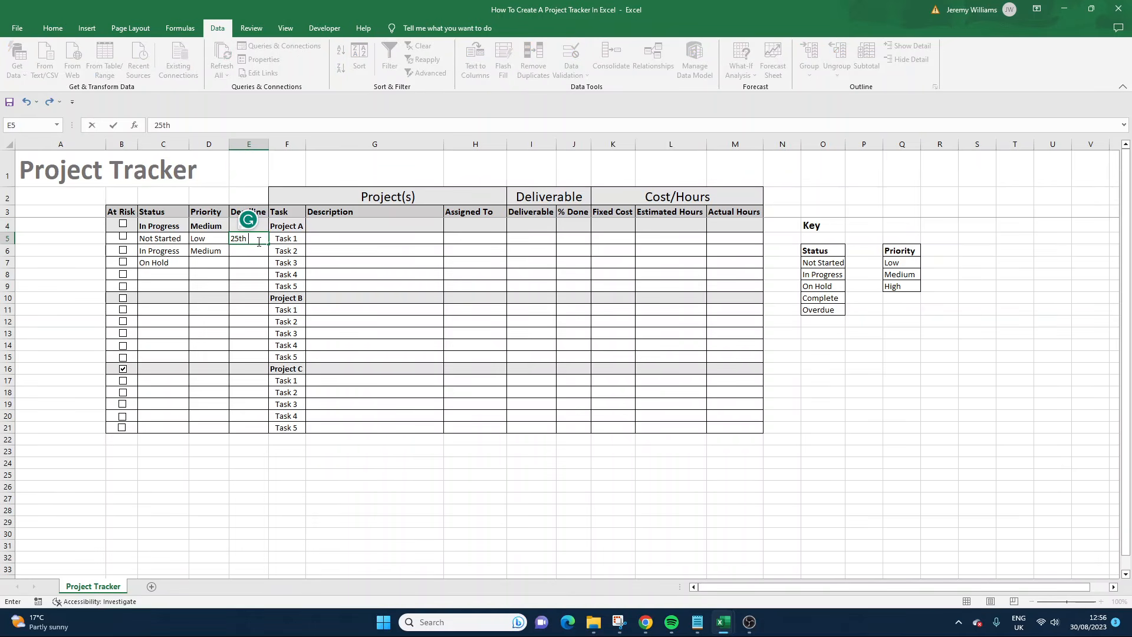
pyautogui.write(' nov')
pyautogui.press('Return')
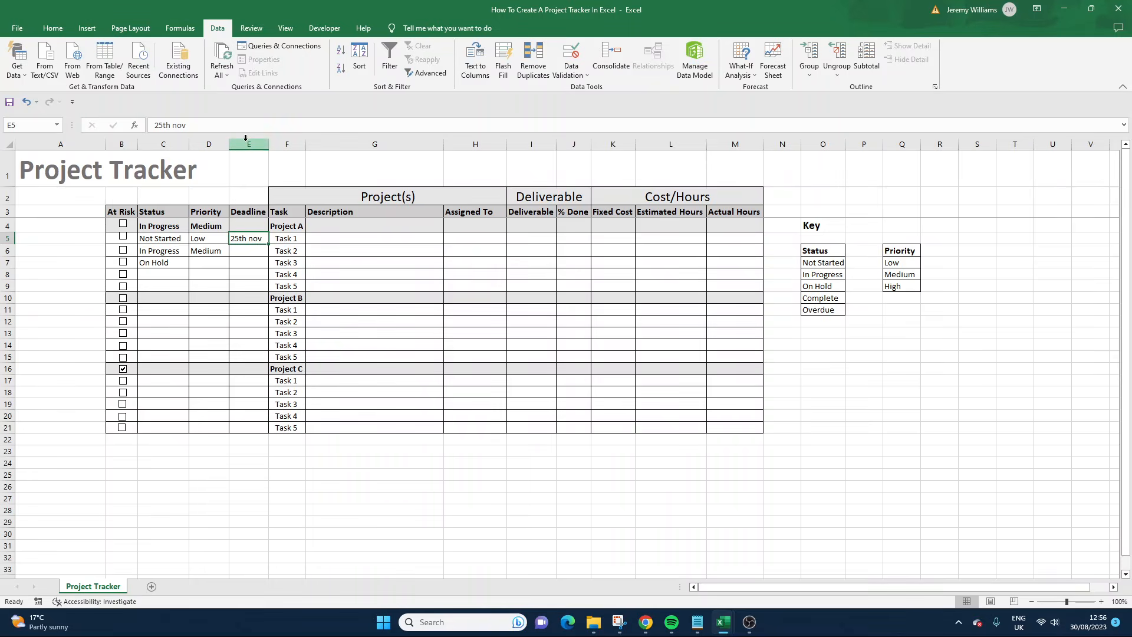
# Step: Change the Deadline column's date type to *14 March 2012
pyautogui.rightClick(248, 144)
pyautogui.click(288, 287)
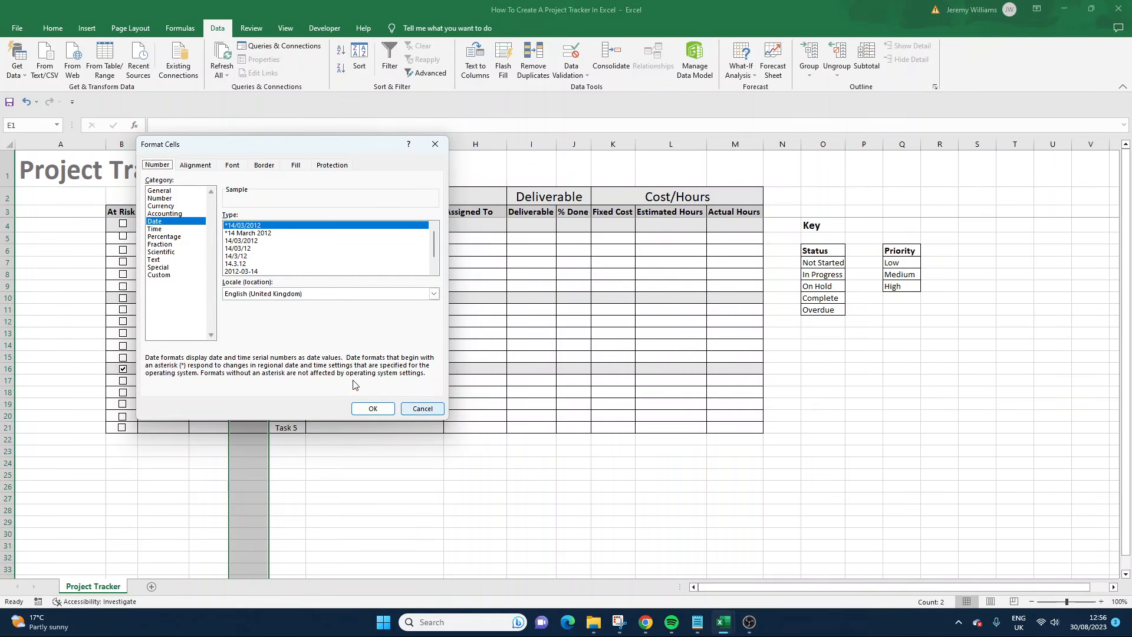
pyautogui.click(280, 241)
pyautogui.click(373, 408)
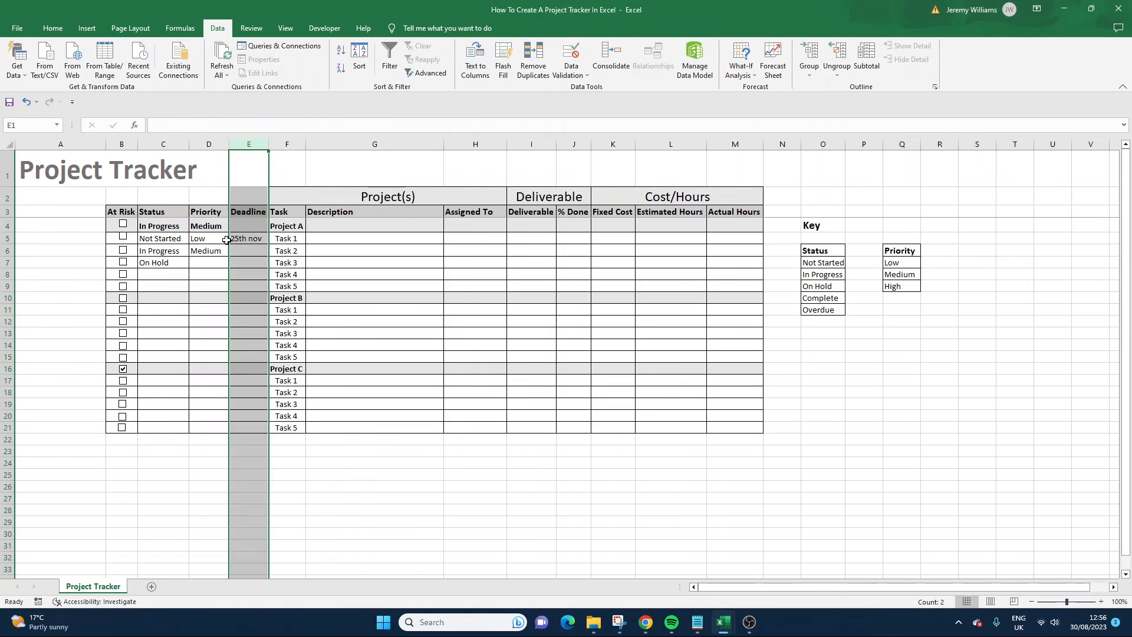
# Step: Extend the deadline in E5 to "25th november" and check the date format set for the Deadline column
pyautogui.click(234, 238)
pyautogui.doubleClick(265, 238)
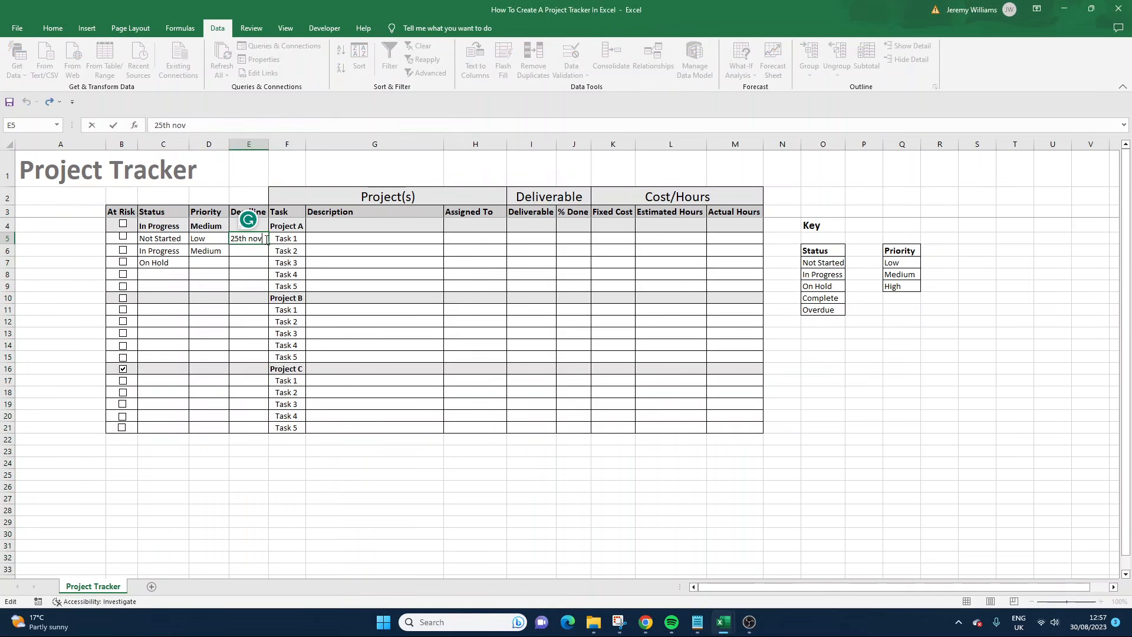
pyautogui.write('ember')
pyautogui.press('Return')
pyautogui.click(265, 239)
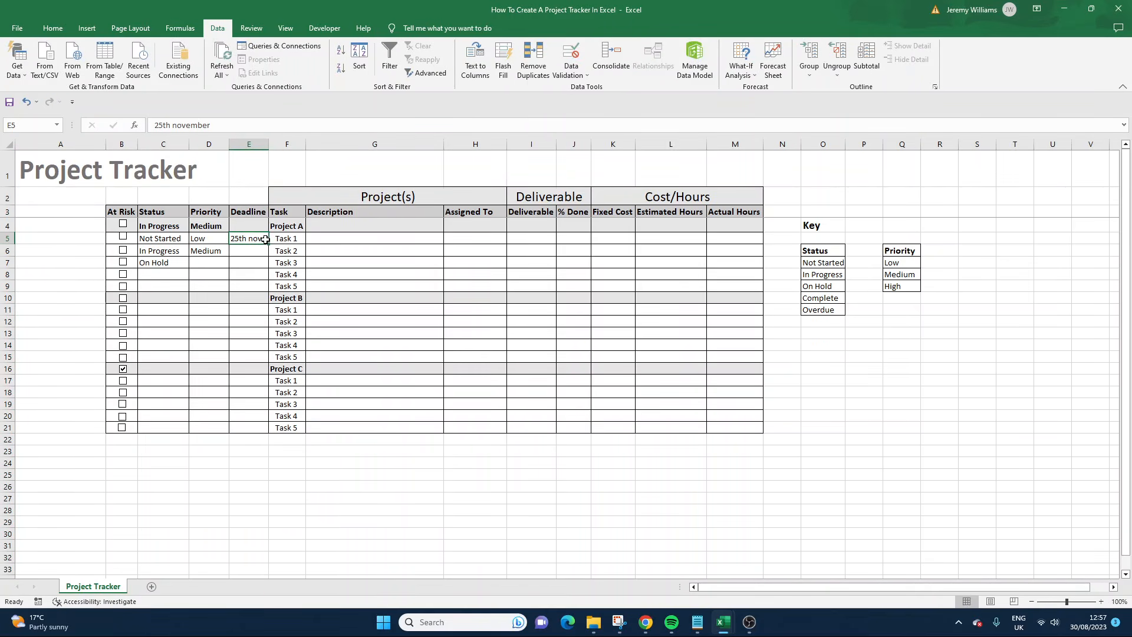
pyautogui.rightClick(257, 144)
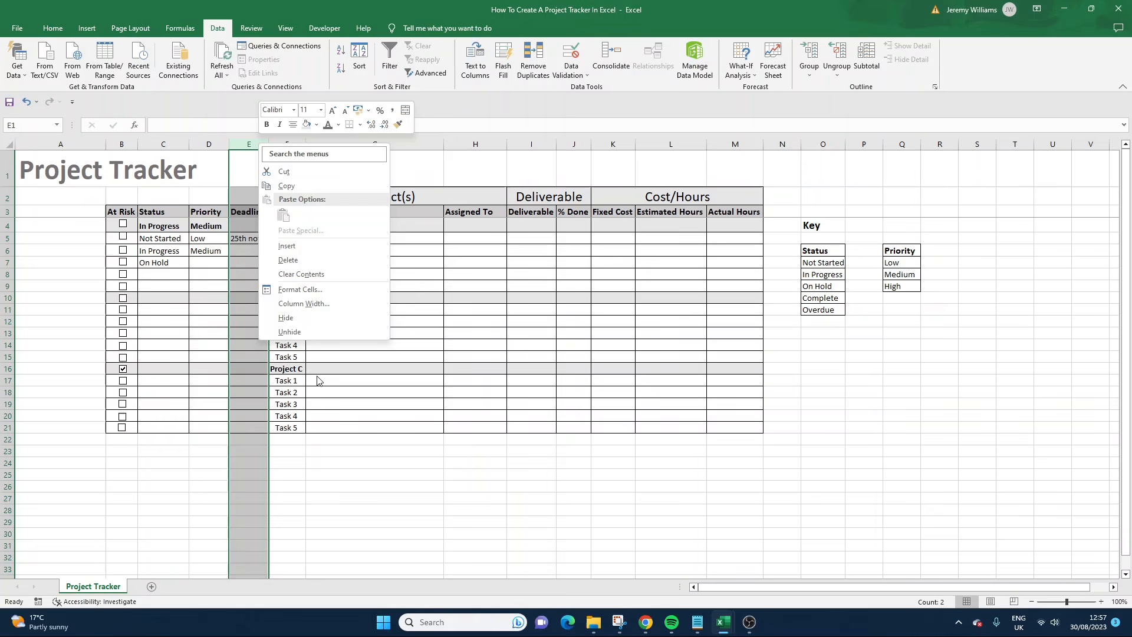
pyautogui.click(312, 290)
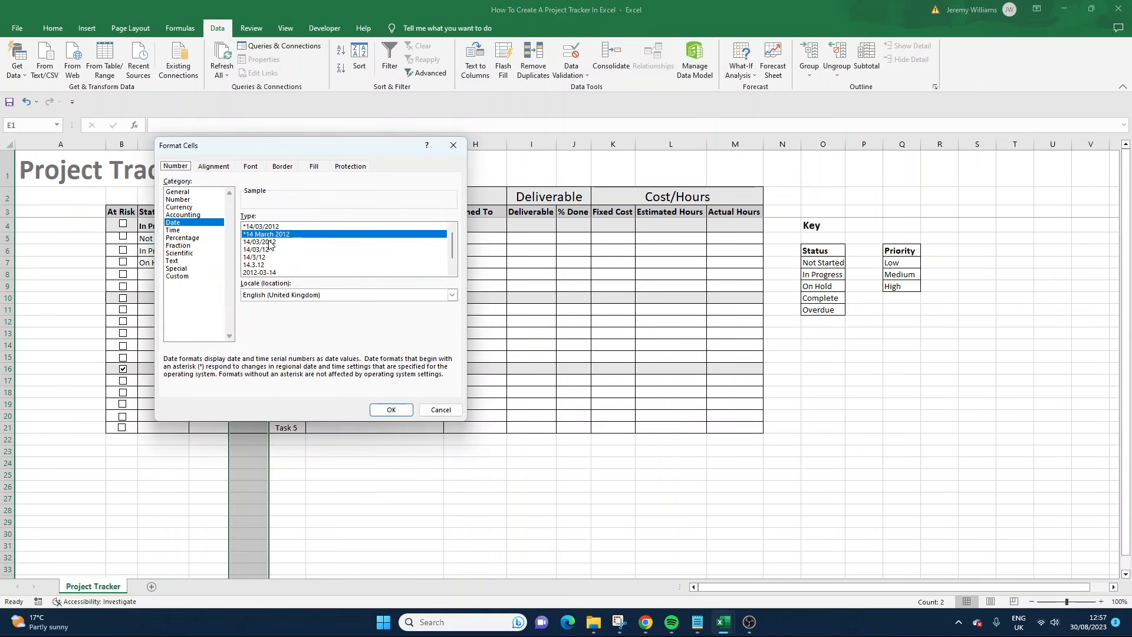
pyautogui.click(430, 407)
# Step: Replace the deadline text in E5 with the numeric date 25/11
pyautogui.click(257, 239)
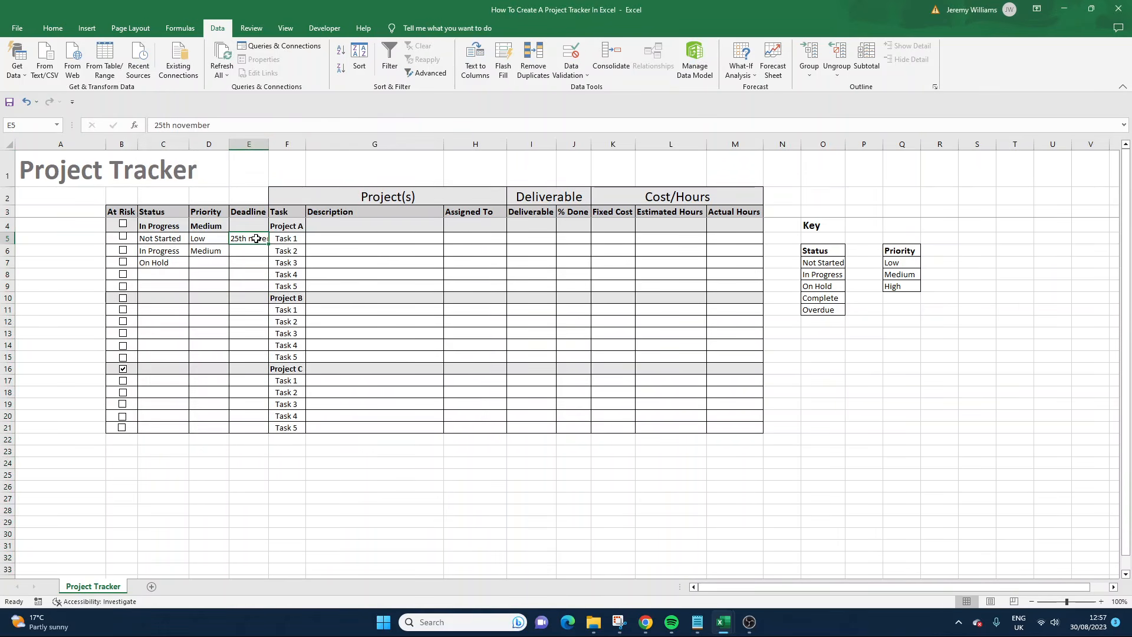
pyautogui.write('25/11')
pyautogui.press('Return')
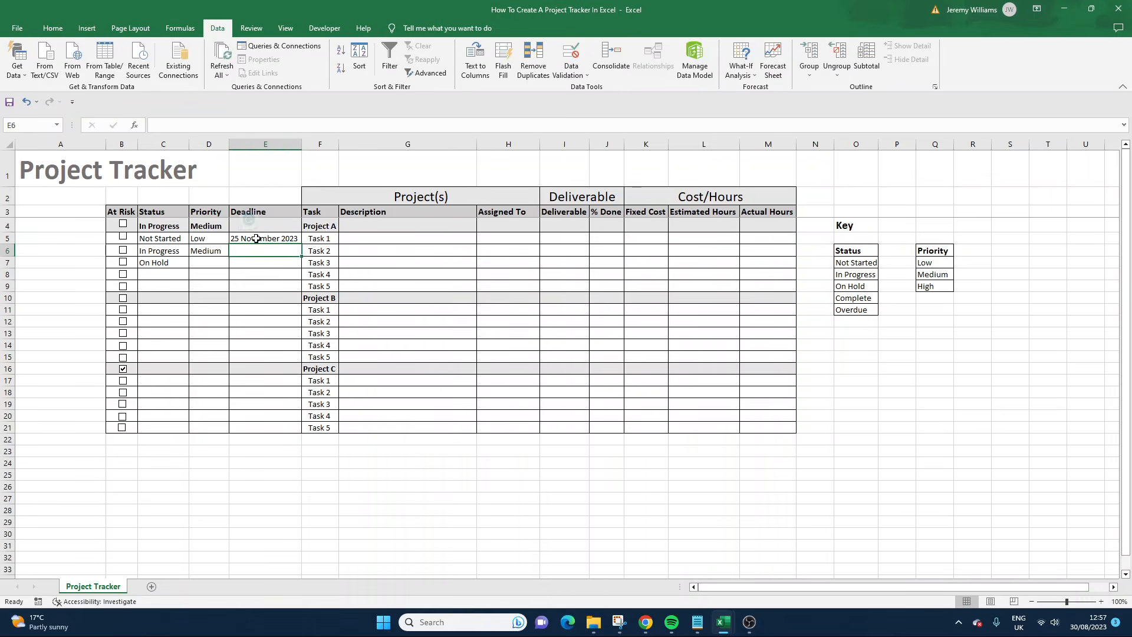
pyautogui.click(257, 239)
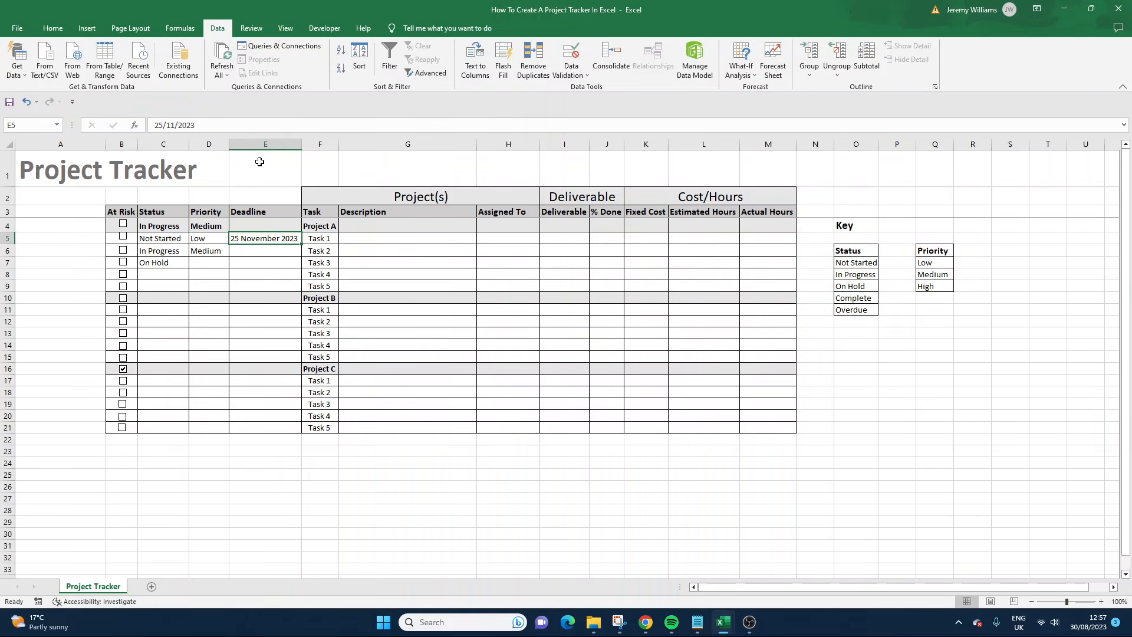
# Step: Set the Deadline column's date type to *14/03/2012
pyautogui.rightClick(262, 144)
pyautogui.click(312, 297)
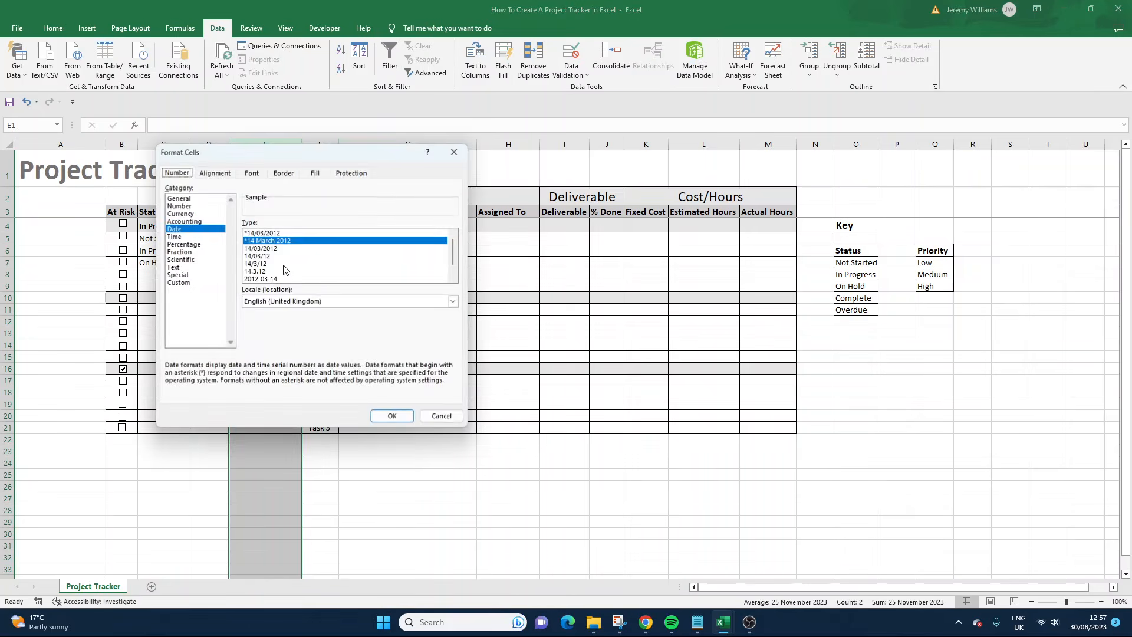
pyautogui.click(277, 234)
pyautogui.click(391, 416)
pyautogui.click(269, 239)
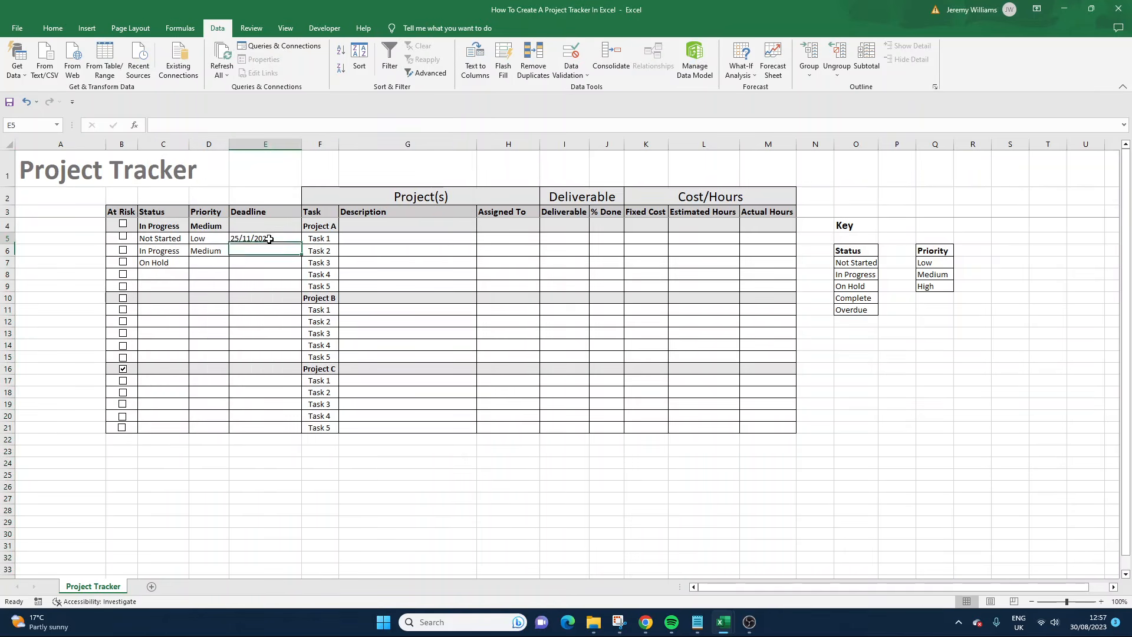
# Step: Enter 10/01/2023 as the deadline of Project A's Task 2 in E6
pyautogui.click(263, 251)
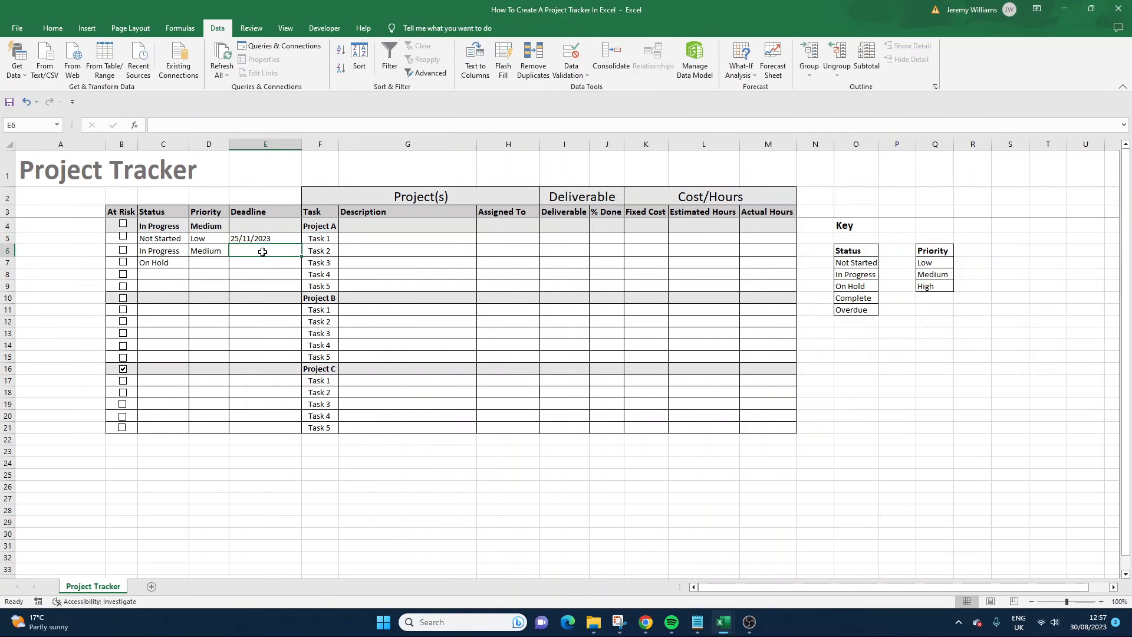
pyautogui.write('10/01/2023')
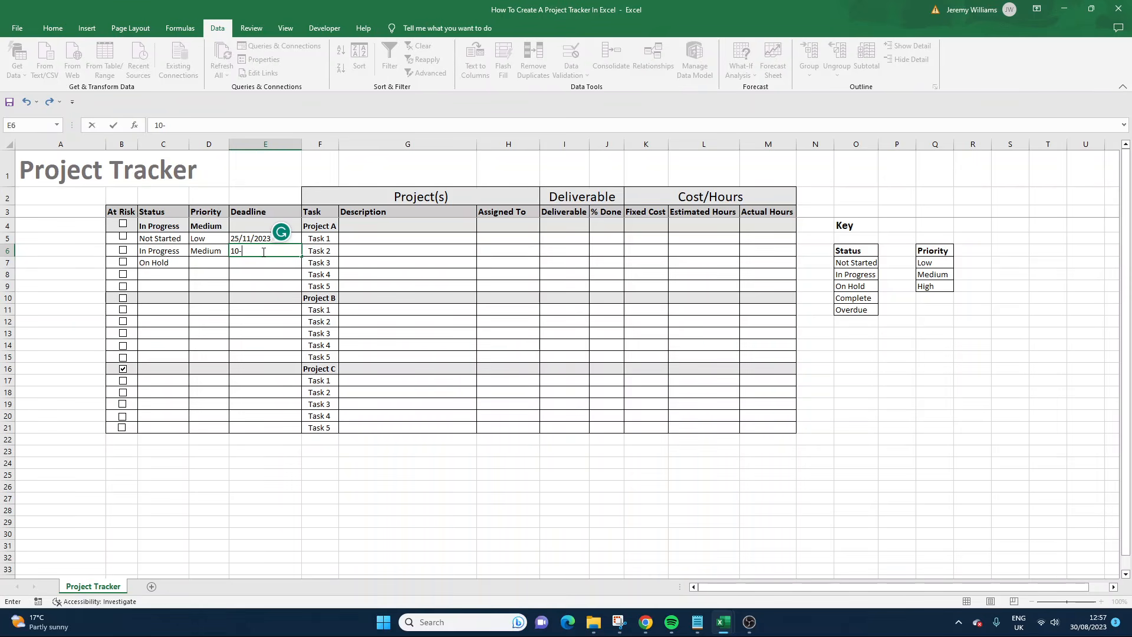
pyautogui.press('Return')
pyautogui.click(264, 246)
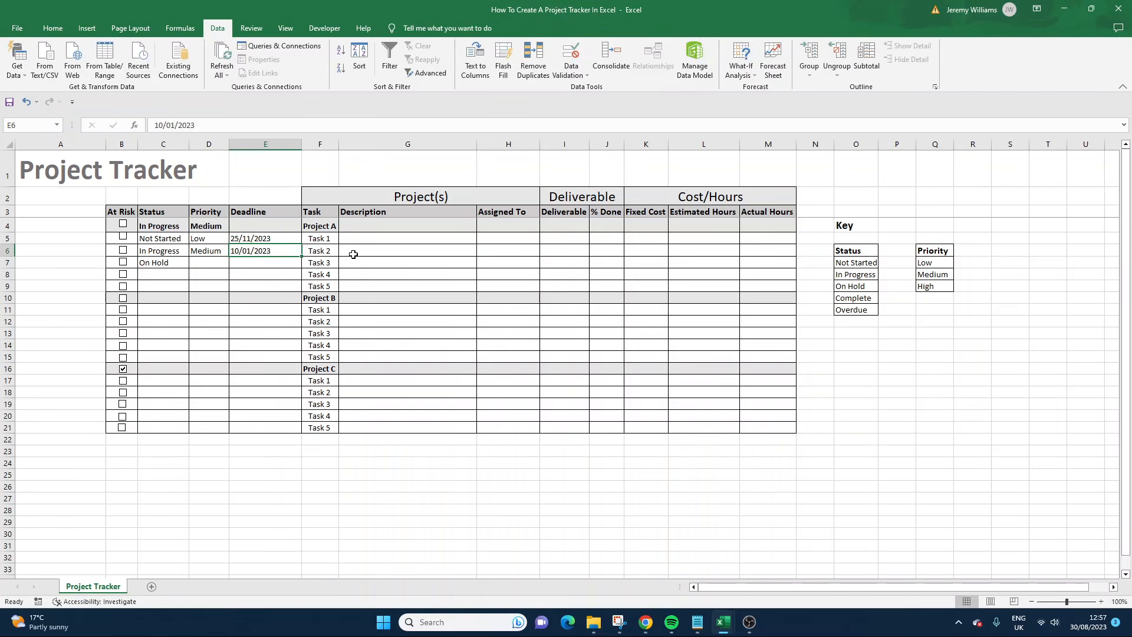
# Step: Delete the trial dates from E5 and E6 and narrow the Deadline column slightly
pyautogui.press('BackSpace')
pyautogui.click(281, 237)
pyautogui.press('BackSpace')
pyautogui.press('Return')
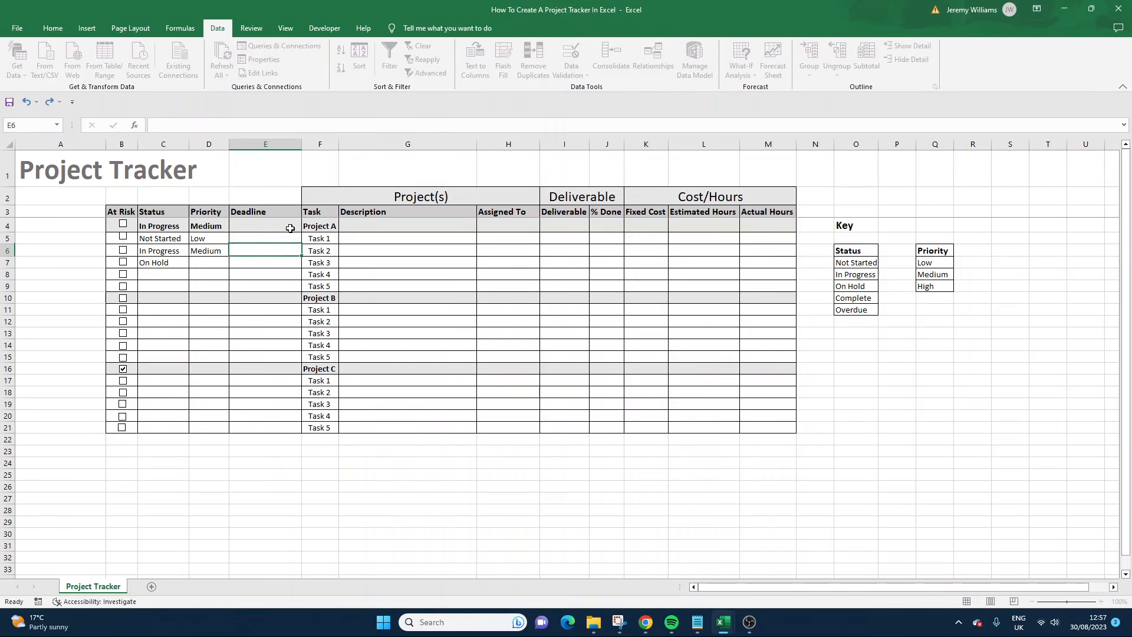
pyautogui.moveTo(301, 144); pyautogui.dragTo(287, 144)
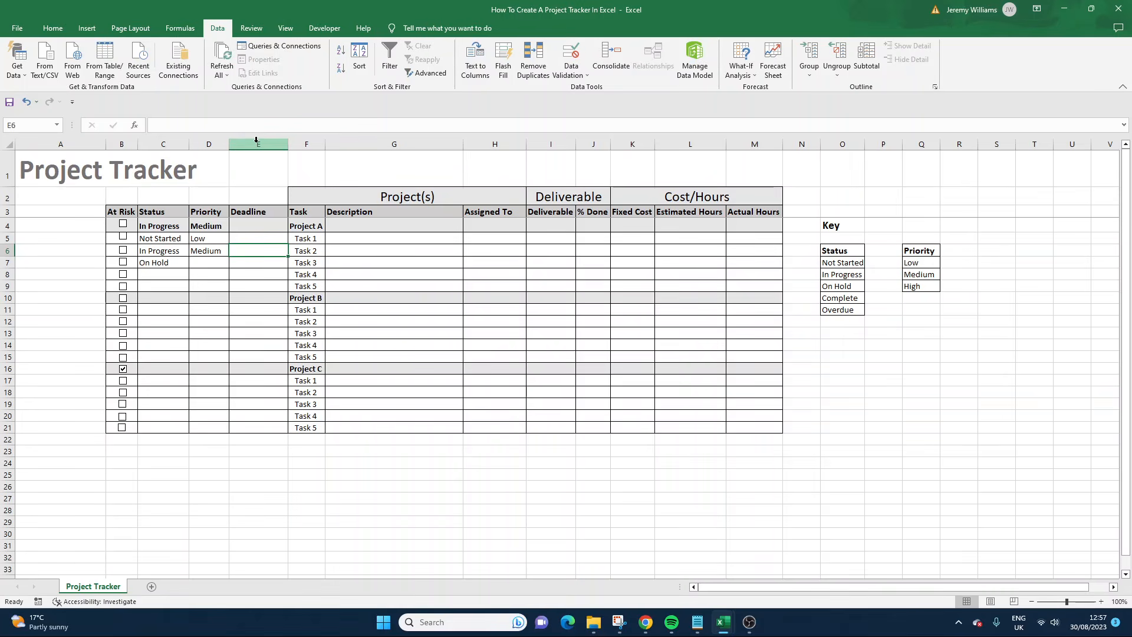
# Step: Format the % Done column as Percentage with zero decimal places
pyautogui.click(588, 142)
pyautogui.rightClick(588, 142)
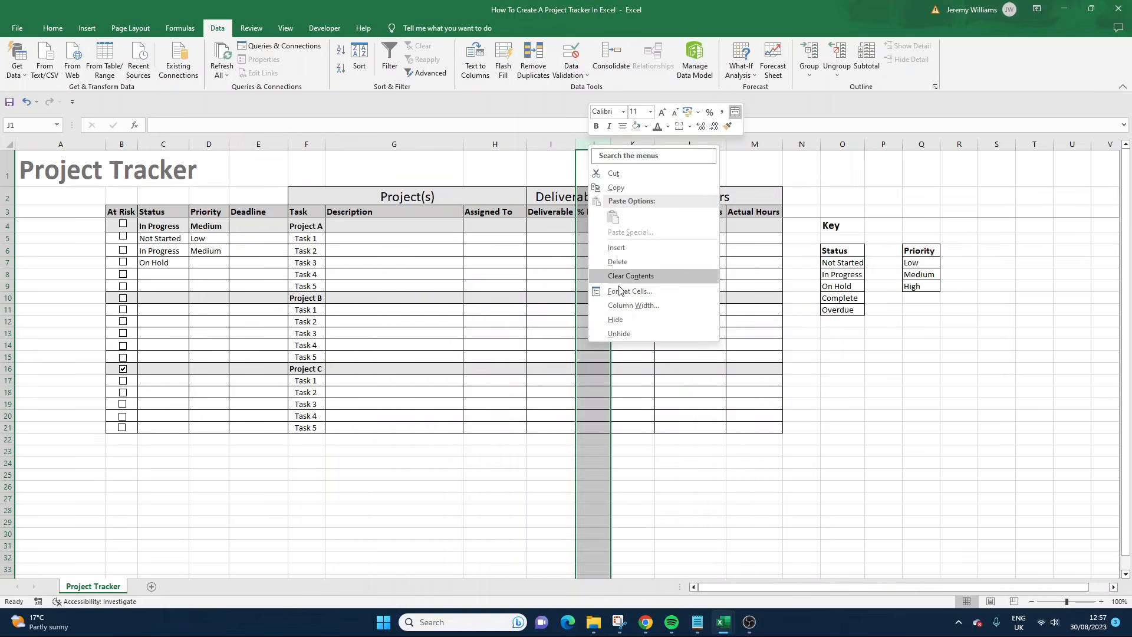
pyautogui.click(635, 295)
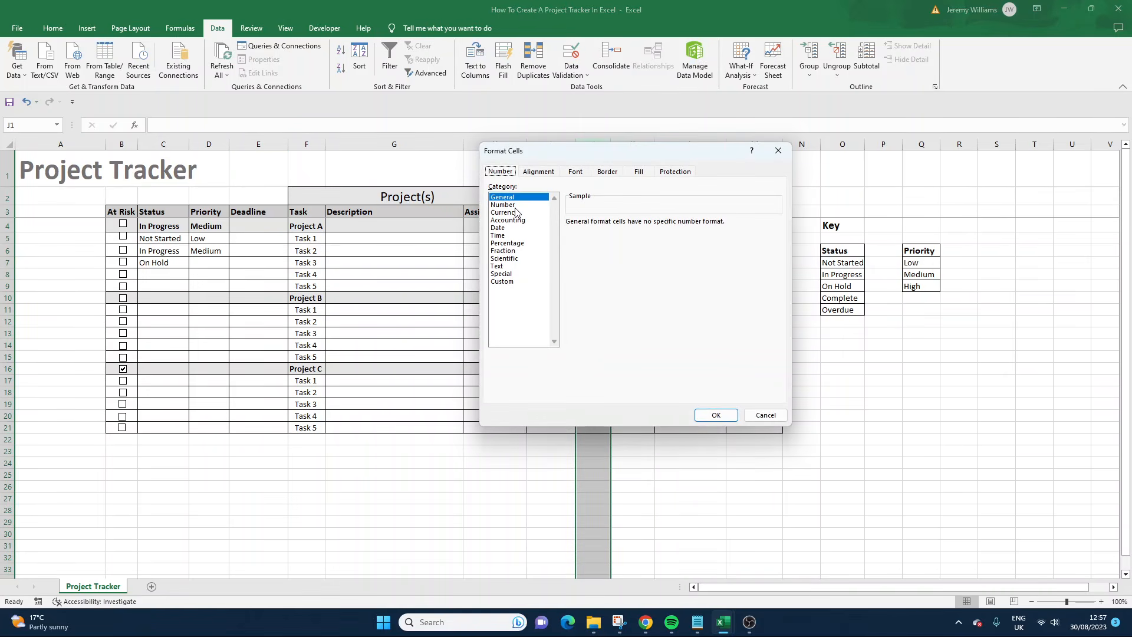
pyautogui.click(505, 204)
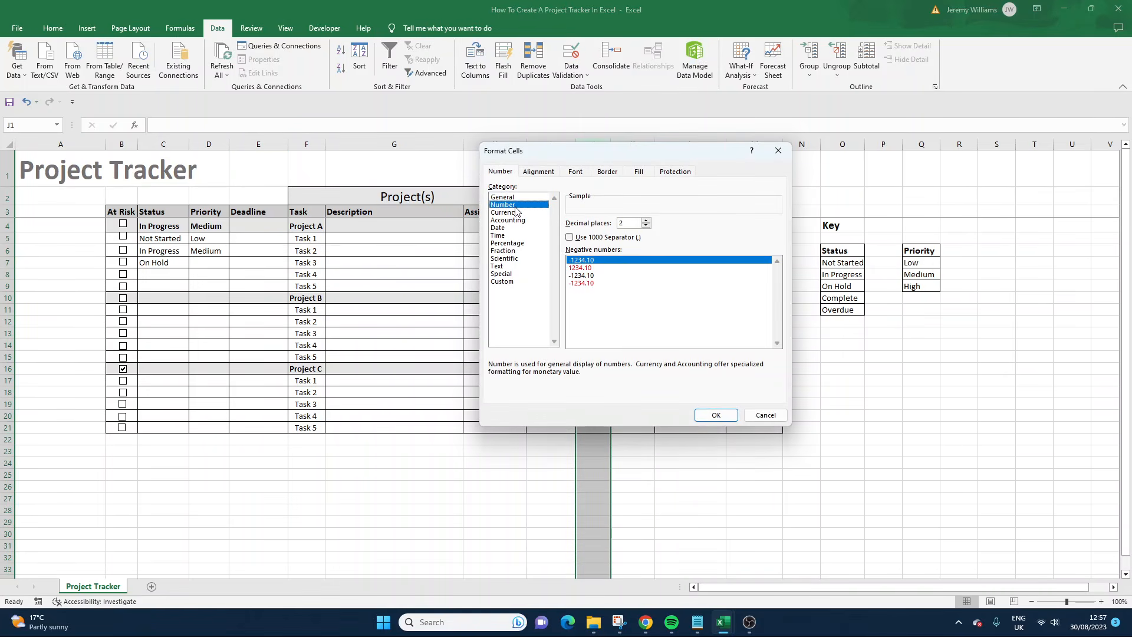
pyautogui.click(646, 225)
pyautogui.click(645, 220)
pyautogui.click(507, 243)
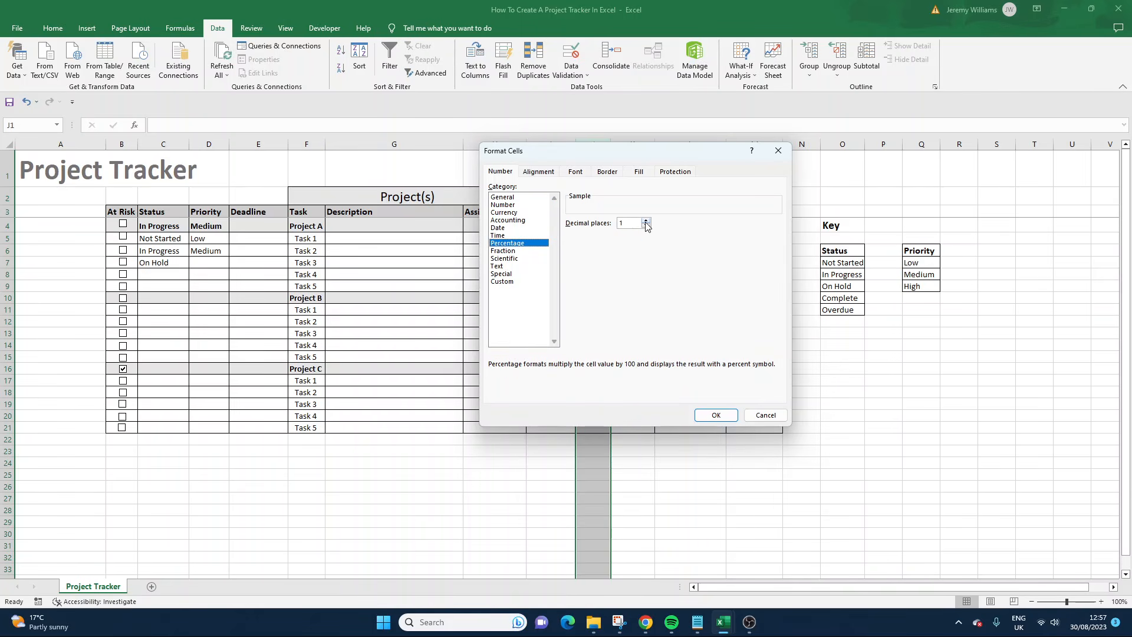
pyautogui.click(716, 414)
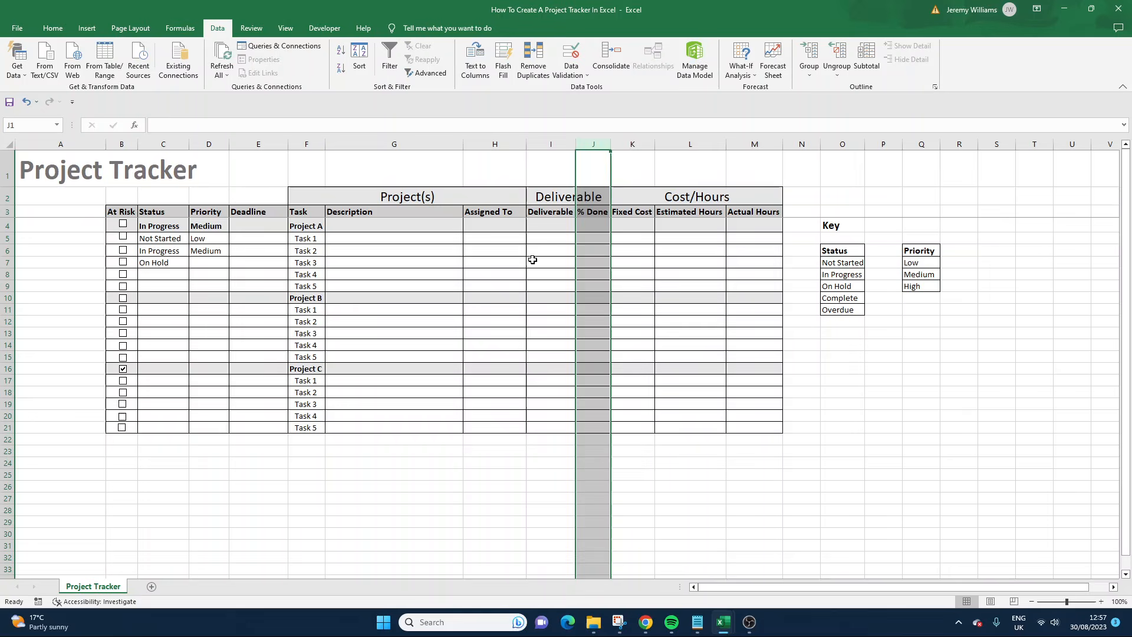
# Step: Enter 100, 5 and 7 percent in the % Done column for Project A's Tasks 1 to 3
pyautogui.click(593, 241)
pyautogui.write('100')
pyautogui.press('Return')
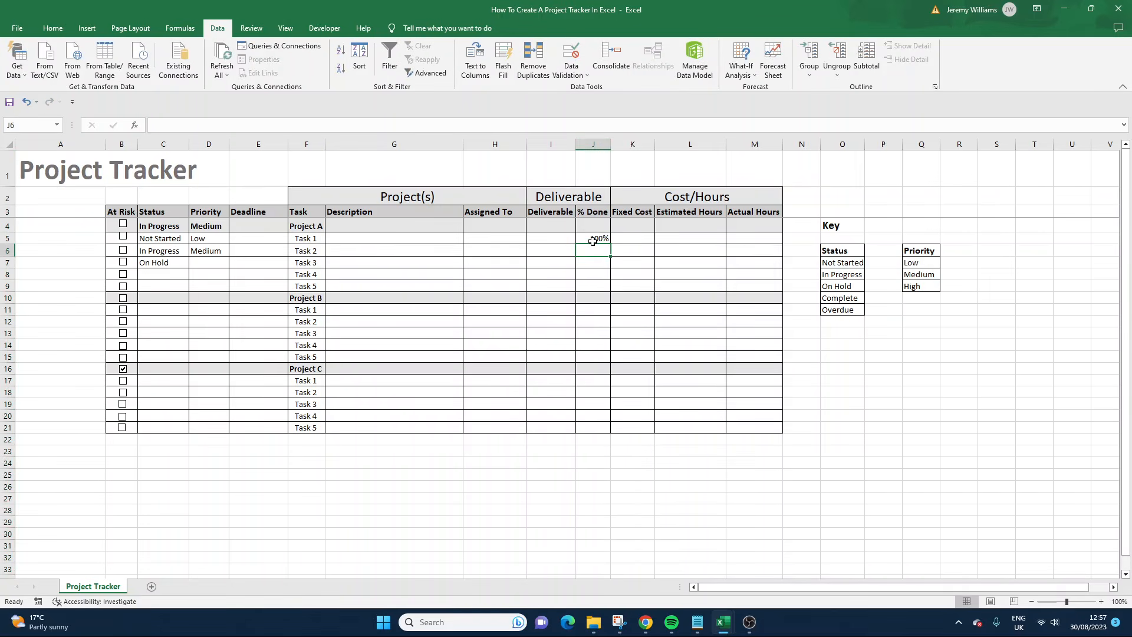
pyautogui.write('5')
pyautogui.press('Return')
pyautogui.write('7')
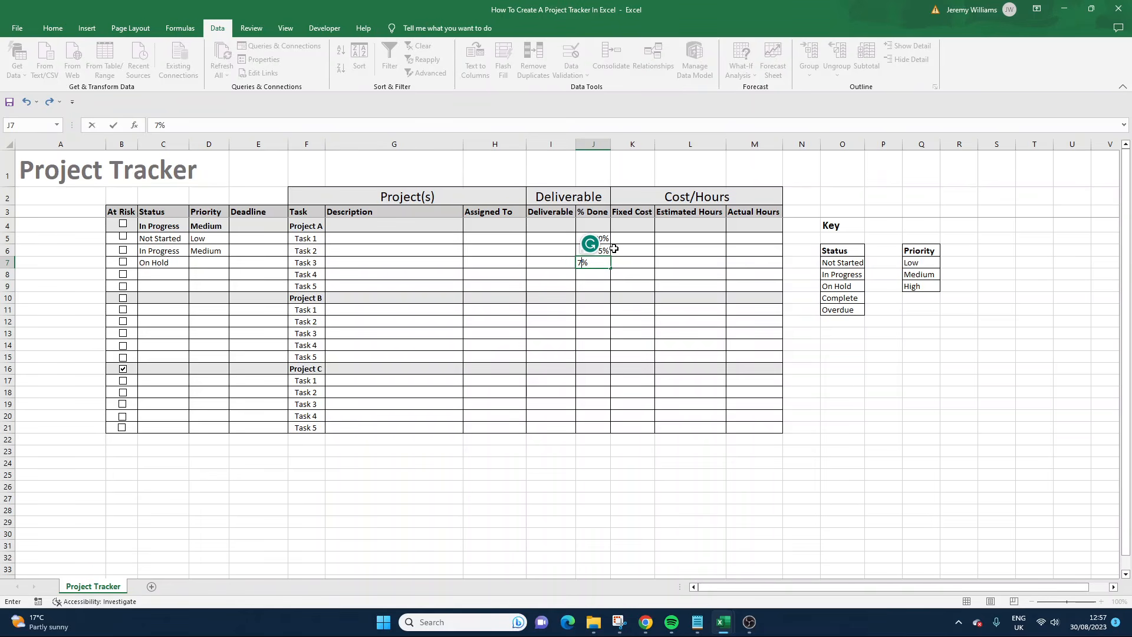
pyautogui.click(601, 144)
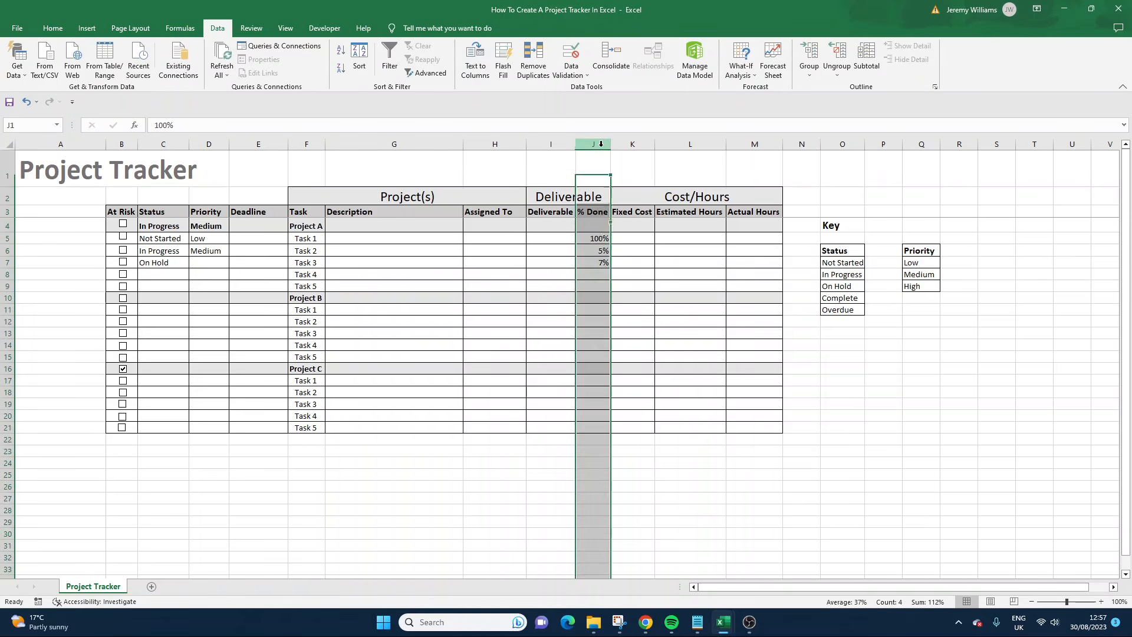
pyautogui.rightClick(601, 144)
pyautogui.click(560, 297)
pyautogui.click(634, 228)
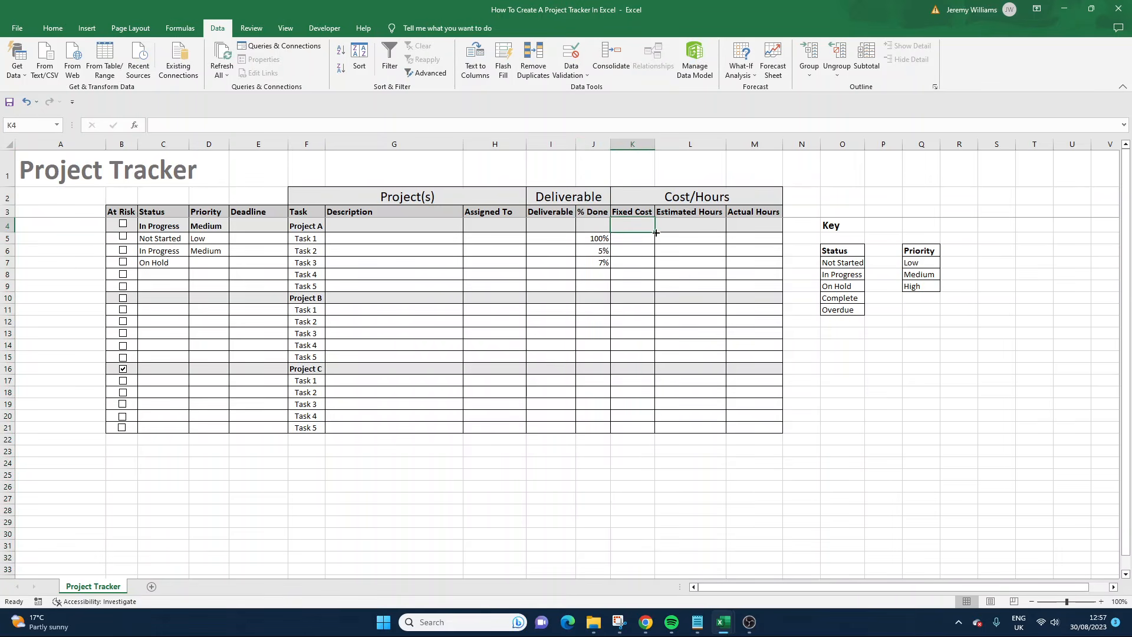
pyautogui.click(648, 238)
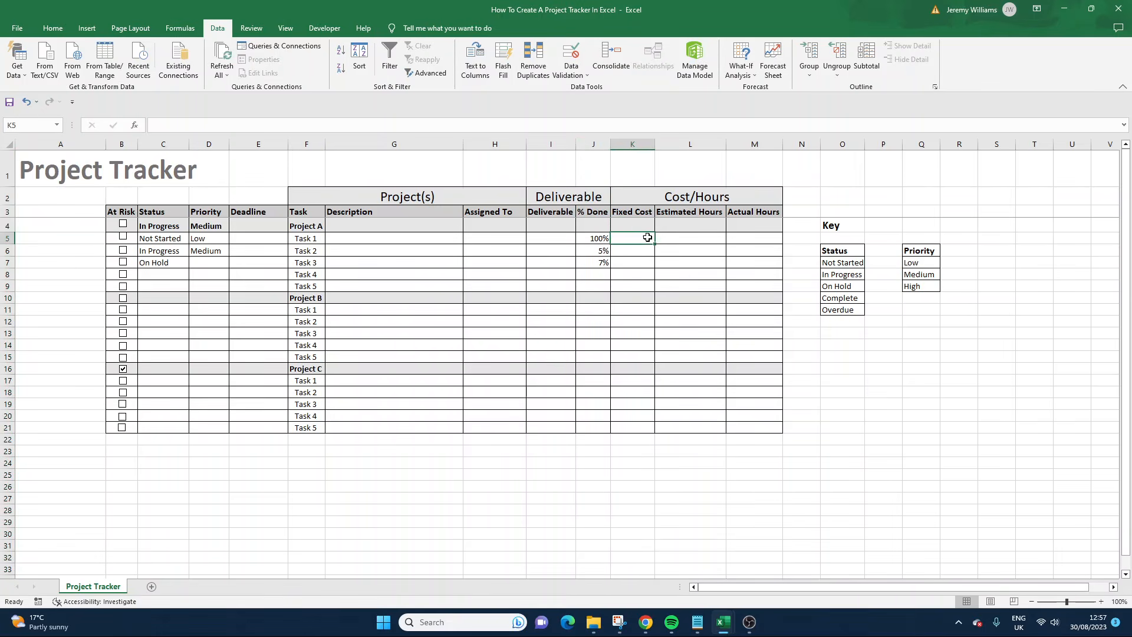
pyautogui.click(633, 144)
pyautogui.rightClick(634, 144)
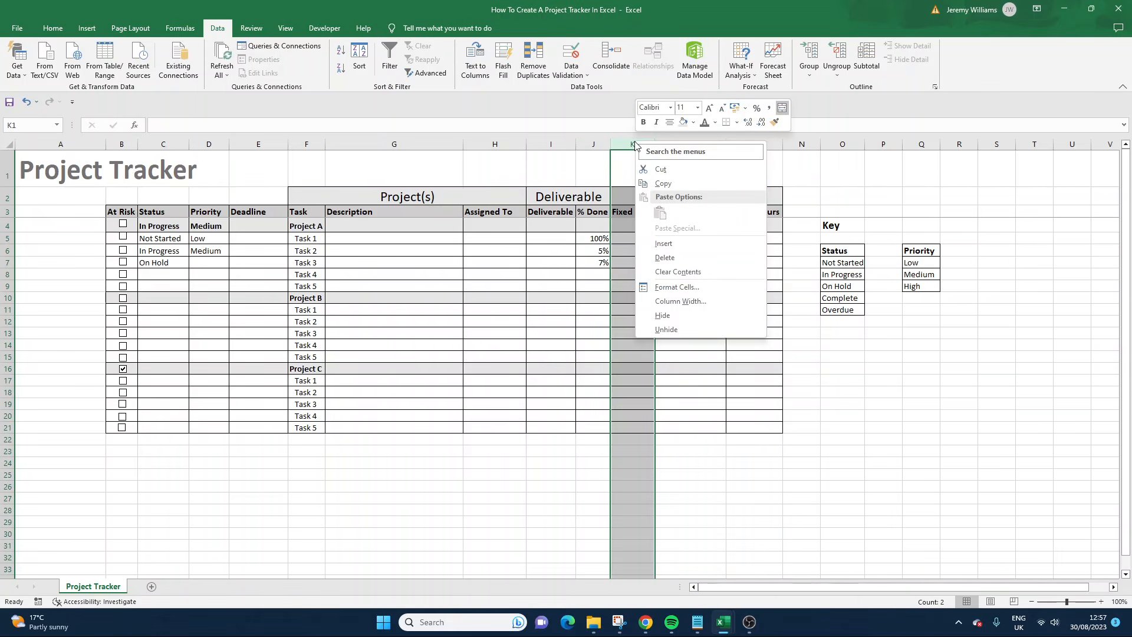
pyautogui.click(684, 288)
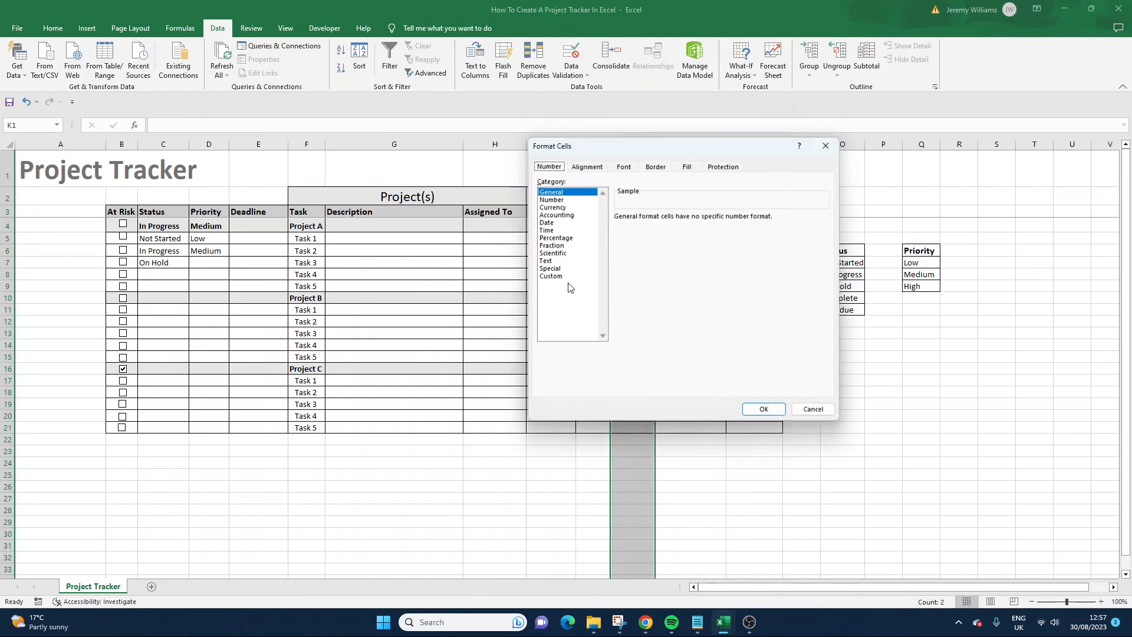
pyautogui.click(552, 207)
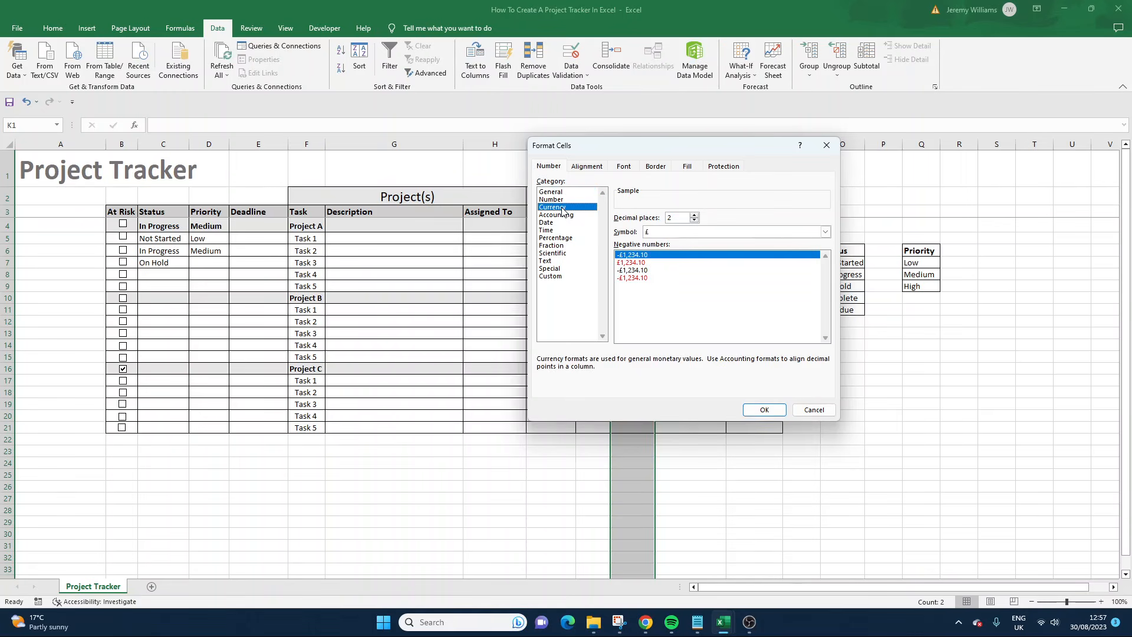
pyautogui.click(672, 234)
pyautogui.click(677, 233)
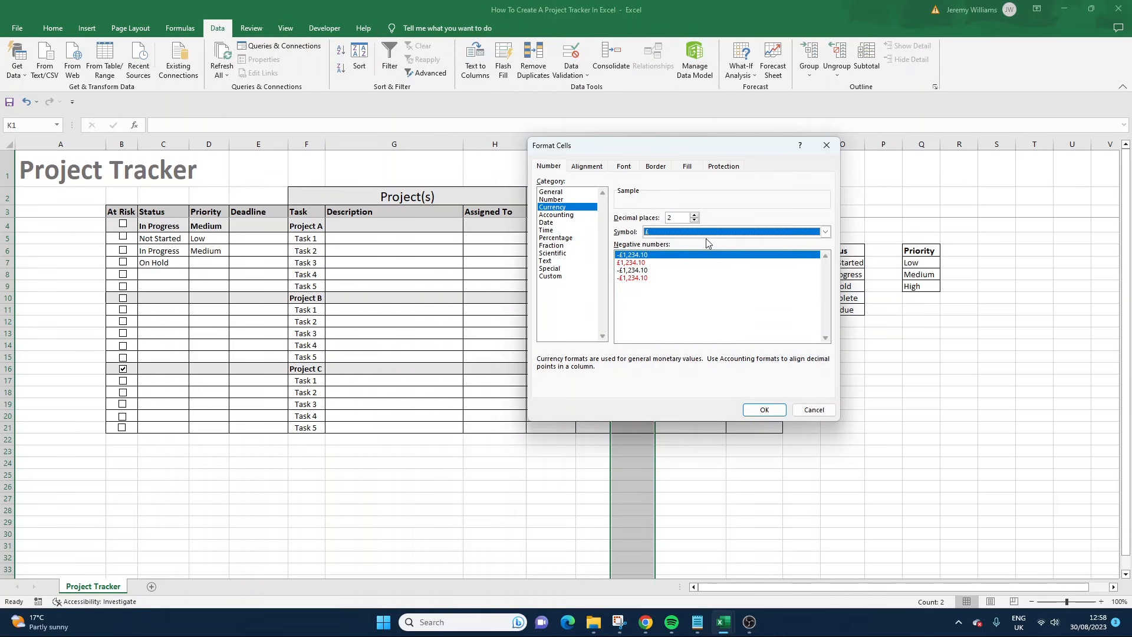
pyautogui.click(807, 410)
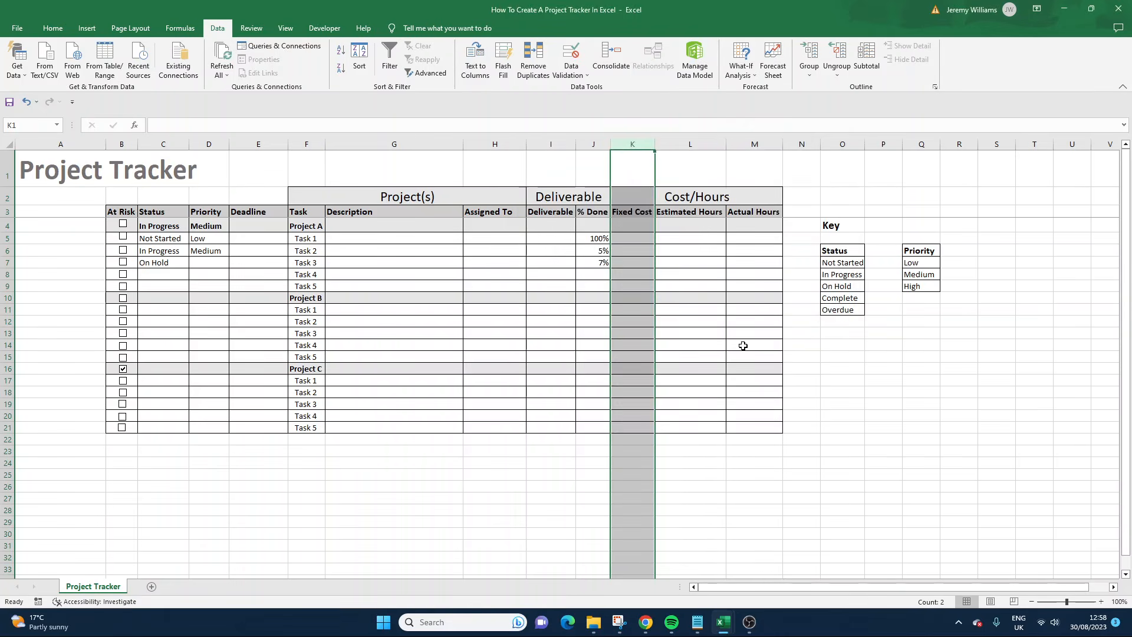
pyautogui.click(687, 224)
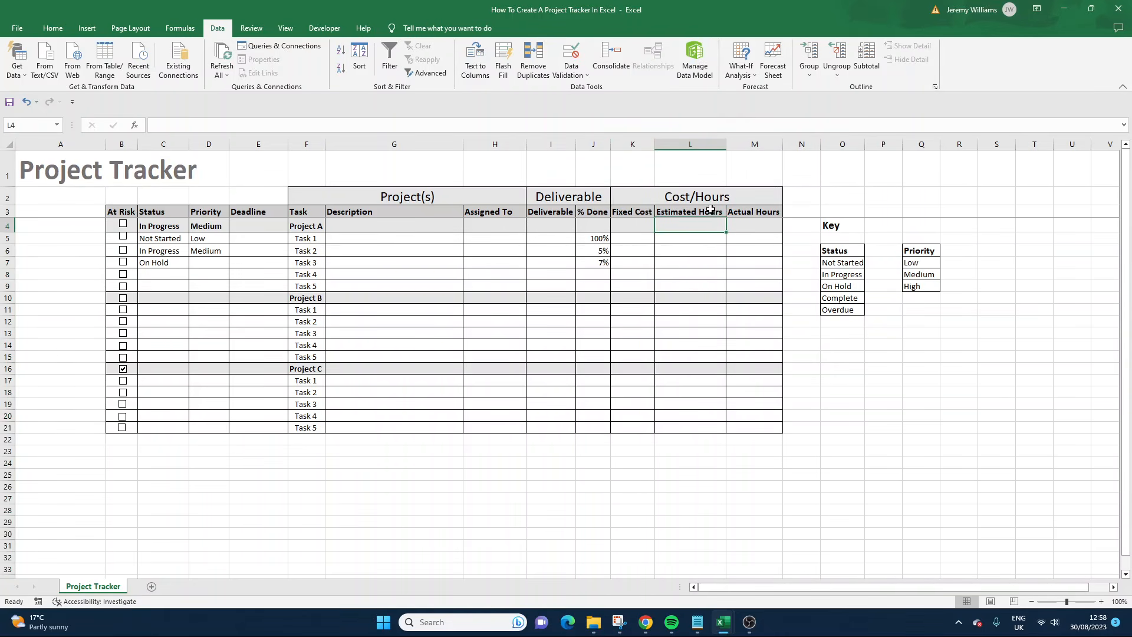
pyautogui.click(625, 236)
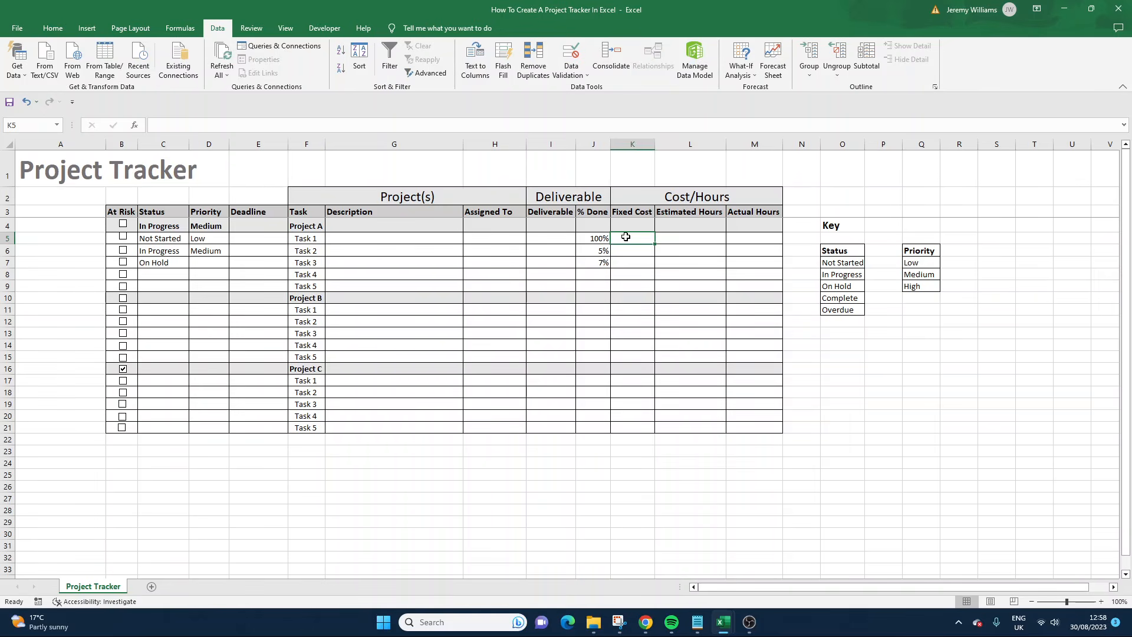
pyautogui.click(837, 311)
pyautogui.click(930, 288)
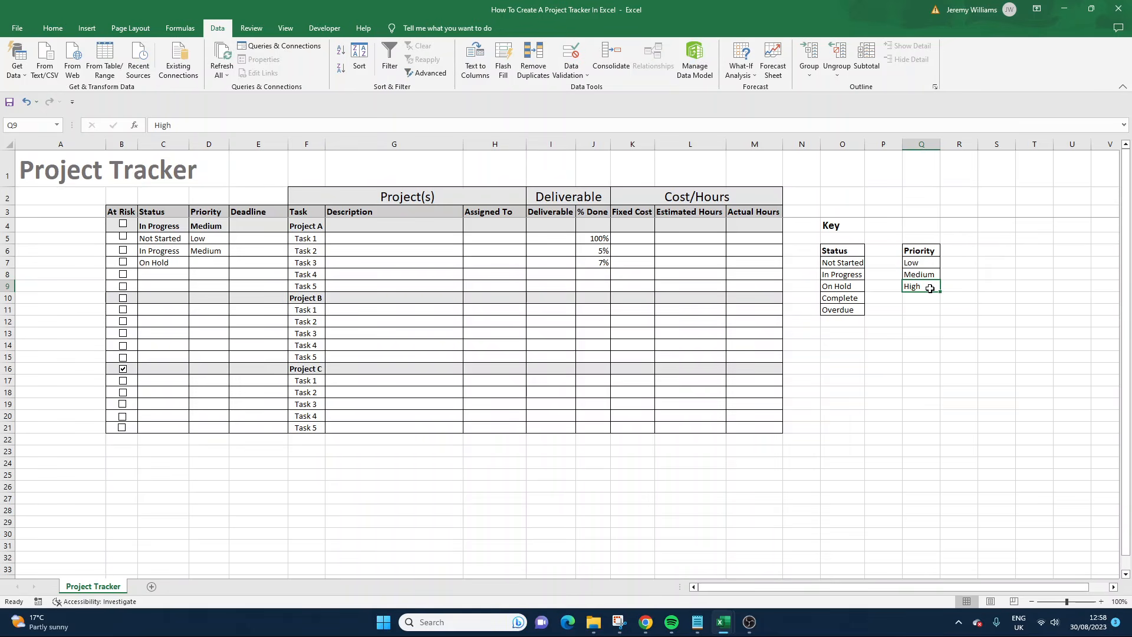
pyautogui.click(784, 319)
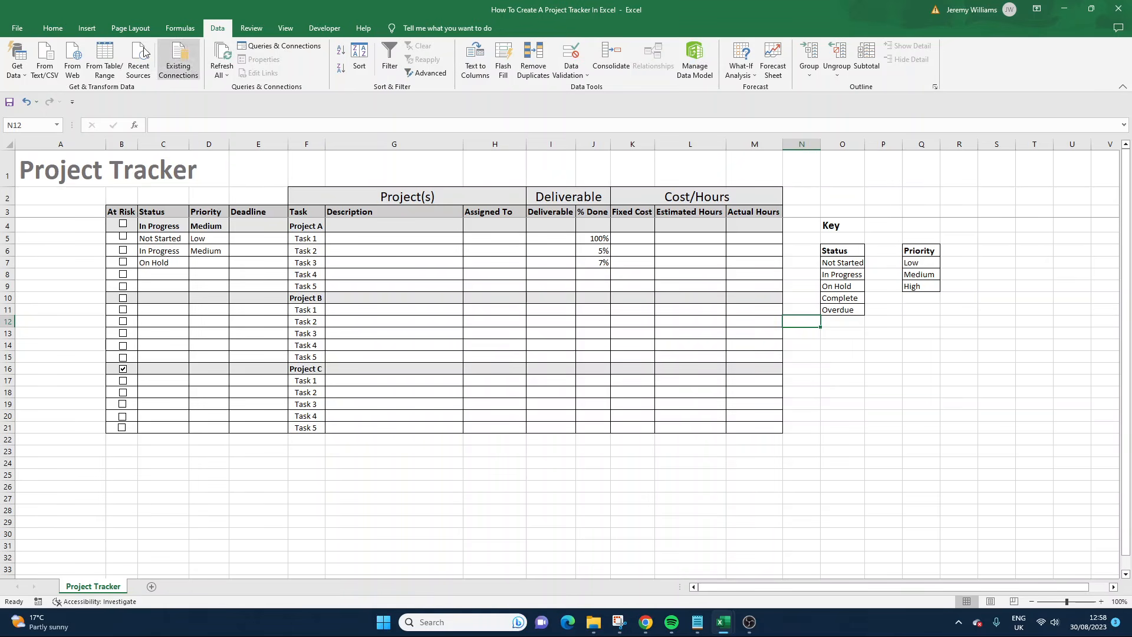
pyautogui.click(51, 29)
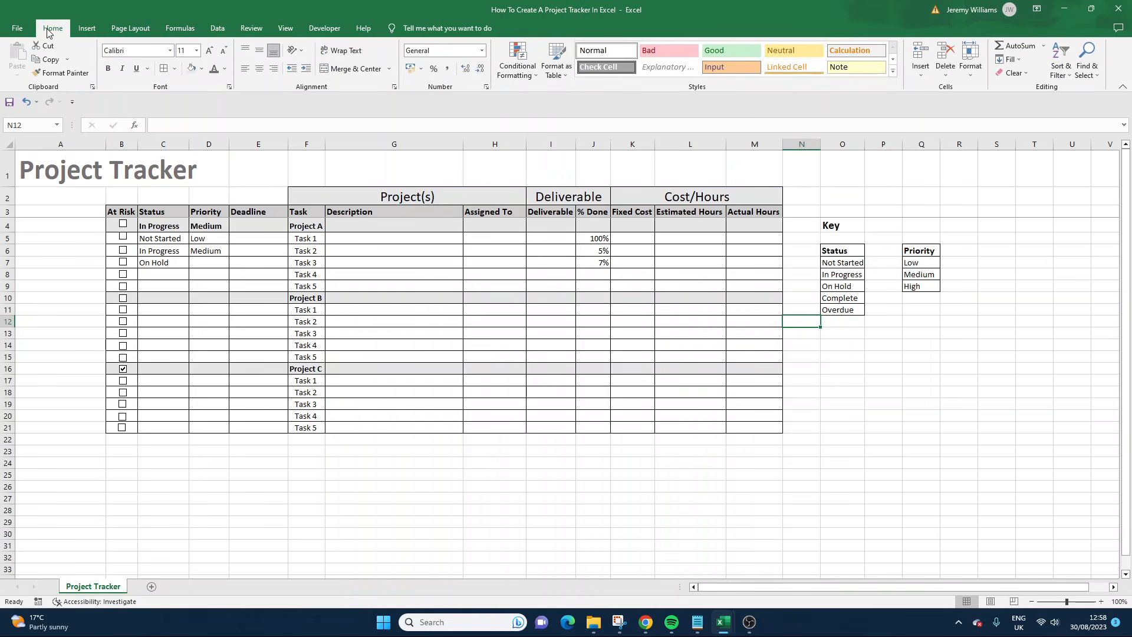
pyautogui.click(534, 76)
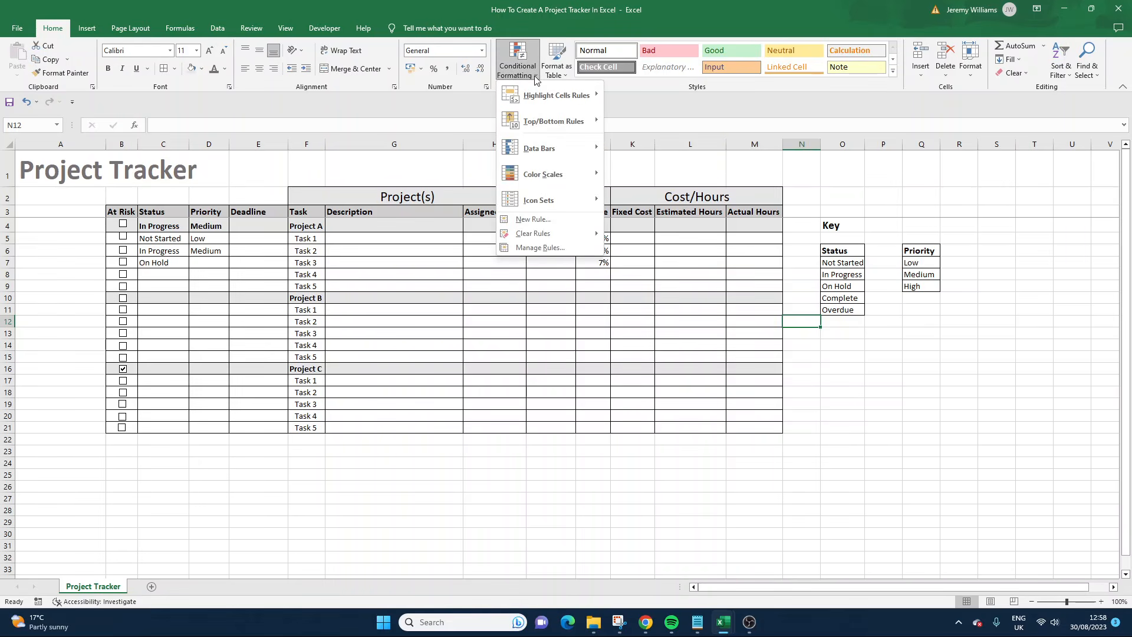
pyautogui.click(565, 247)
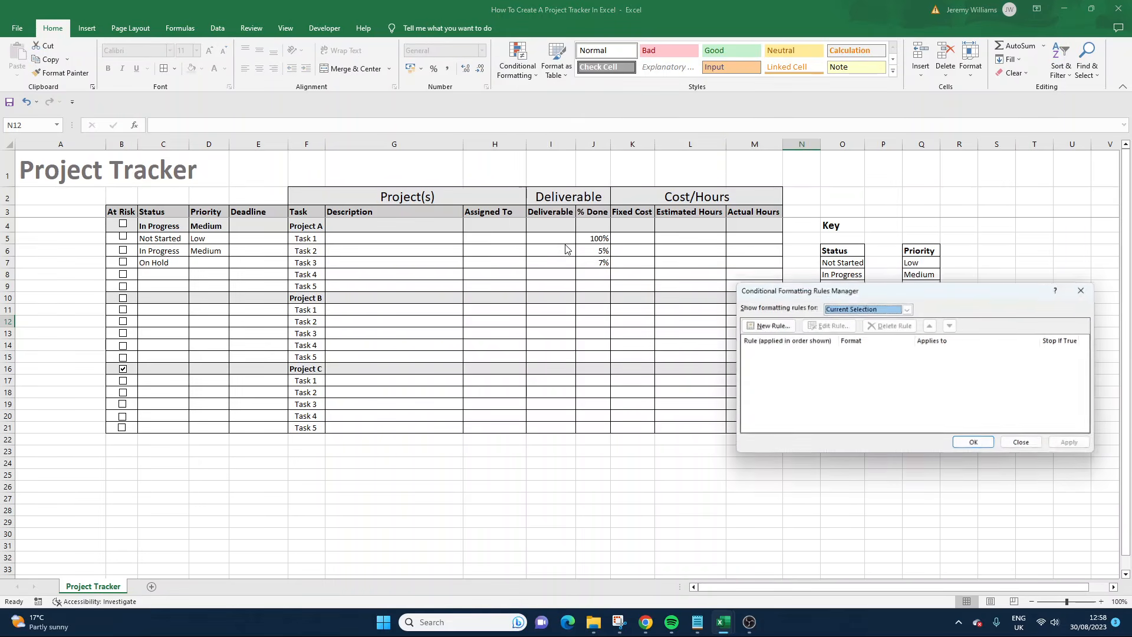
pyautogui.click(1044, 450)
# Step: Start a conditional formatting rule on cell N12 that formats only cells whose value is equal to Overdue
pyautogui.click(527, 71)
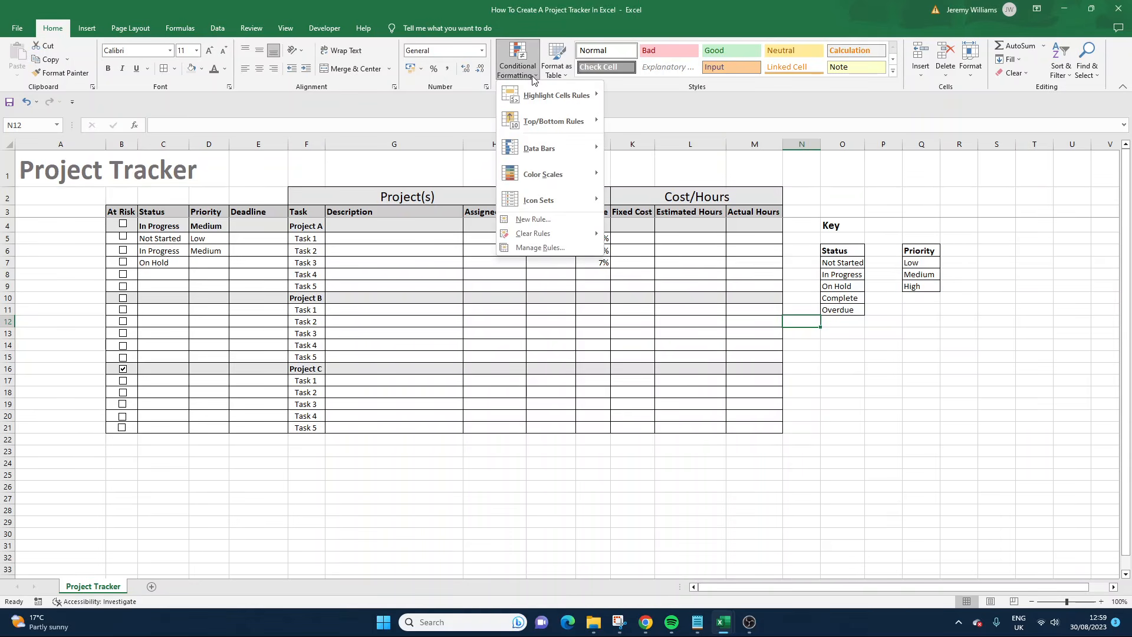
pyautogui.click(557, 220)
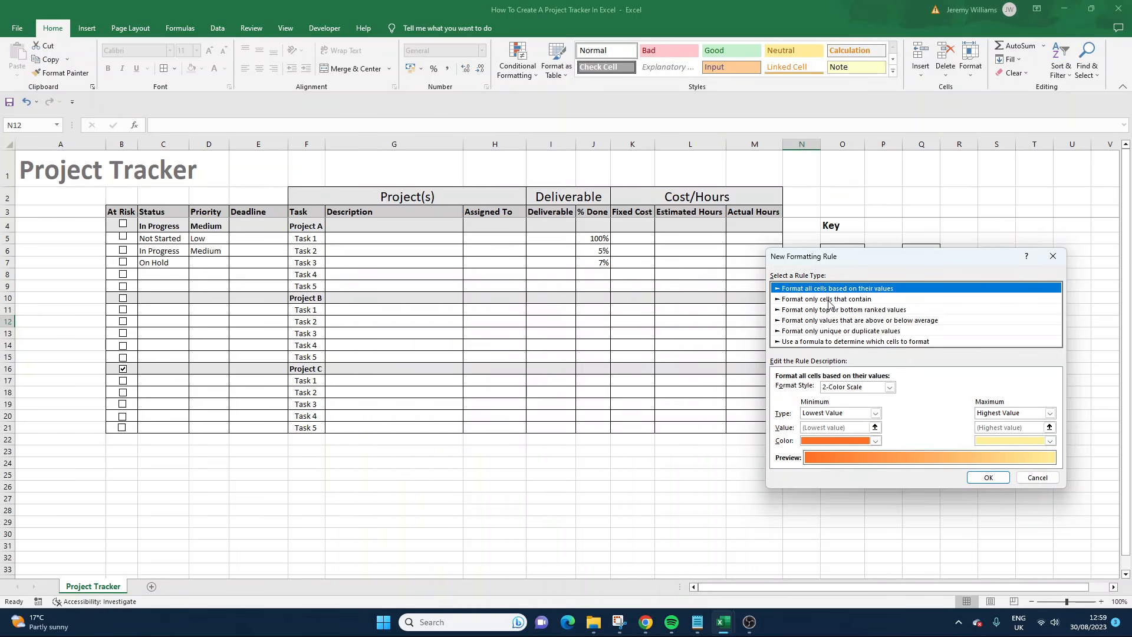
pyautogui.click(829, 300)
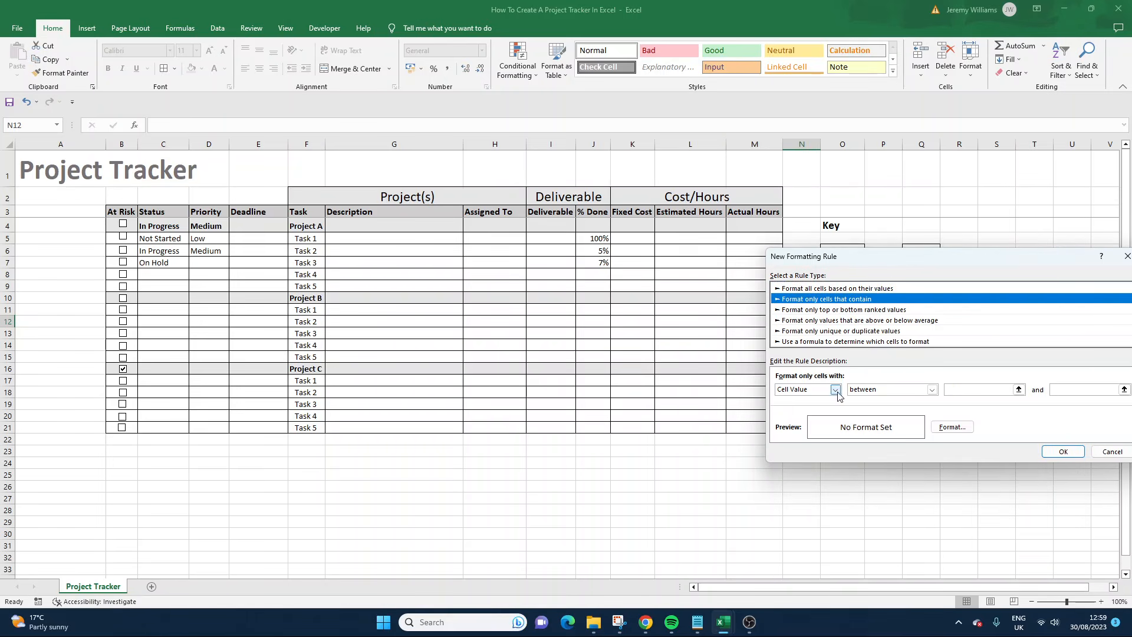
pyautogui.click(932, 391)
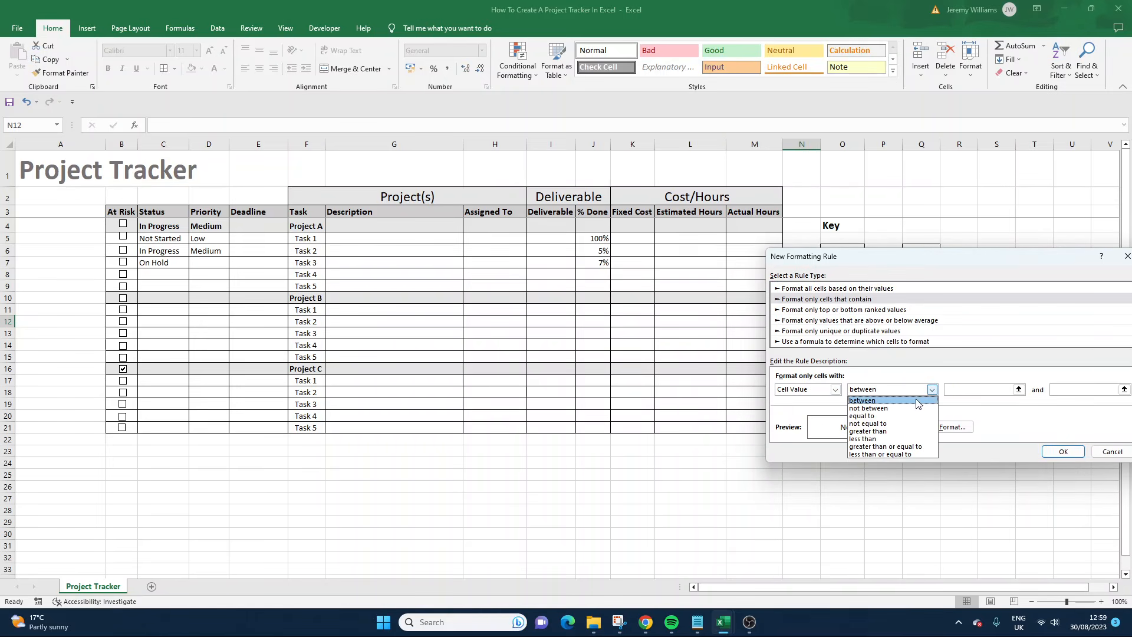
pyautogui.click(866, 415)
pyautogui.click(956, 390)
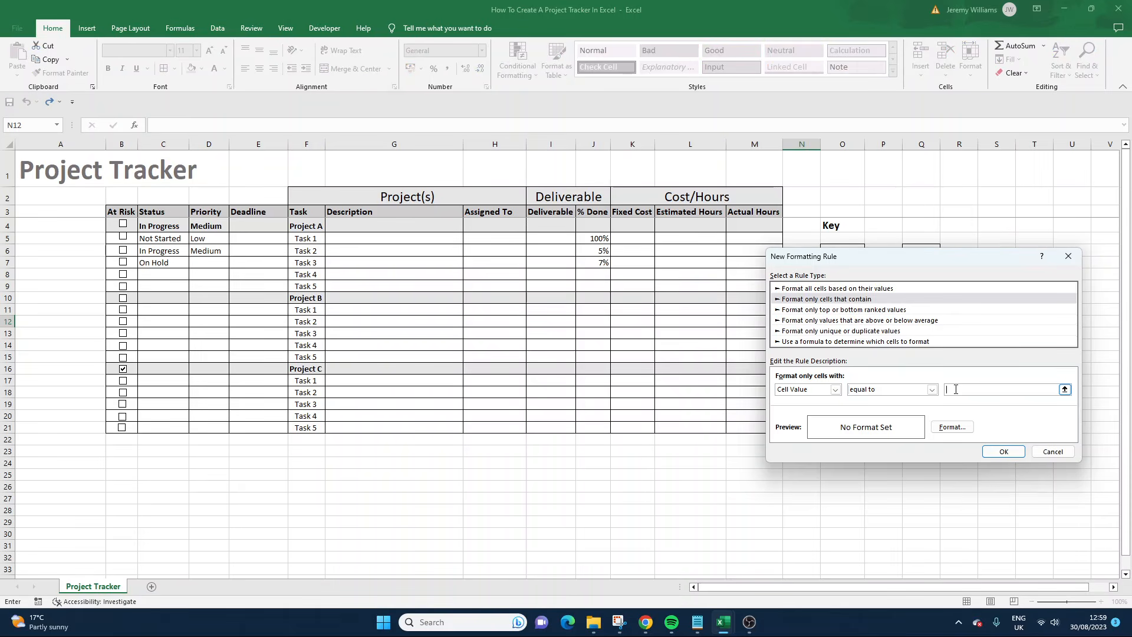
pyautogui.moveTo(904, 257); pyautogui.dragTo(825, 325)
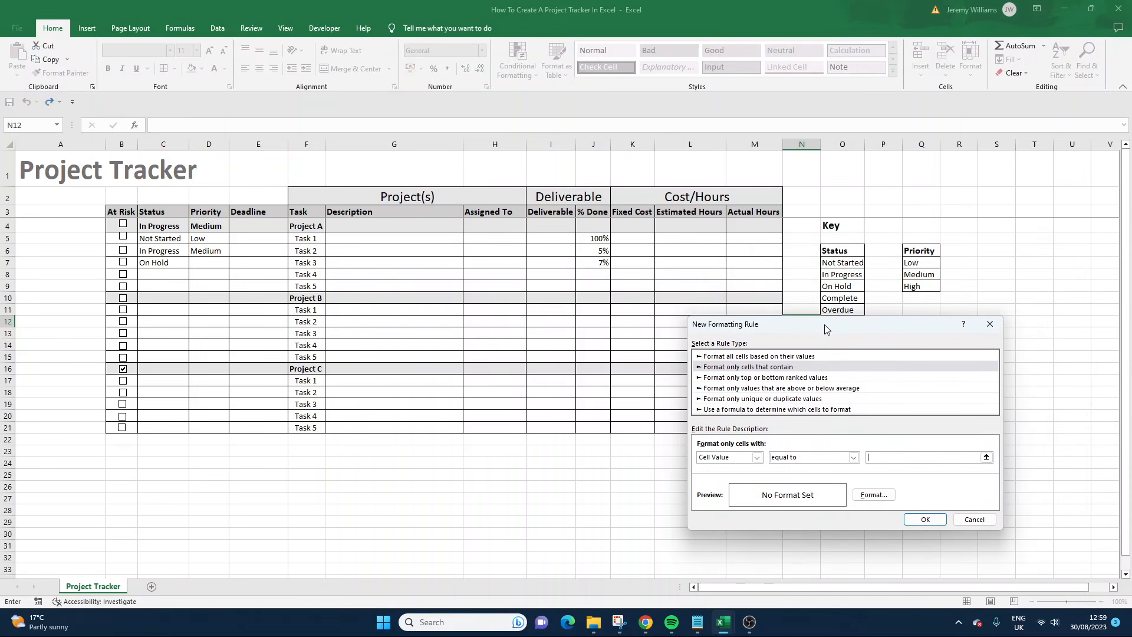
pyautogui.write('Overdue')
# Step: Give the Overdue rule a red background fill and create it
pyautogui.click(872, 495)
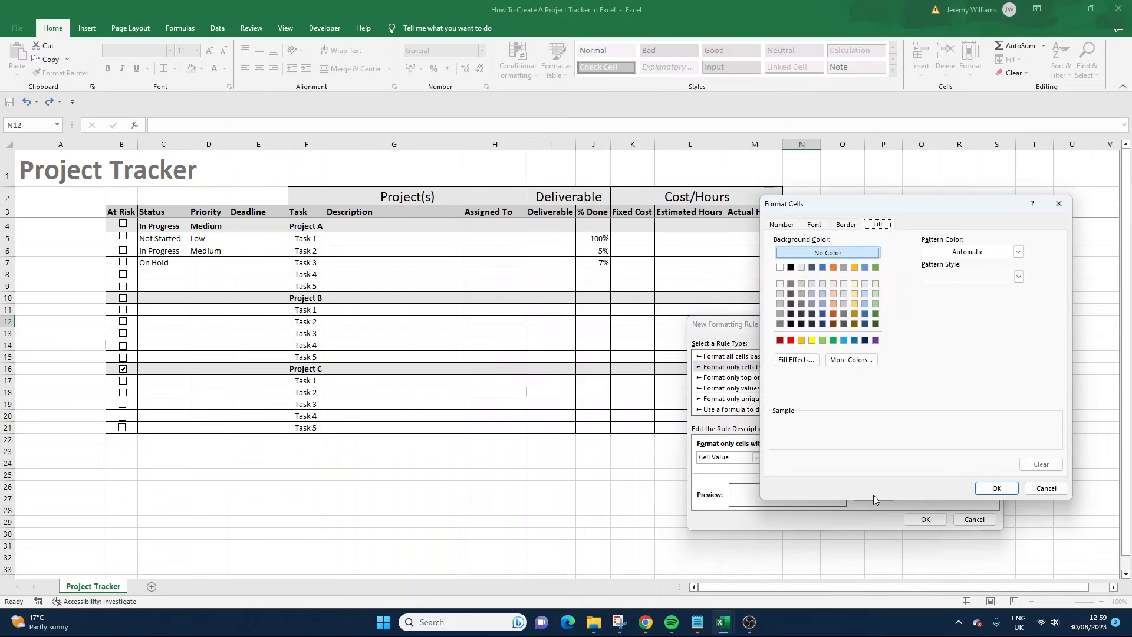
pyautogui.click(791, 340)
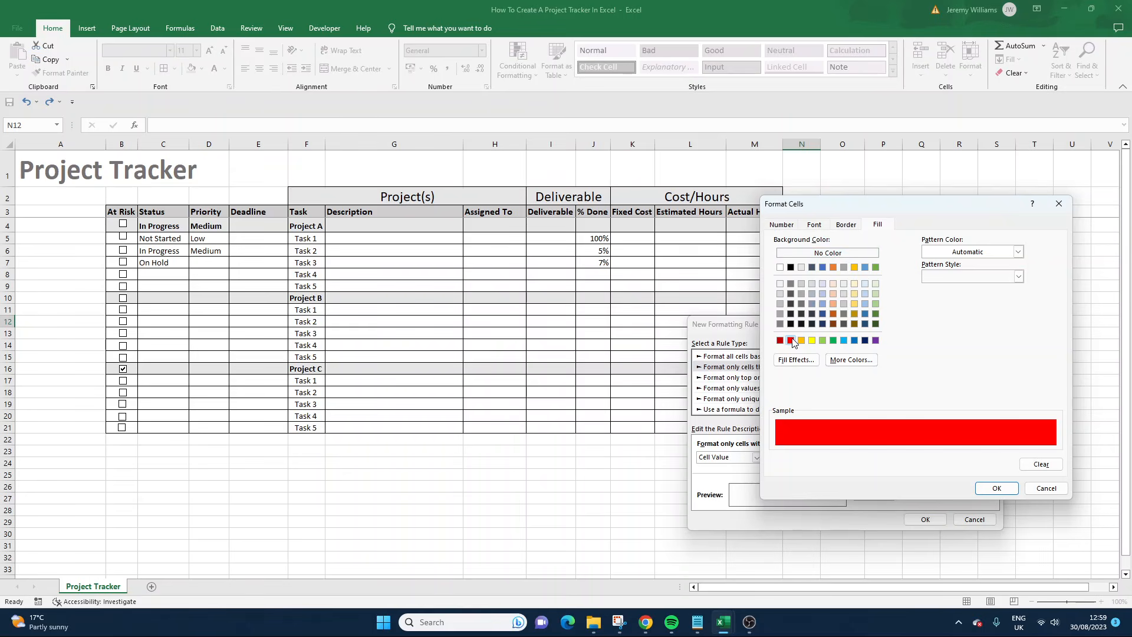
pyautogui.click(1000, 490)
pyautogui.click(926, 520)
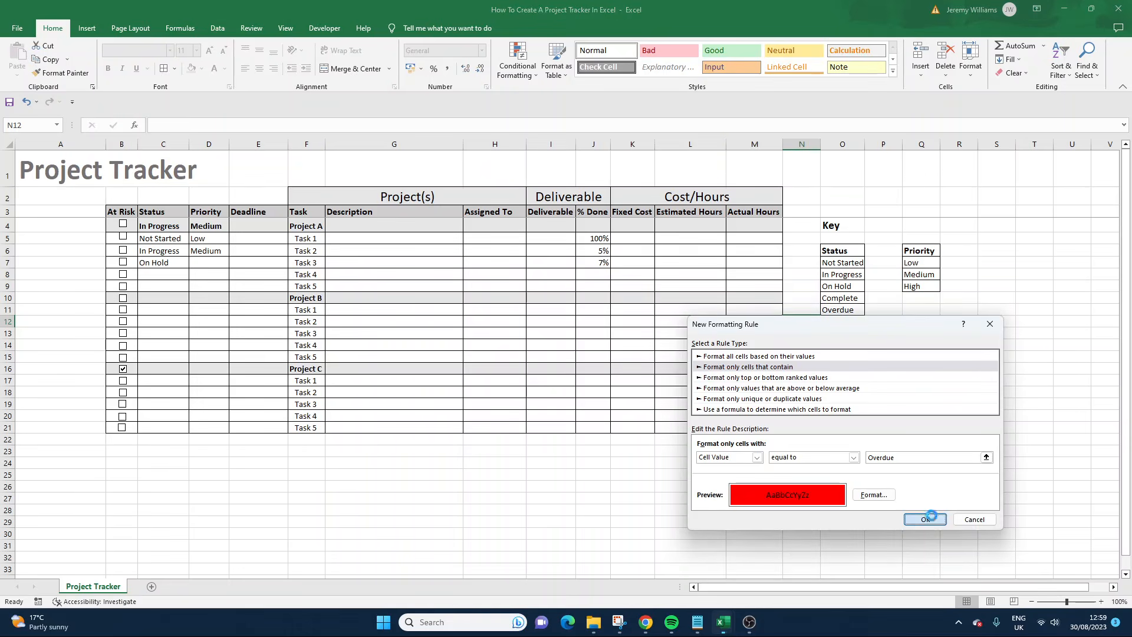
# Step: Review the conditional formatting rules for the whole worksheet to check which cells the Overdue rule applies to
pyautogui.click(872, 324)
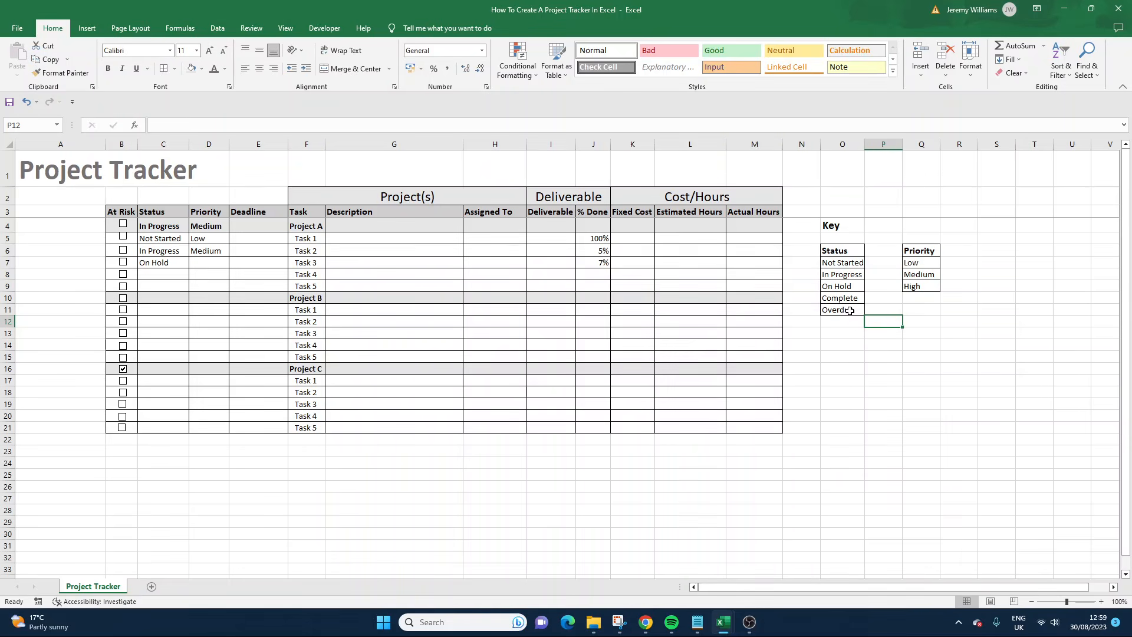
pyautogui.click(518, 68)
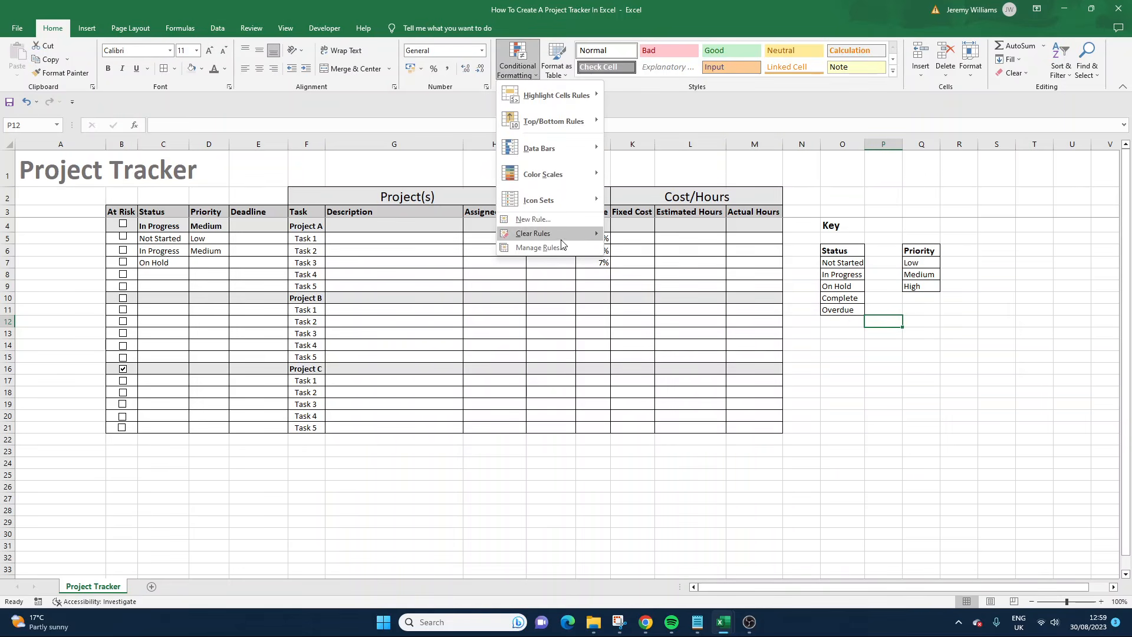
pyautogui.click(540, 247)
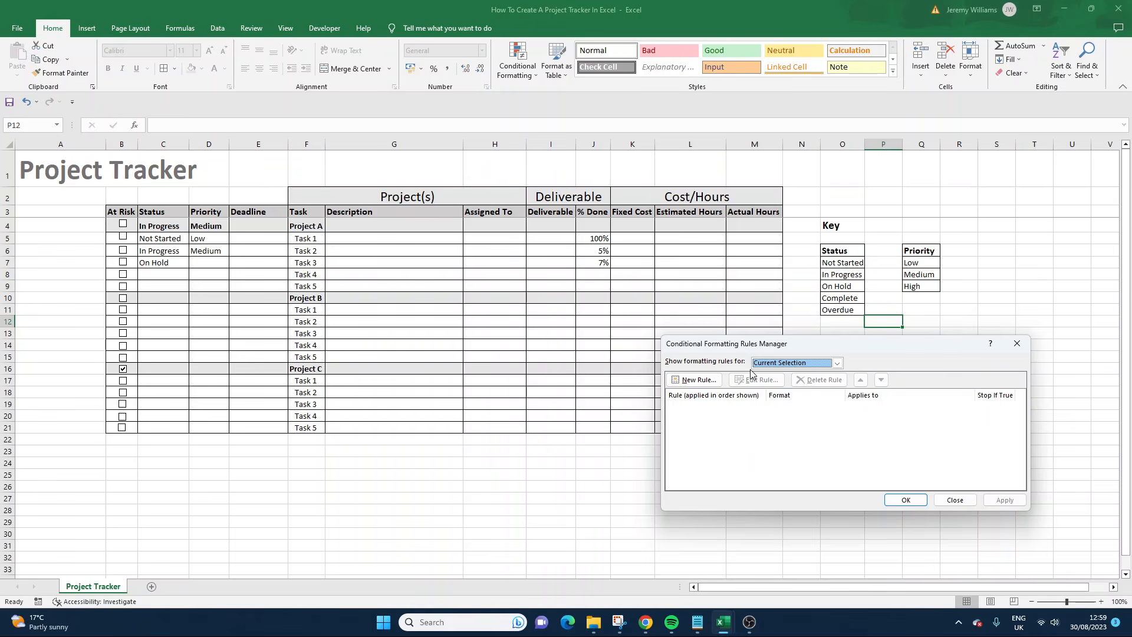
pyautogui.click(836, 363)
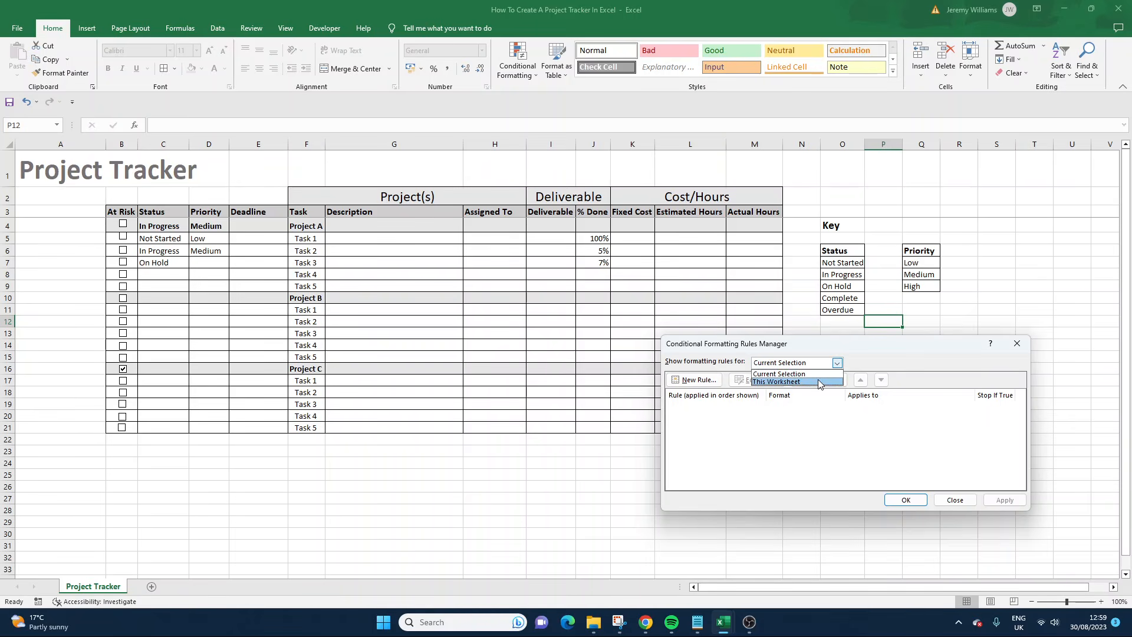
pyautogui.click(817, 381)
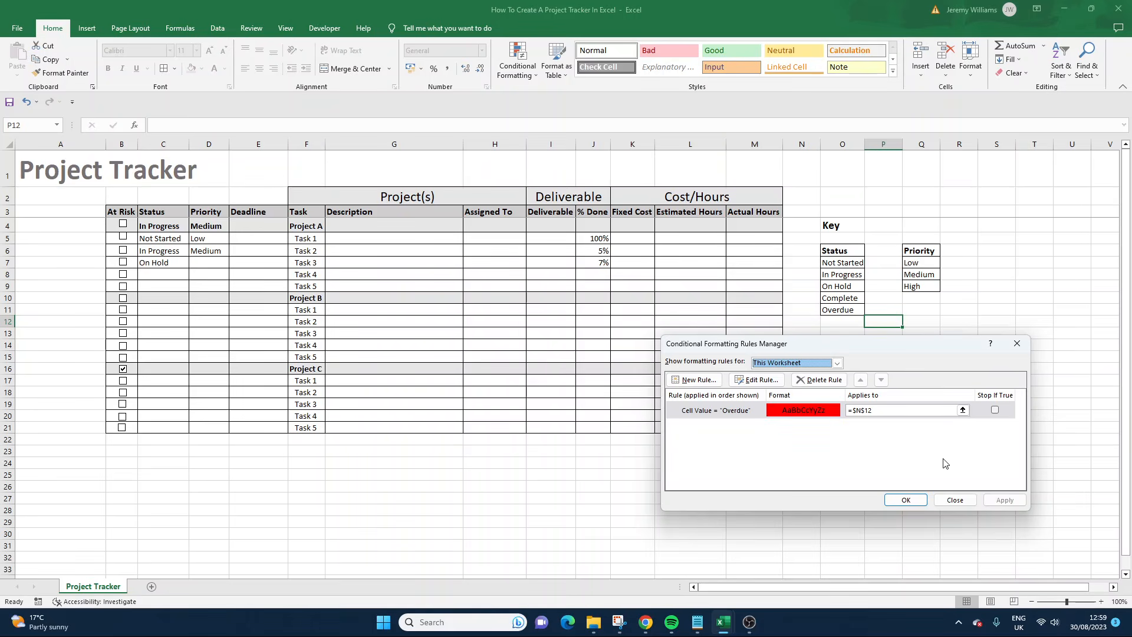
pyautogui.click(906, 500)
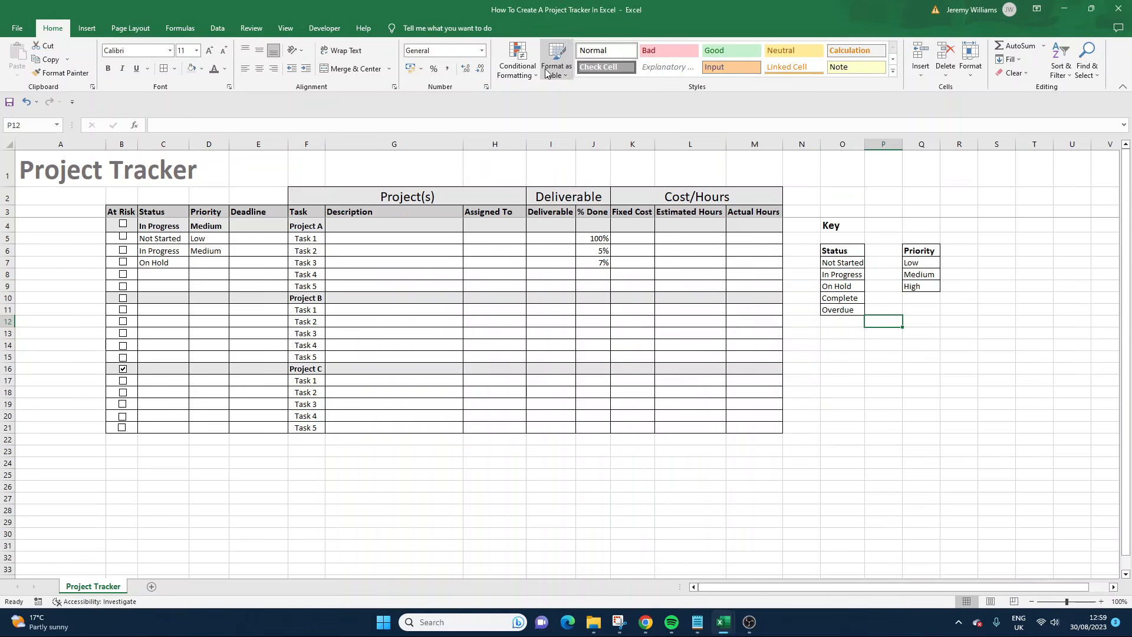
# Step: Set the Overdue conditional formatting rule to apply to the entire worksheet, range =$1:$1048576, and save it
pyautogui.click(519, 75)
pyautogui.click(539, 244)
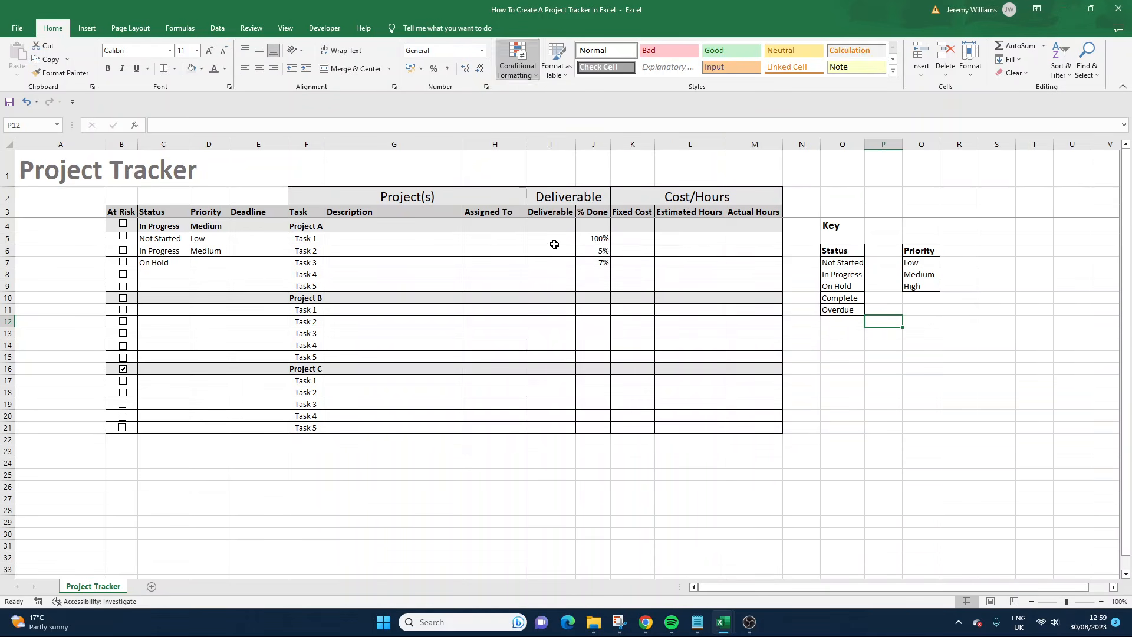
pyautogui.click(774, 363)
pyautogui.click(776, 380)
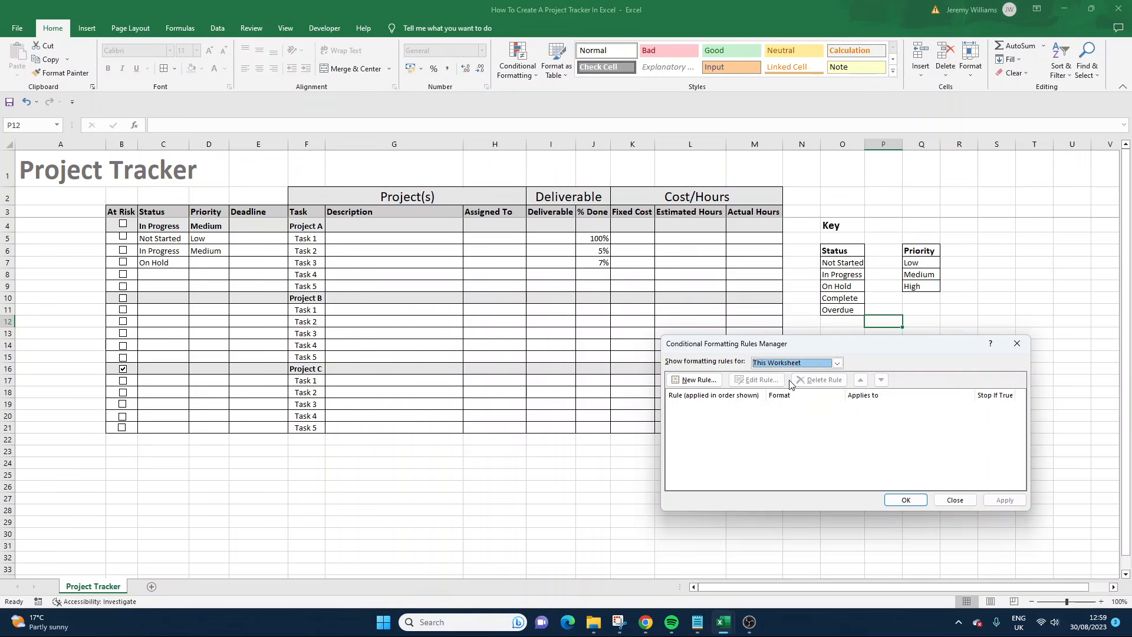
pyautogui.click(911, 410)
pyautogui.press('BackSpace')
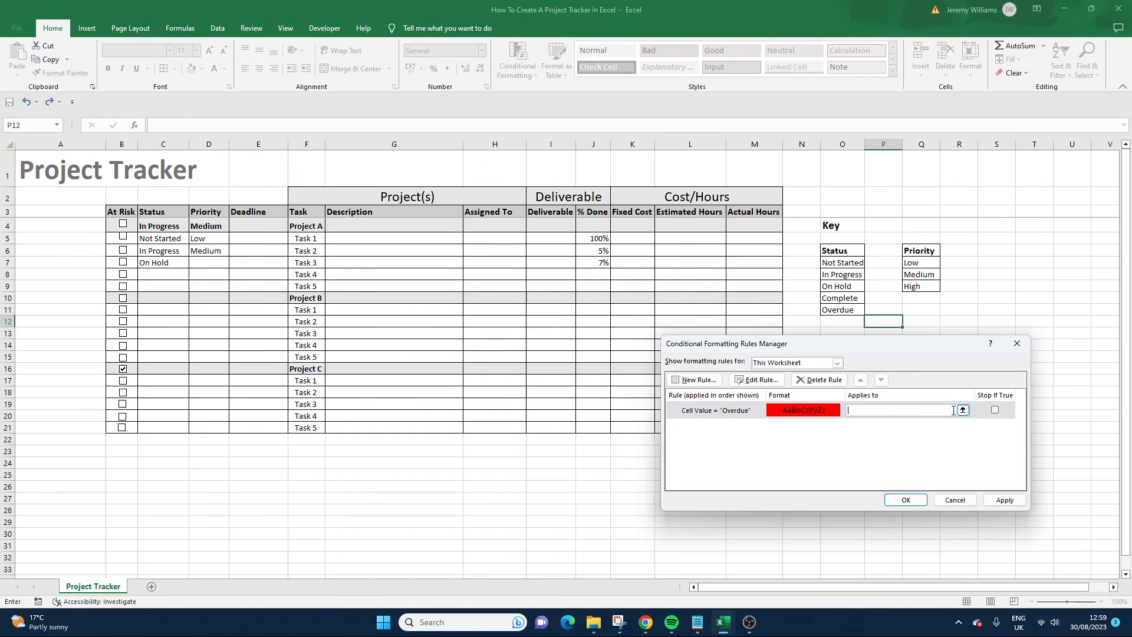
pyautogui.click(963, 410)
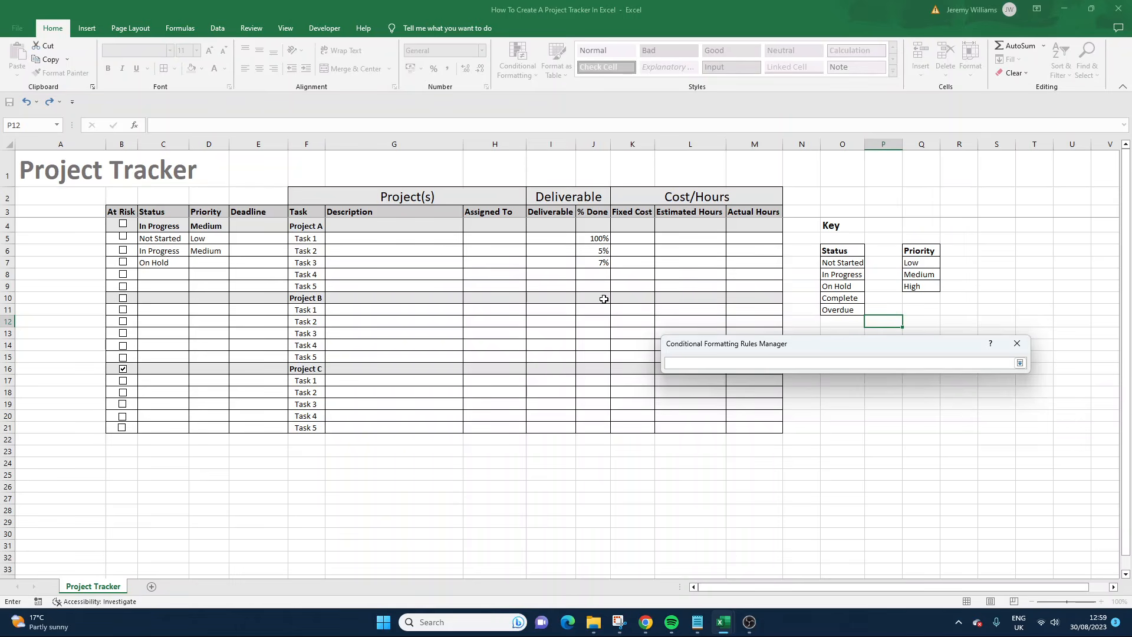
pyautogui.click(11, 145)
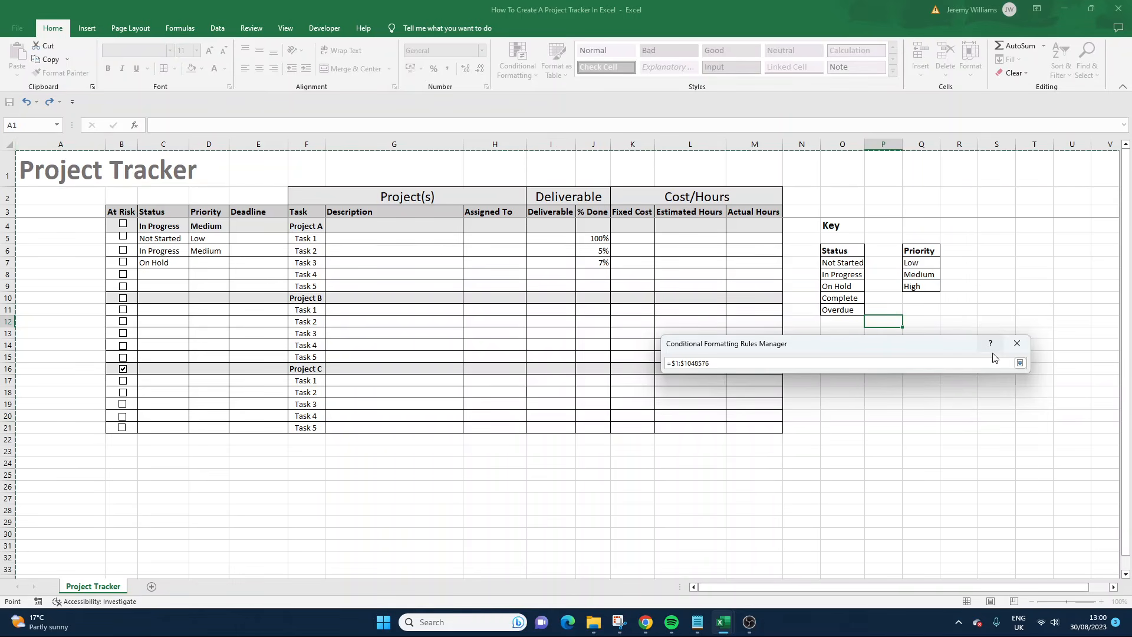
pyautogui.click(1020, 363)
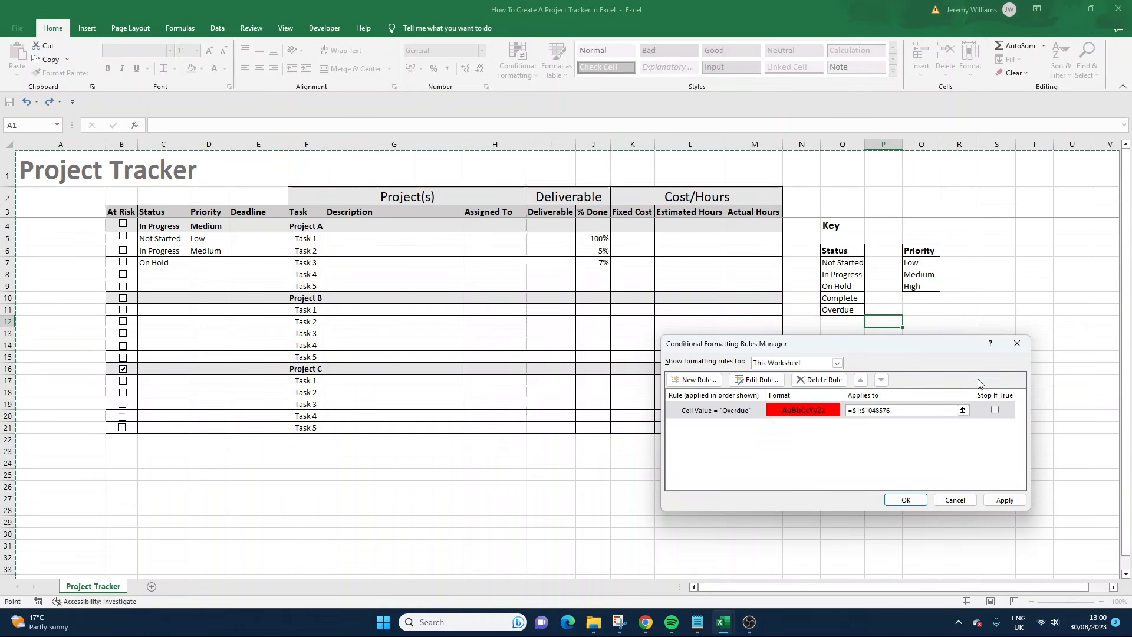
pyautogui.click(1005, 499)
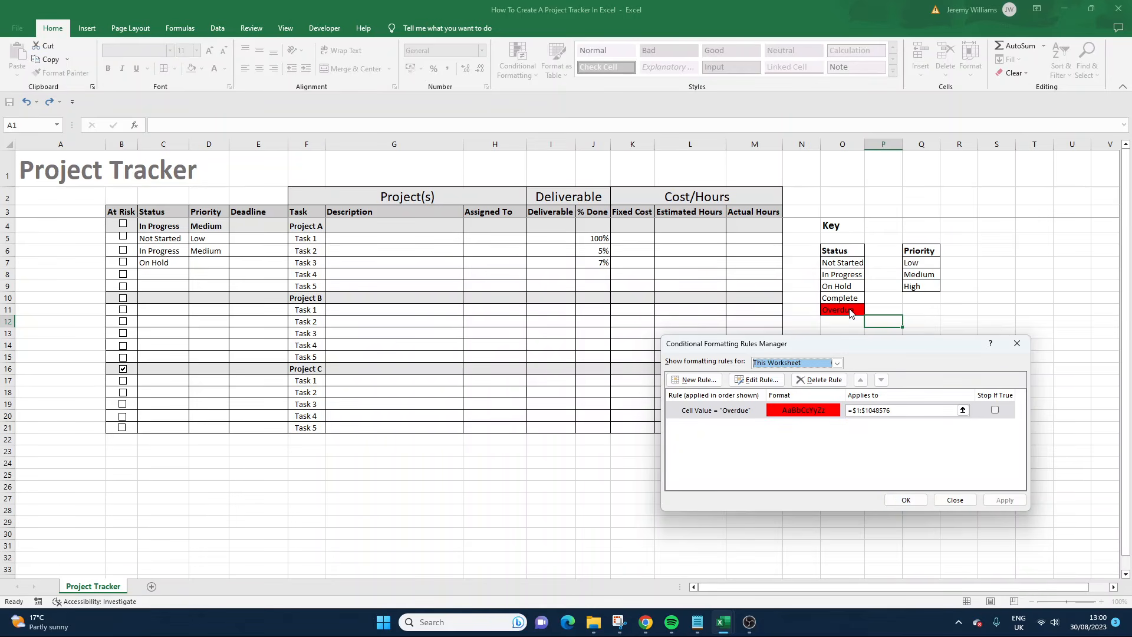
pyautogui.click(906, 500)
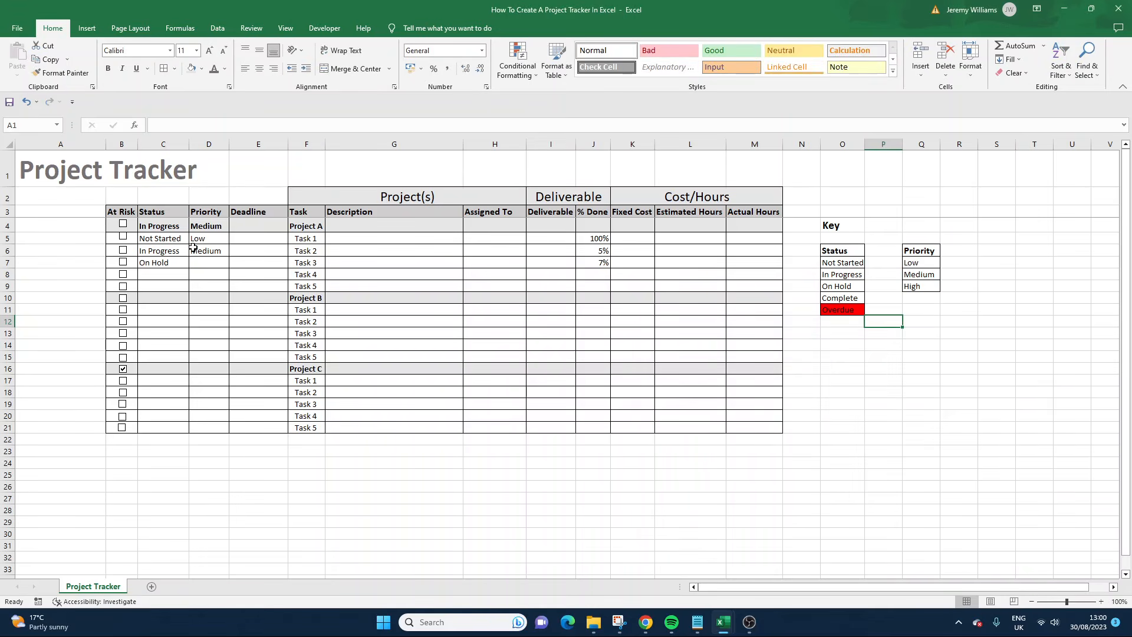
# Step: Change the status of Project A's Task 3 to Overdue
pyautogui.click(177, 262)
pyautogui.click(194, 263)
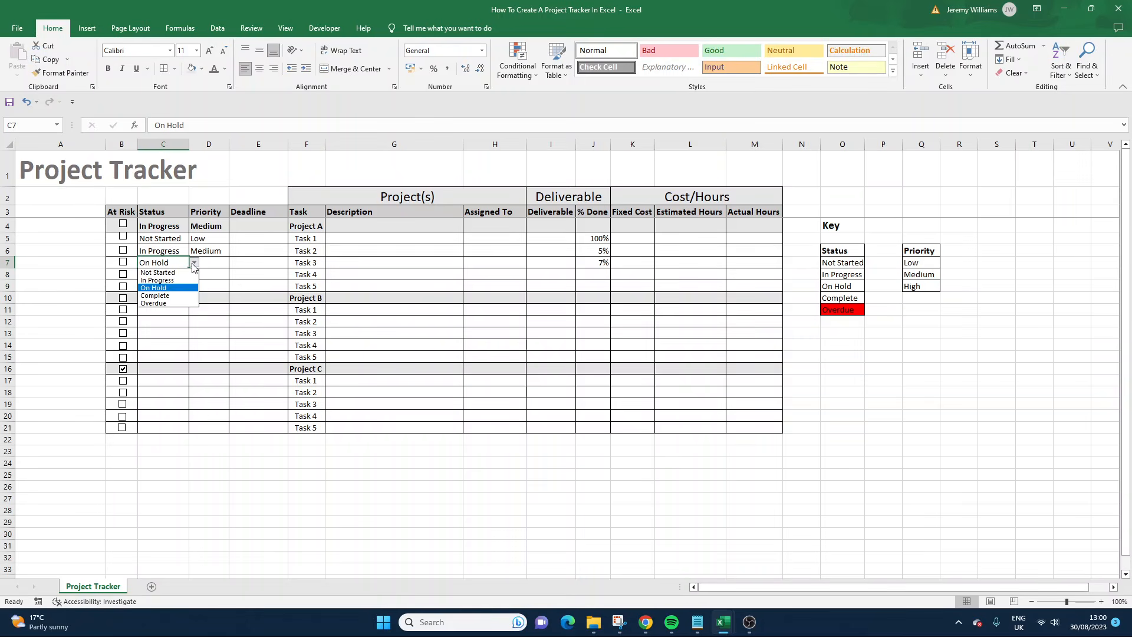
pyautogui.click(177, 302)
pyautogui.press('Return')
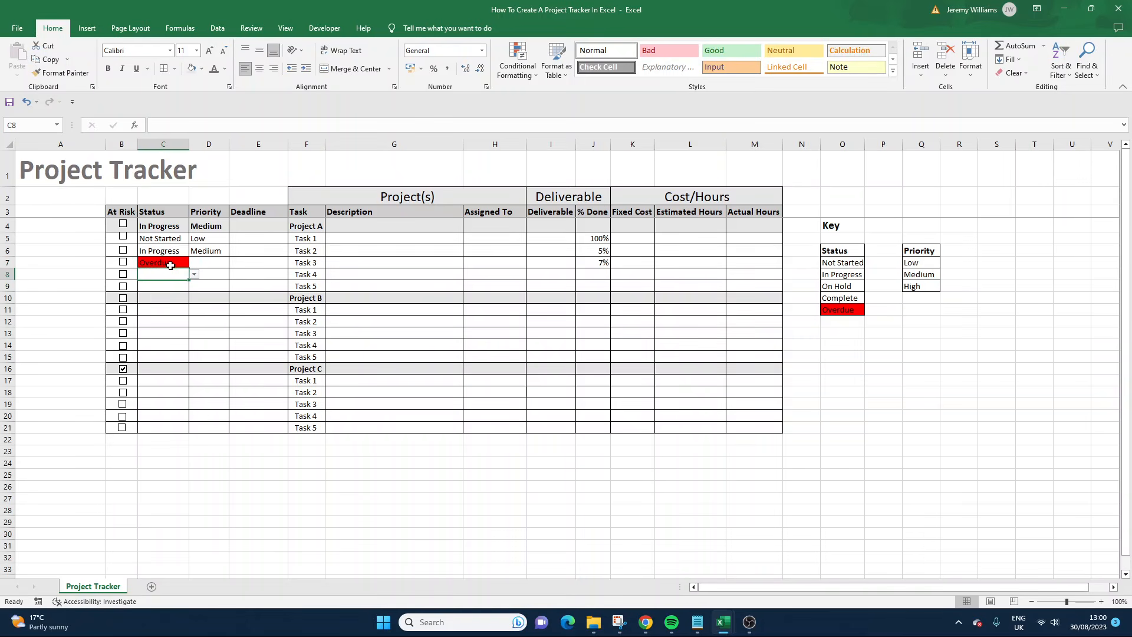
pyautogui.click(170, 264)
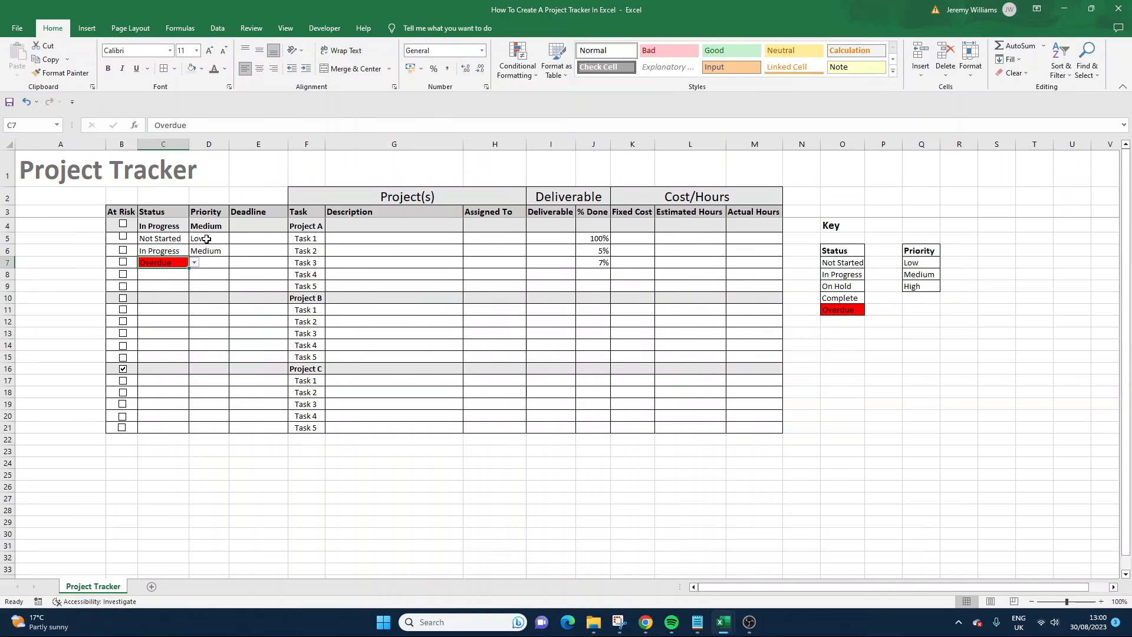
# Step: Start a conditional formatting rule on Key cells O7:O10 that formats only cells whose value is equal to Complete
pyautogui.click(844, 264)
pyautogui.moveTo(844, 279); pyautogui.dragTo(843, 299)
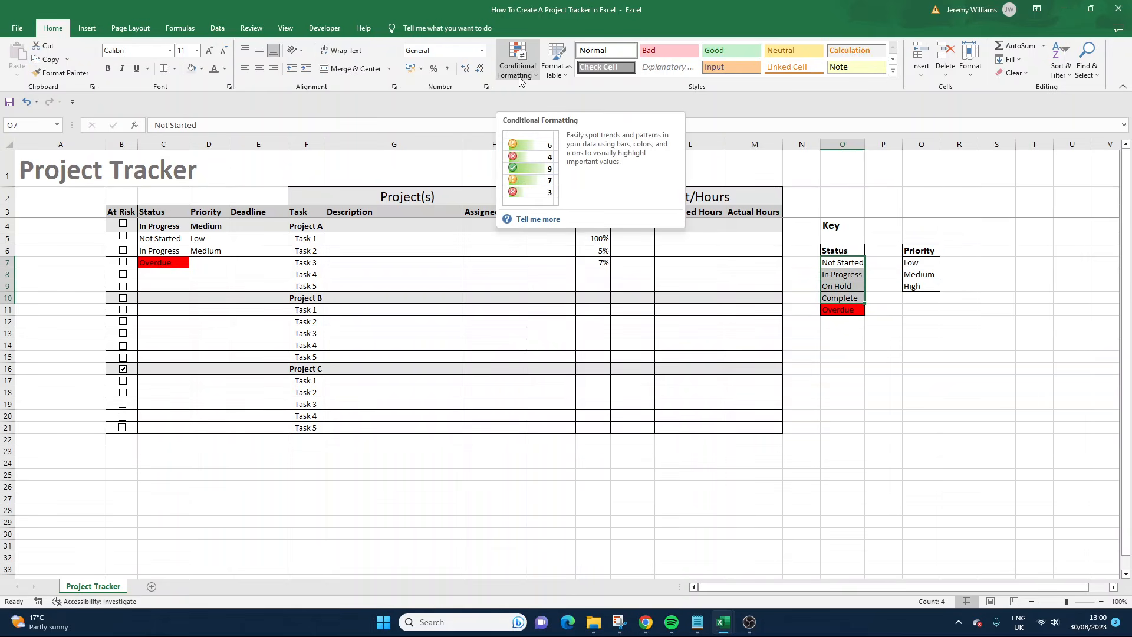
pyautogui.click(519, 77)
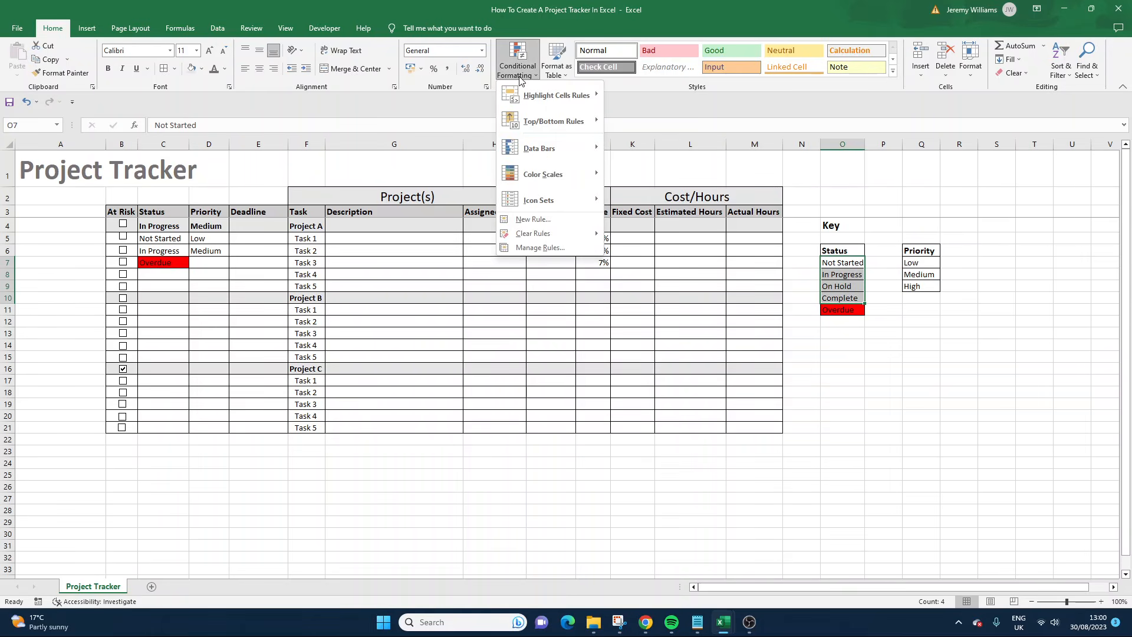
pyautogui.click(566, 246)
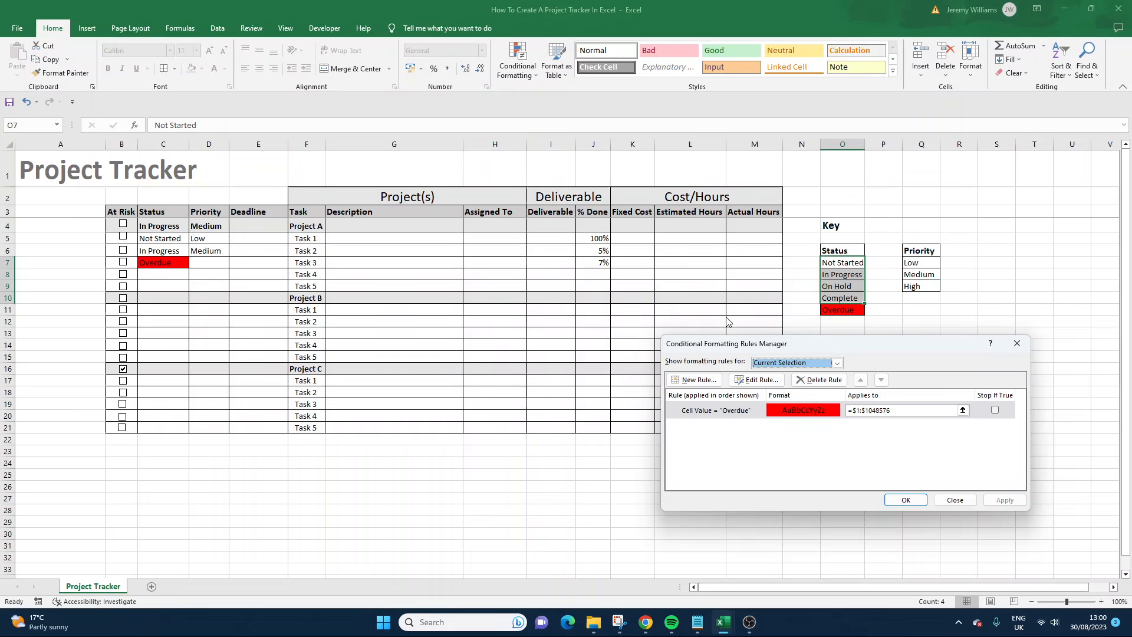
pyautogui.click(837, 363)
pyautogui.click(784, 381)
pyautogui.click(695, 380)
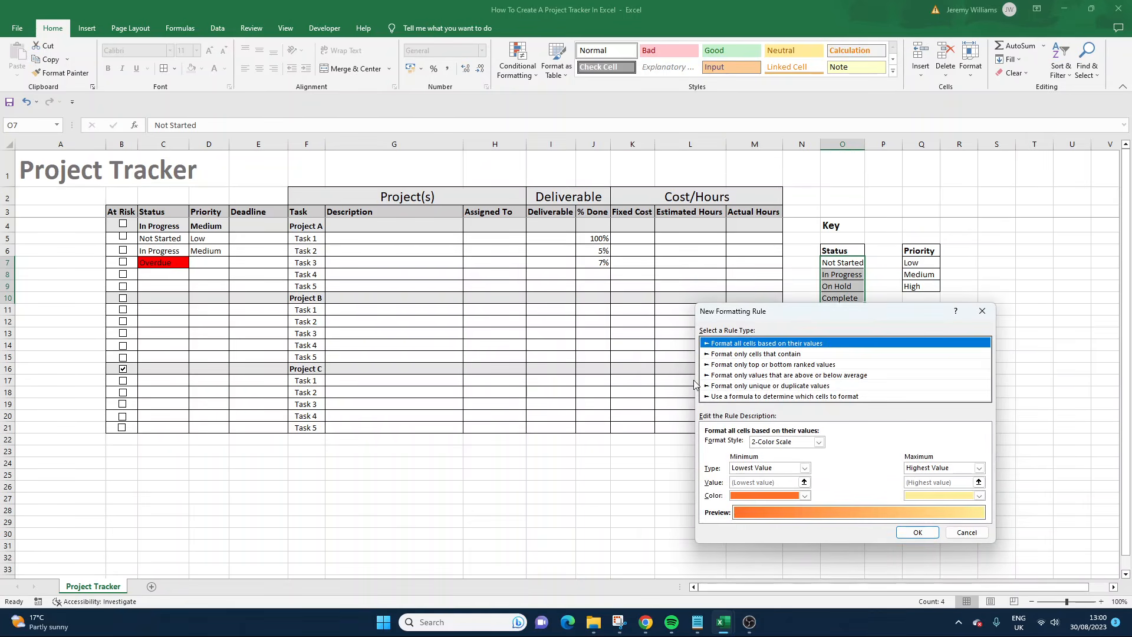
pyautogui.click(758, 355)
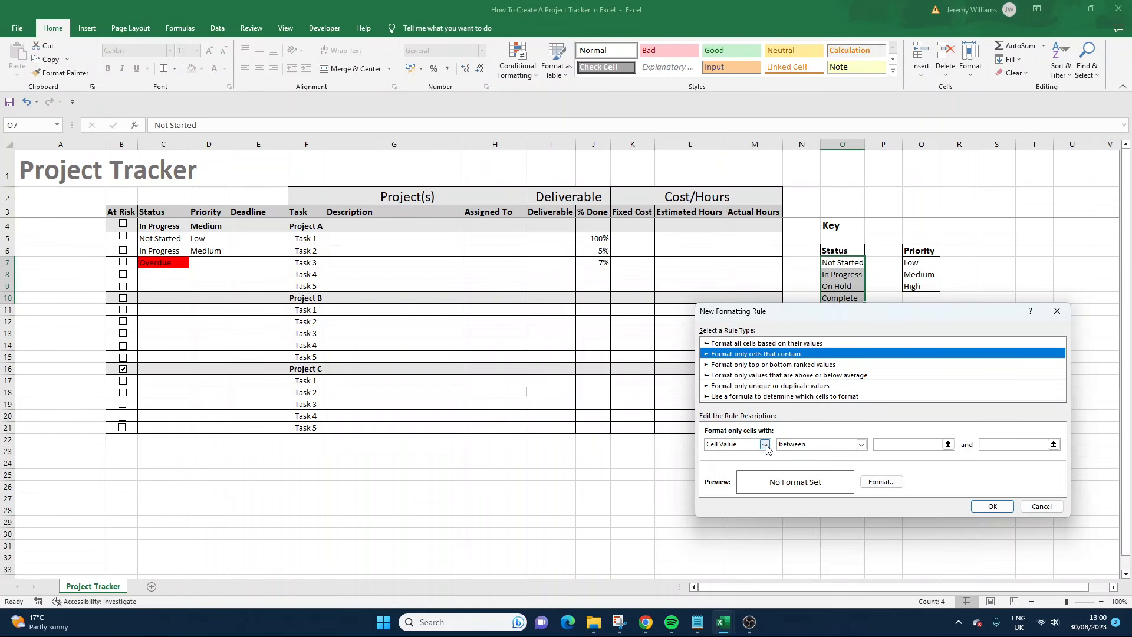
pyautogui.click(862, 445)
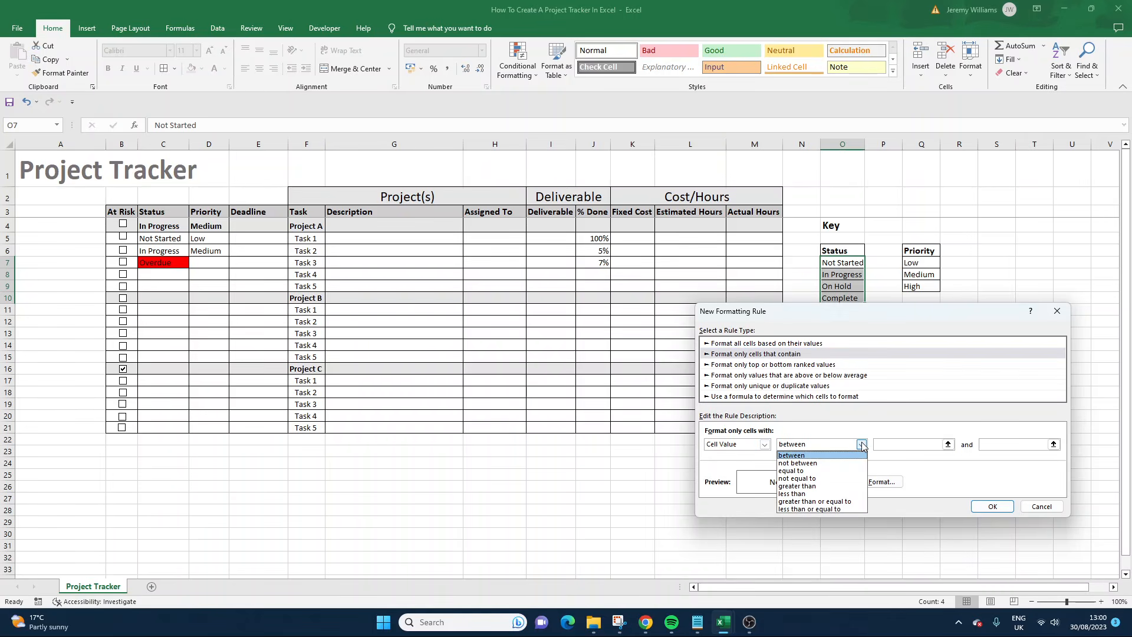
pyautogui.click(791, 471)
pyautogui.click(905, 443)
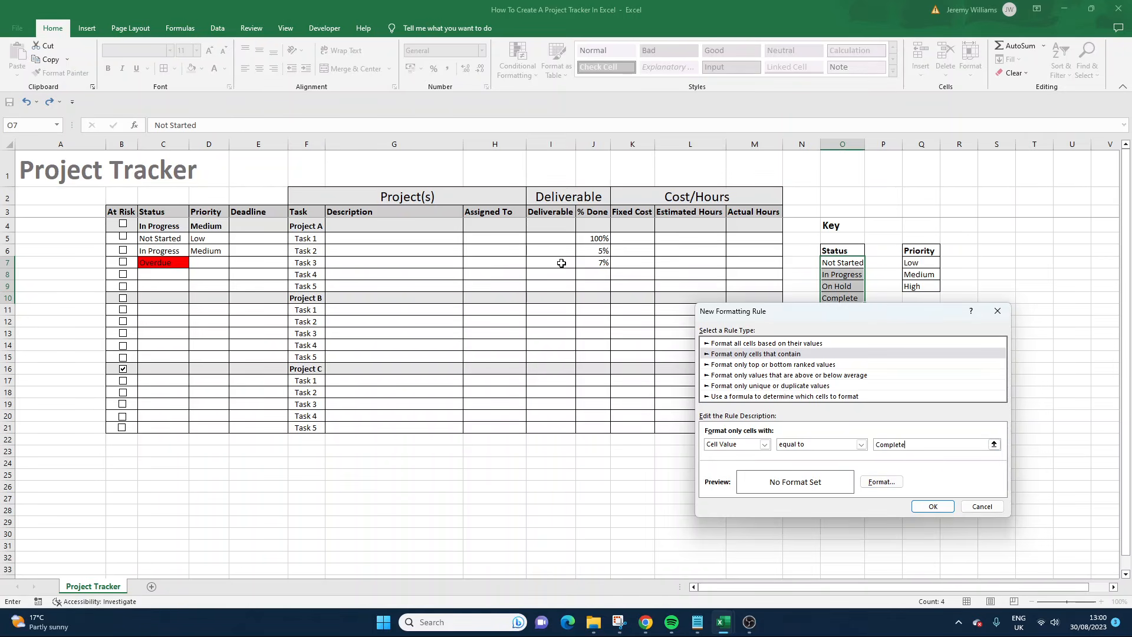
# Step: Give the Complete rule a green background fill and create it
pyautogui.click(881, 482)
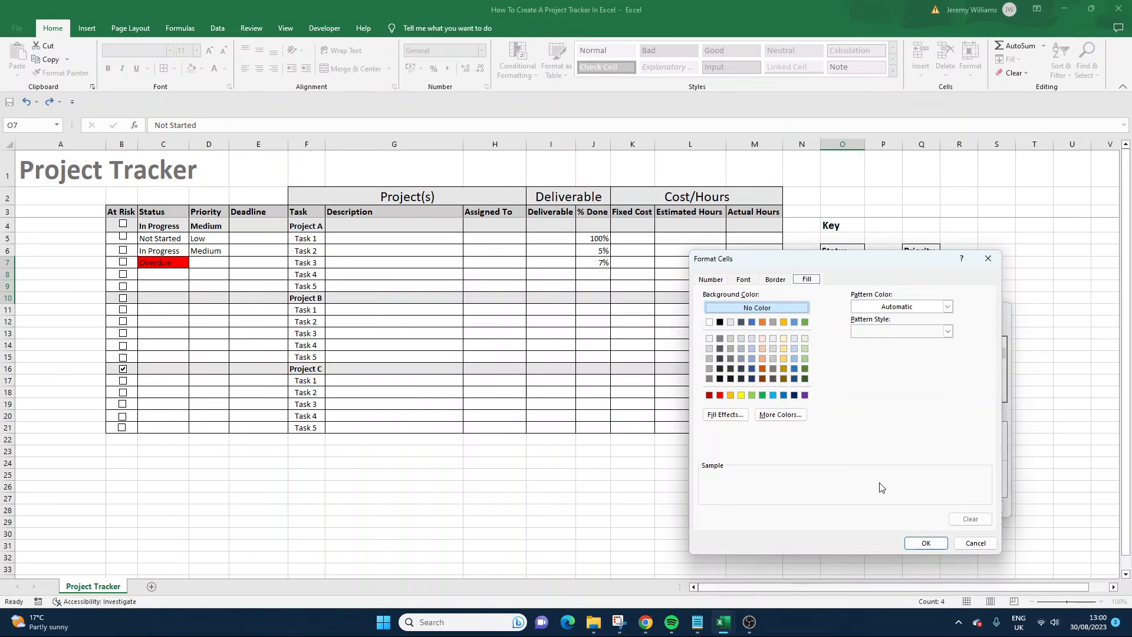
pyautogui.click(762, 395)
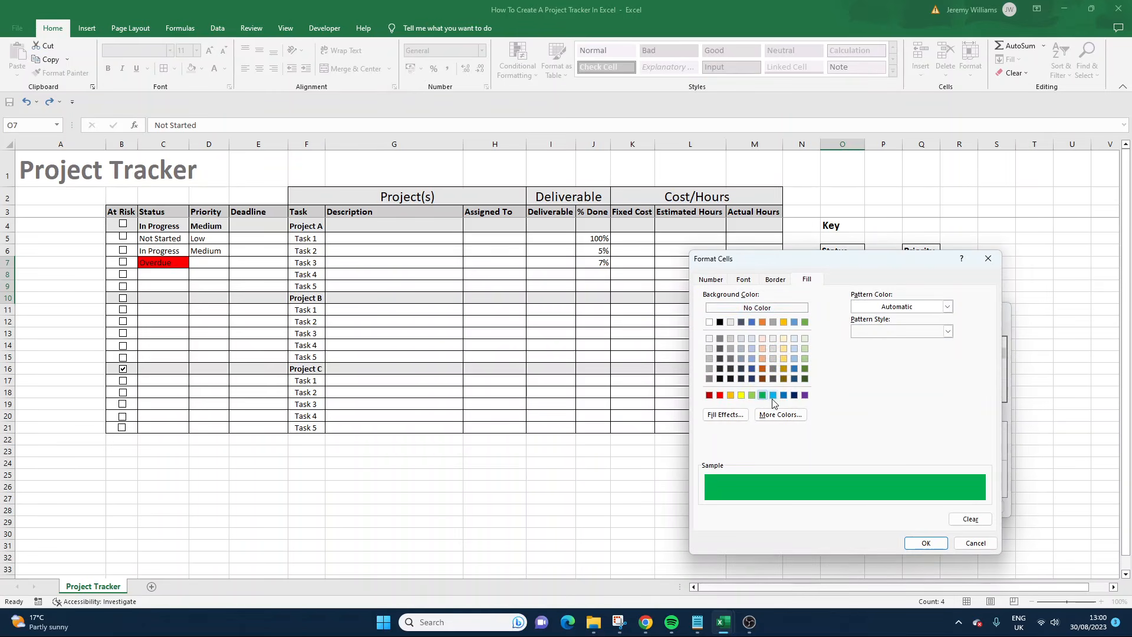
pyautogui.click(925, 543)
pyautogui.click(934, 506)
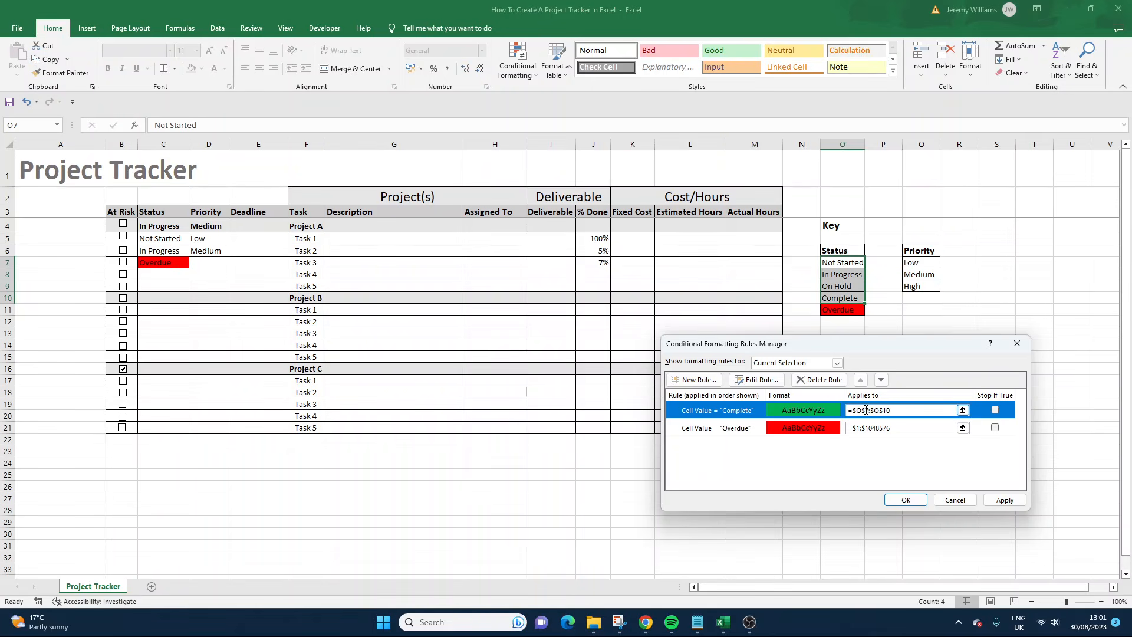
# Step: Extend the Complete rule to the entire worksheet, reusing the Overdue rule's range =$1:$1048576, and apply the rule changes
pyautogui.moveTo(900, 409); pyautogui.dragTo(853, 411)
pyautogui.click(850, 429)
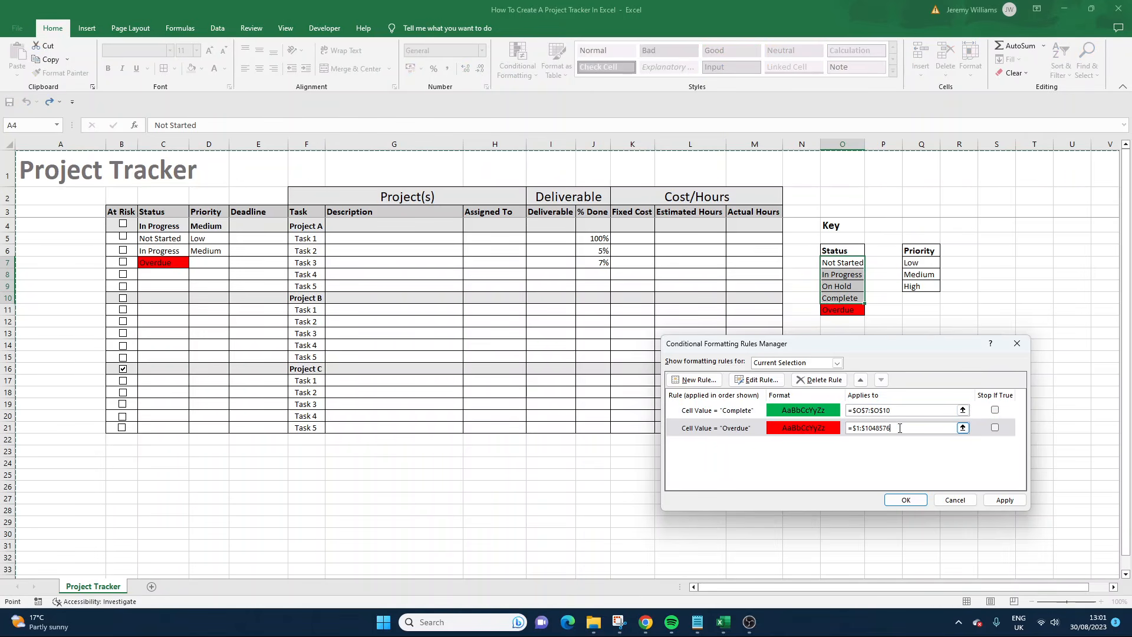
pyautogui.hotkey('ctrl', 'c')
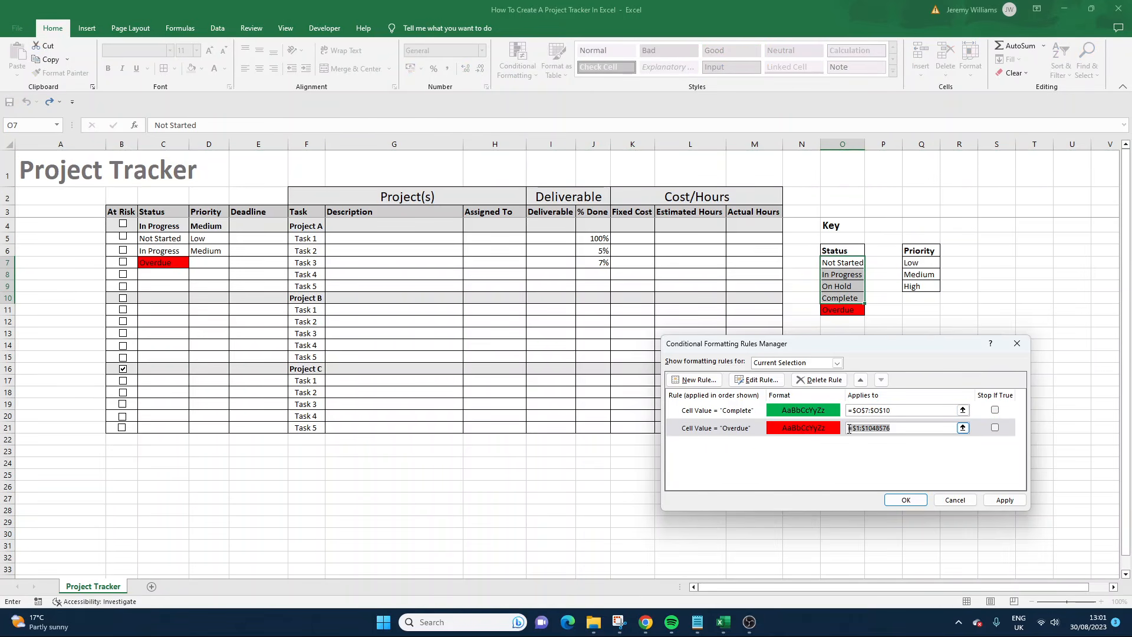
pyautogui.click(852, 411)
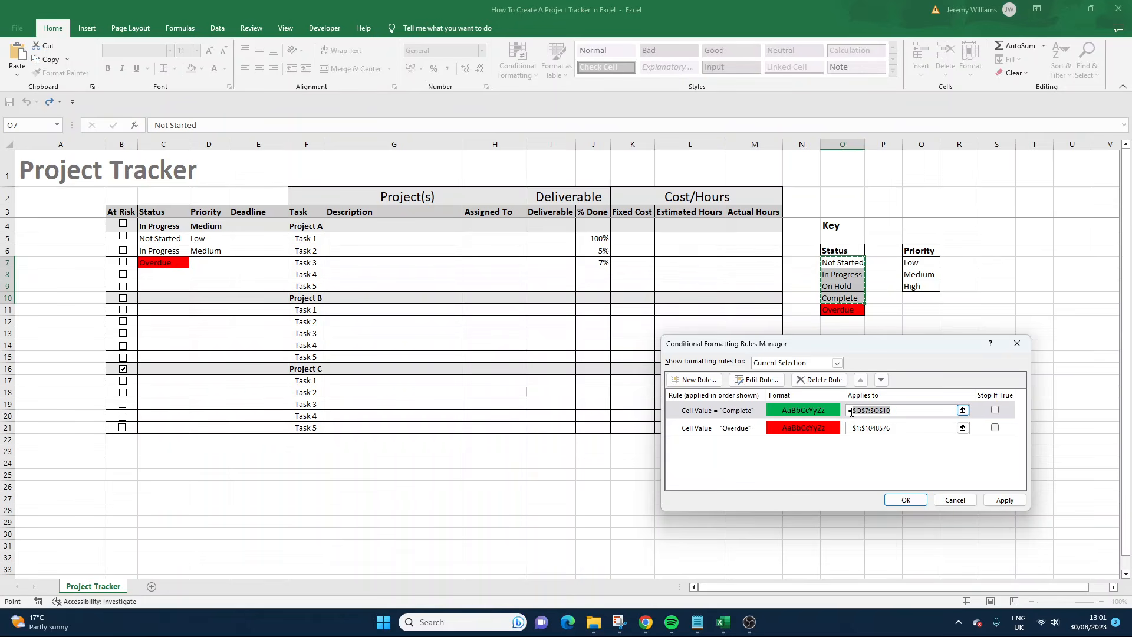
pyautogui.hotkey('ctrl', 'v')
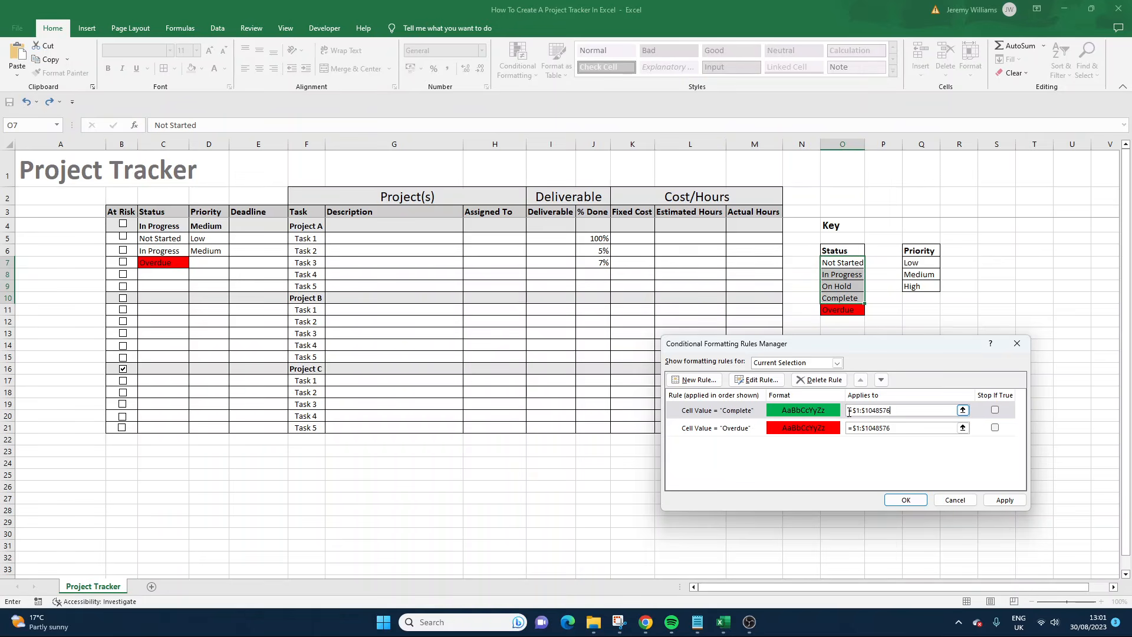
pyautogui.click(963, 410)
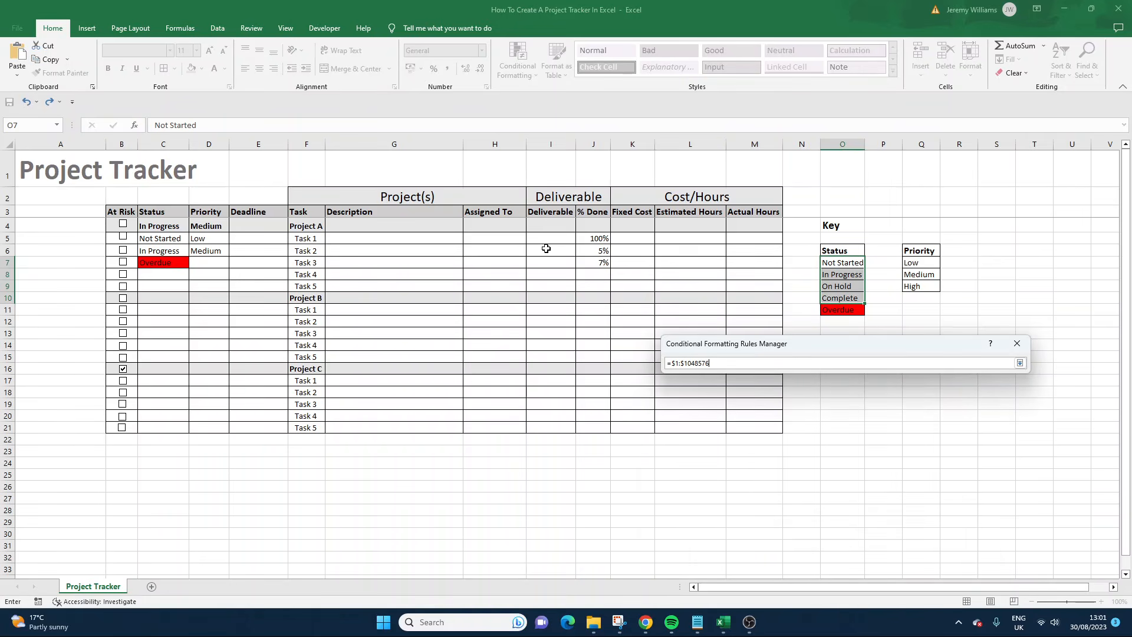
pyautogui.click(8, 144)
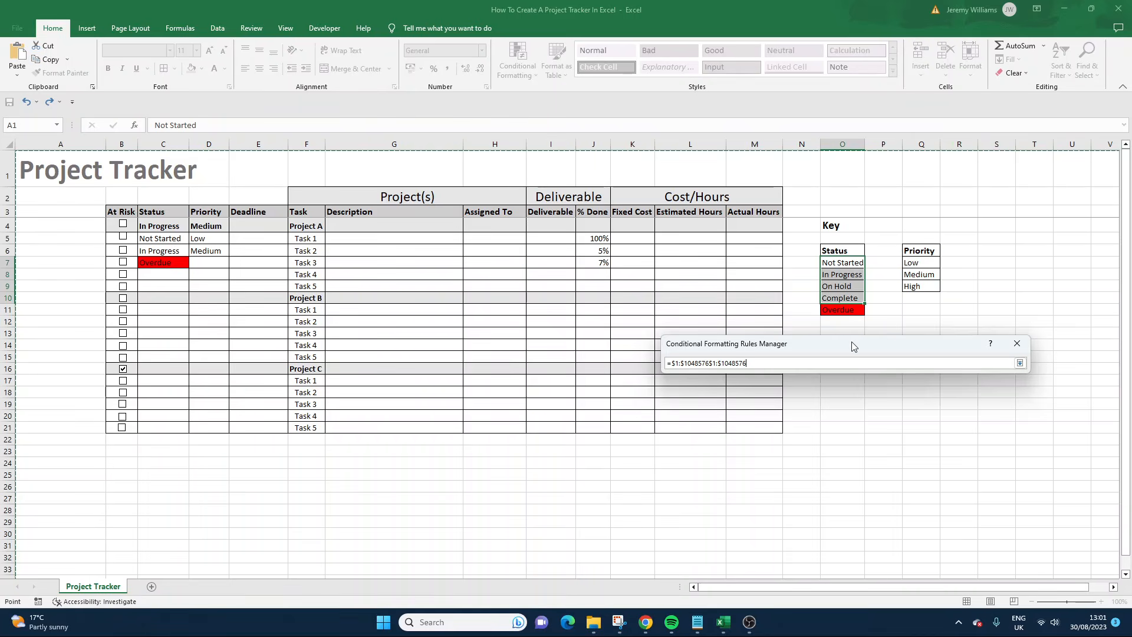
pyautogui.press('Return')
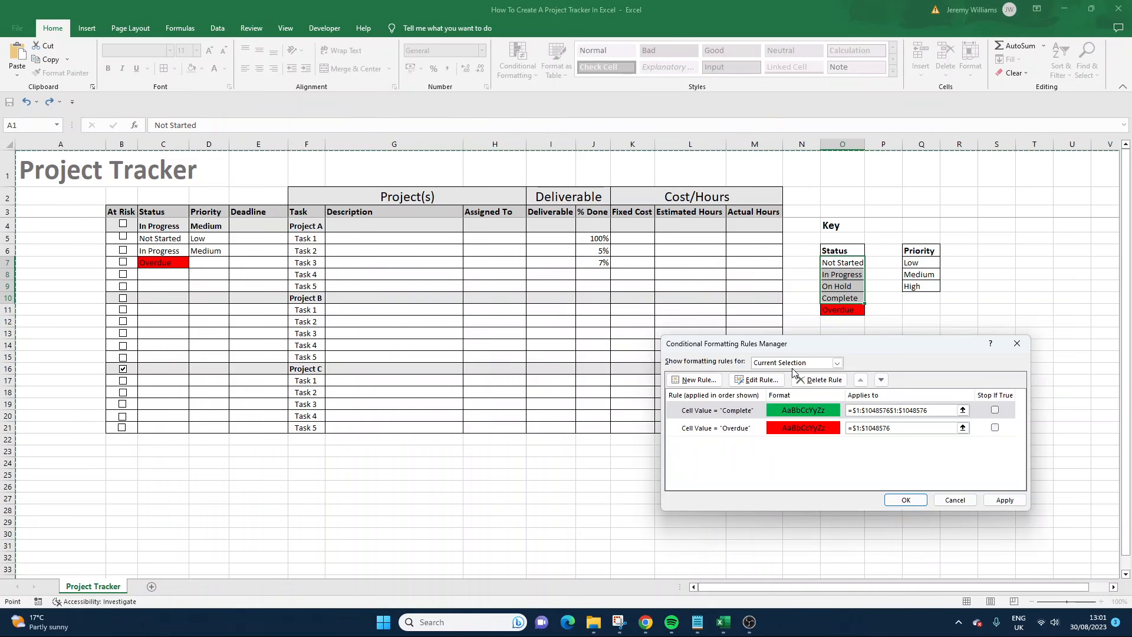
pyautogui.click(1002, 499)
pyautogui.click(920, 500)
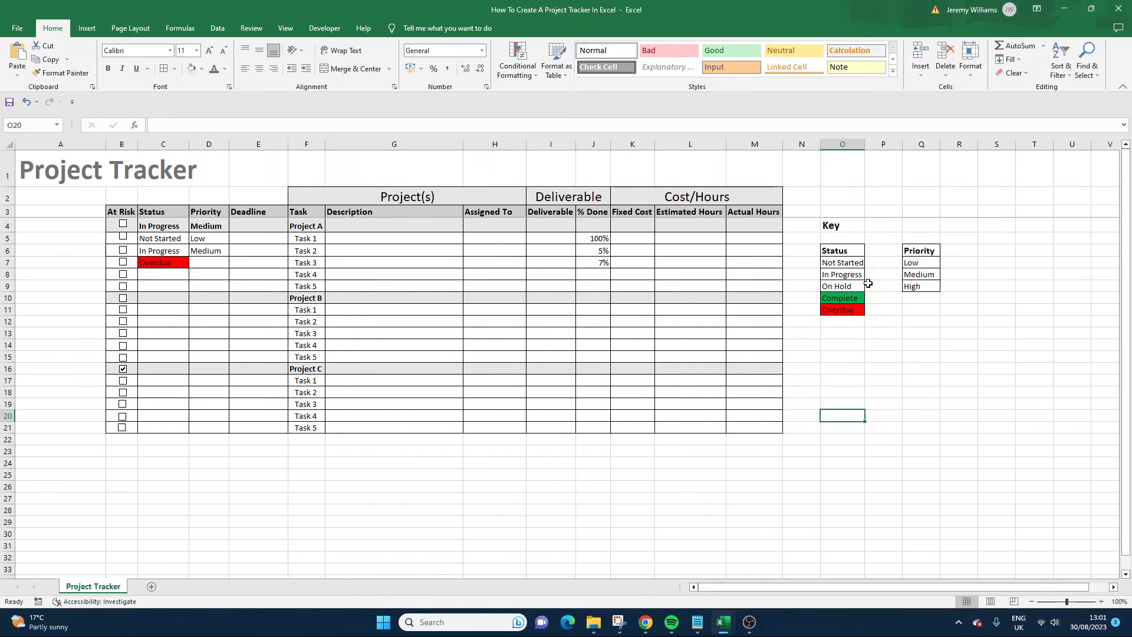
# Step: Review the Key's Status and Priority entries, comparing the coloured Complete and Overdue cells with those that still lack a colour rule
pyautogui.click(868, 285)
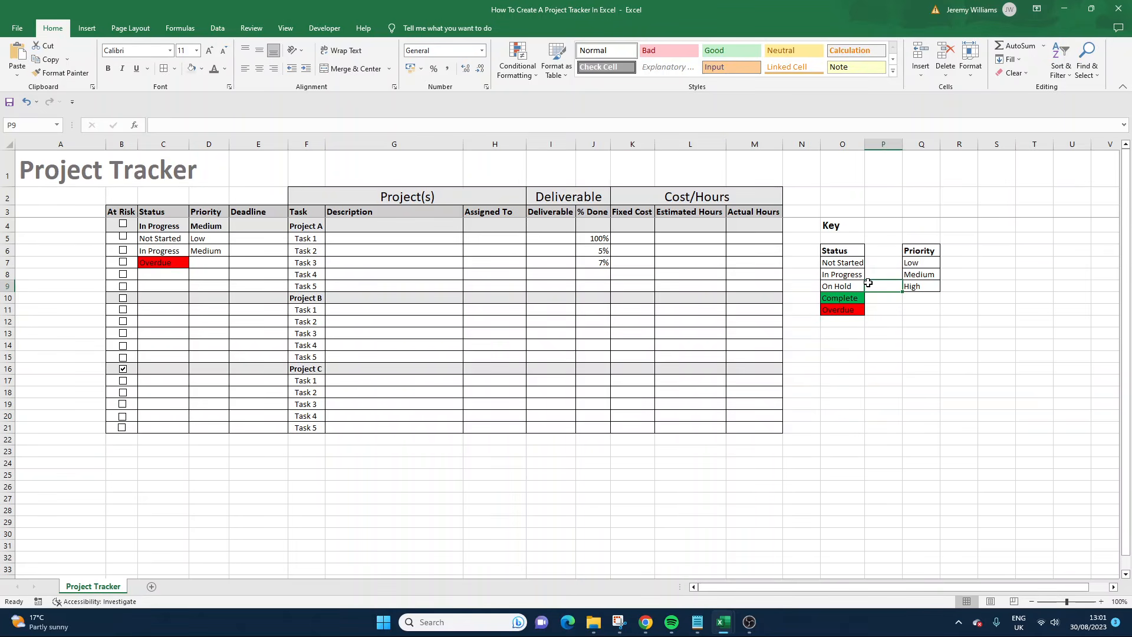
pyautogui.moveTo(855, 298); pyautogui.dragTo(849, 310)
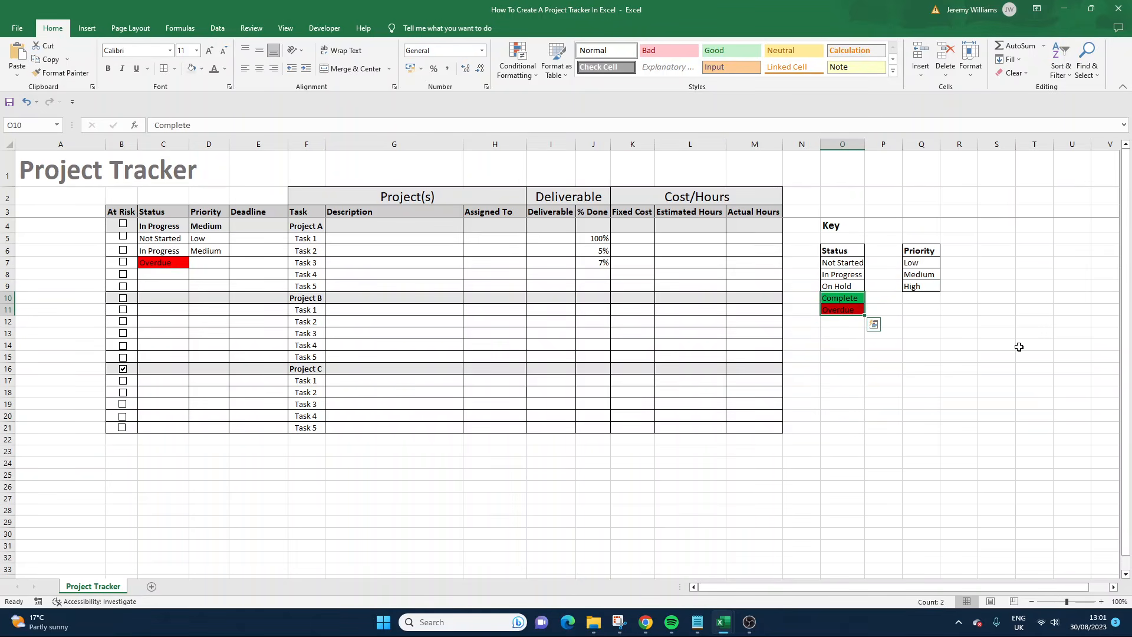
pyautogui.click(853, 296)
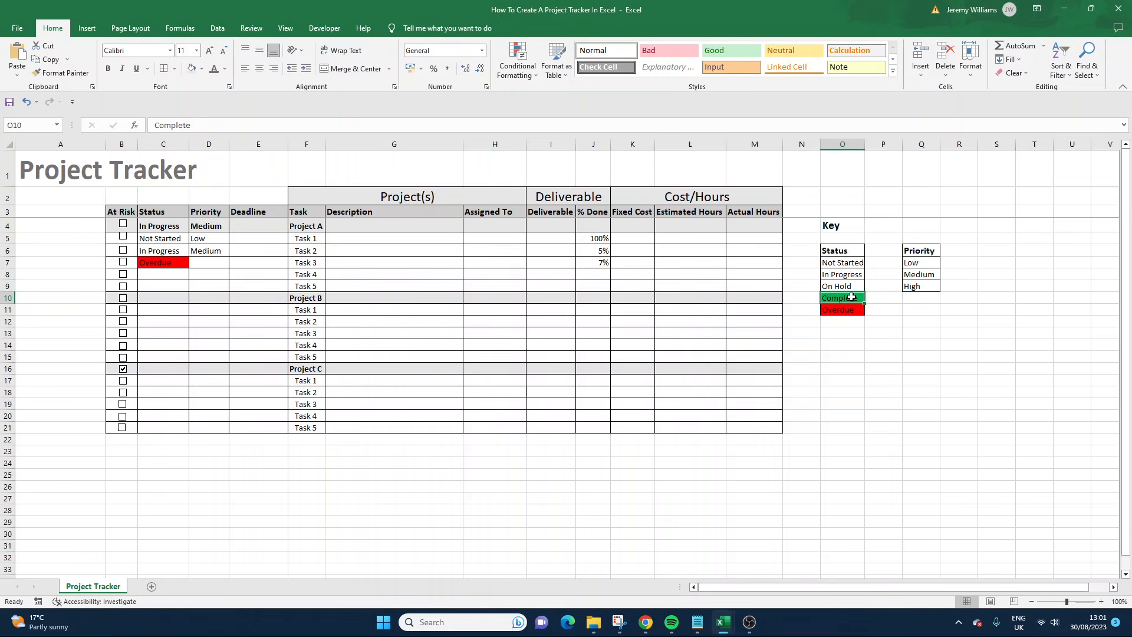
pyautogui.click(848, 276)
pyautogui.click(846, 282)
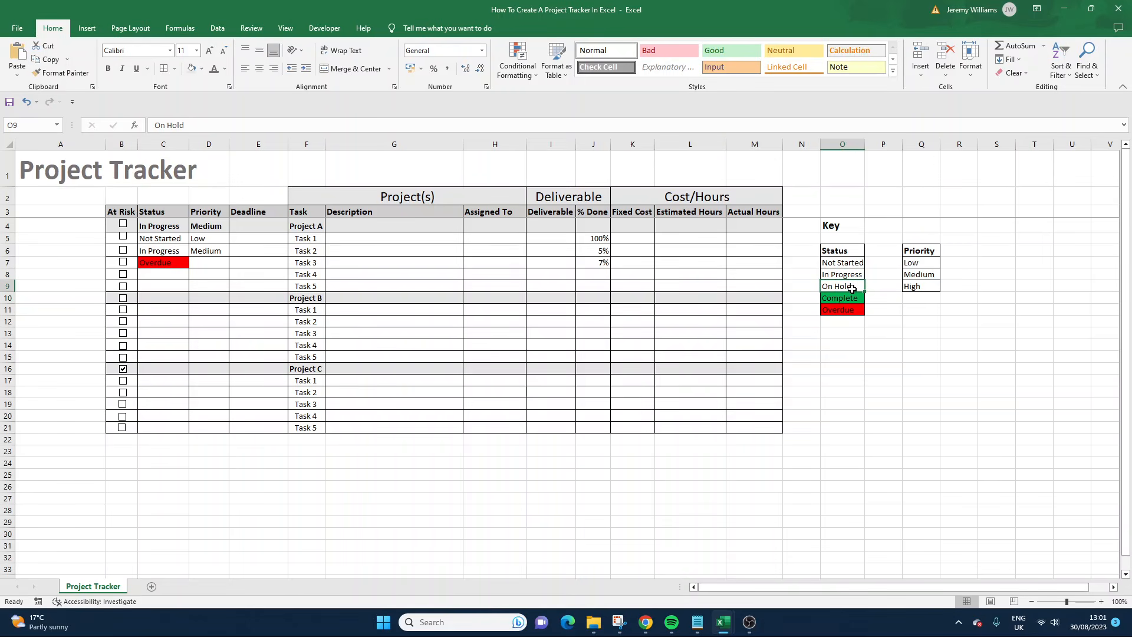
pyautogui.click(851, 275)
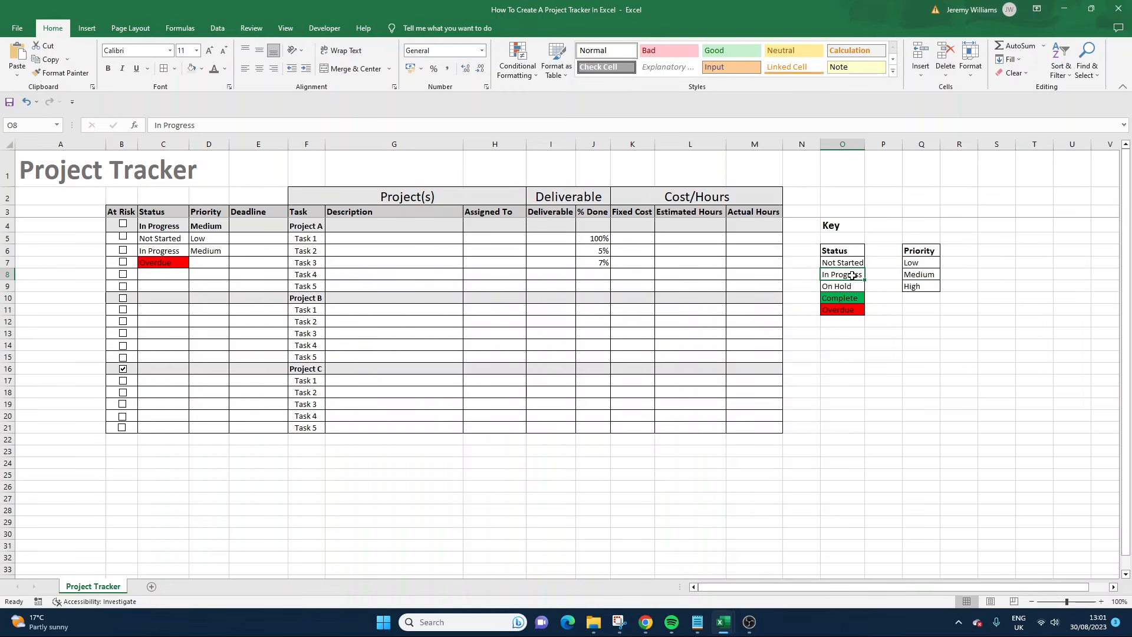
pyautogui.click(853, 264)
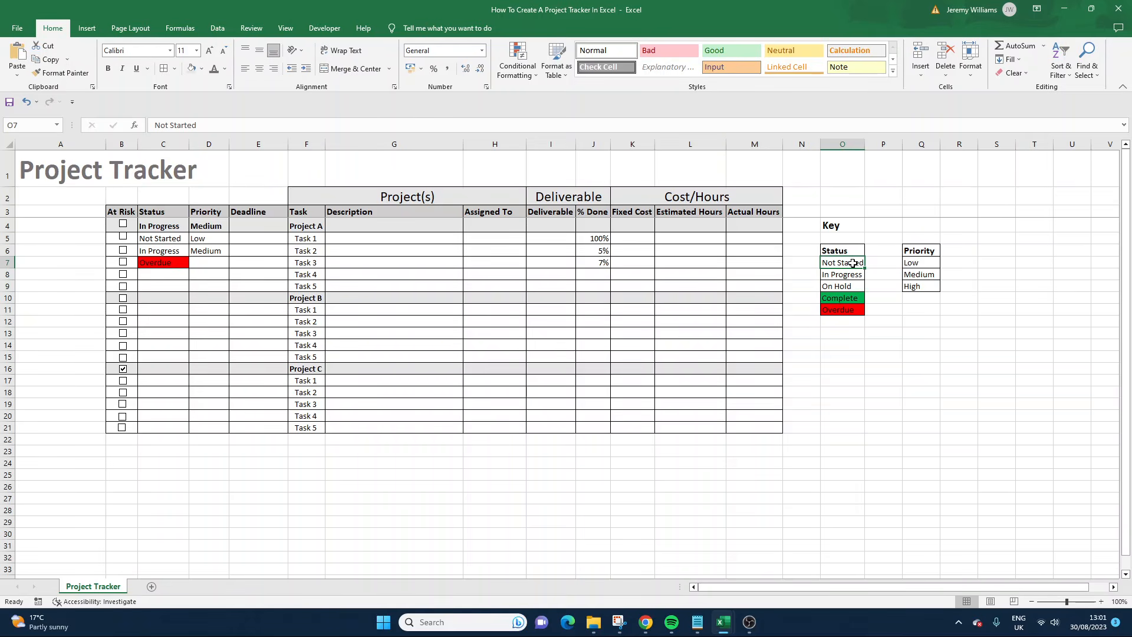
pyautogui.click(930, 264)
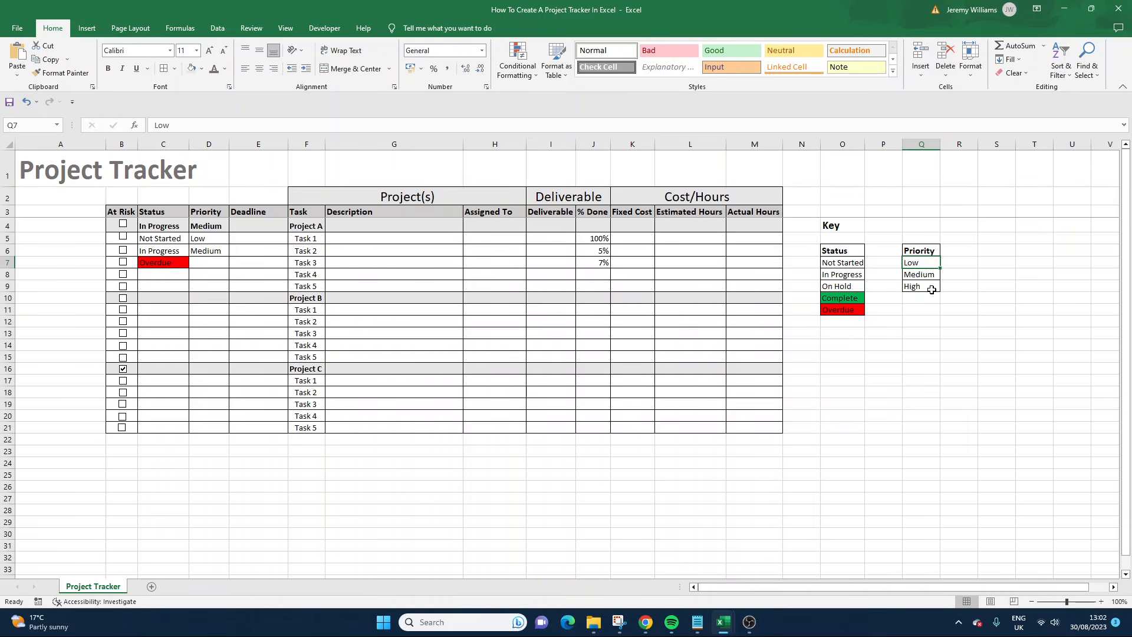
pyautogui.moveTo(929, 286); pyautogui.dragTo(927, 264)
pyautogui.moveTo(851, 261); pyautogui.dragTo(844, 310)
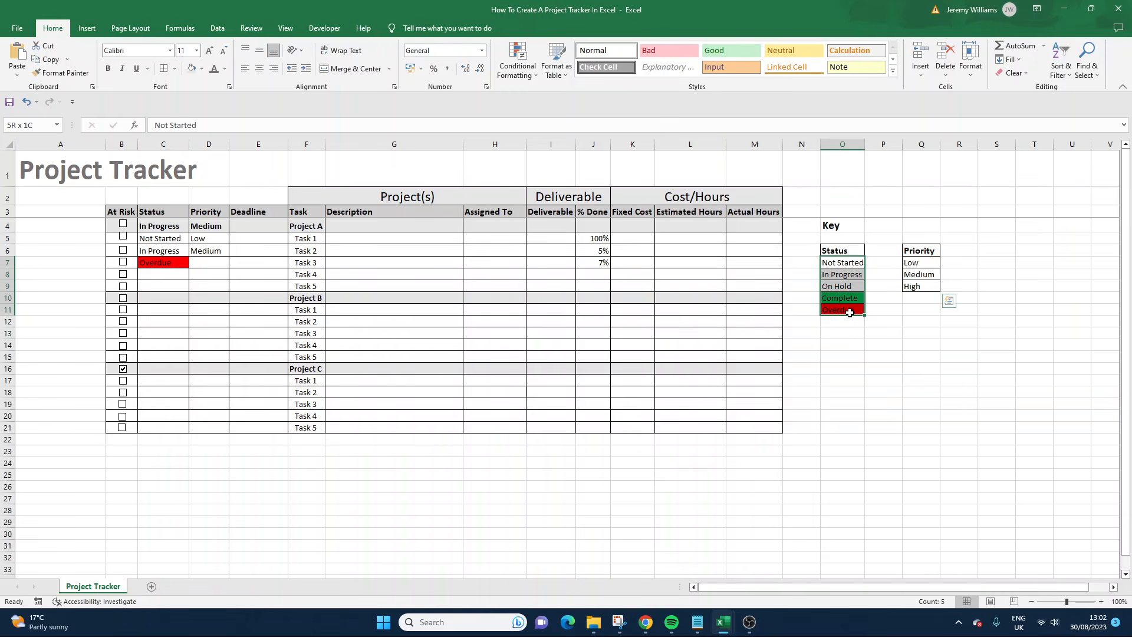
pyautogui.click(920, 334)
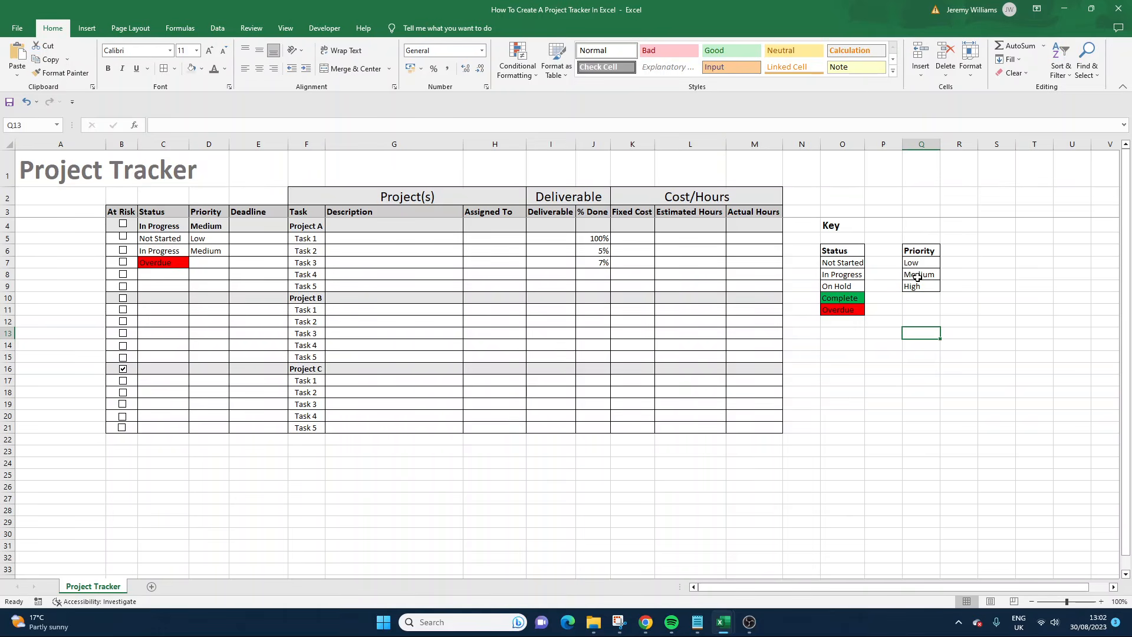
pyautogui.click(926, 287)
pyautogui.click(861, 309)
pyautogui.click(918, 287)
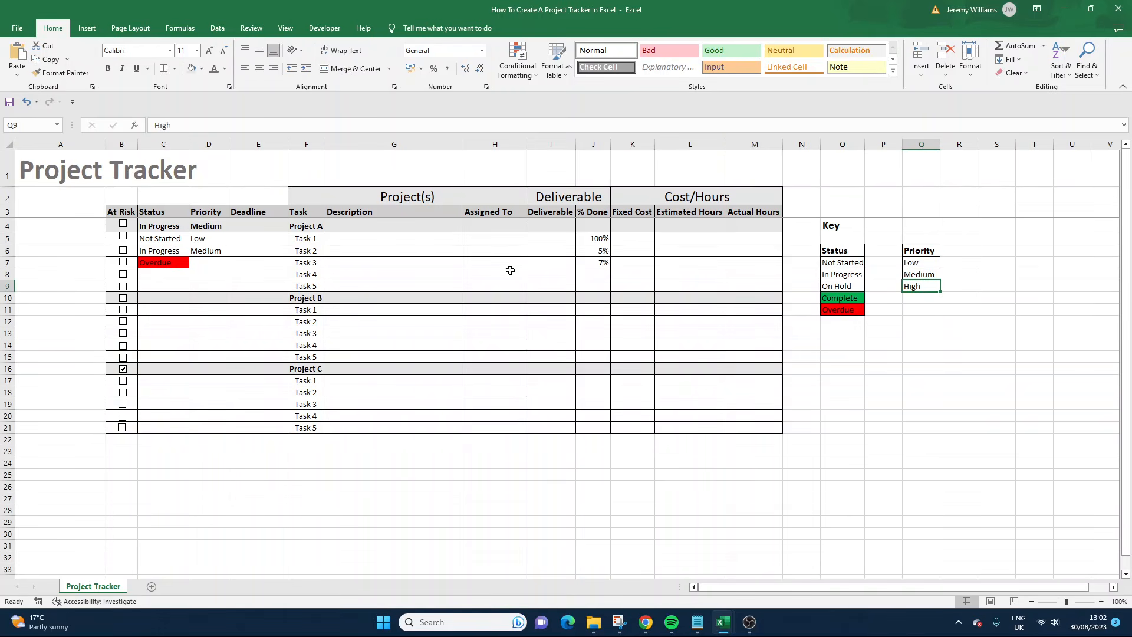